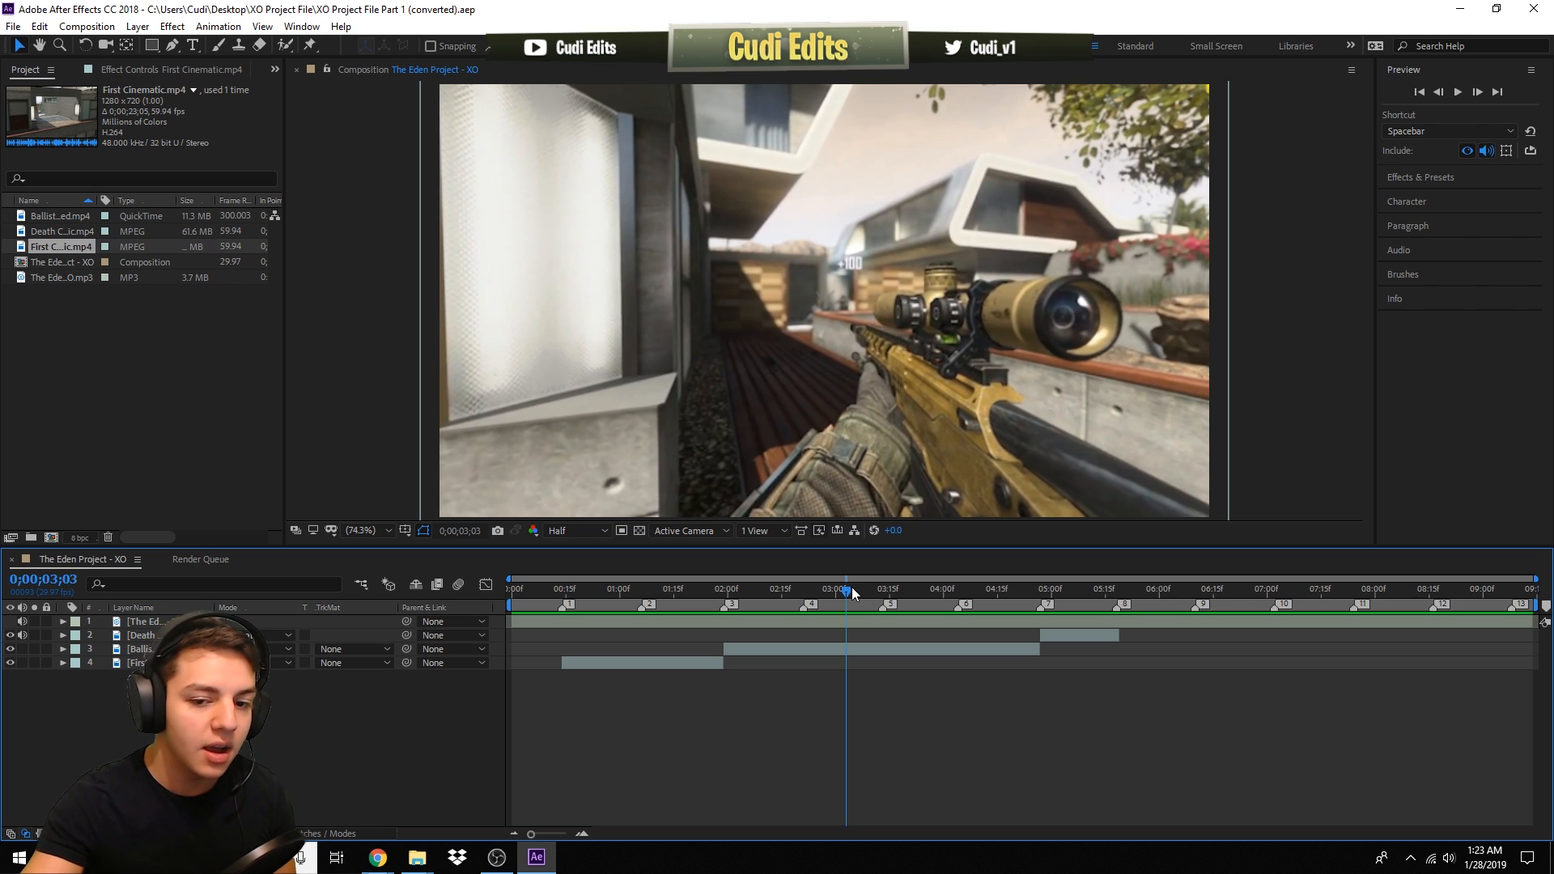
- Preview the composition by playing and scrubbing through the timeline clips
{"action": "key", "text": "space"}
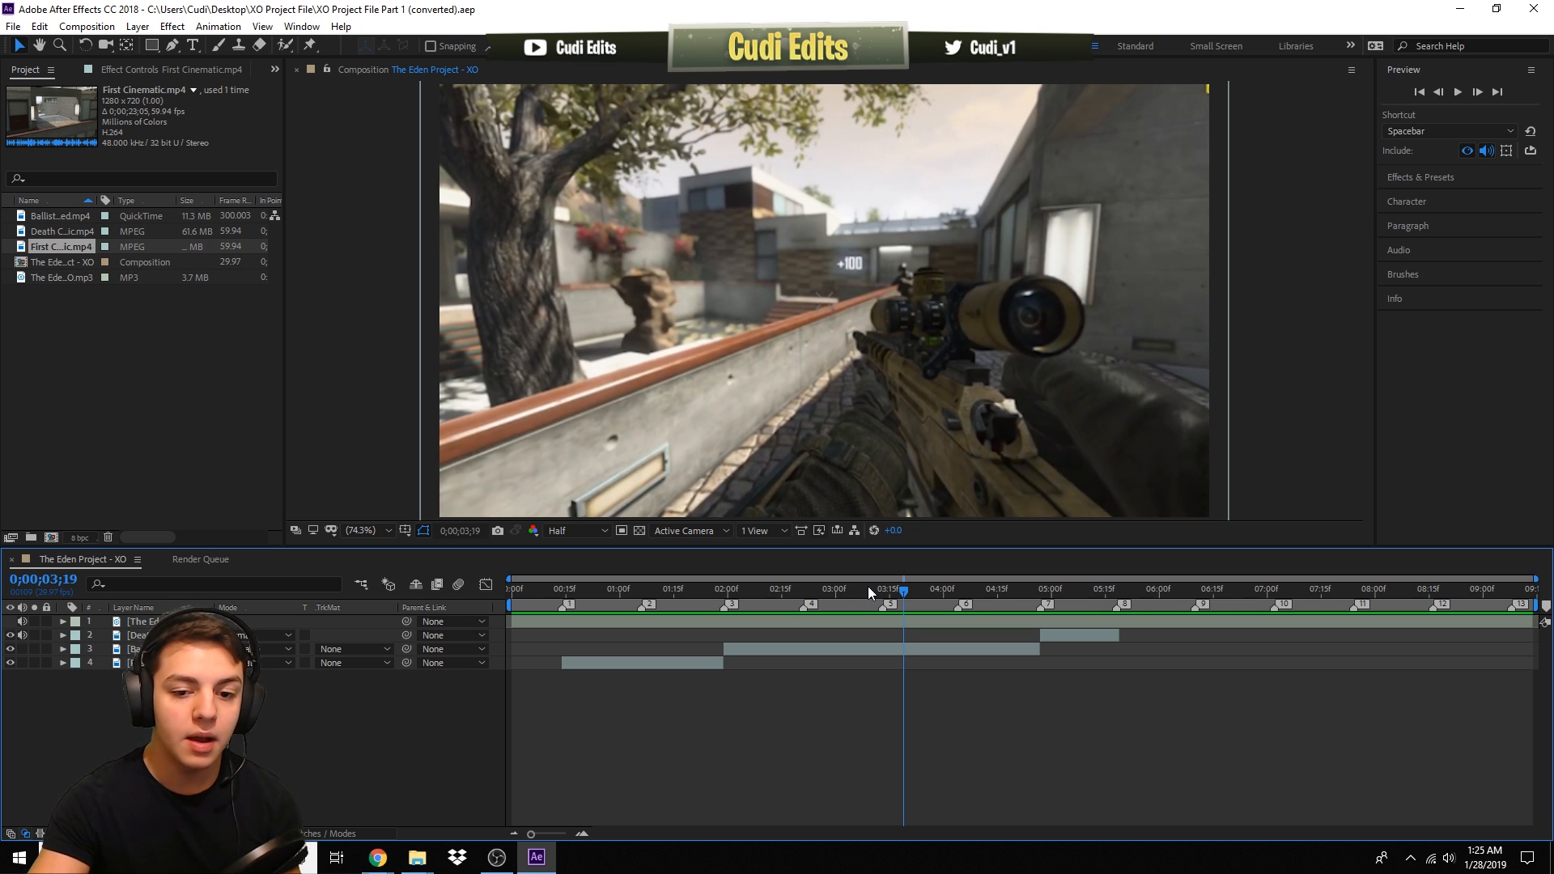
{"action": "left_click", "coordinate": [641, 591]}
{"action": "left_click_drag", "start_coordinate": [590, 590], "coordinate": [484, 579]}
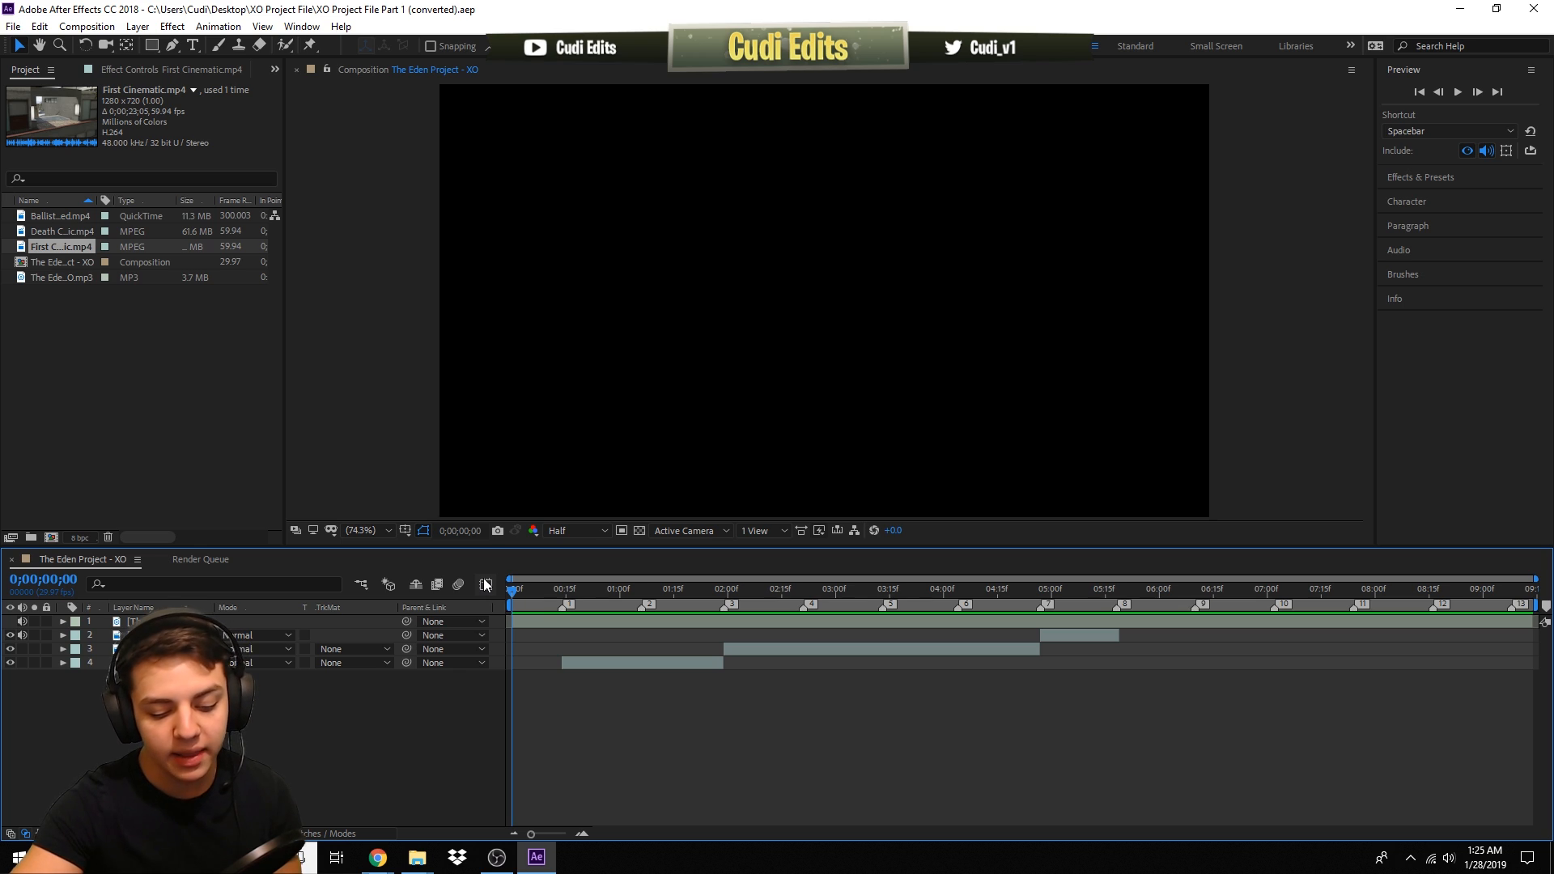
{"action": "key", "text": "space"}
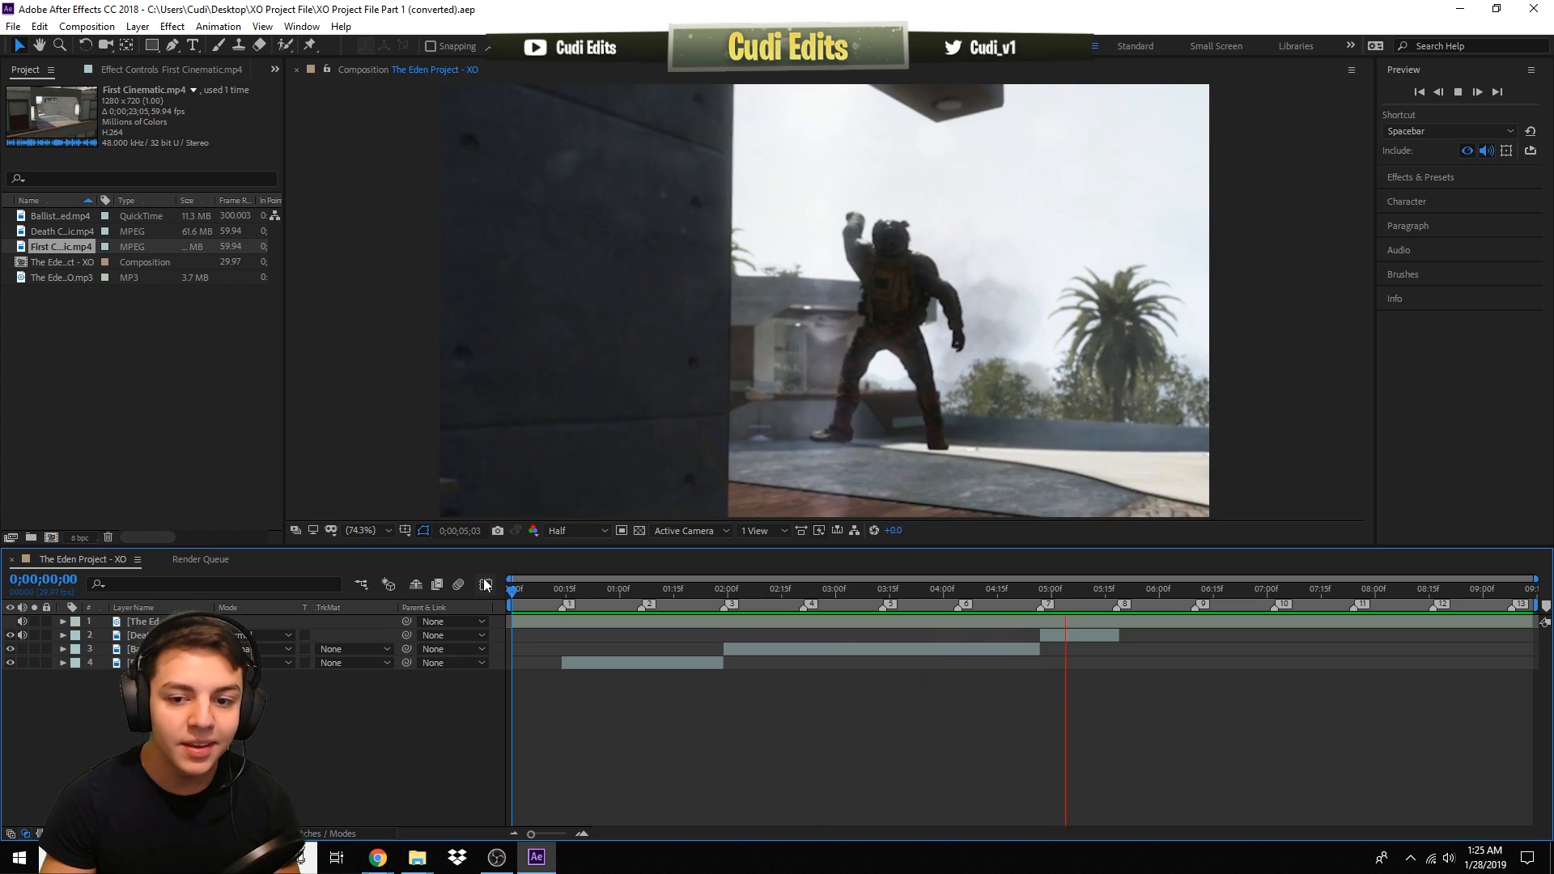
{"action": "key", "text": "space"}
{"action": "left_click_drag", "start_coordinate": [659, 590], "coordinate": [1116, 588]}
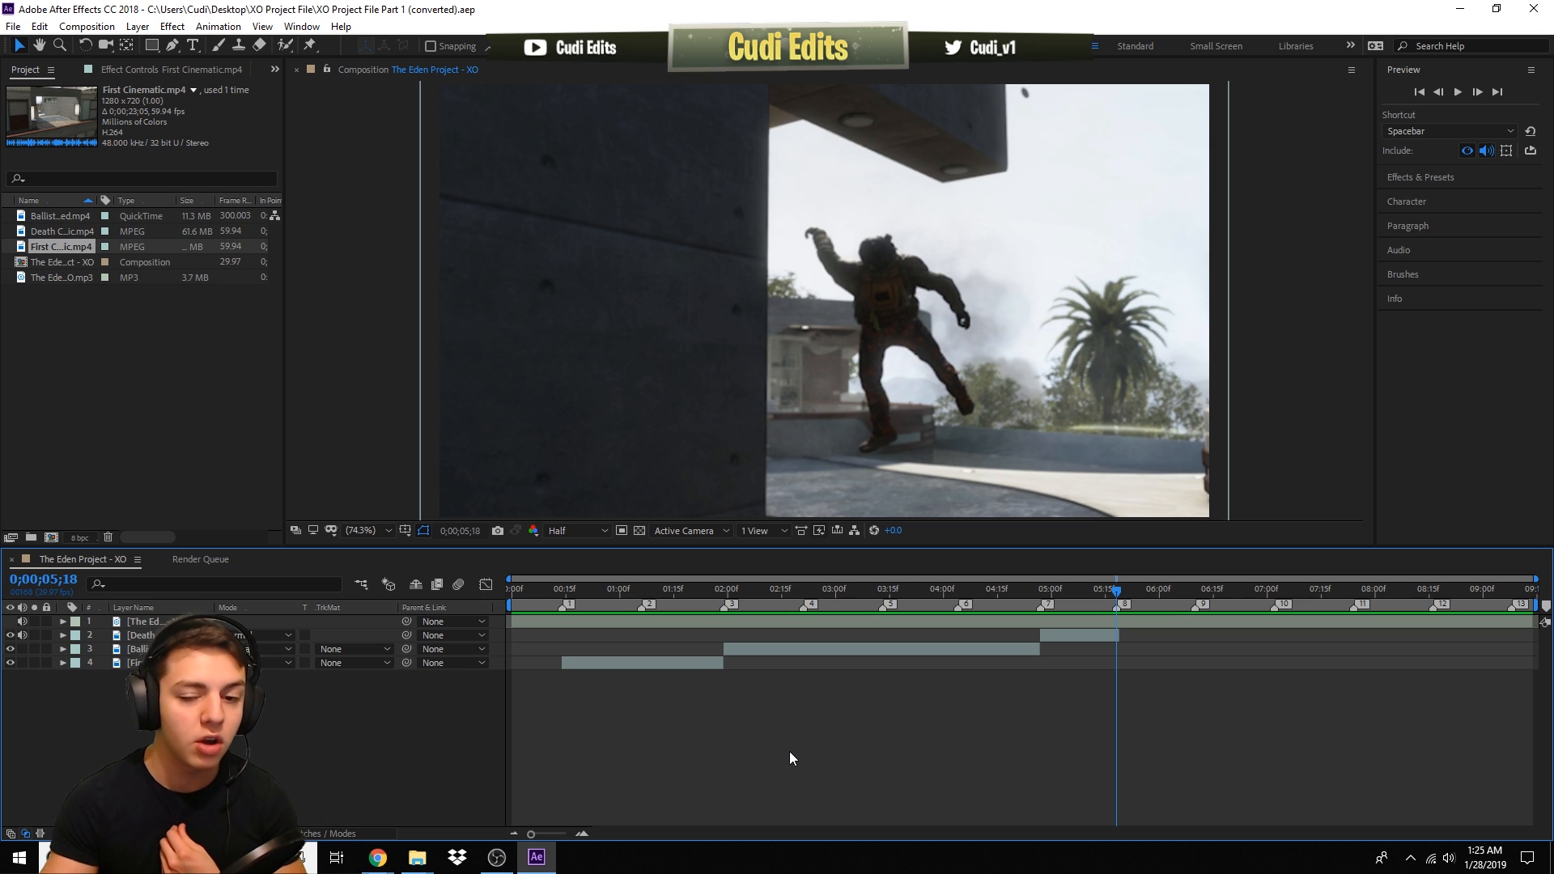
{"action": "left_click_drag", "start_coordinate": [609, 595], "coordinate": [1080, 620]}
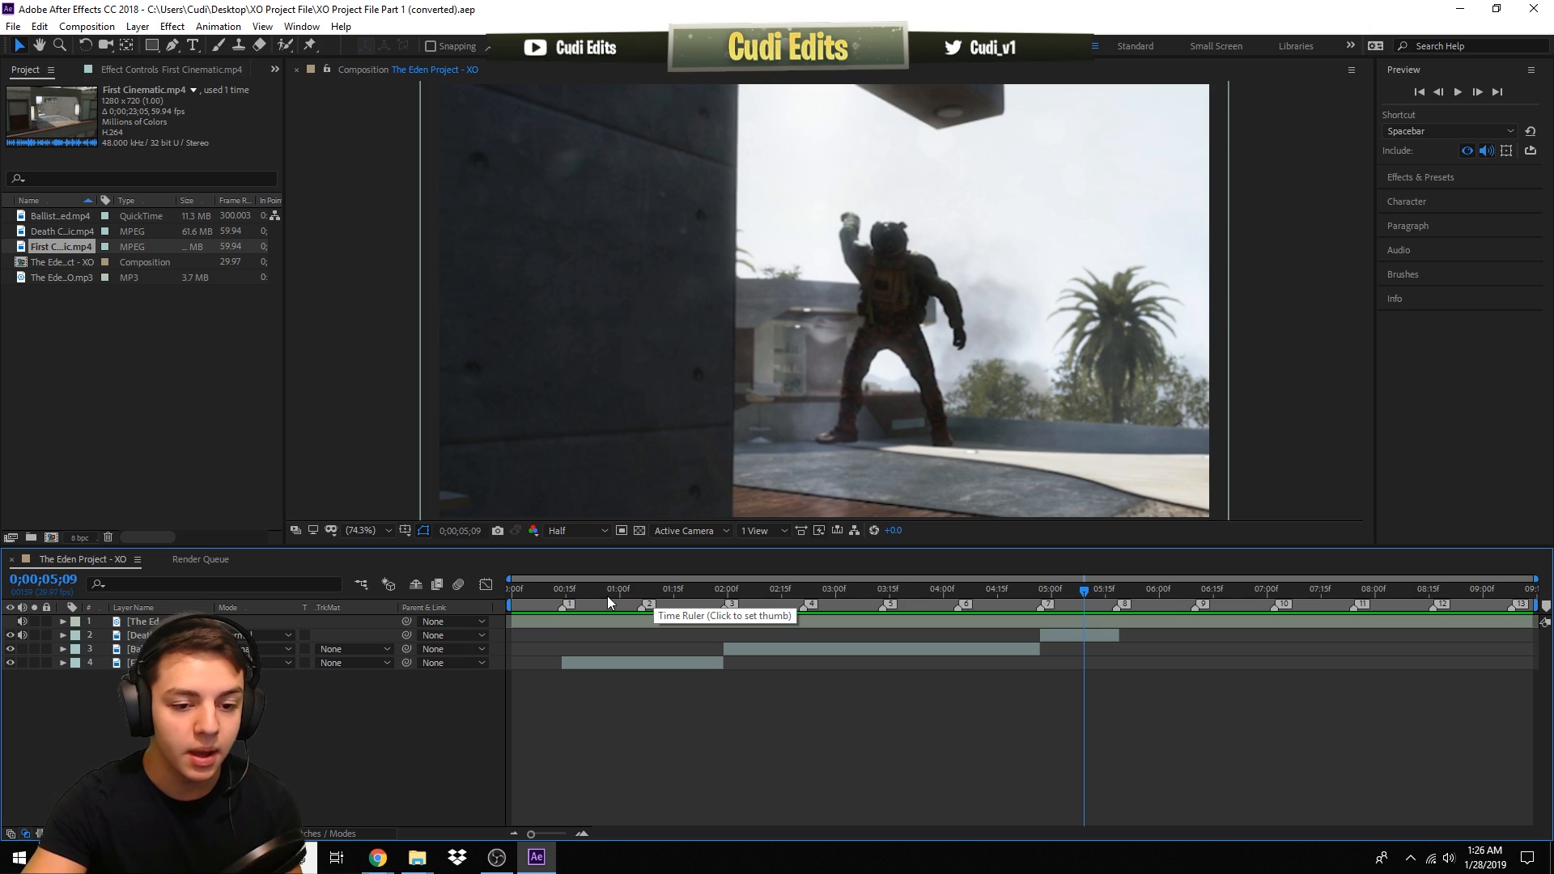
{"action": "left_click_drag", "start_coordinate": [591, 596], "coordinate": [980, 593]}
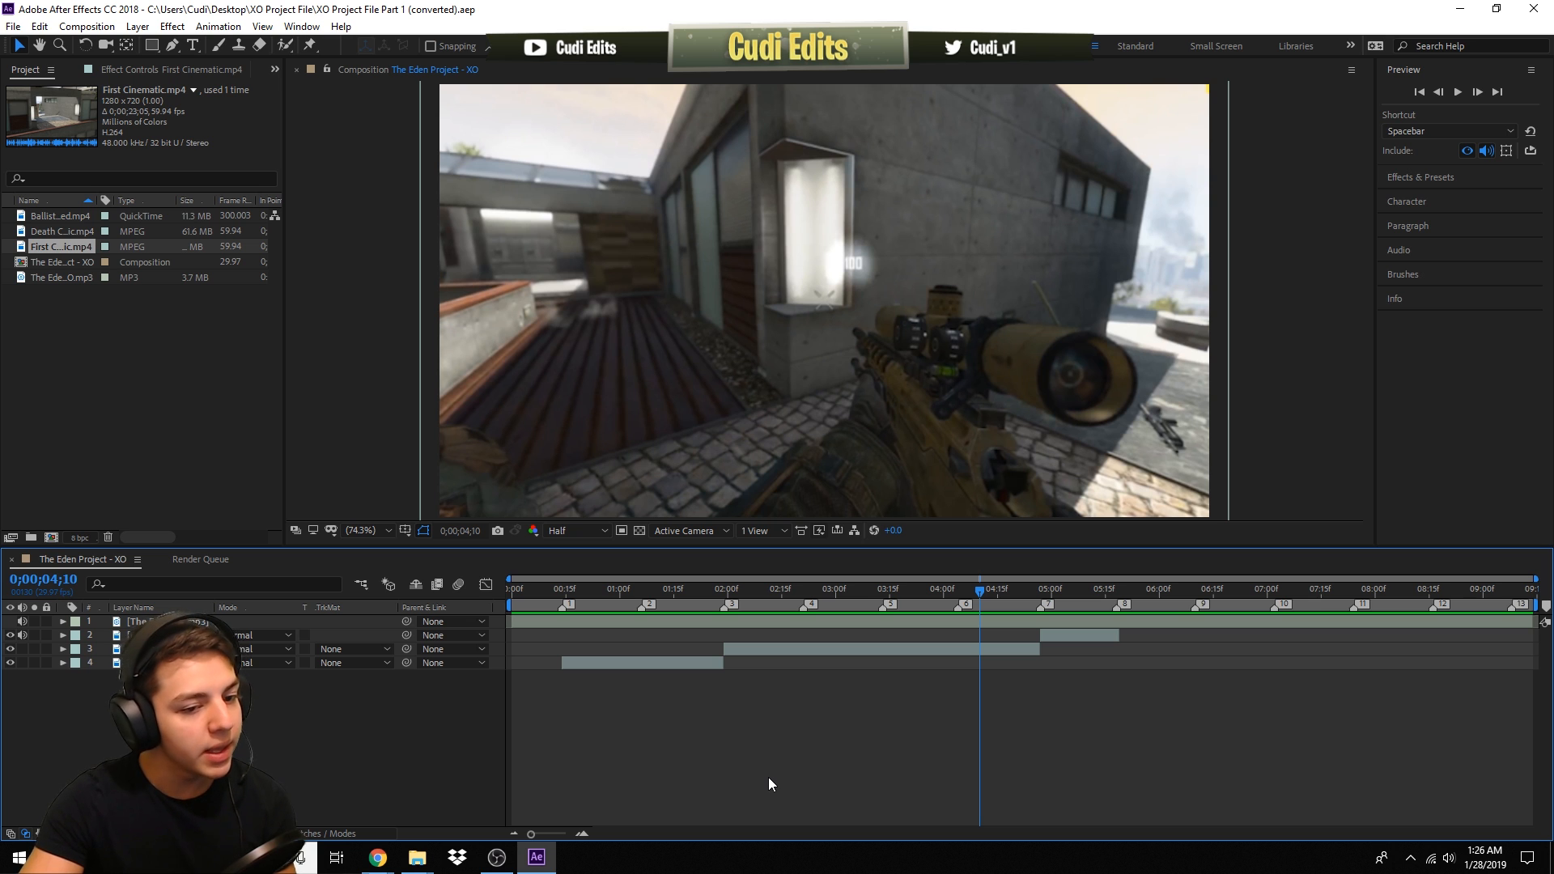
{"action": "left_click_drag", "start_coordinate": [715, 587], "coordinate": [815, 607]}
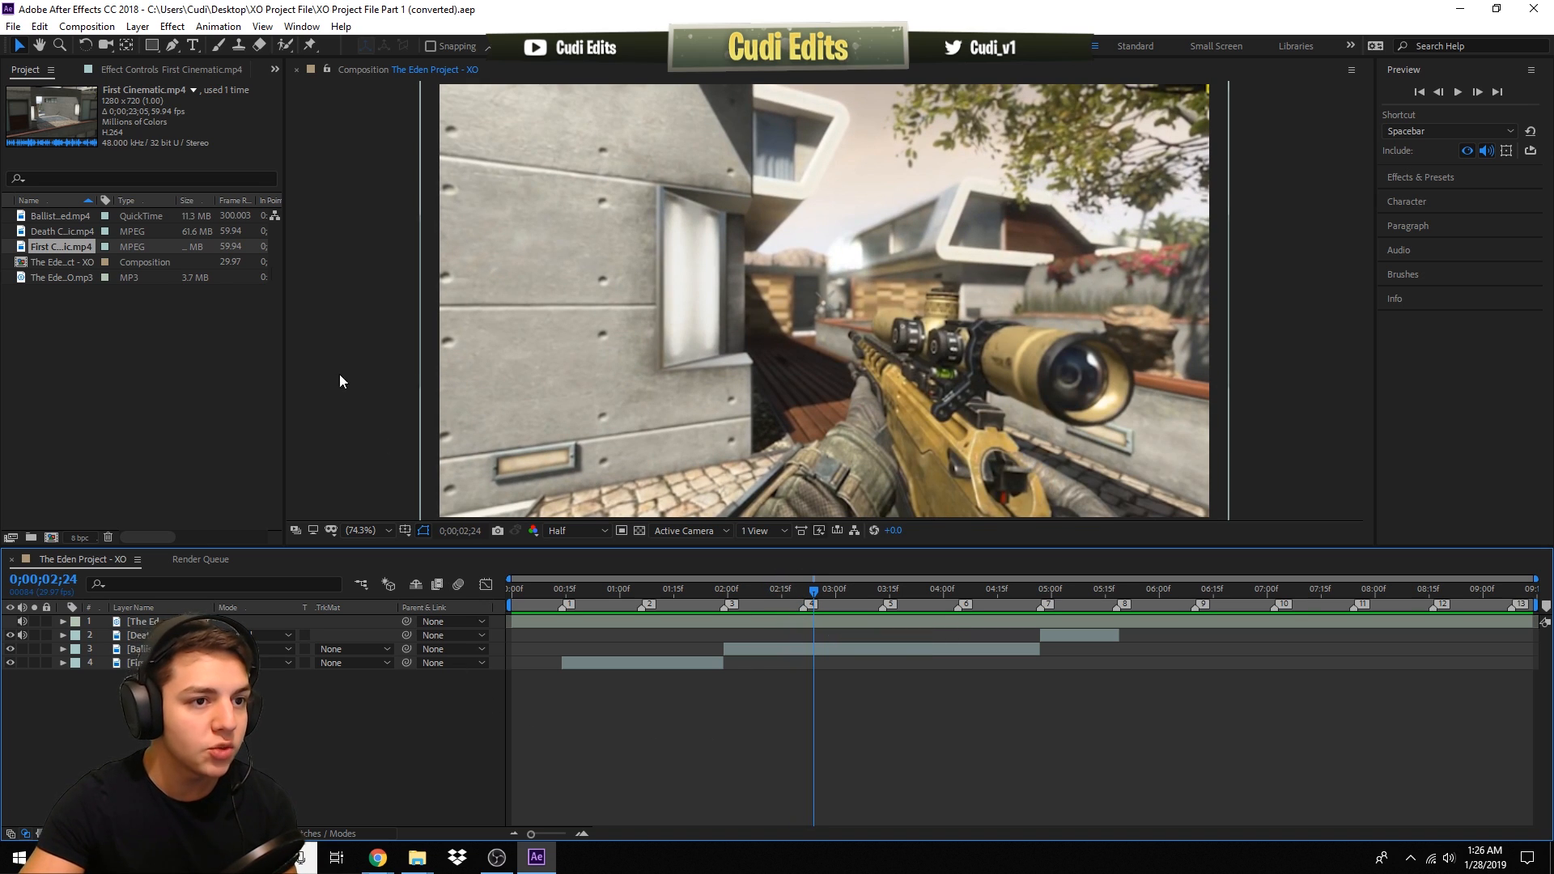
- Add a new adjustment layer and move it below the top layer in the layer stack
{"action": "left_click", "coordinate": [138, 28]}
{"action": "mouse_move", "coordinate": [243, 46]}
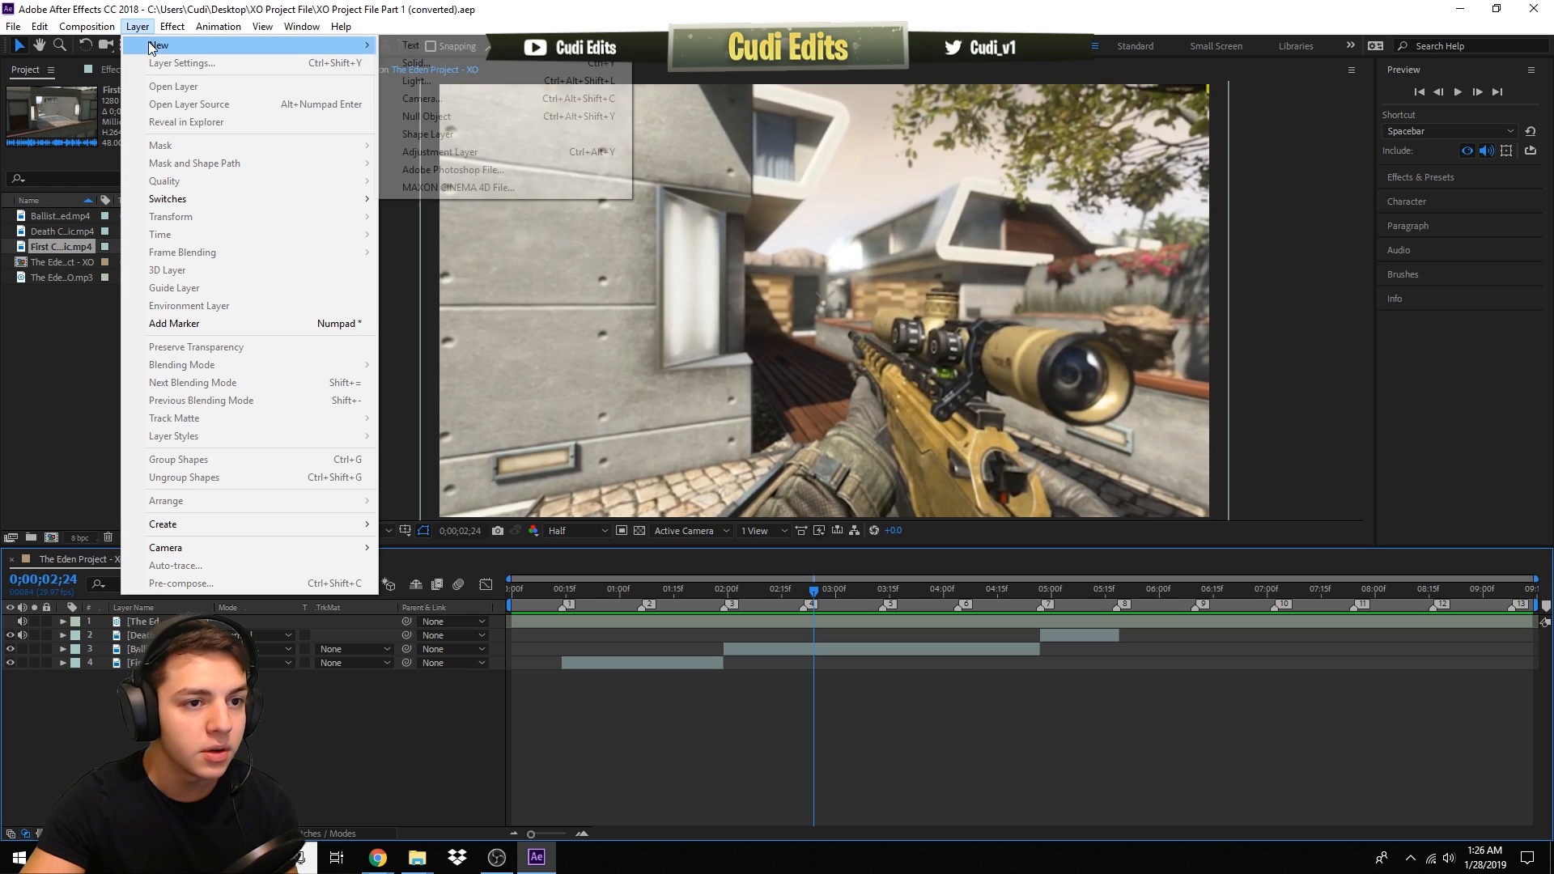
{"action": "left_click", "coordinate": [445, 152]}
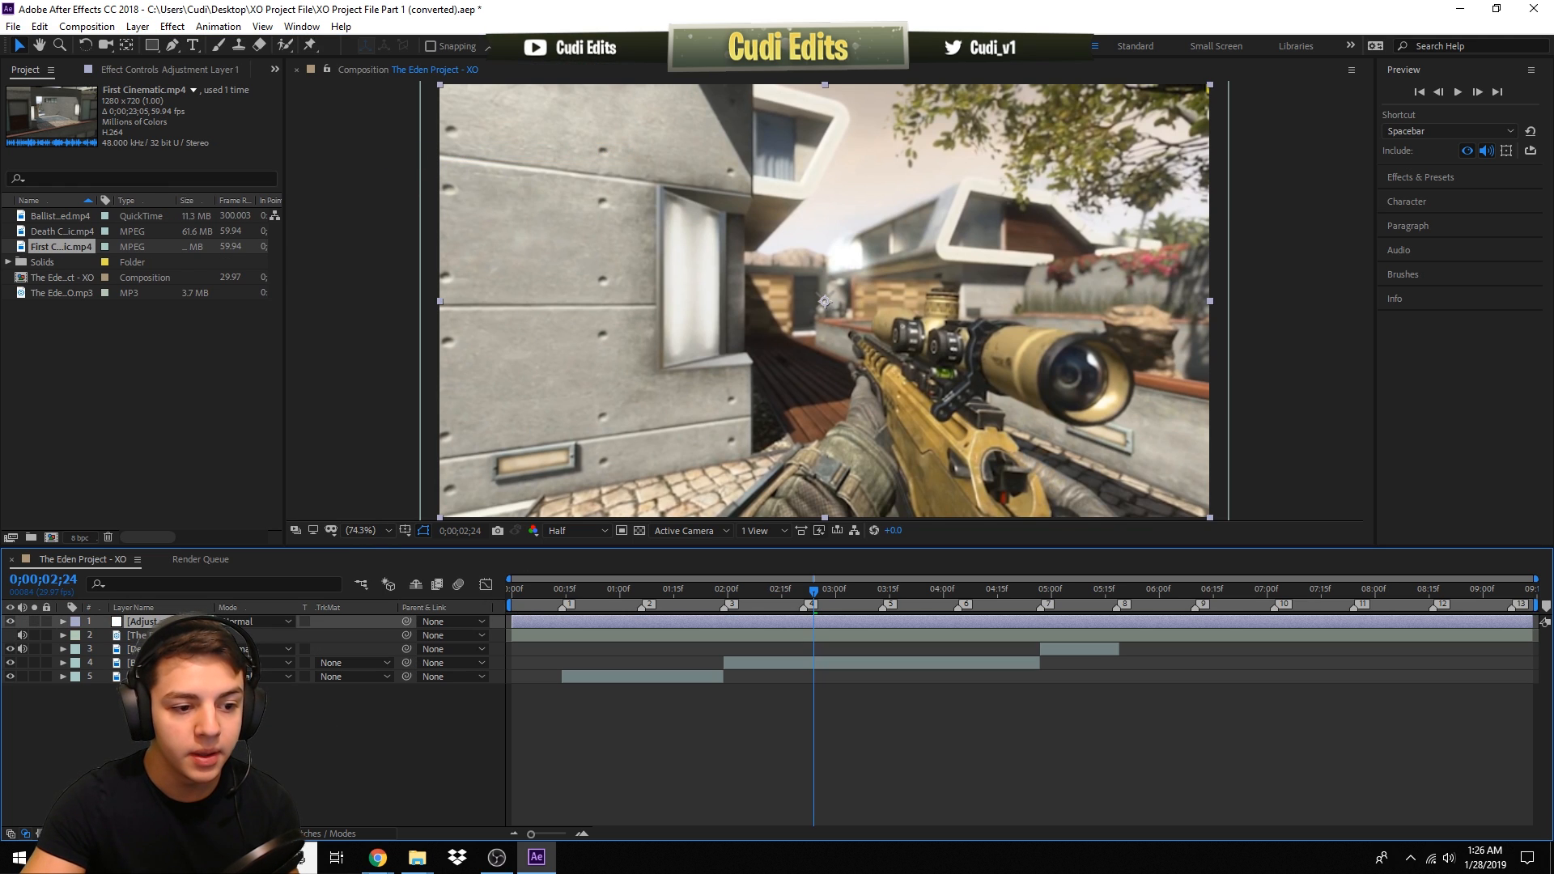
{"action": "left_click", "coordinate": [346, 722]}
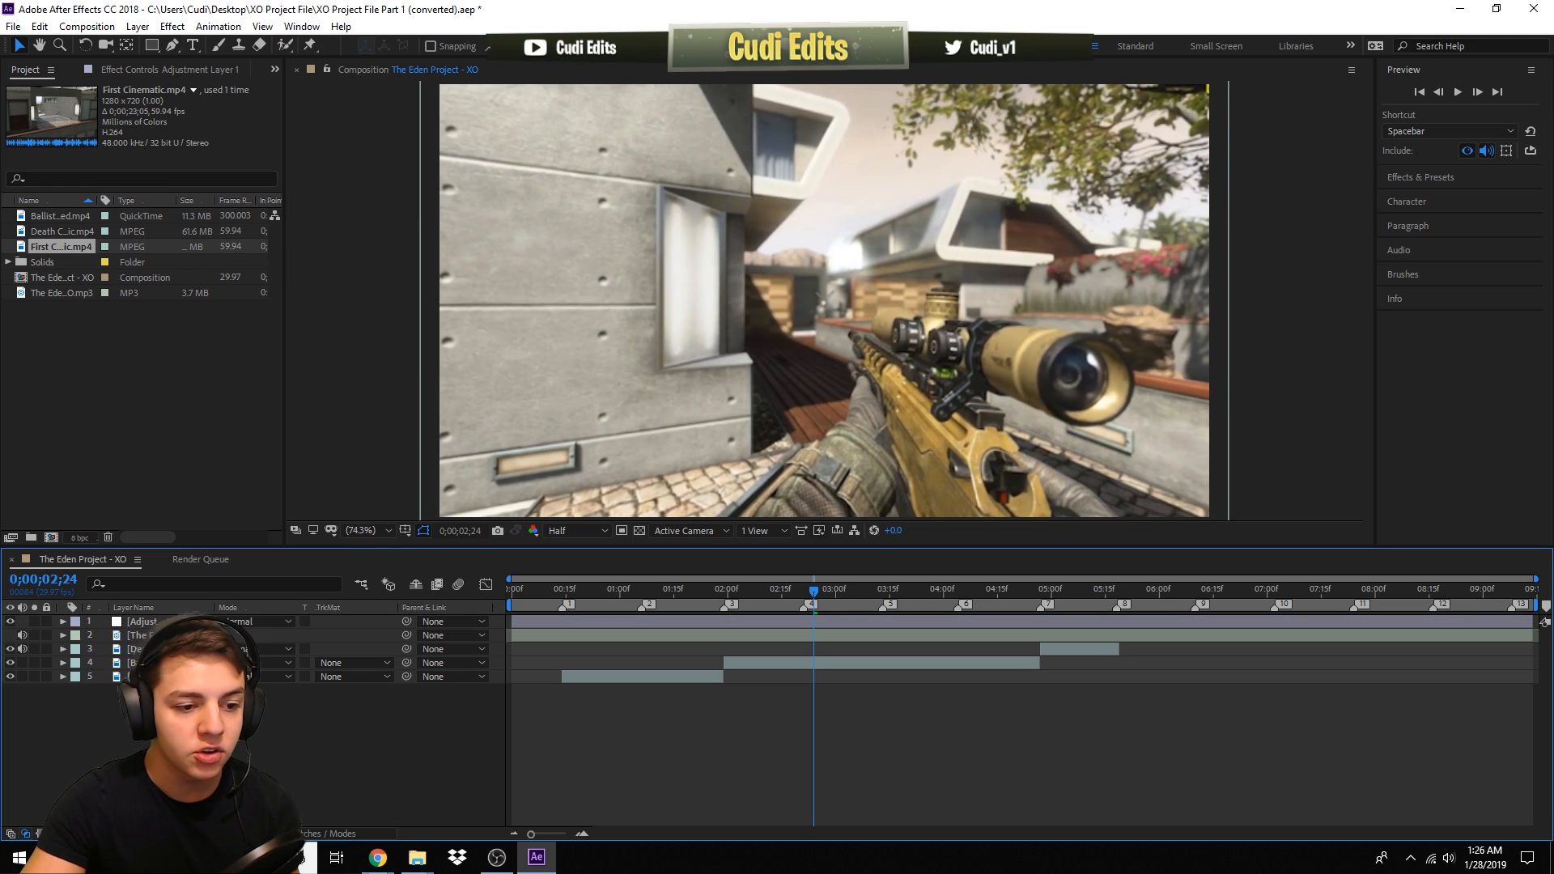
{"action": "left_click", "coordinate": [157, 621]}
{"action": "left_click_drag", "start_coordinate": [158, 621], "coordinate": [166, 645]}
{"action": "left_click", "coordinate": [423, 725]}
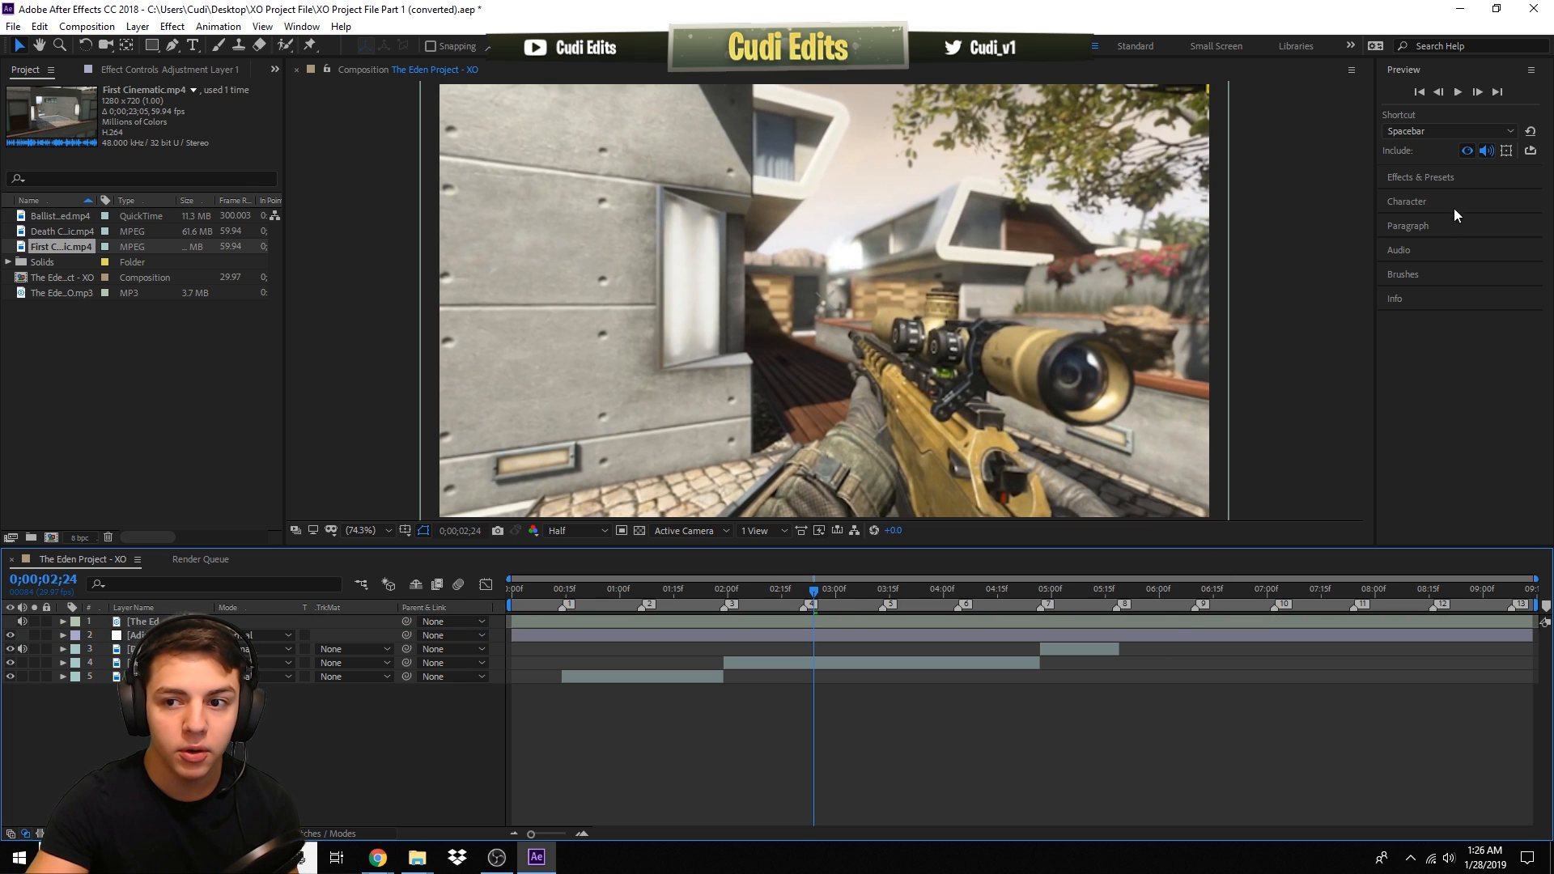
- Search the effects for looks and apply the Magic Bullet Looks effect to the adjustment layer
{"action": "left_click", "coordinate": [1437, 177]}
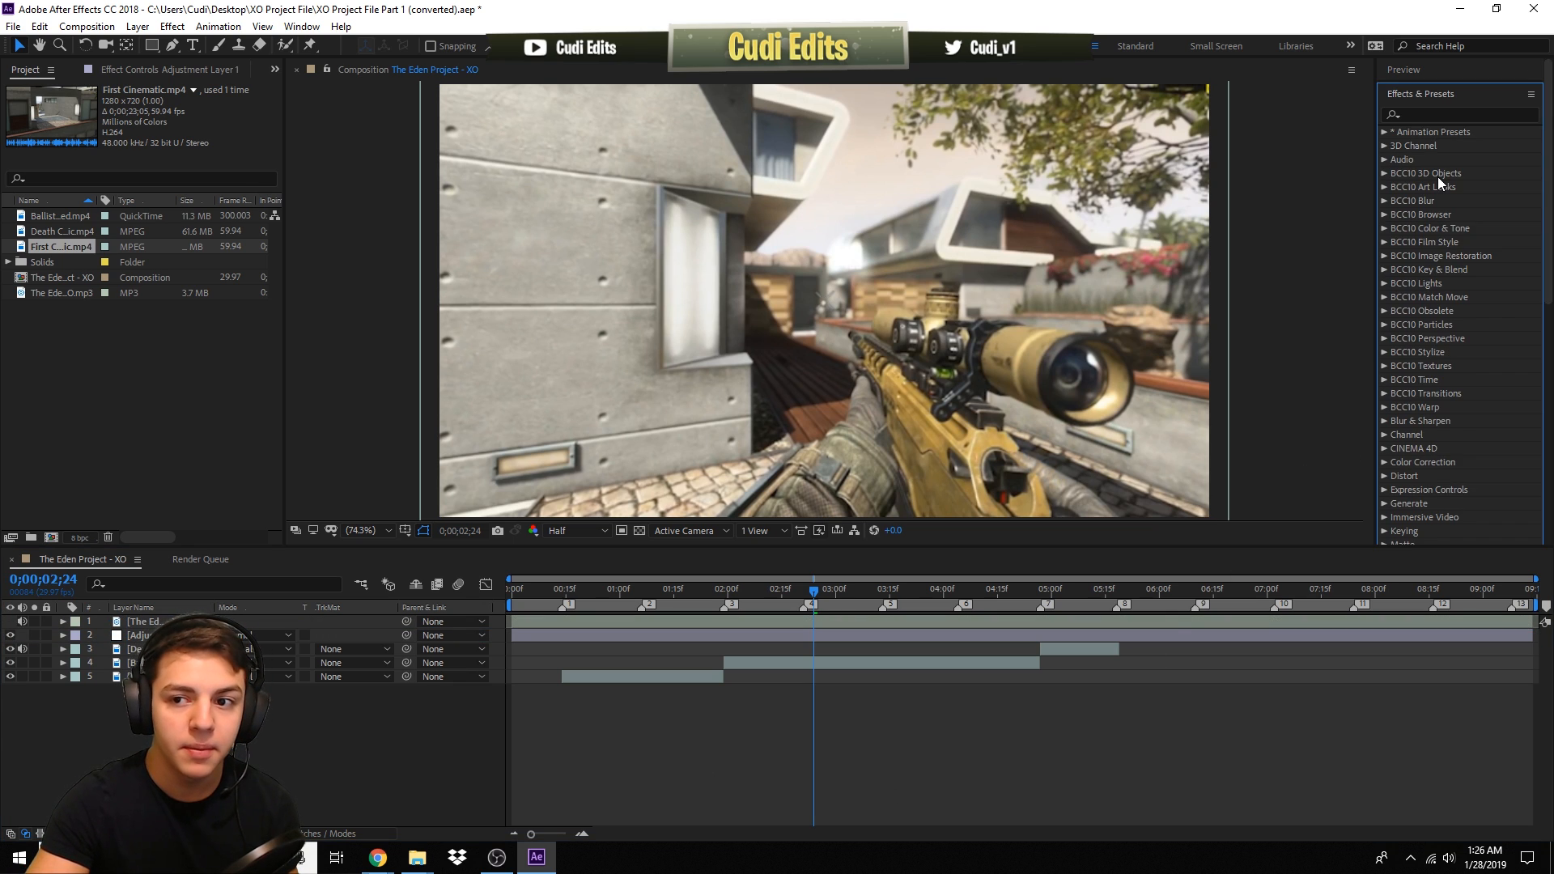
{"action": "left_click", "coordinate": [1426, 114]}
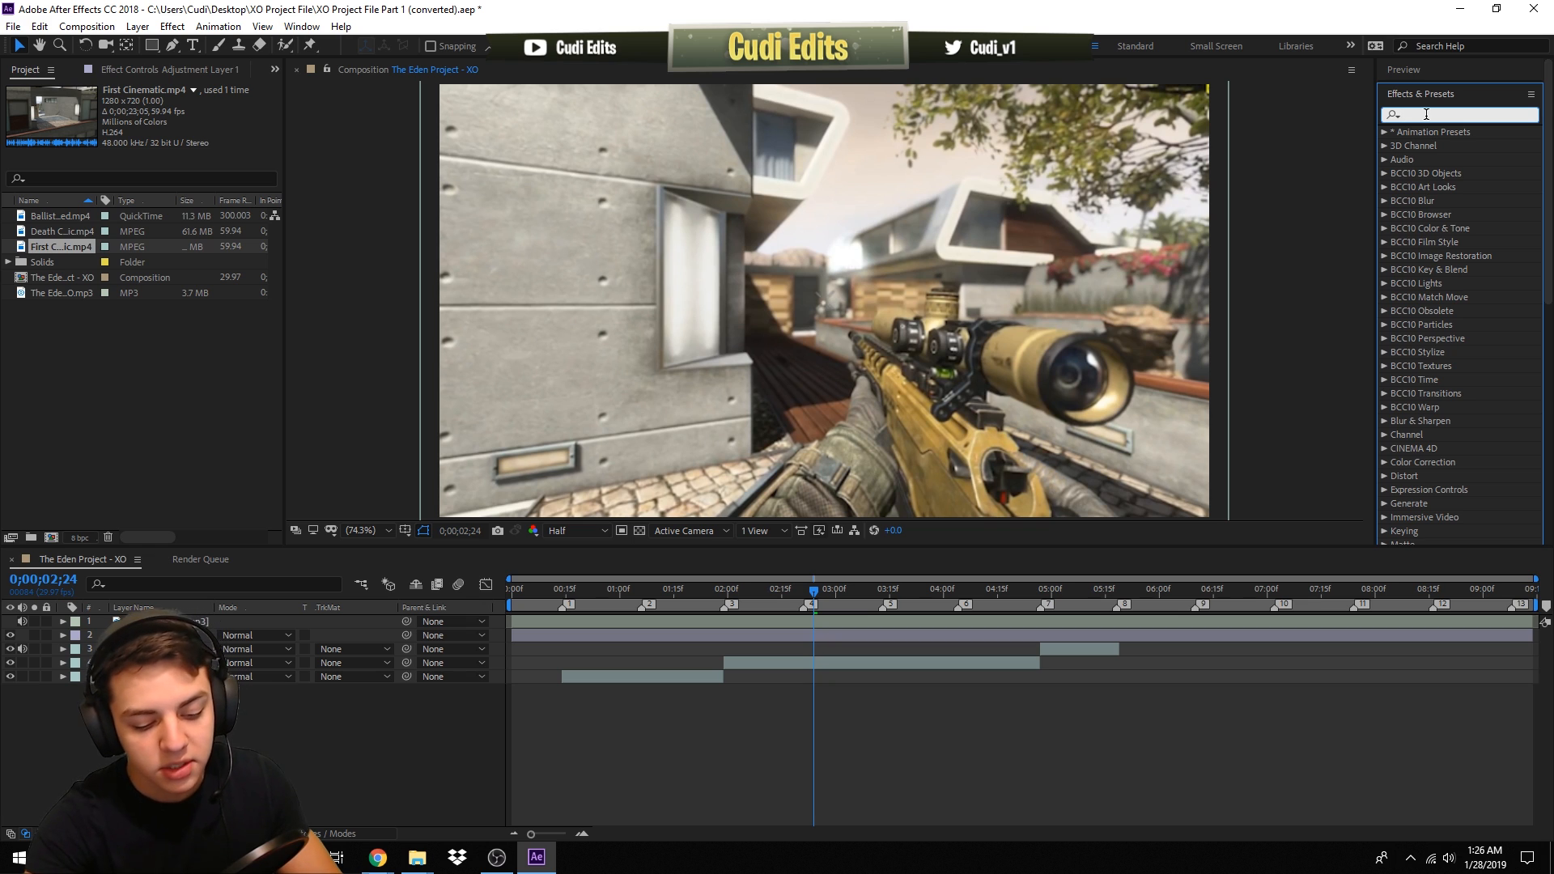
{"action": "type", "text": "magic"}
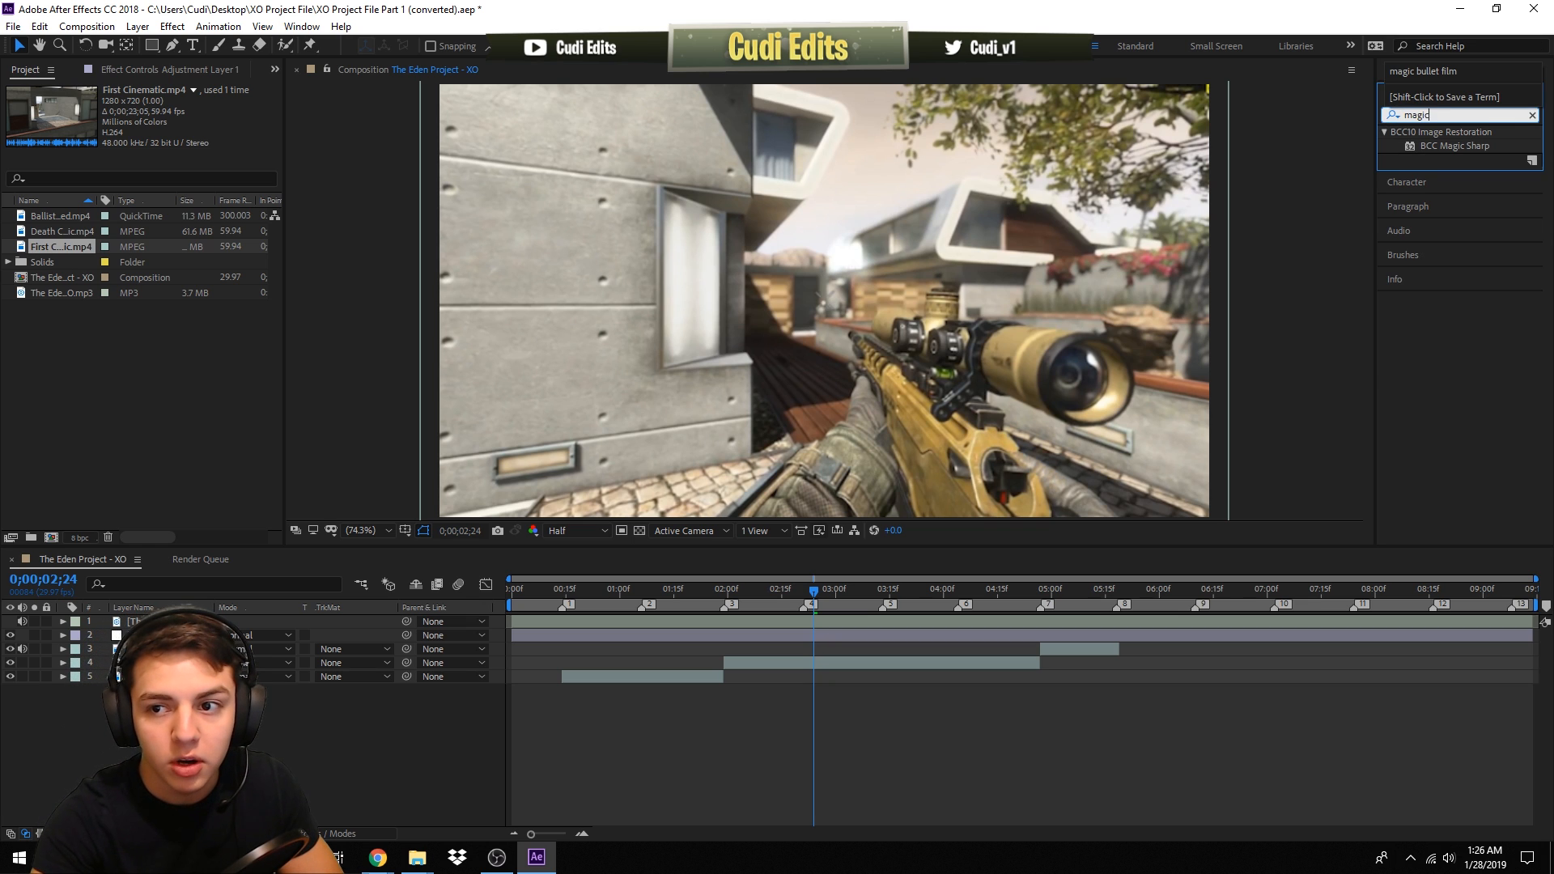
{"action": "key", "text": "BackSpace"}
{"action": "key", "text": "BackSpace"}
{"action": "key", "text": "BackSpace"}
{"action": "key", "text": "BackSpace"}
{"action": "key", "text": "BackSpace"}
{"action": "type", "text": "l"}
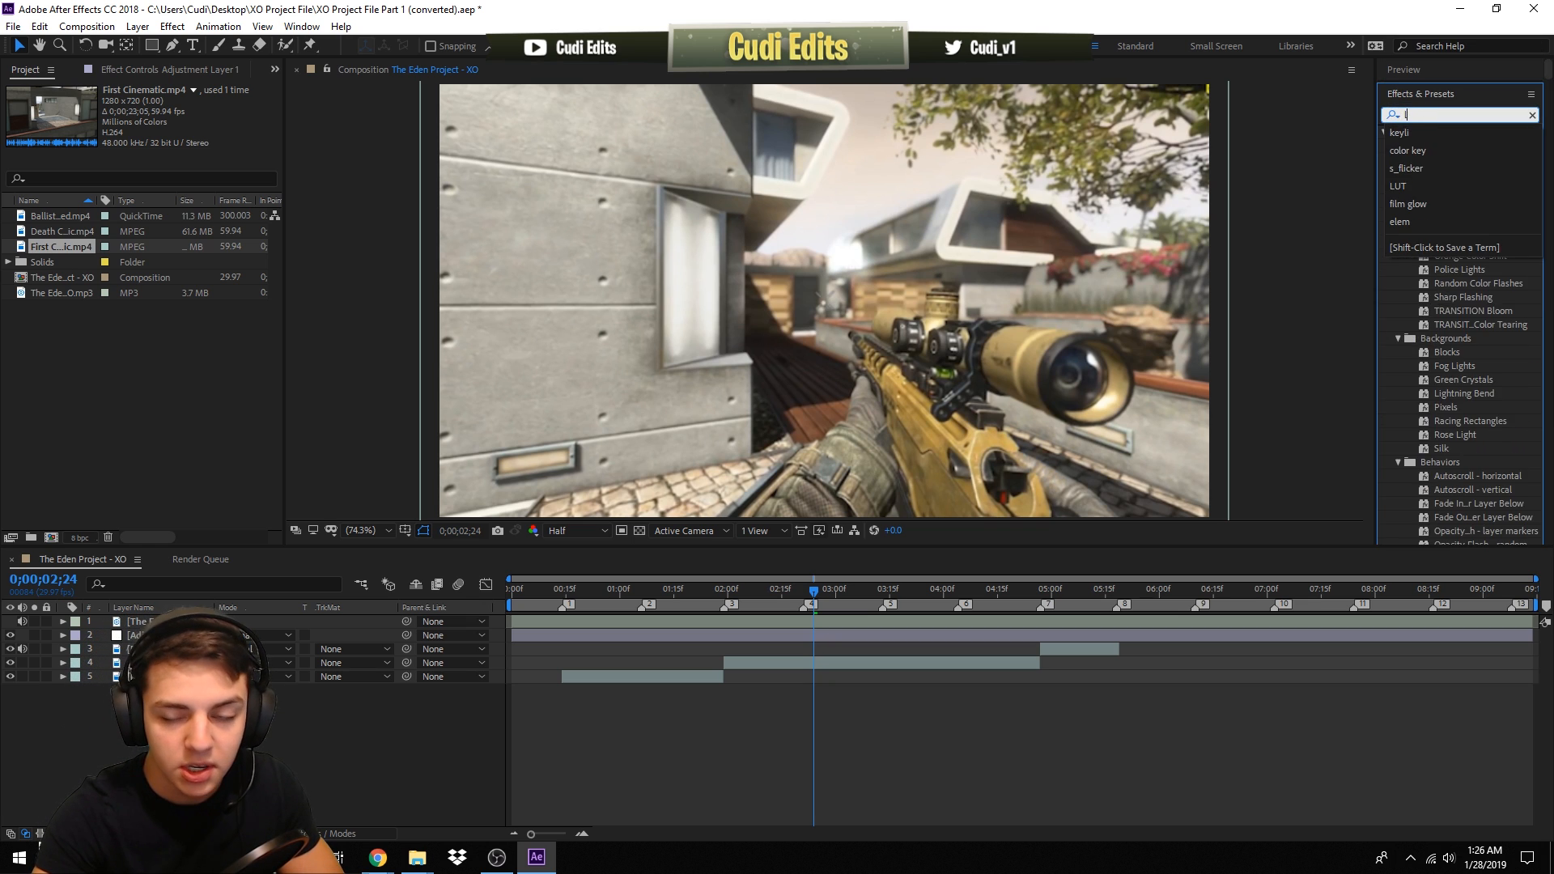
{"action": "type", "text": "ooks"}
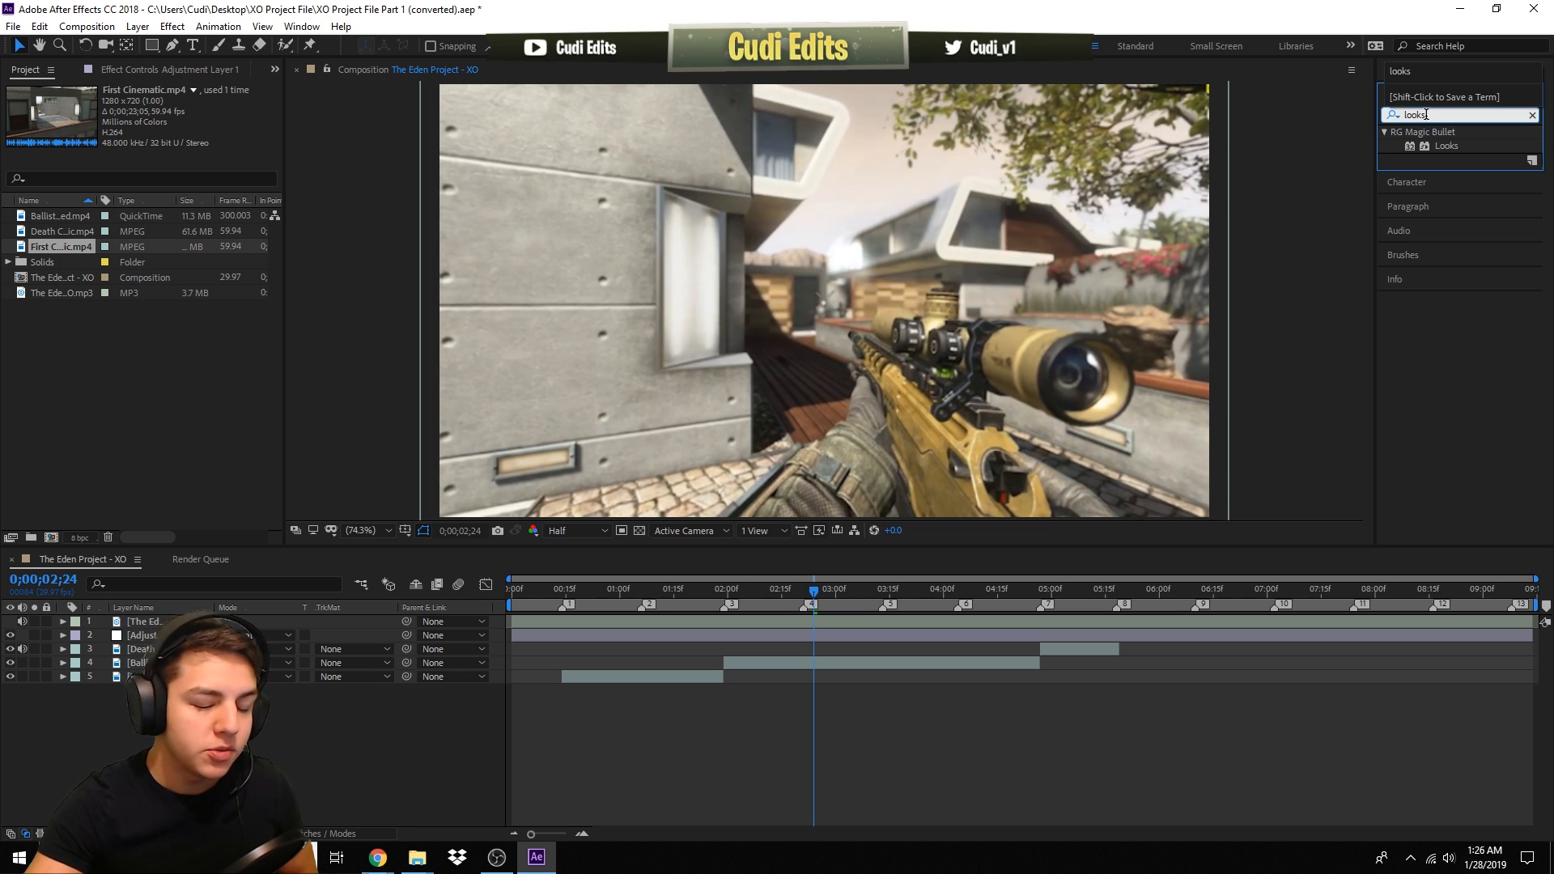
{"action": "left_click", "coordinate": [1448, 146]}
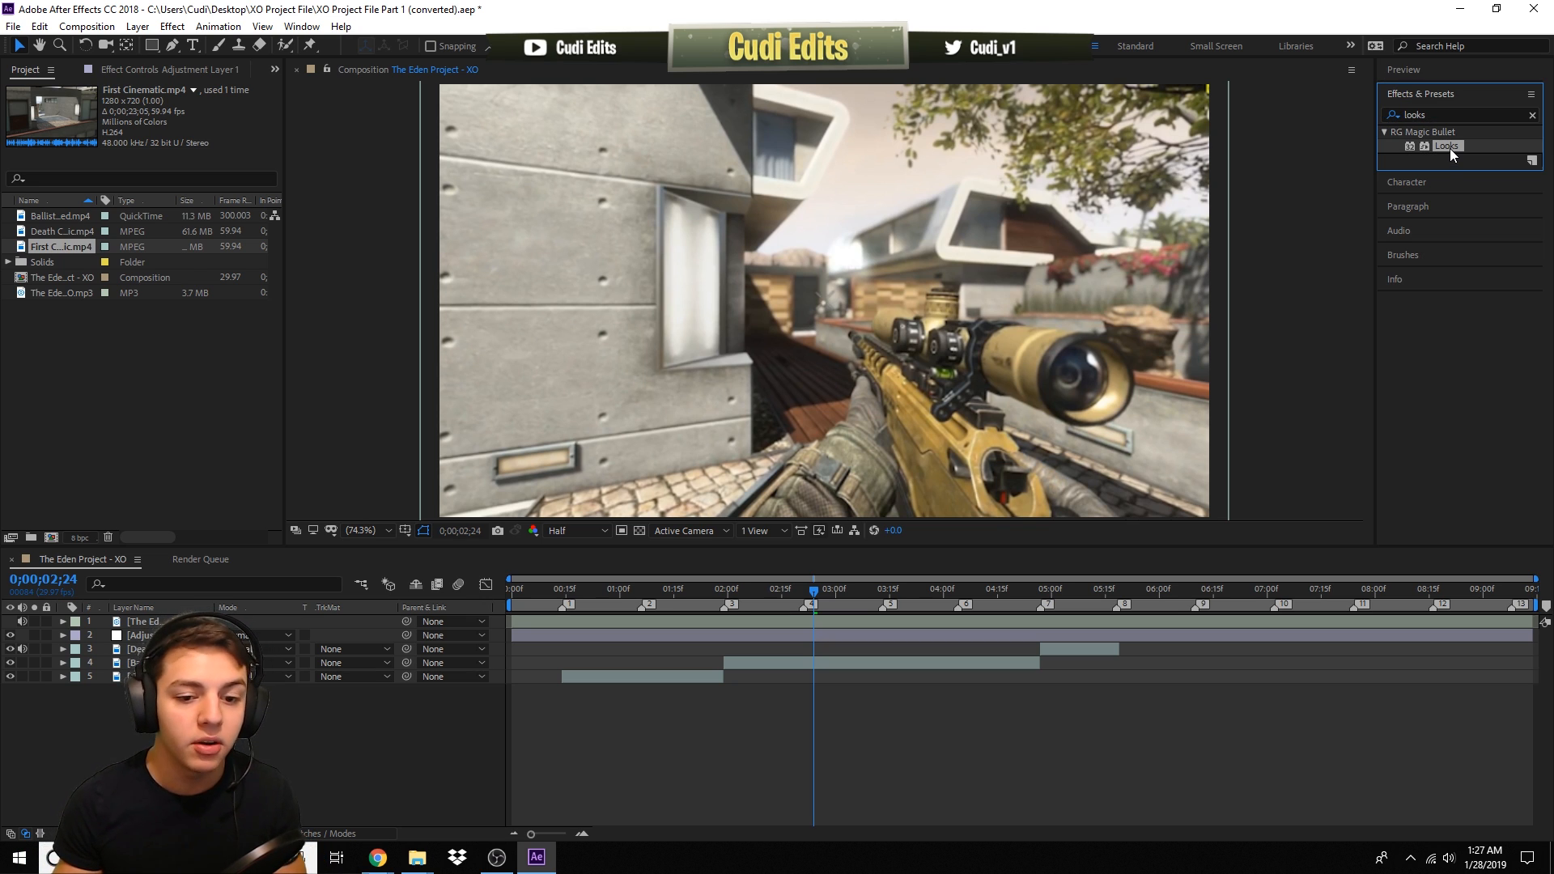
{"action": "left_click_drag", "start_coordinate": [1450, 149], "coordinate": [715, 635]}
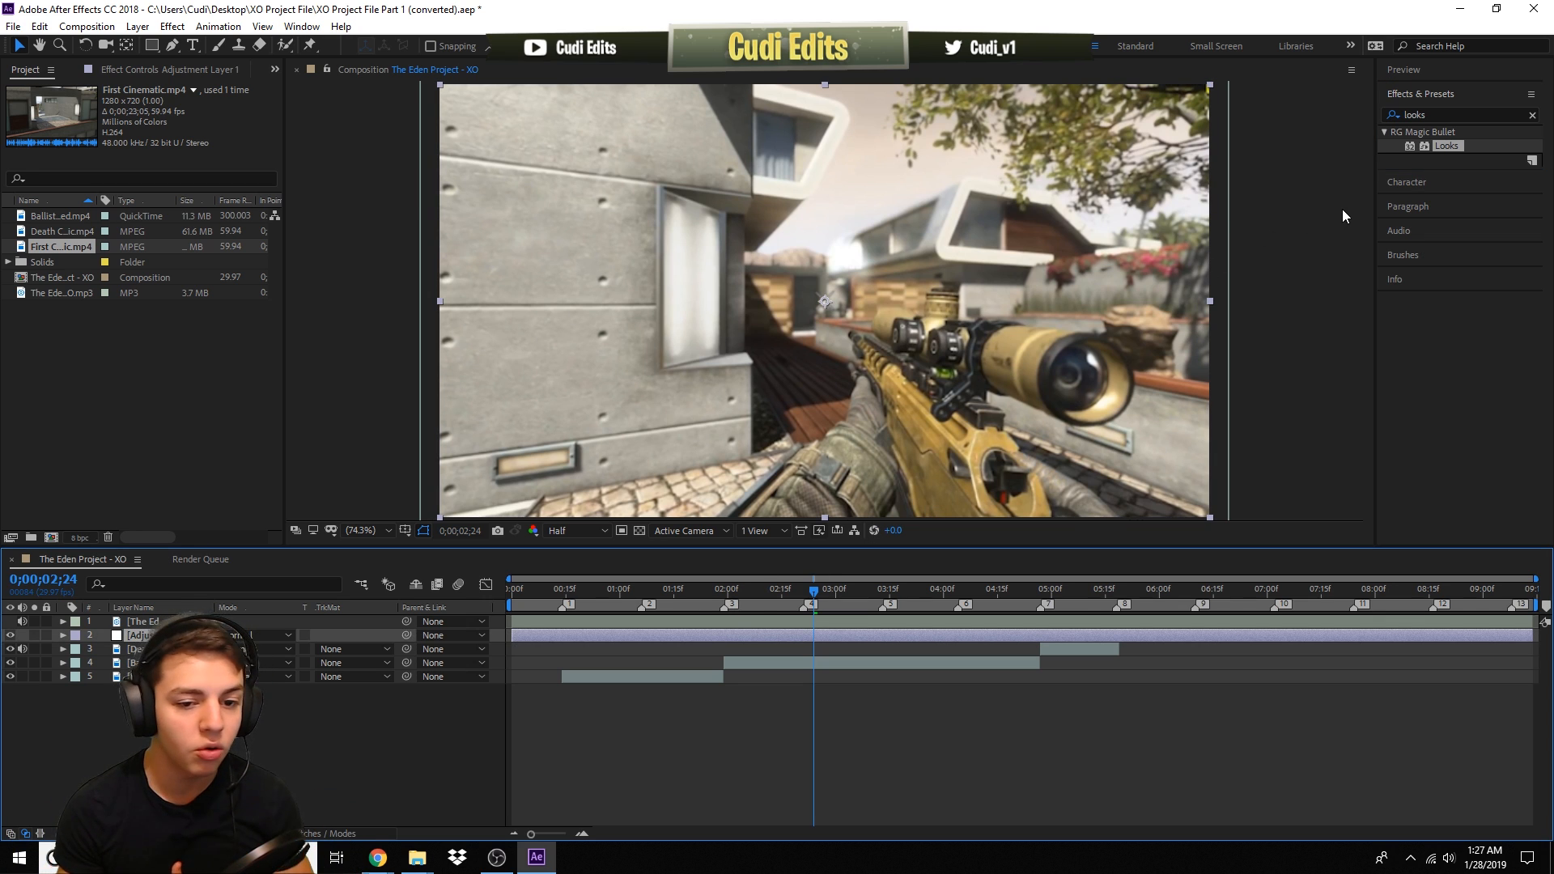
- Open the Looks editor, browse the Custom looks, apply the Lovely You look, and confirm
{"action": "double_click", "coordinate": [1456, 145]}
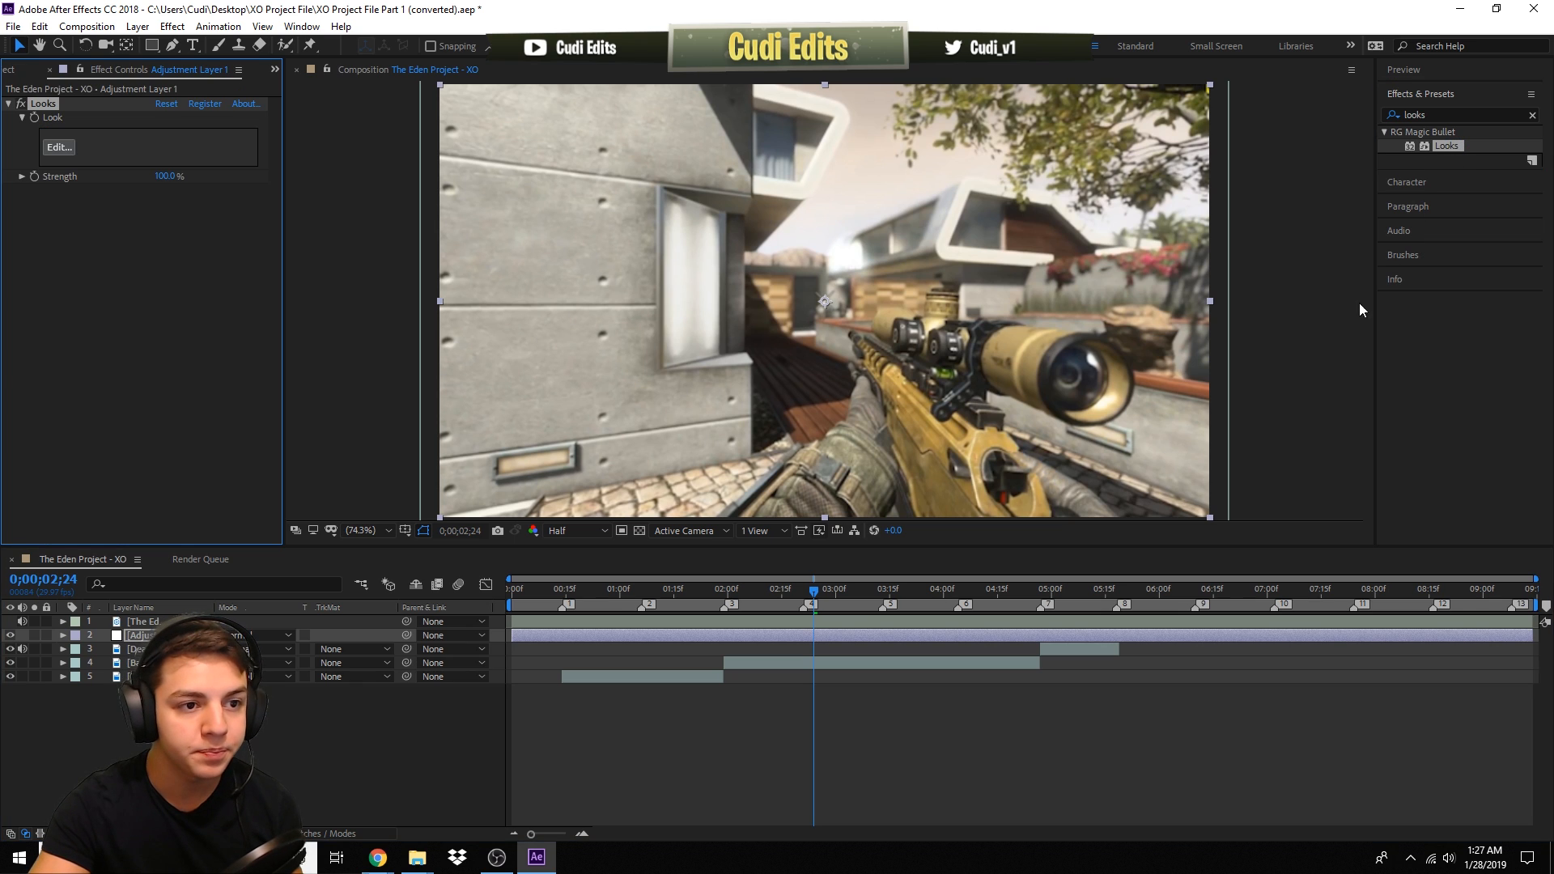
{"action": "left_click", "coordinate": [1455, 144]}
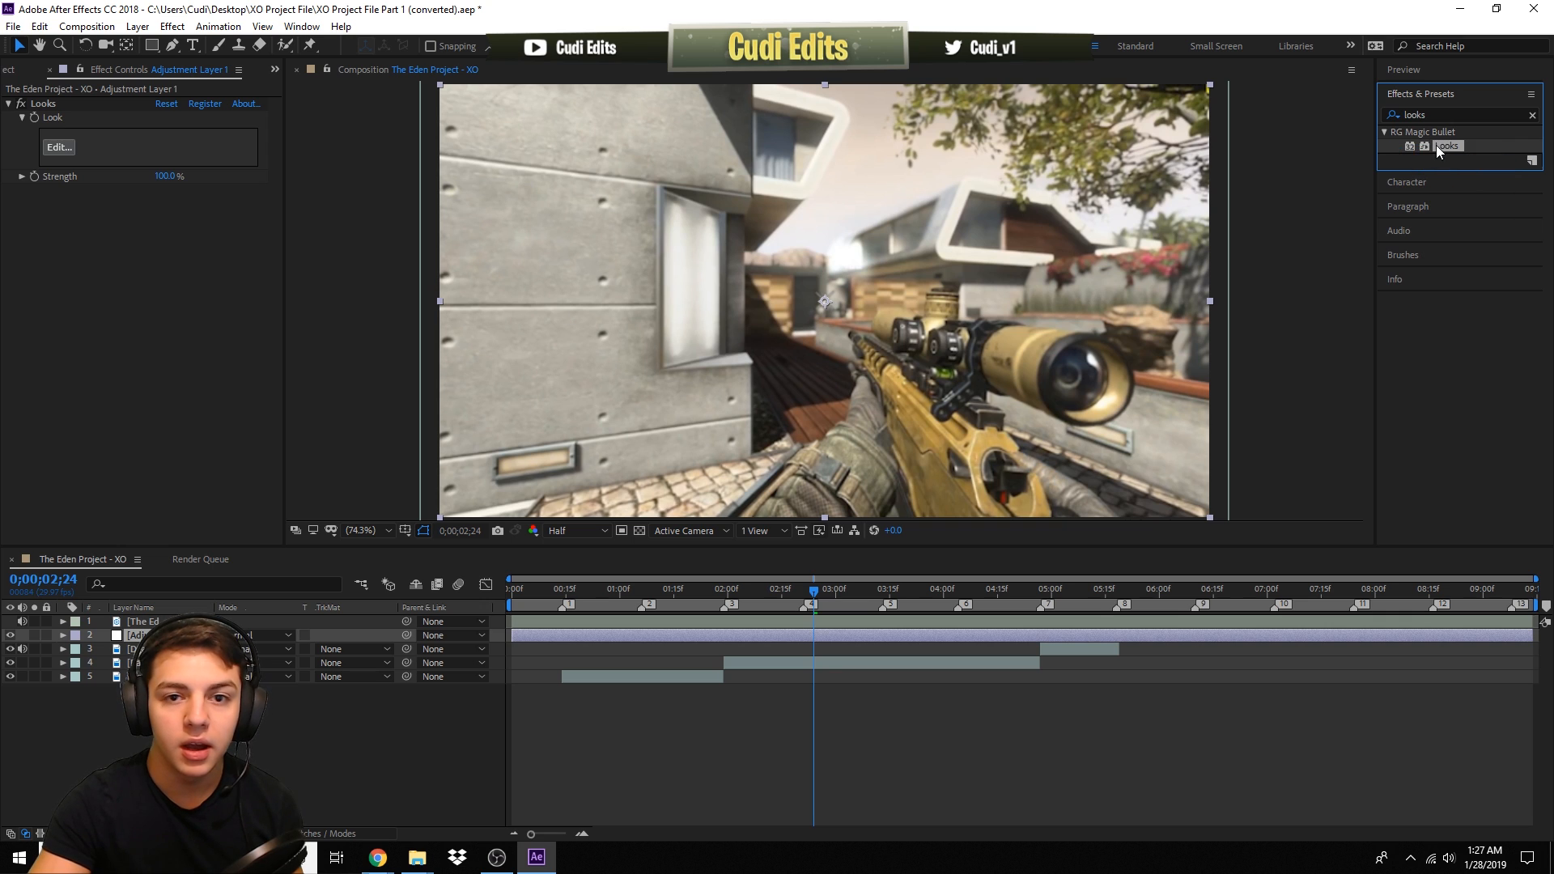
{"action": "left_click", "coordinate": [58, 148]}
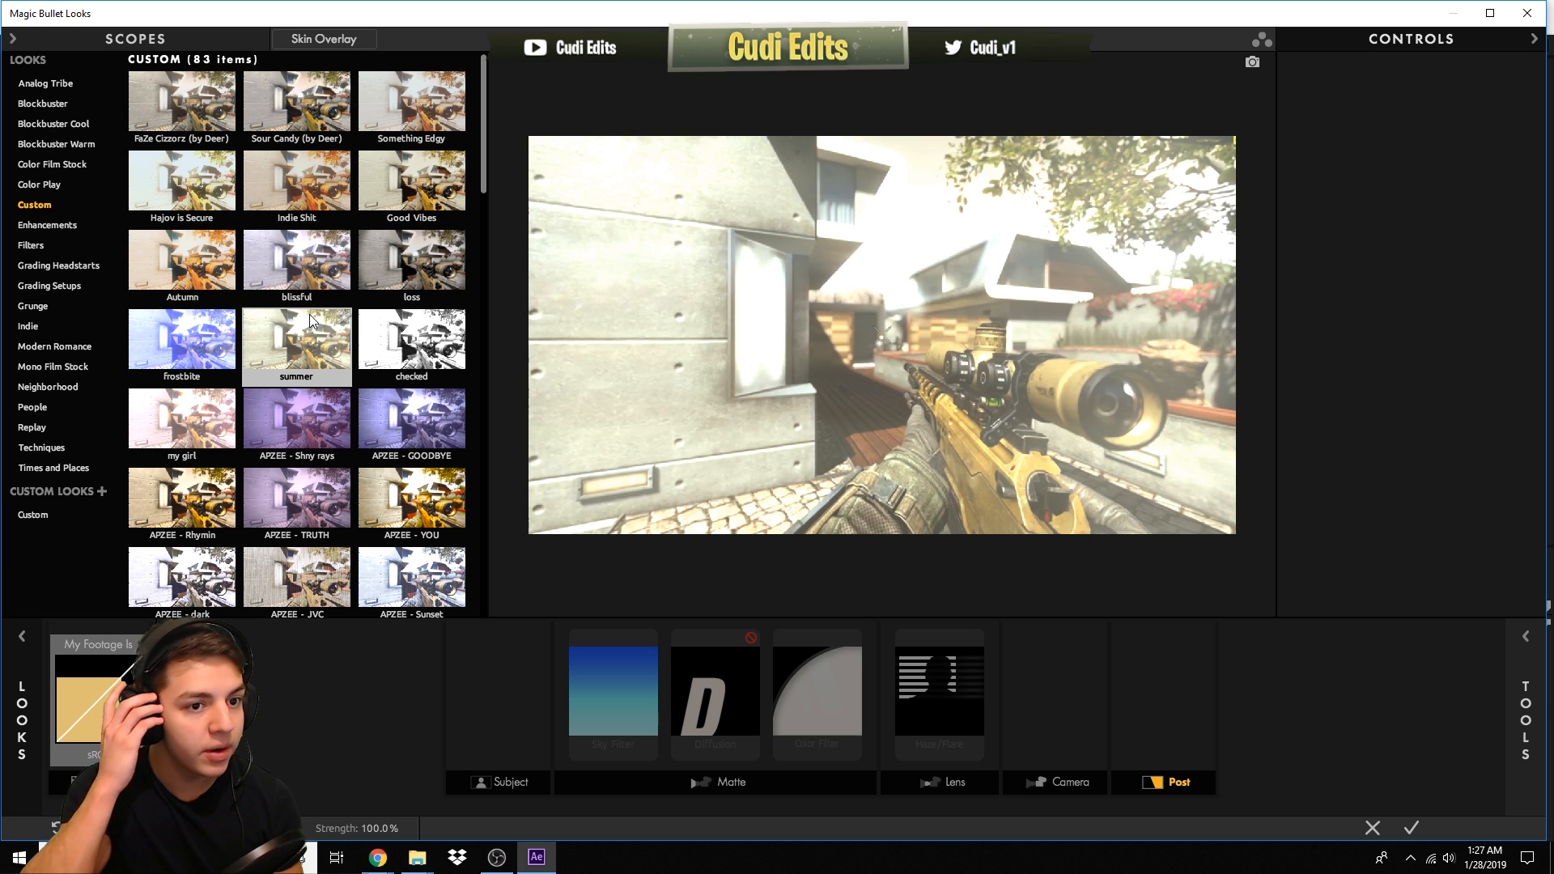
{"action": "left_click_drag", "start_coordinate": [483, 197], "coordinate": [494, 429]}
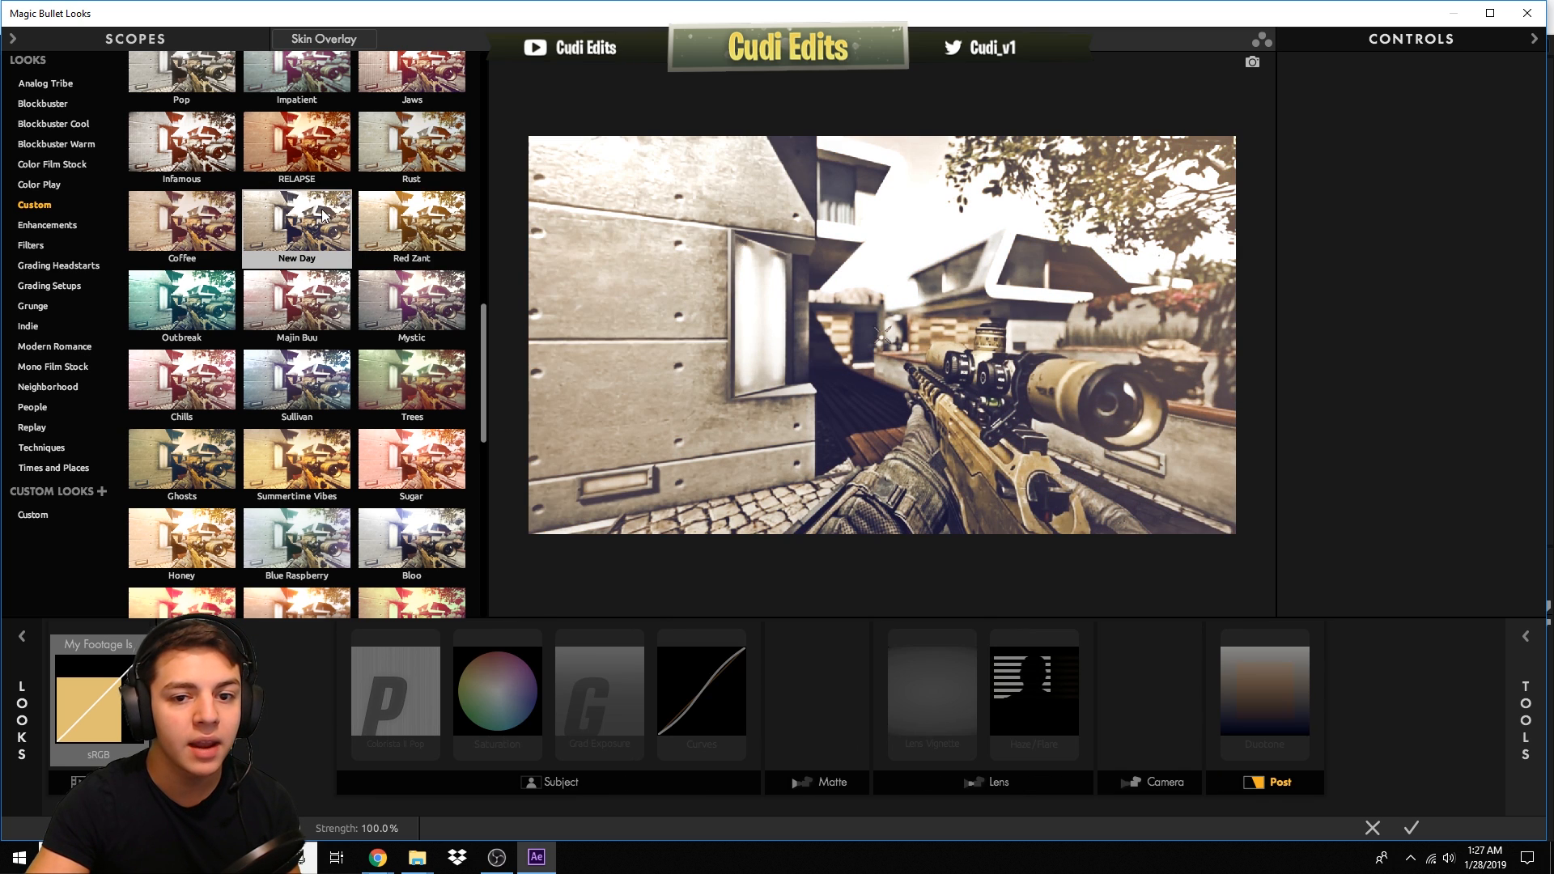
{"action": "left_click_drag", "start_coordinate": [480, 353], "coordinate": [492, 479]}
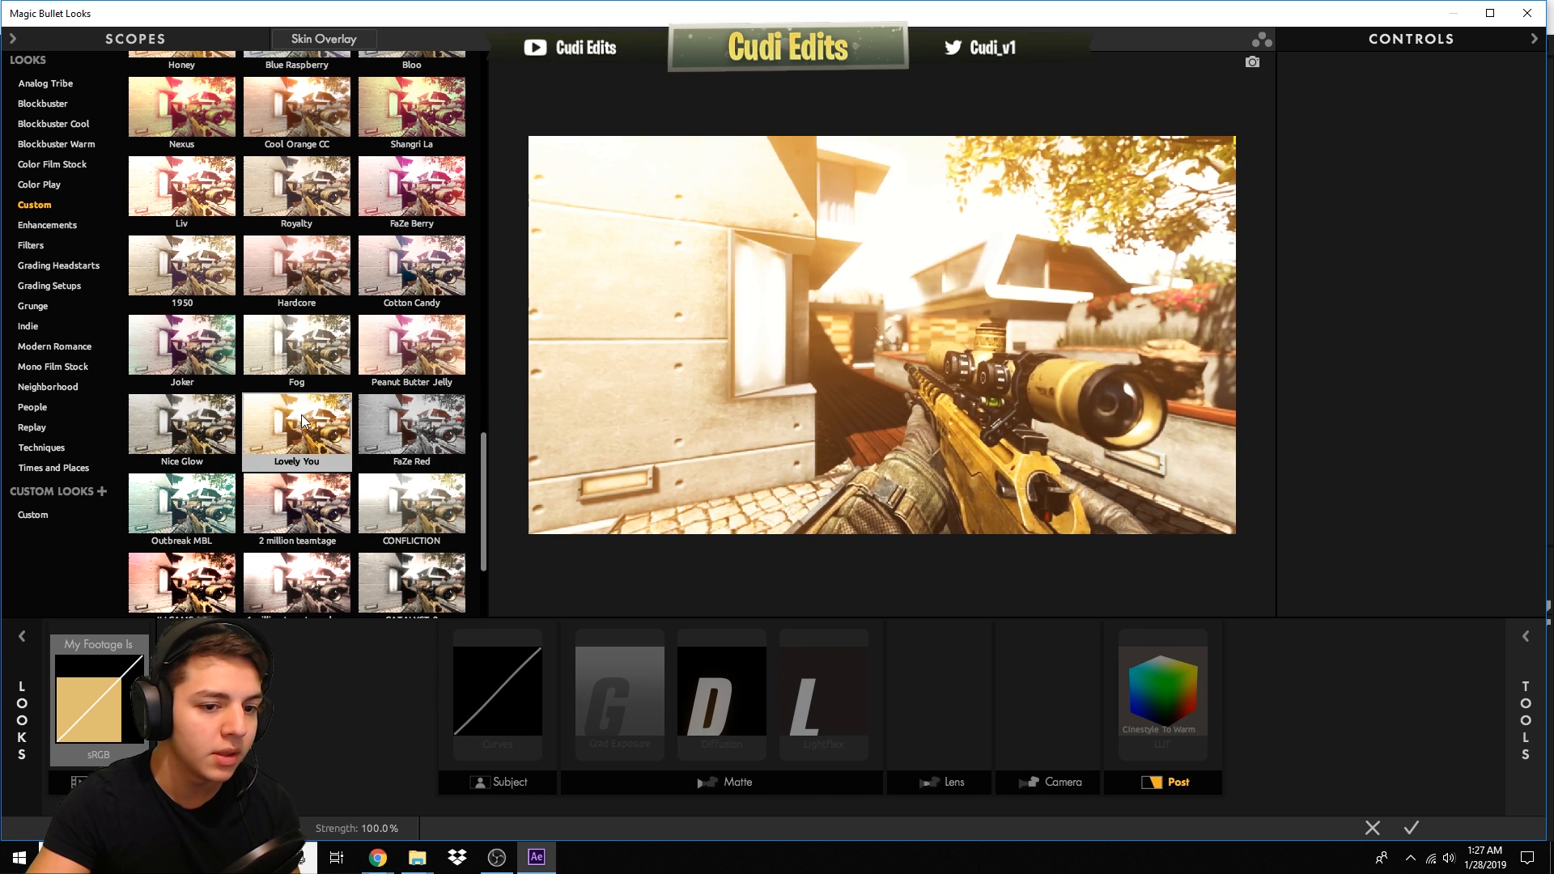
{"action": "left_click_drag", "start_coordinate": [483, 488], "coordinate": [482, 410]}
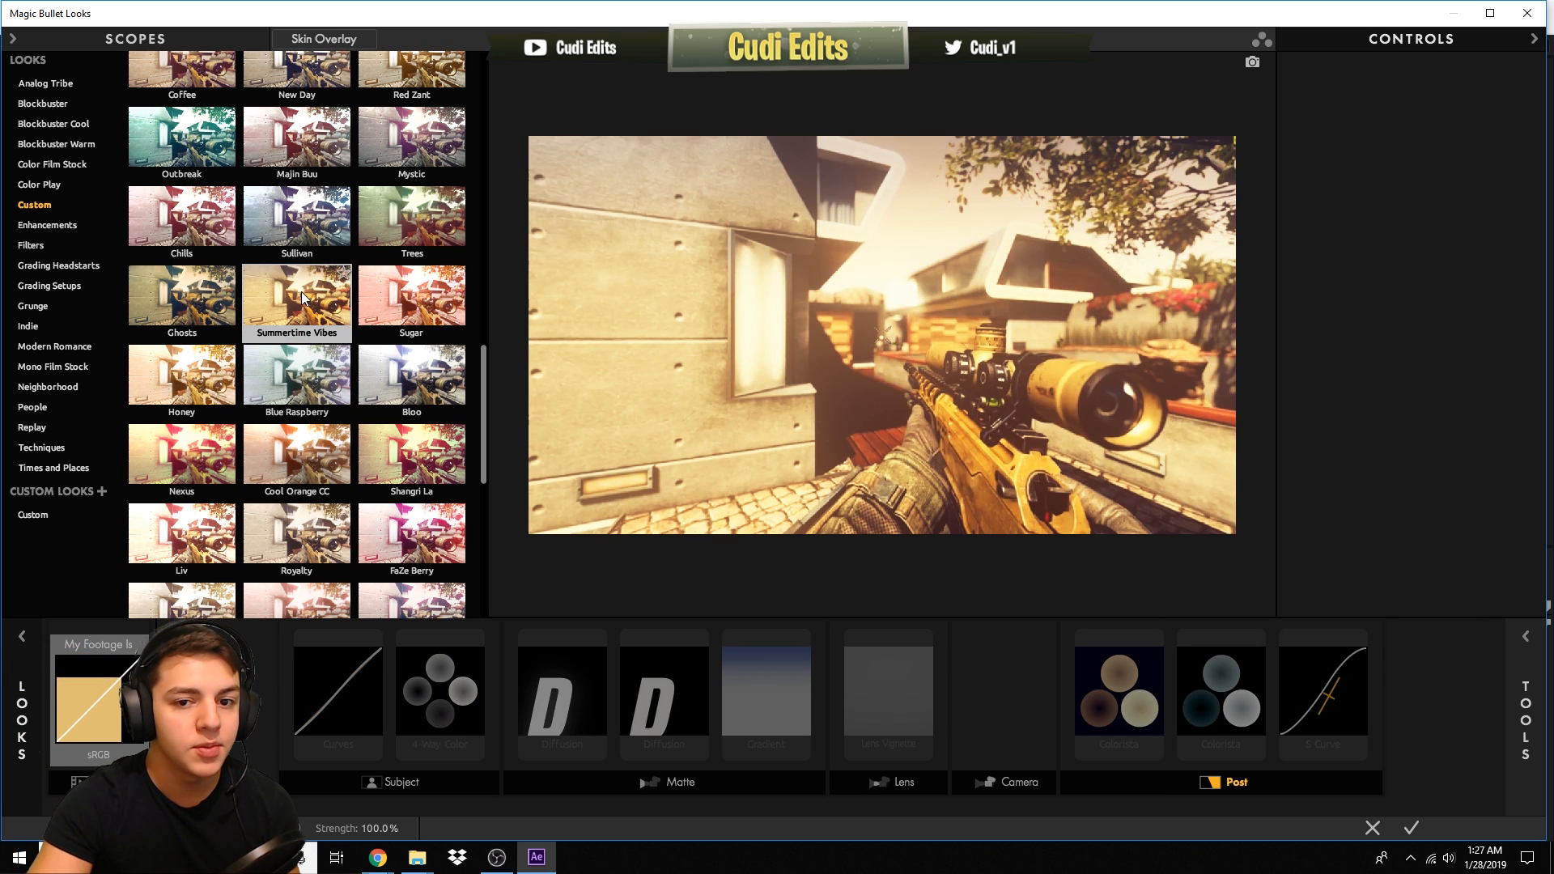
{"action": "scroll", "coordinate": [311, 308], "scroll_direction": "up", "scroll_amount": 3}
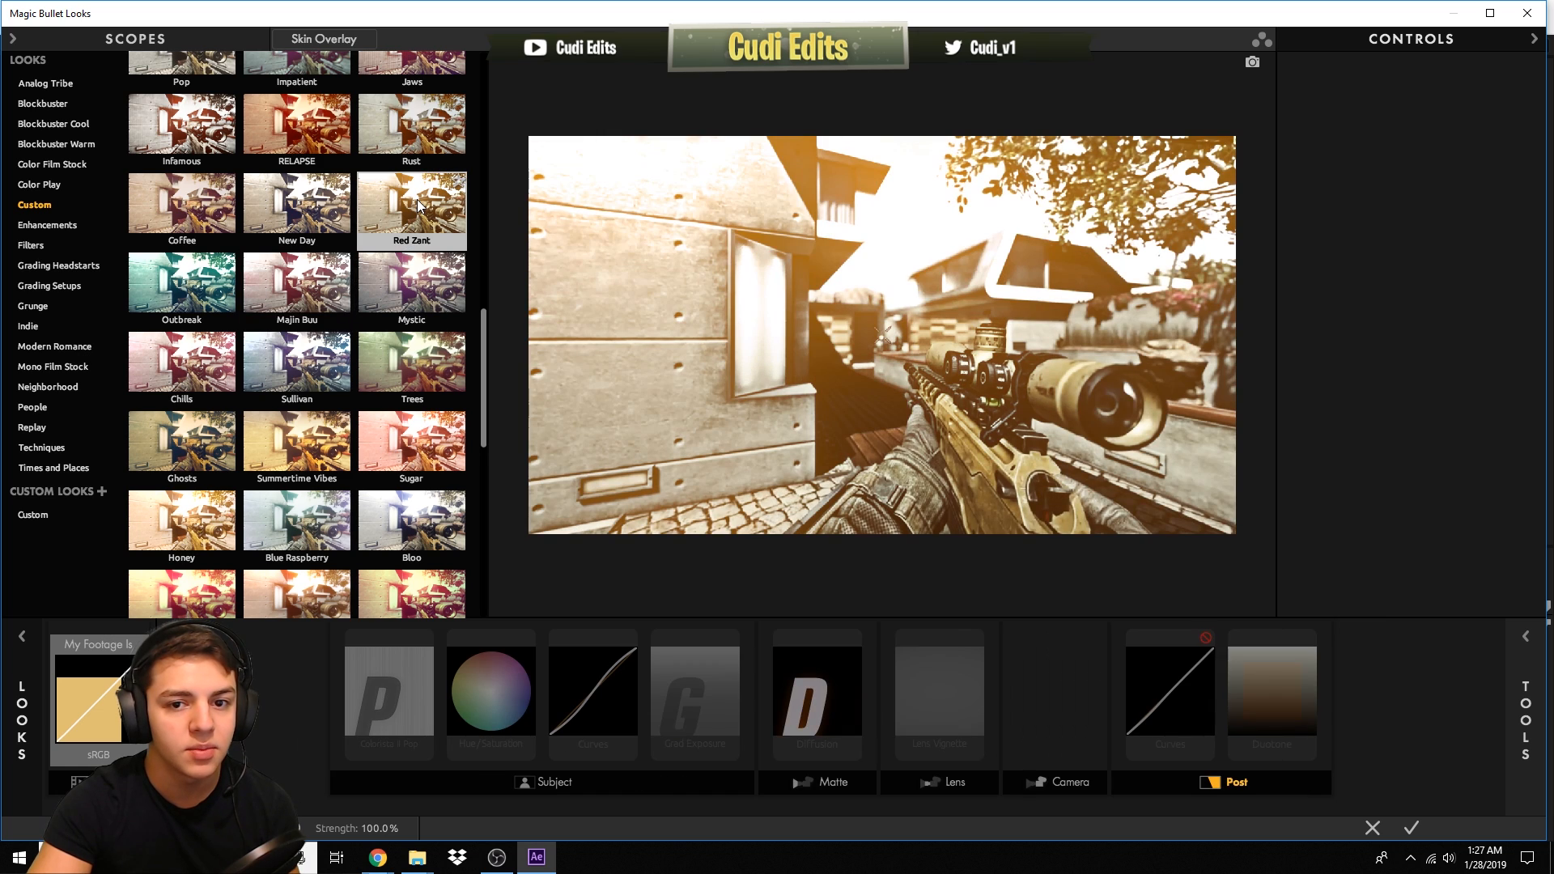
{"action": "scroll", "coordinate": [415, 209], "scroll_direction": "up", "scroll_amount": 2}
{"action": "scroll", "coordinate": [308, 501], "scroll_direction": "down", "scroll_amount": 10}
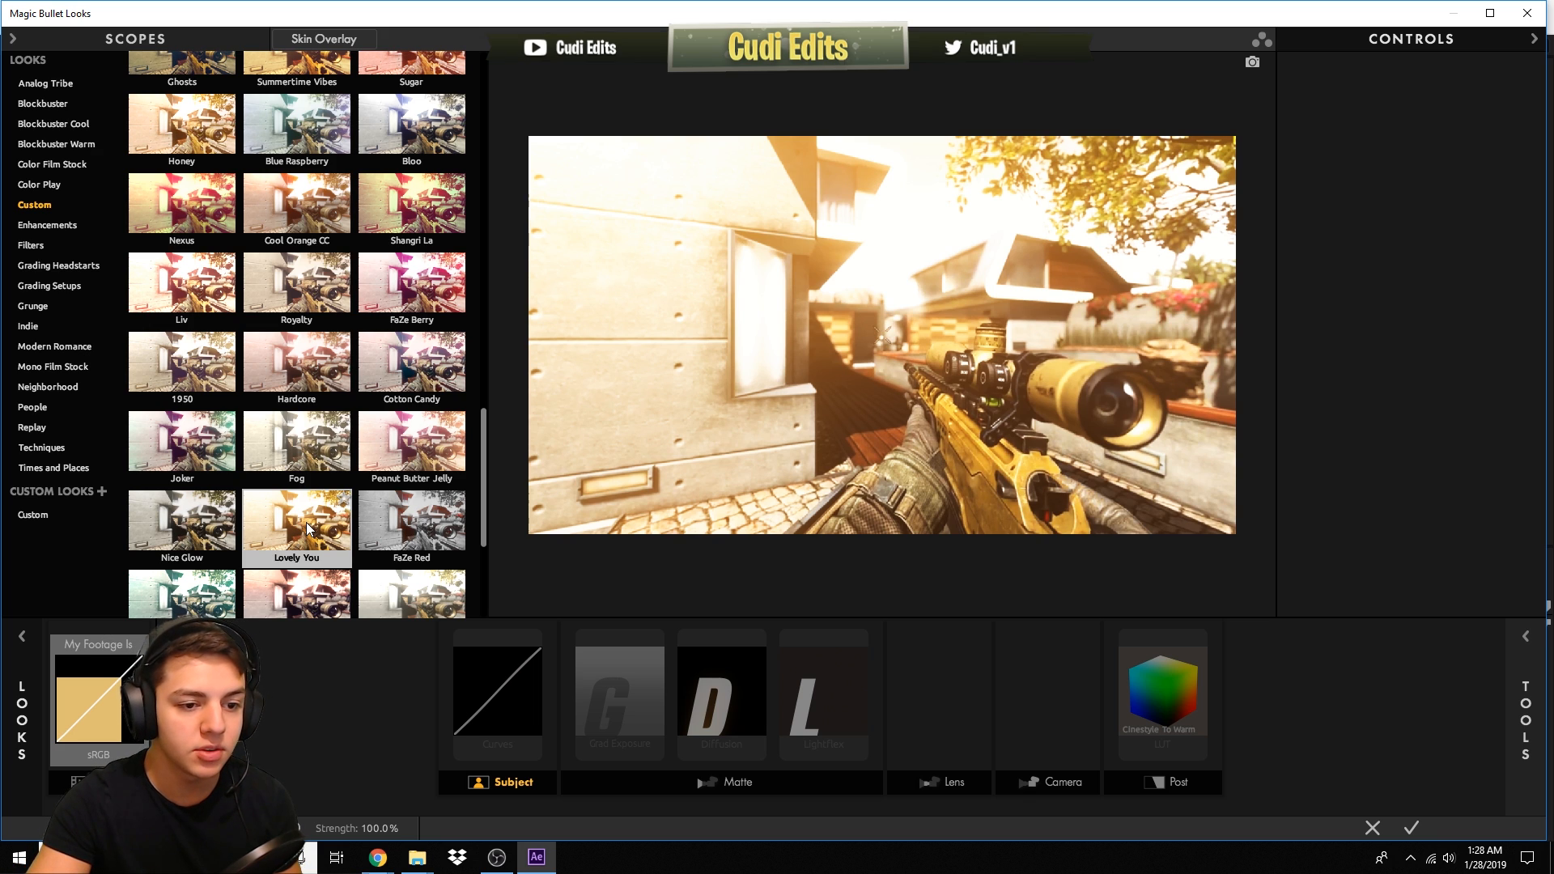
{"action": "left_click", "coordinate": [307, 530]}
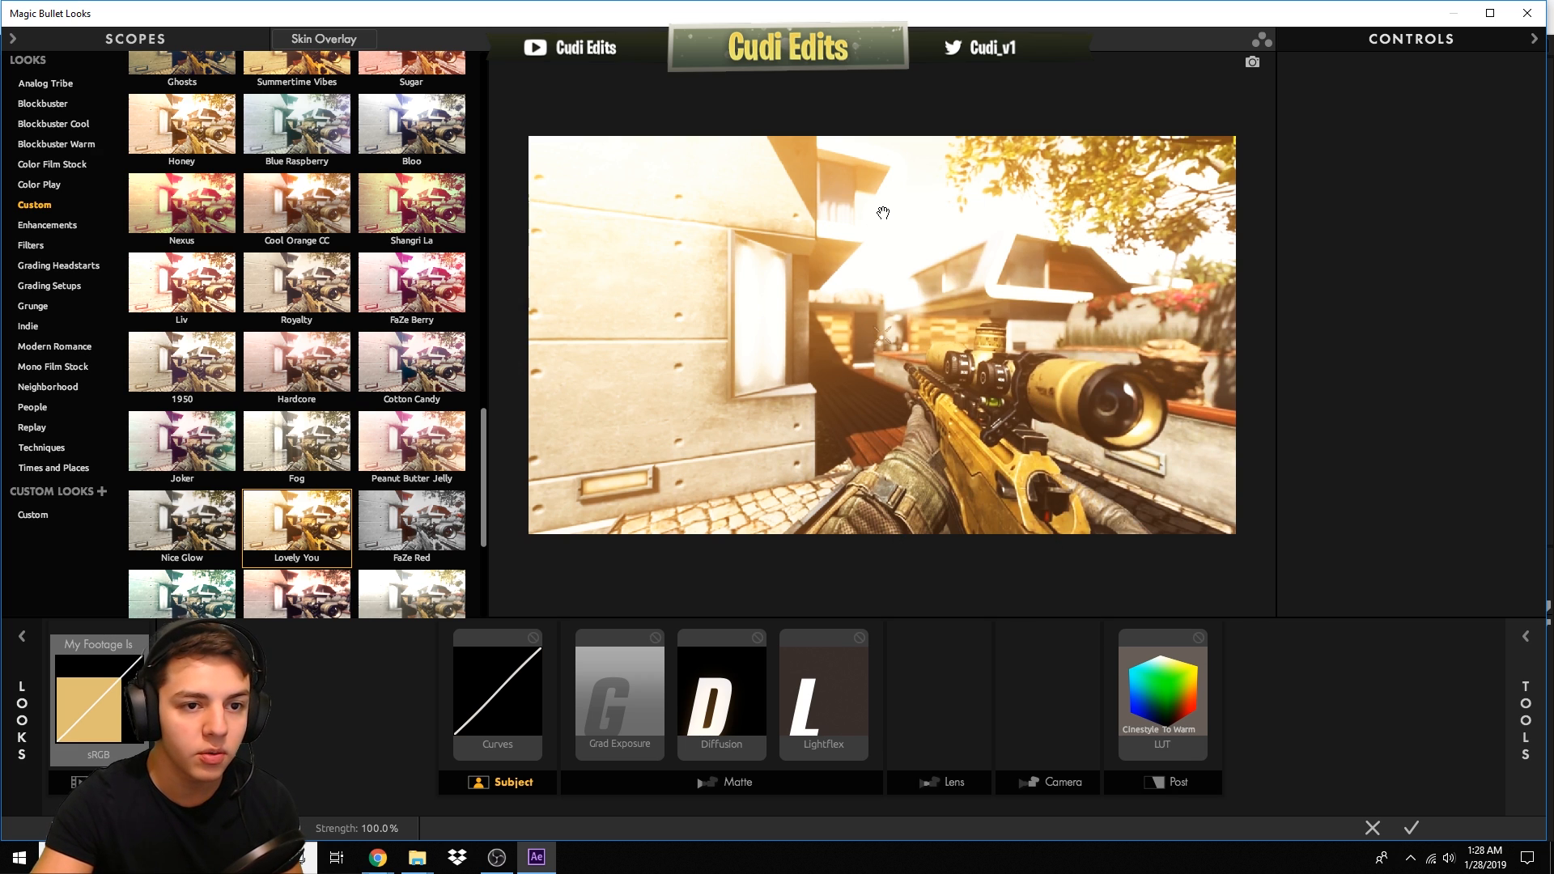
{"action": "left_click", "coordinate": [1411, 827]}
- Reopen the Looks editor and set the Diffusion tool's size to 50%, then confirm
{"action": "left_click", "coordinate": [758, 591]}
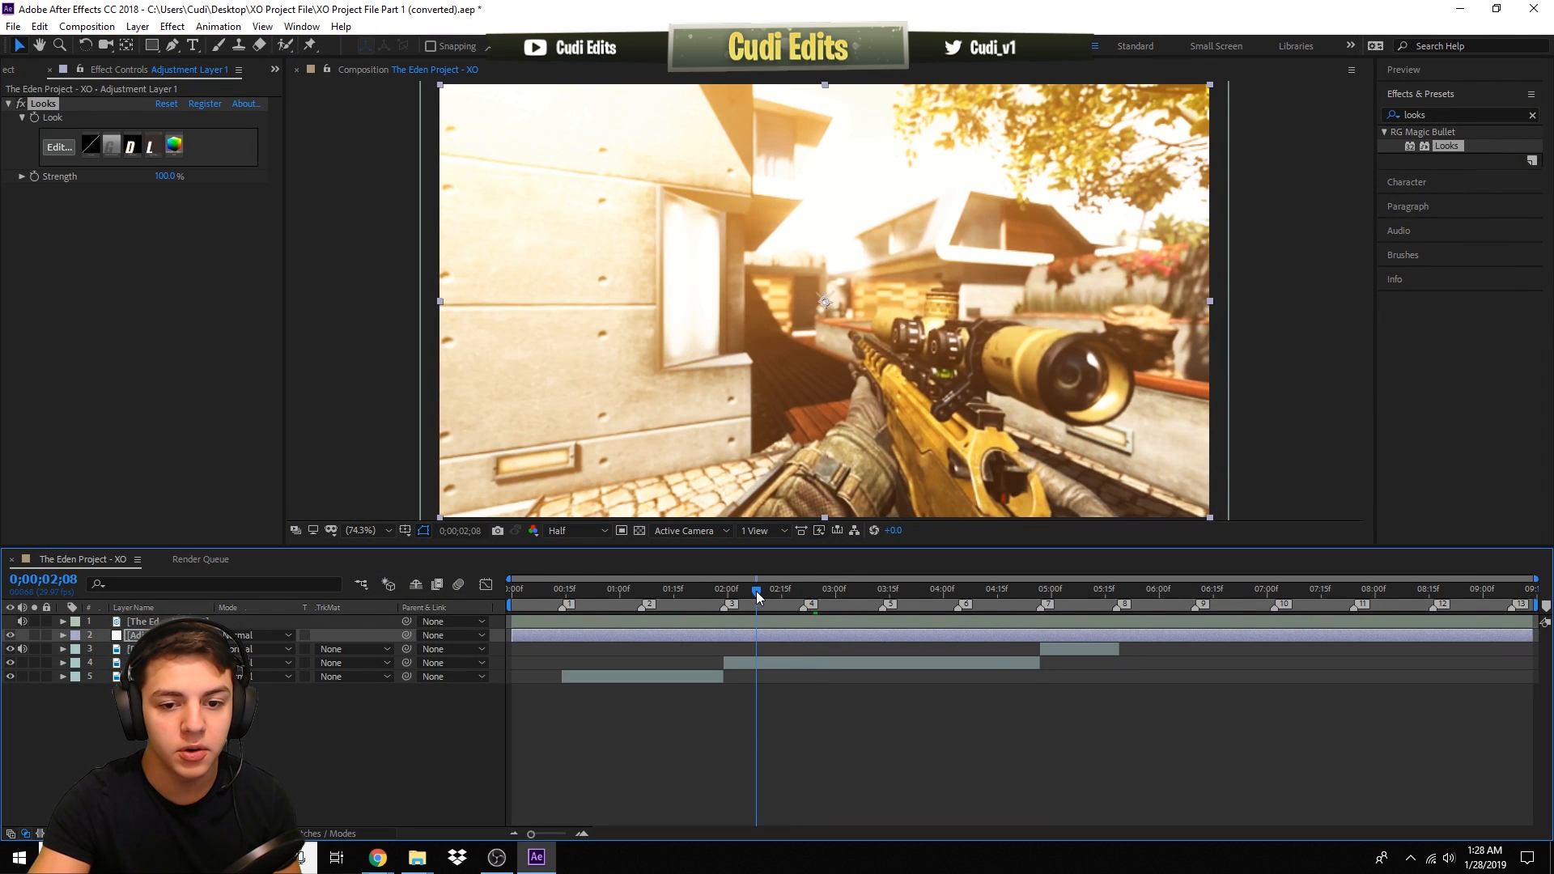
{"action": "left_click_drag", "start_coordinate": [692, 593], "coordinate": [597, 588]}
{"action": "key", "text": "space"}
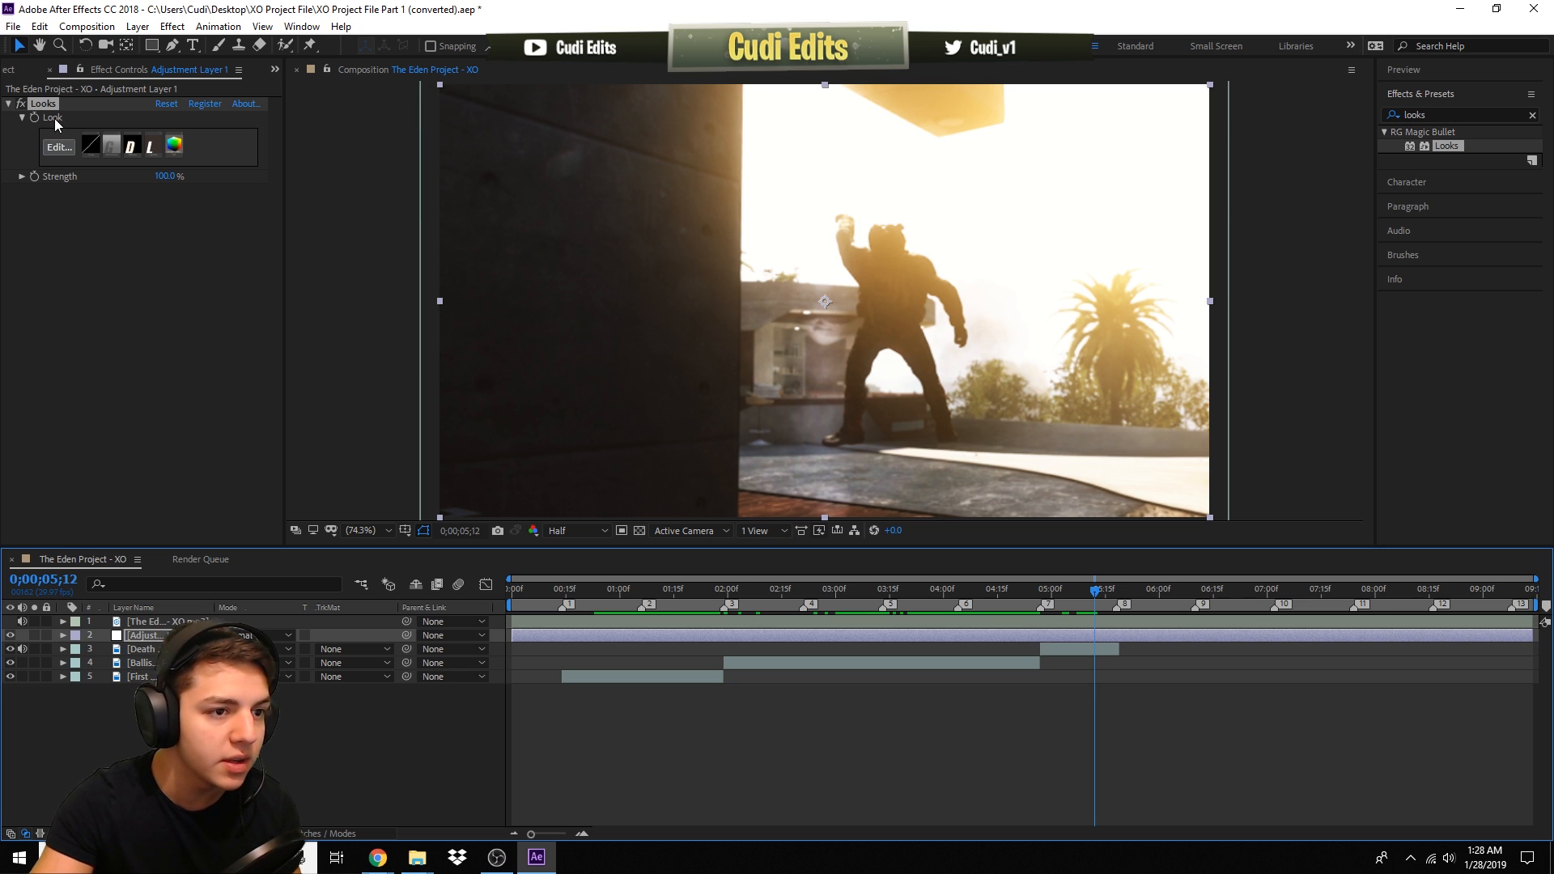
{"action": "left_click", "coordinate": [58, 147]}
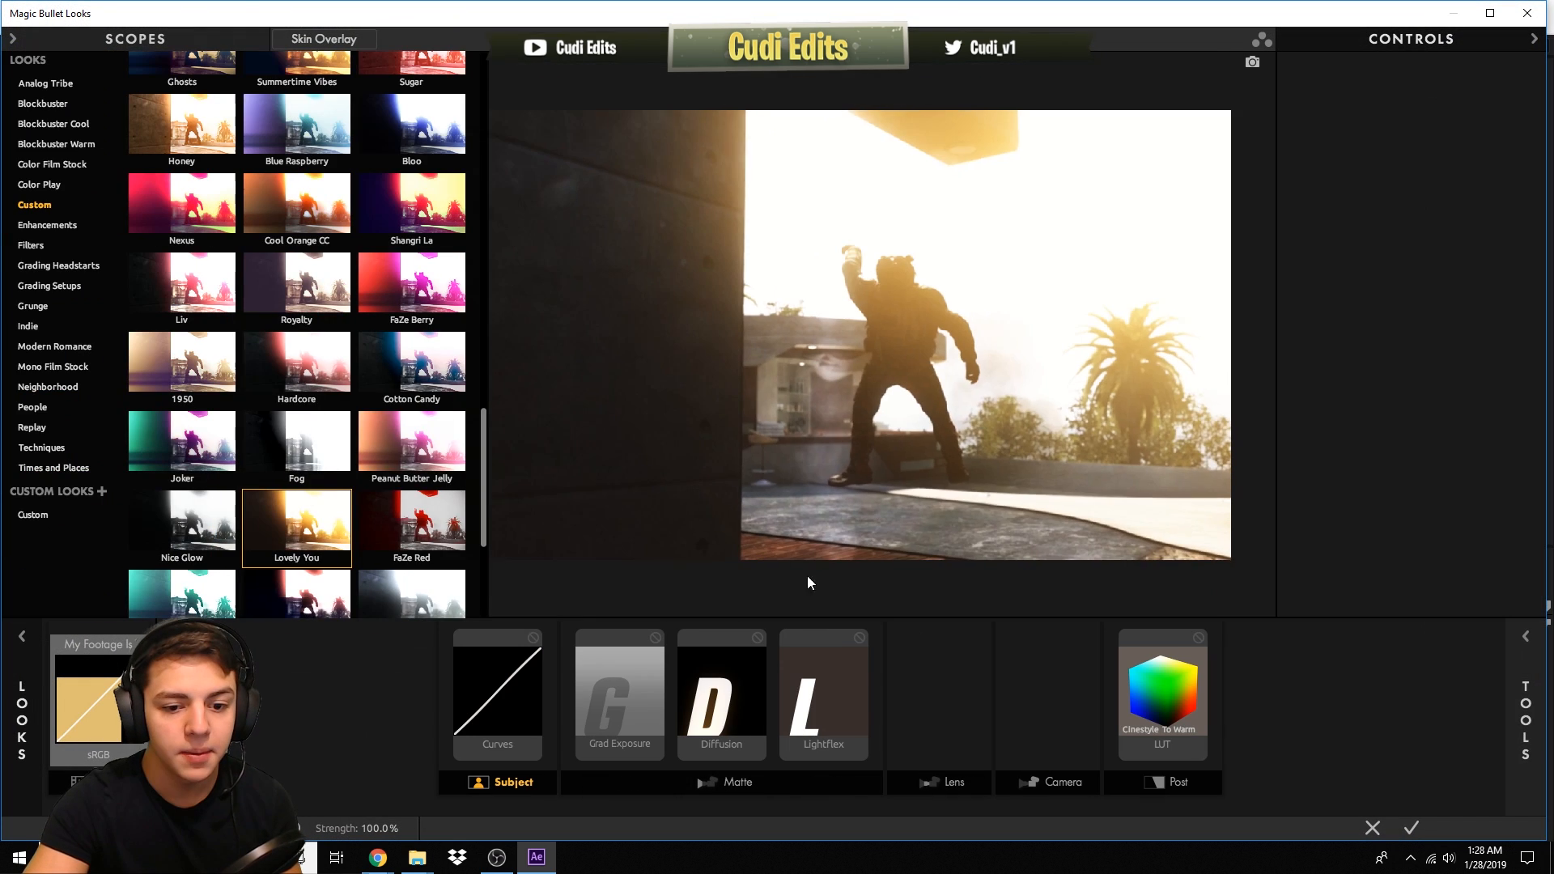
{"action": "left_click", "coordinate": [738, 694]}
{"action": "left_click", "coordinate": [833, 686]}
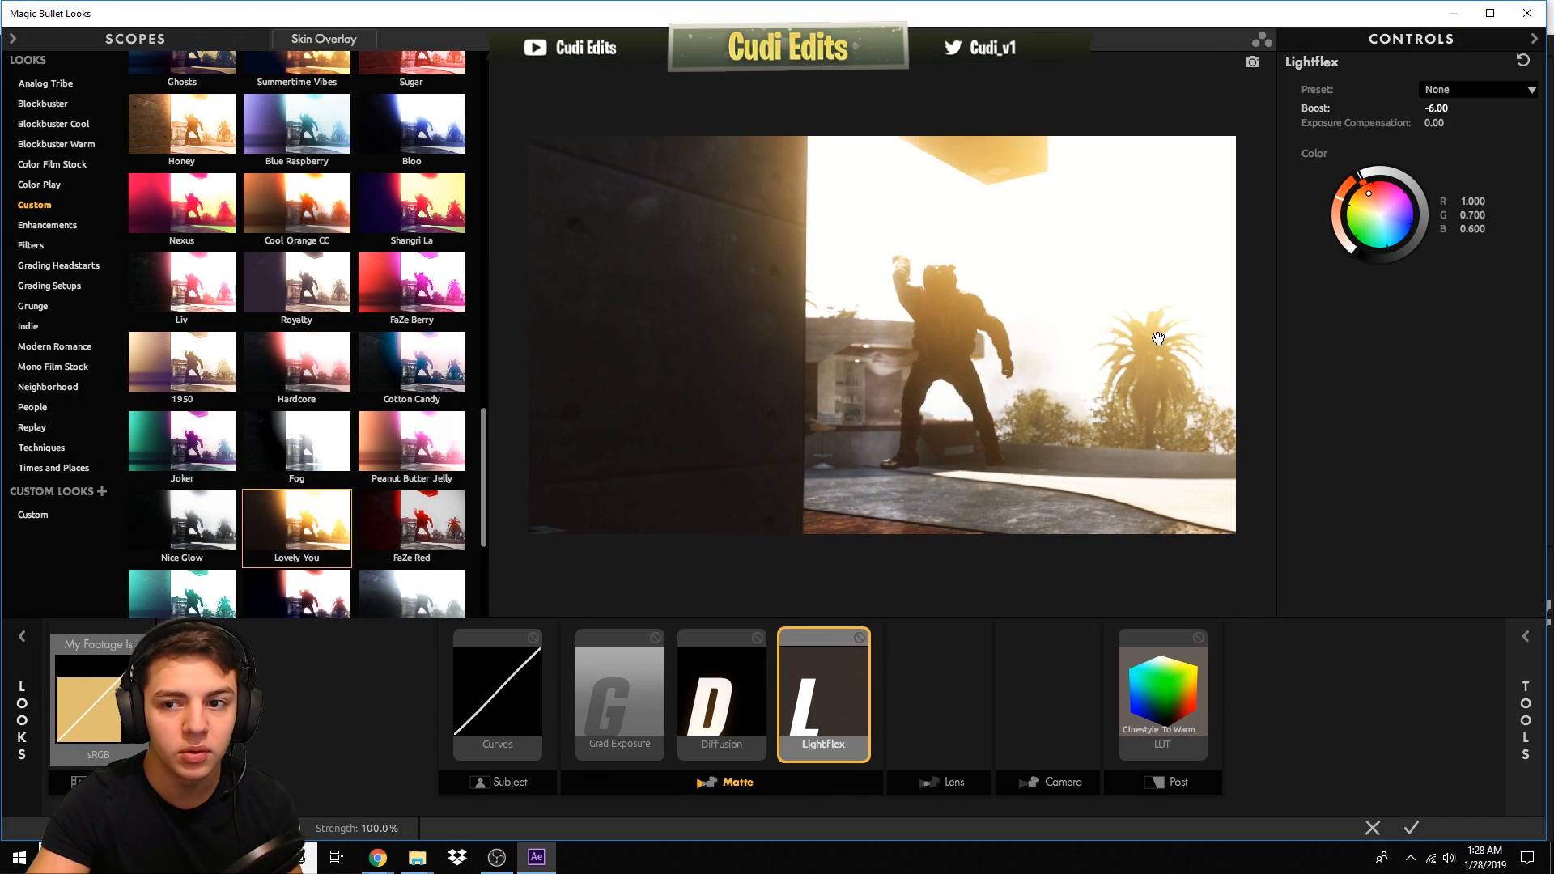
{"action": "left_click", "coordinate": [746, 653]}
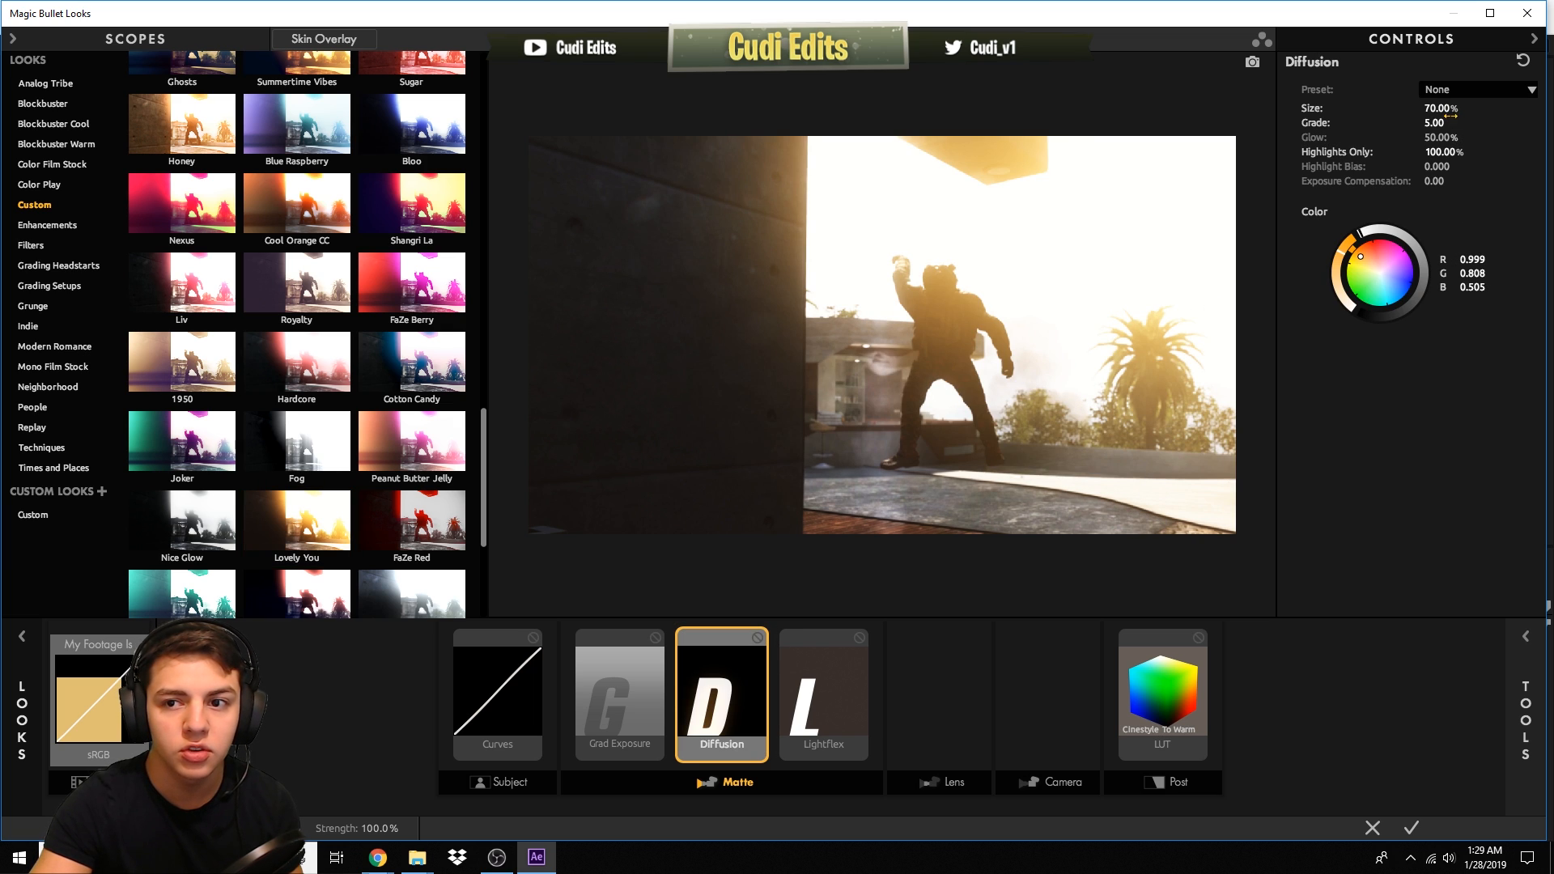
{"action": "left_click", "coordinate": [1438, 109]}
{"action": "type", "text": "50"}
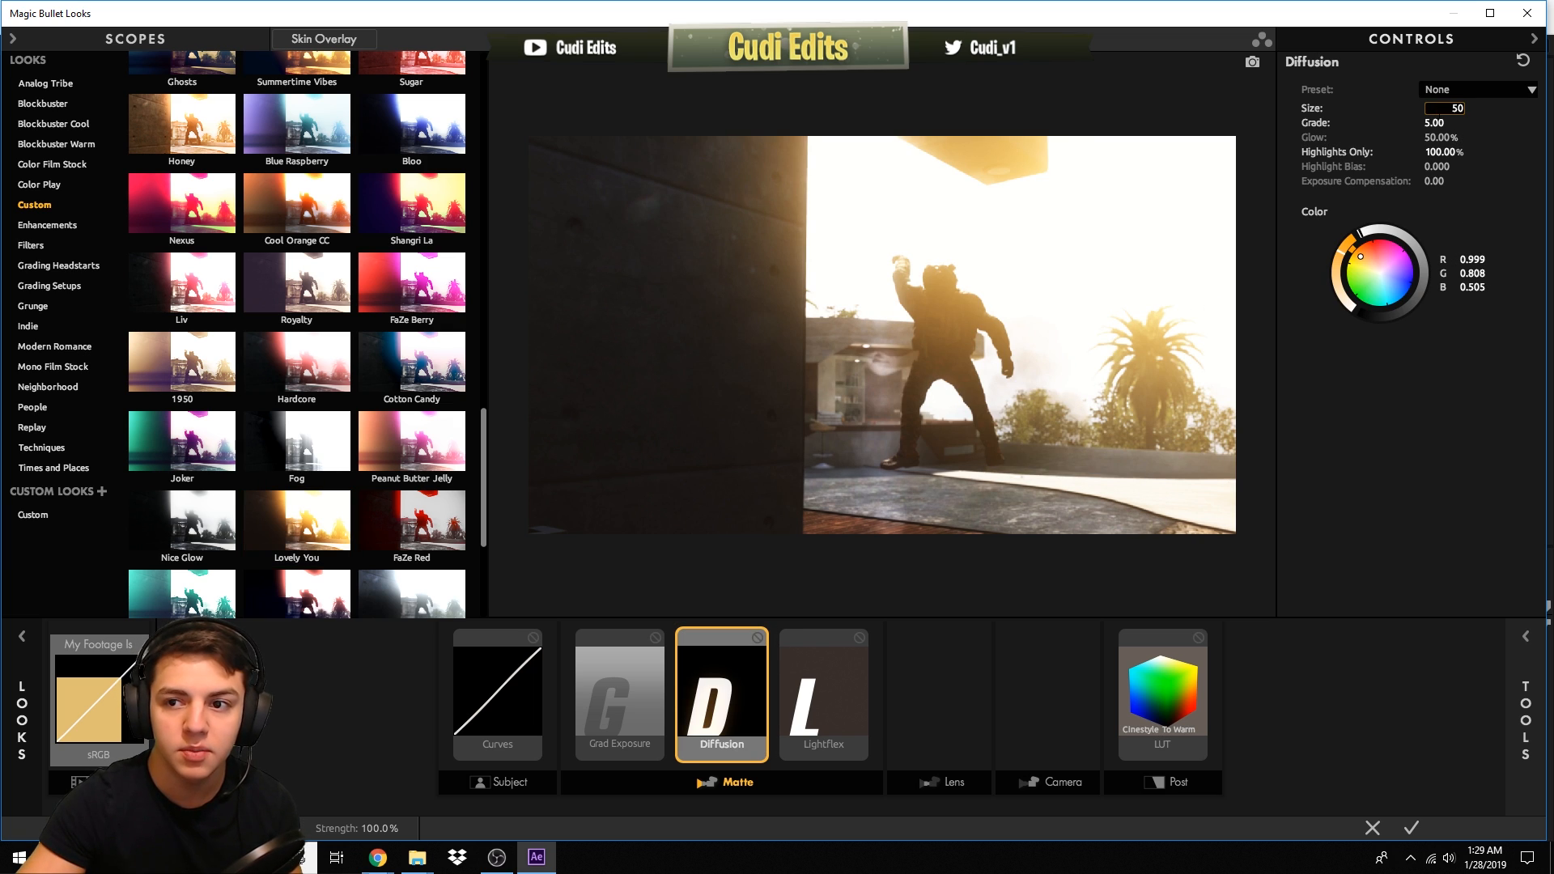
{"action": "key", "text": "Return"}
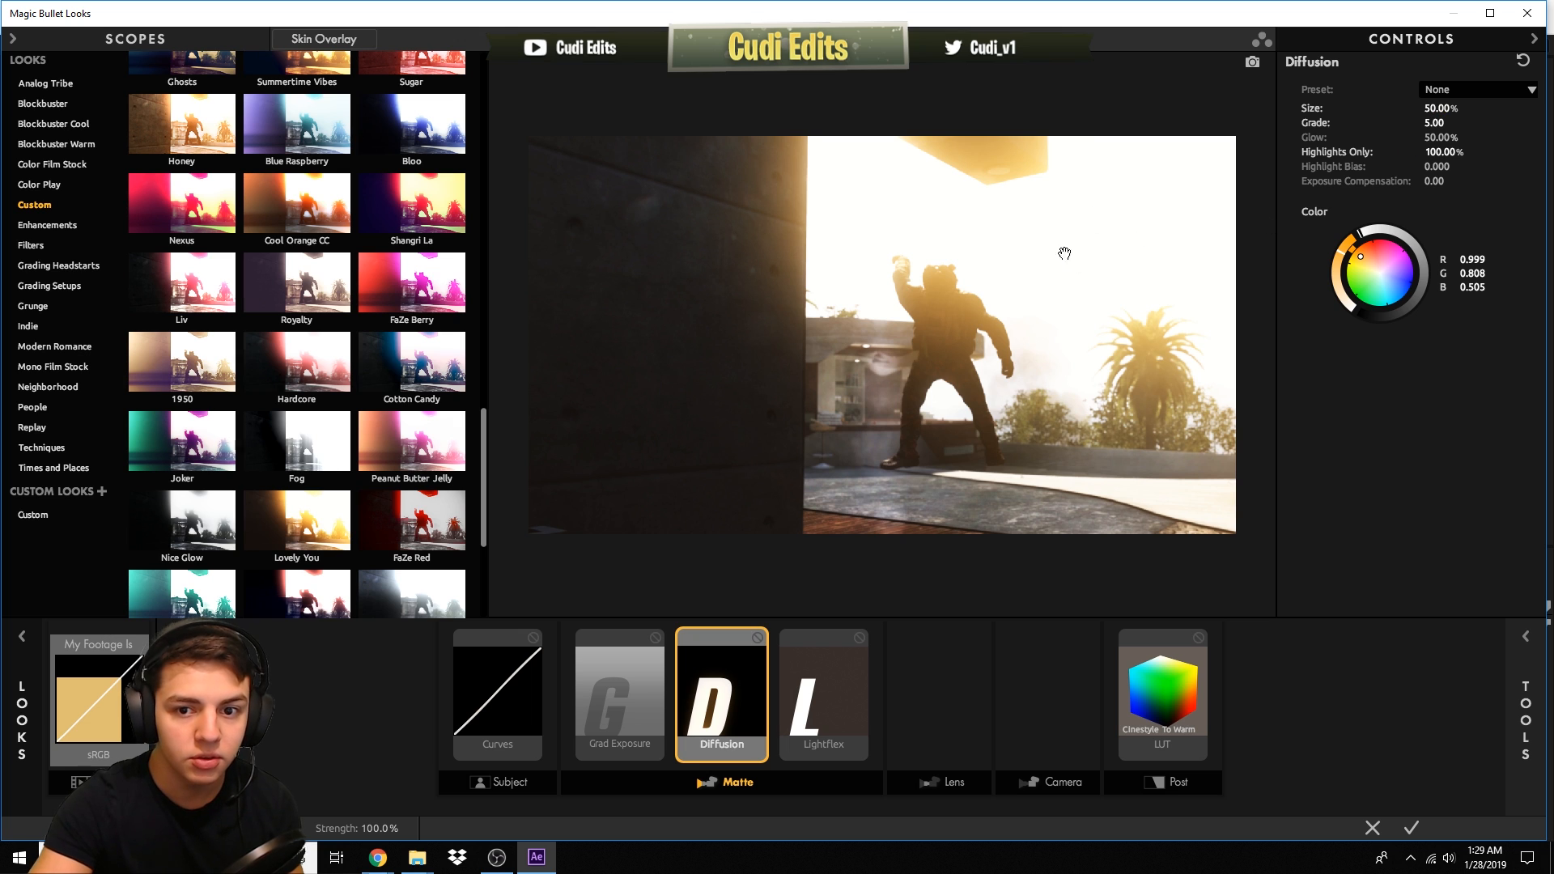
{"action": "left_click", "coordinate": [1411, 827]}
{"action": "left_click_drag", "start_coordinate": [868, 590], "coordinate": [840, 591]}
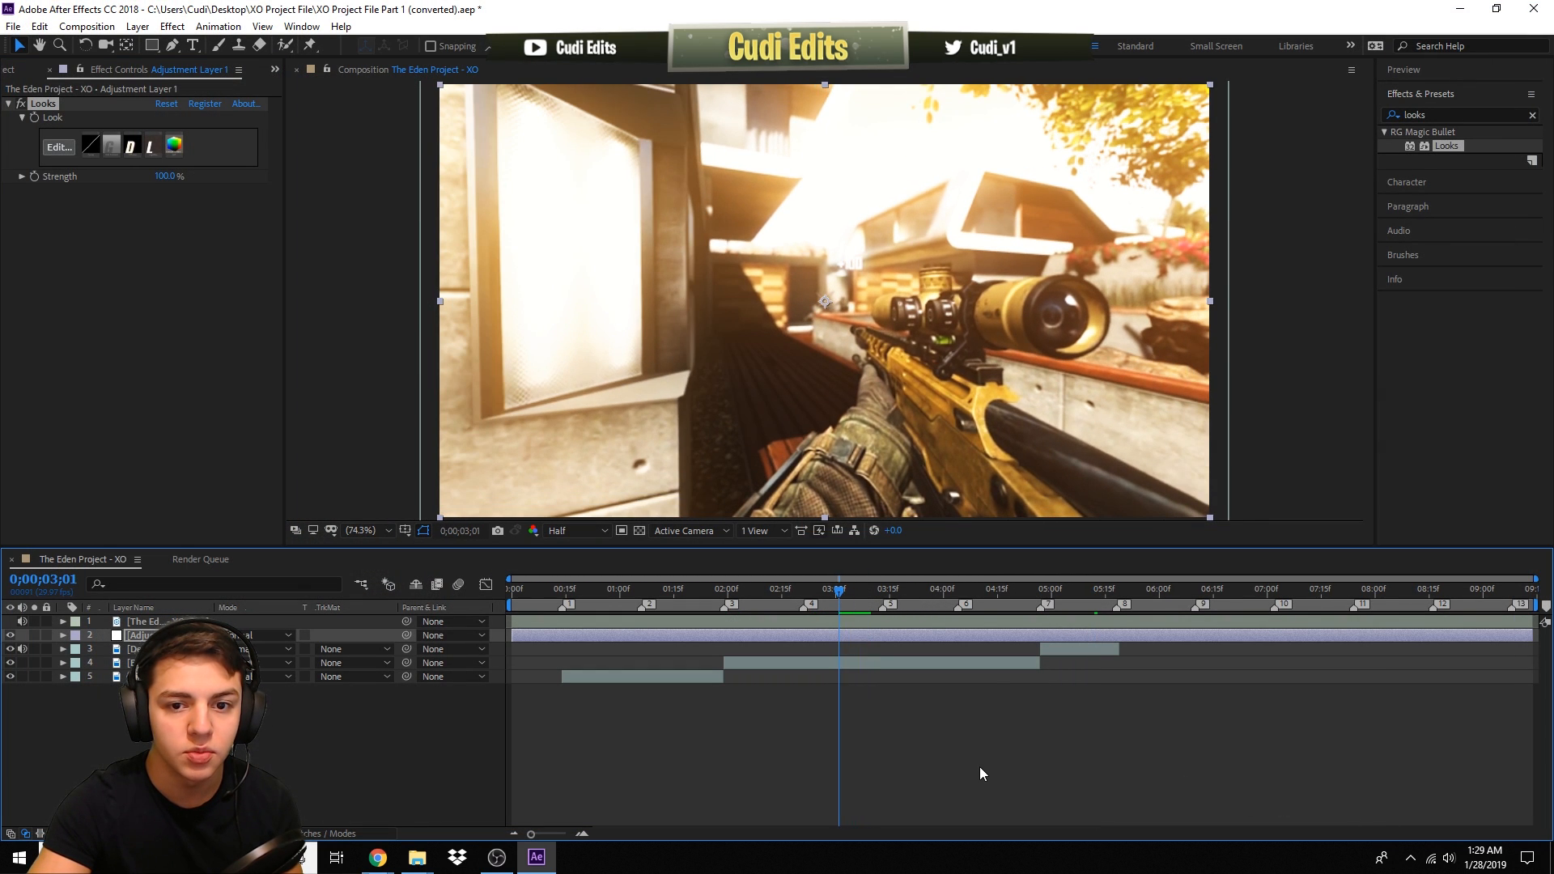
- Rename the adjustment layer to CC
{"action": "left_click", "coordinate": [979, 765]}
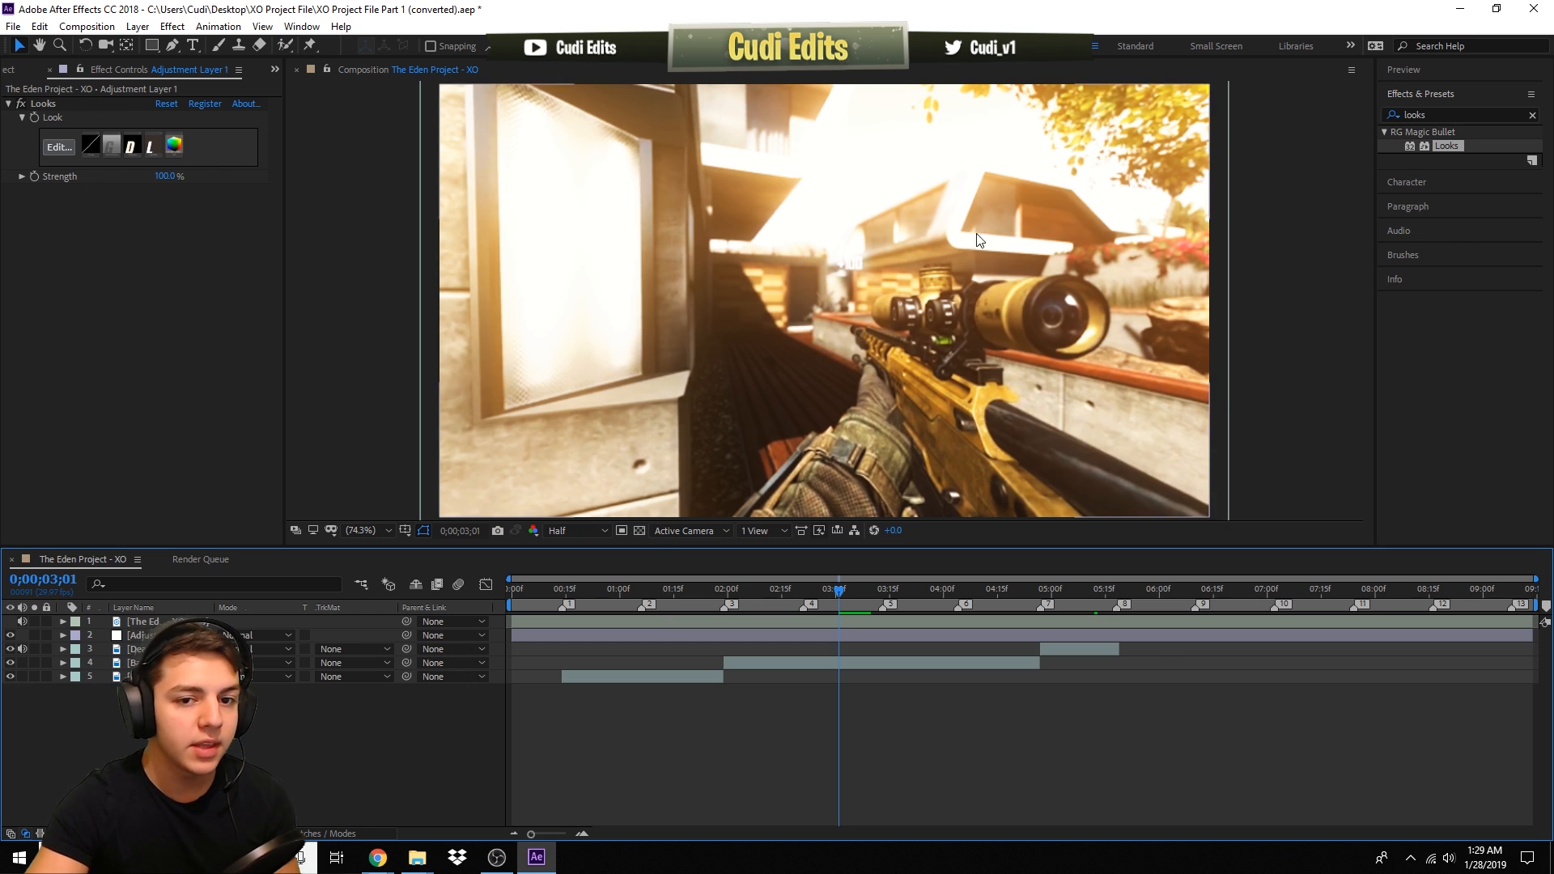
{"action": "left_click_drag", "start_coordinate": [765, 592], "coordinate": [892, 628]}
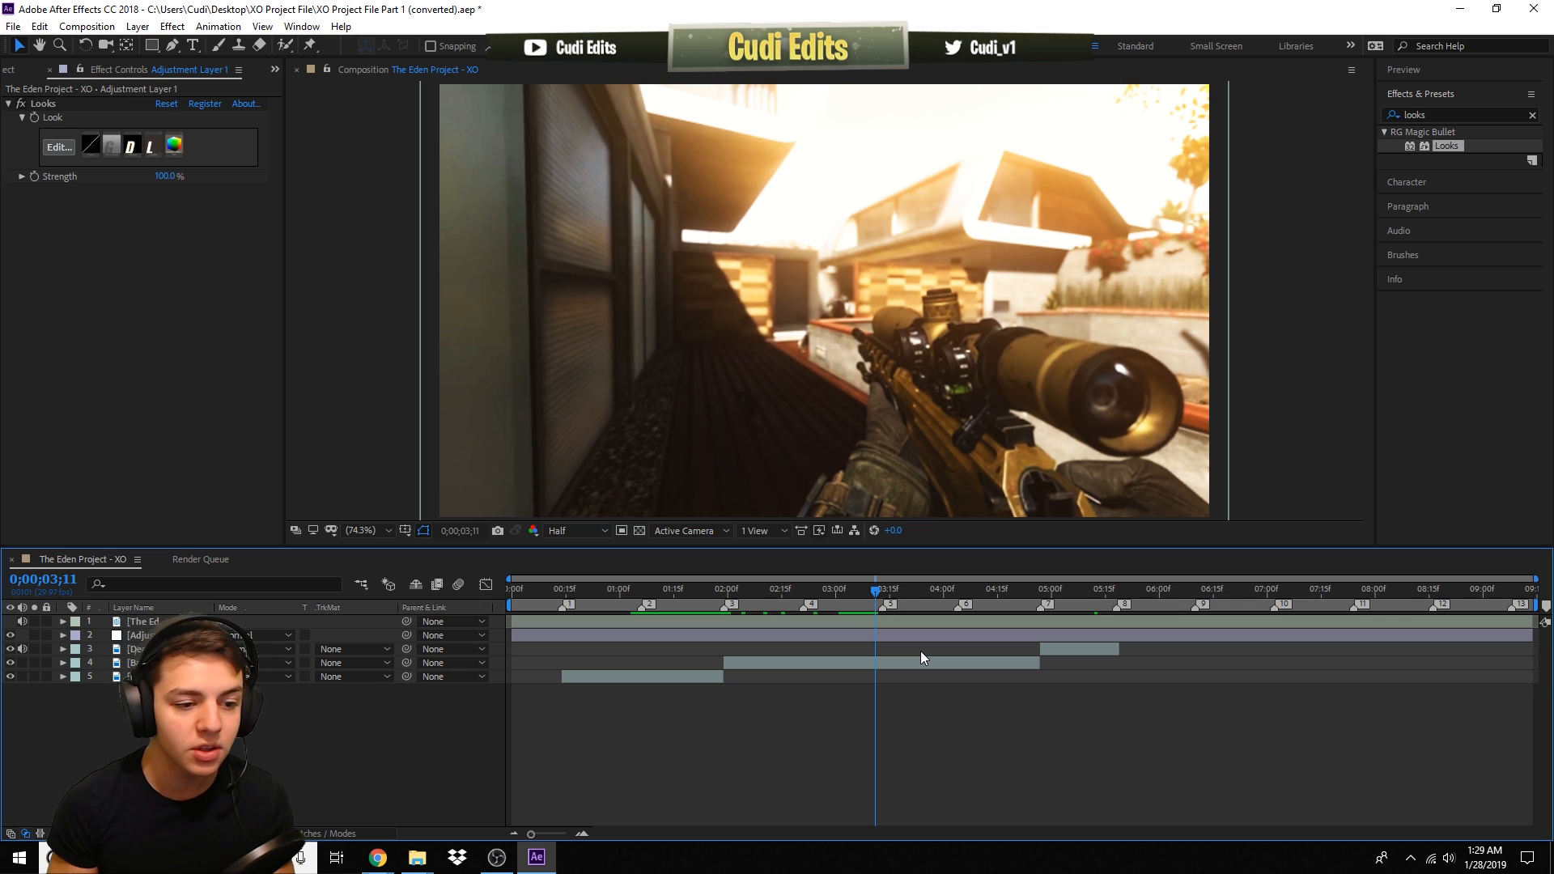
{"action": "left_click", "coordinate": [882, 635]}
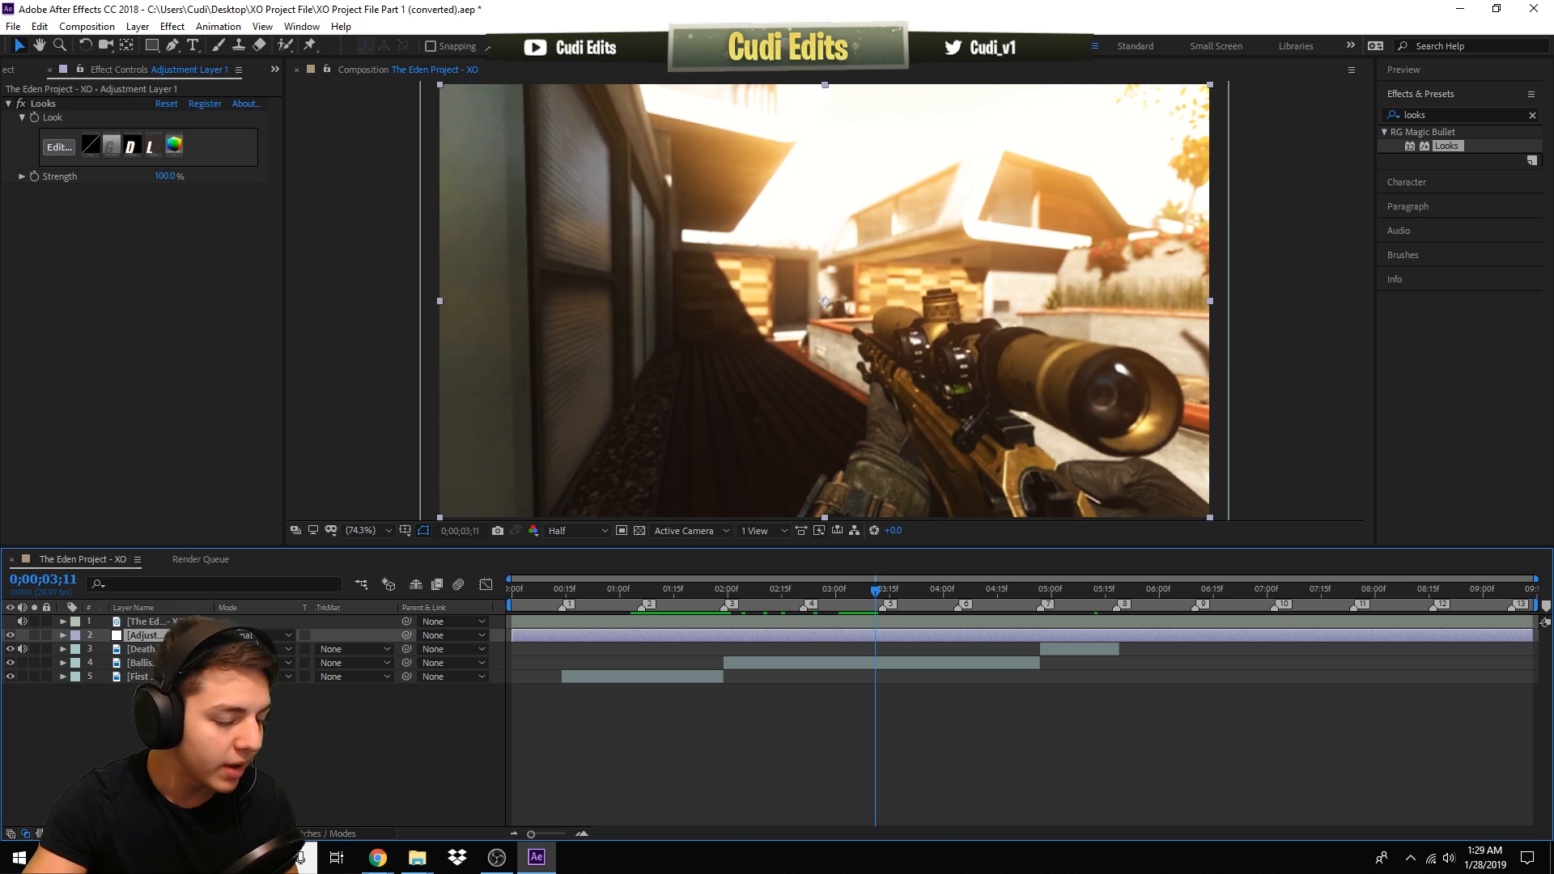
{"action": "right_click", "coordinate": [175, 636]}
{"action": "left_click", "coordinate": [332, 624]}
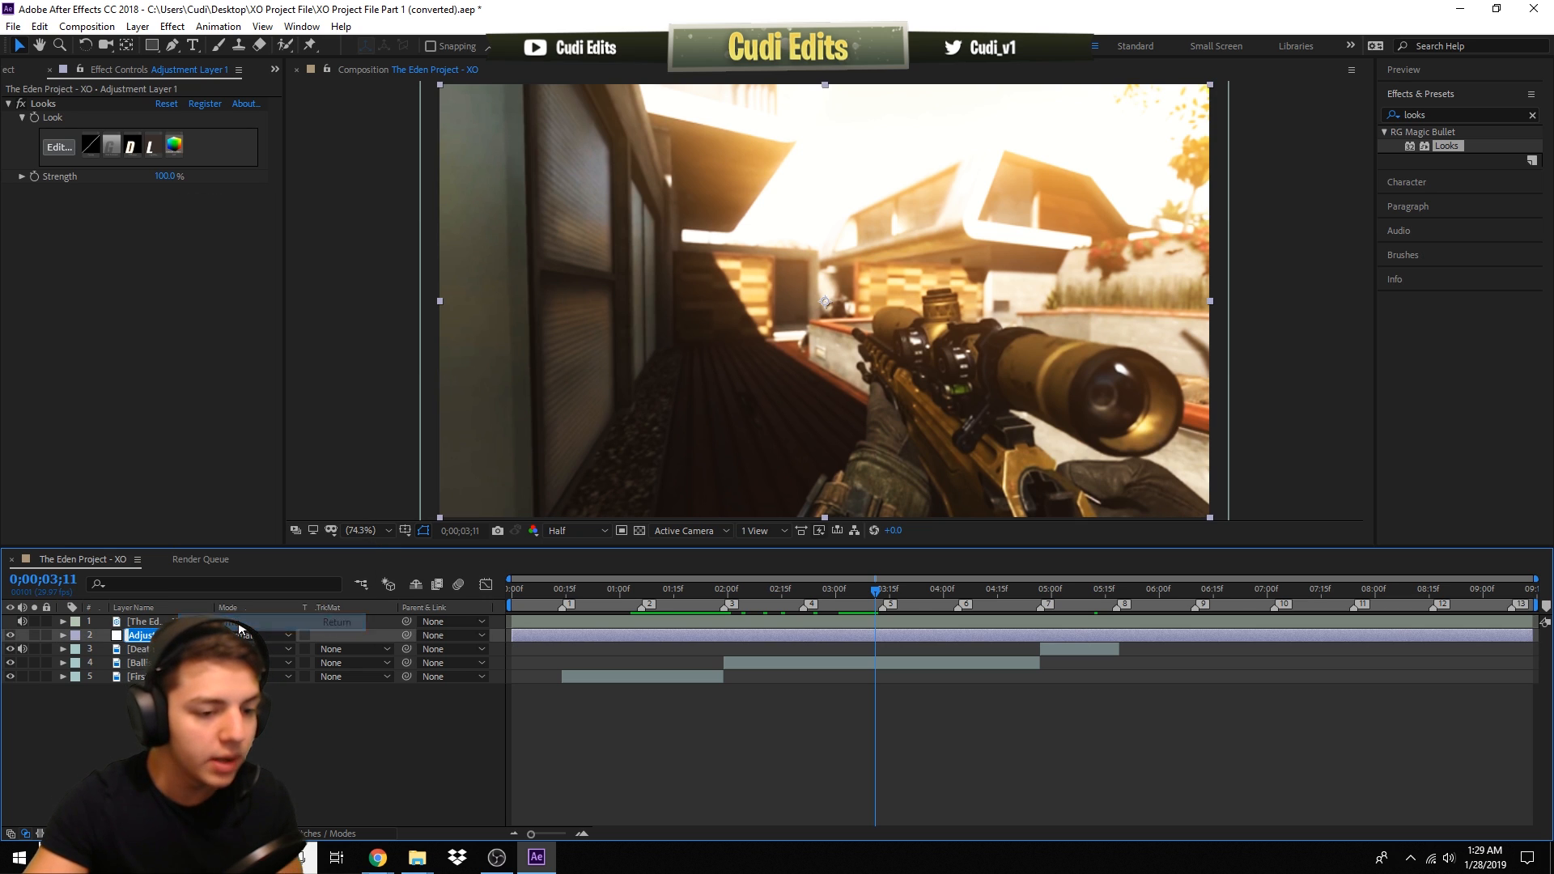
{"action": "type", "text": "CC"}
{"action": "key", "text": "Return"}
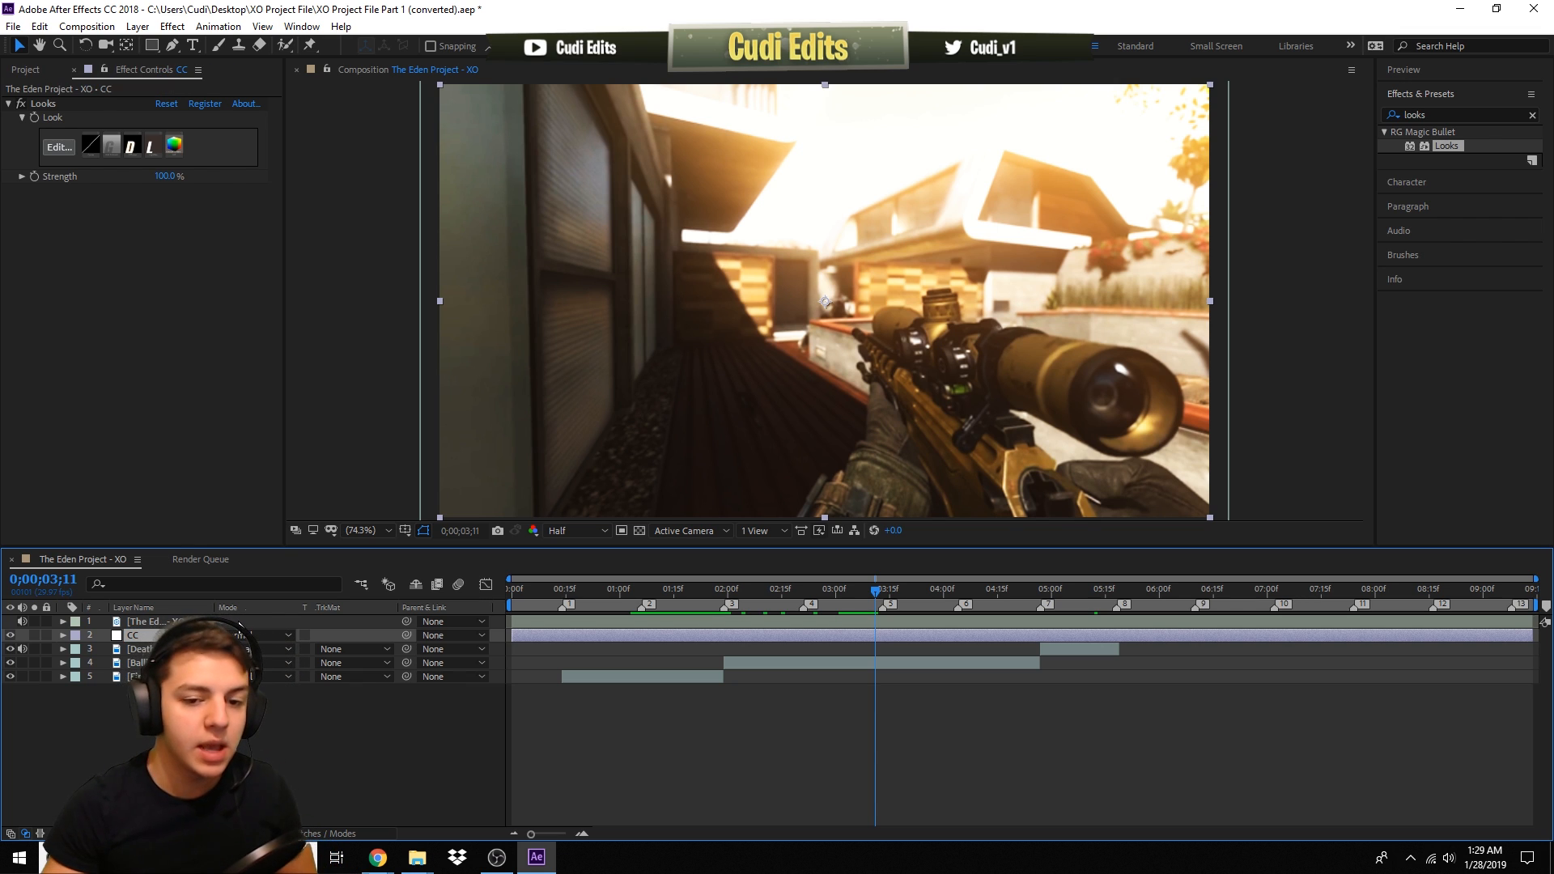
- Search the effects for rsmb and apply the RSMB effect to the First Cinematic clip layer
{"action": "left_click", "coordinate": [647, 676]}
{"action": "left_click", "coordinate": [961, 660]}
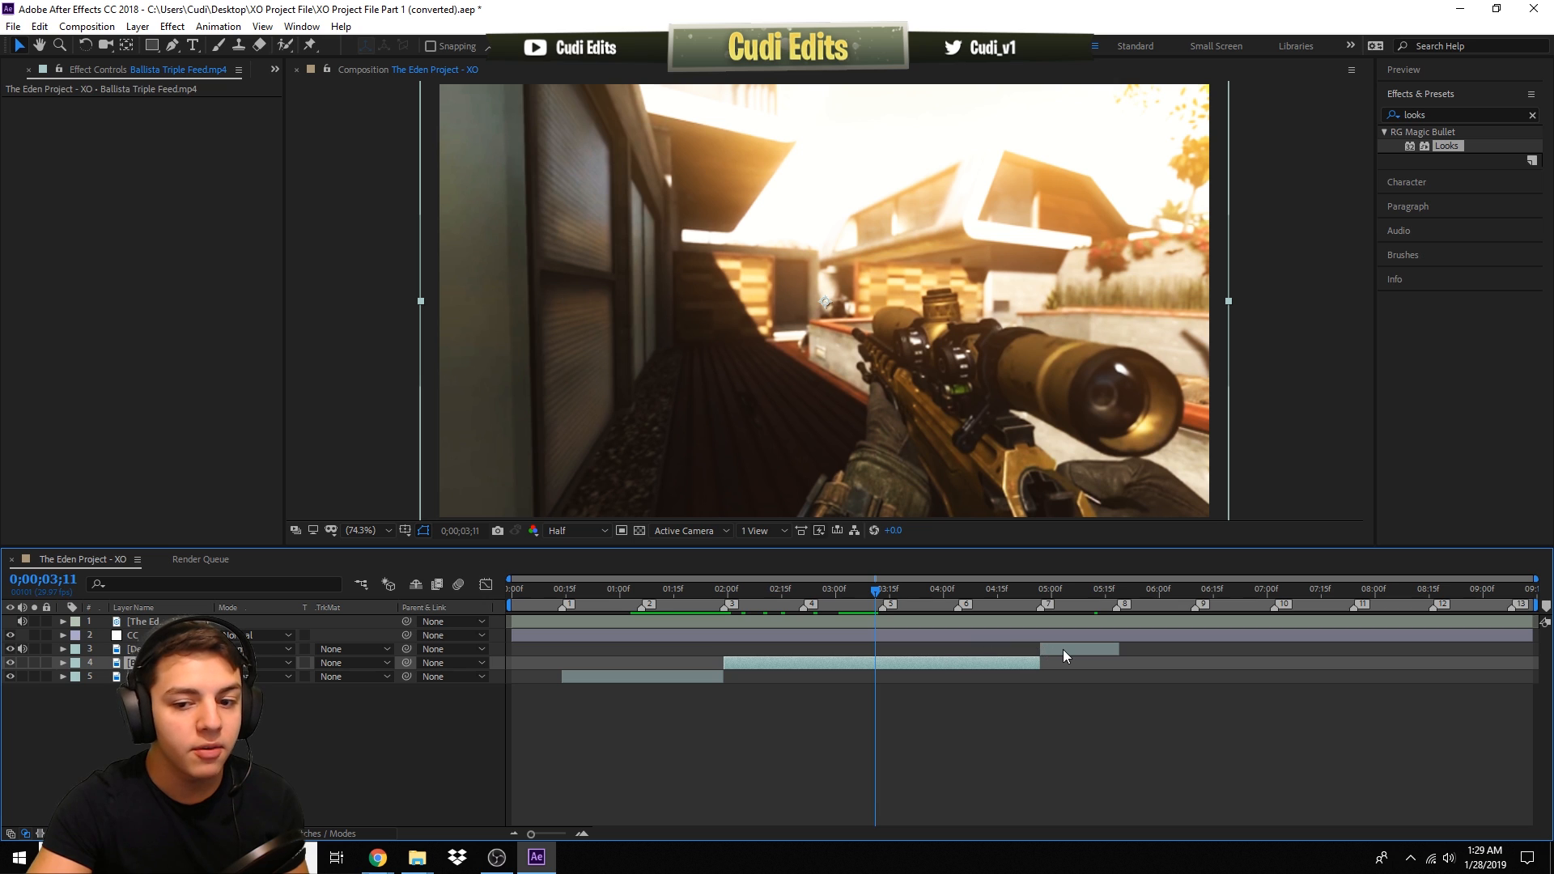
{"action": "left_click", "coordinate": [1061, 651]}
{"action": "left_click", "coordinate": [992, 664]}
{"action": "left_click", "coordinate": [667, 677]}
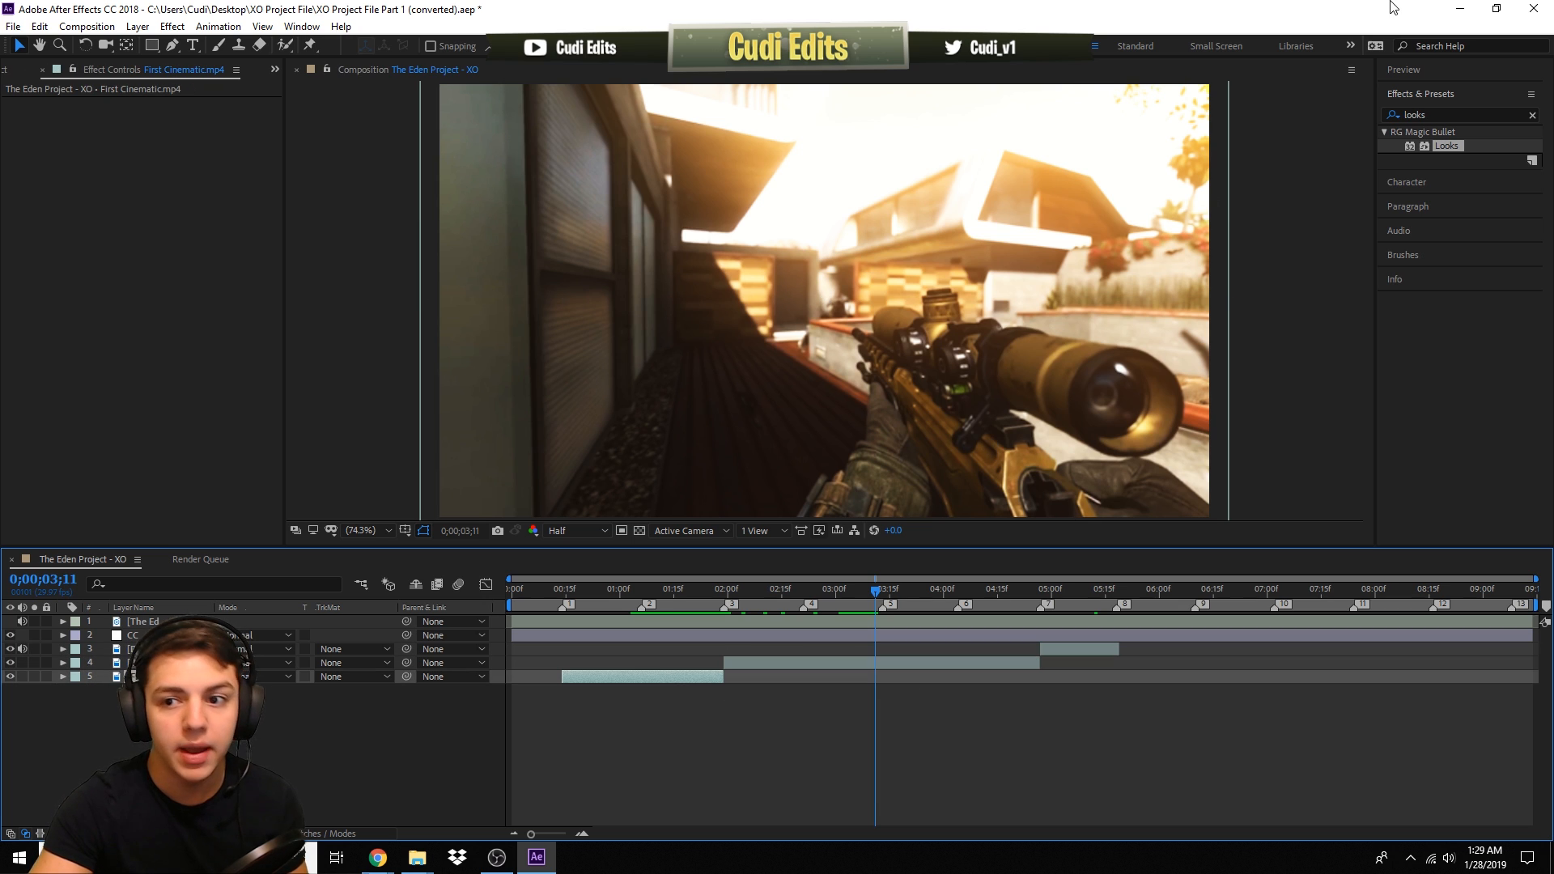
{"action": "double_click", "coordinate": [1464, 115]}
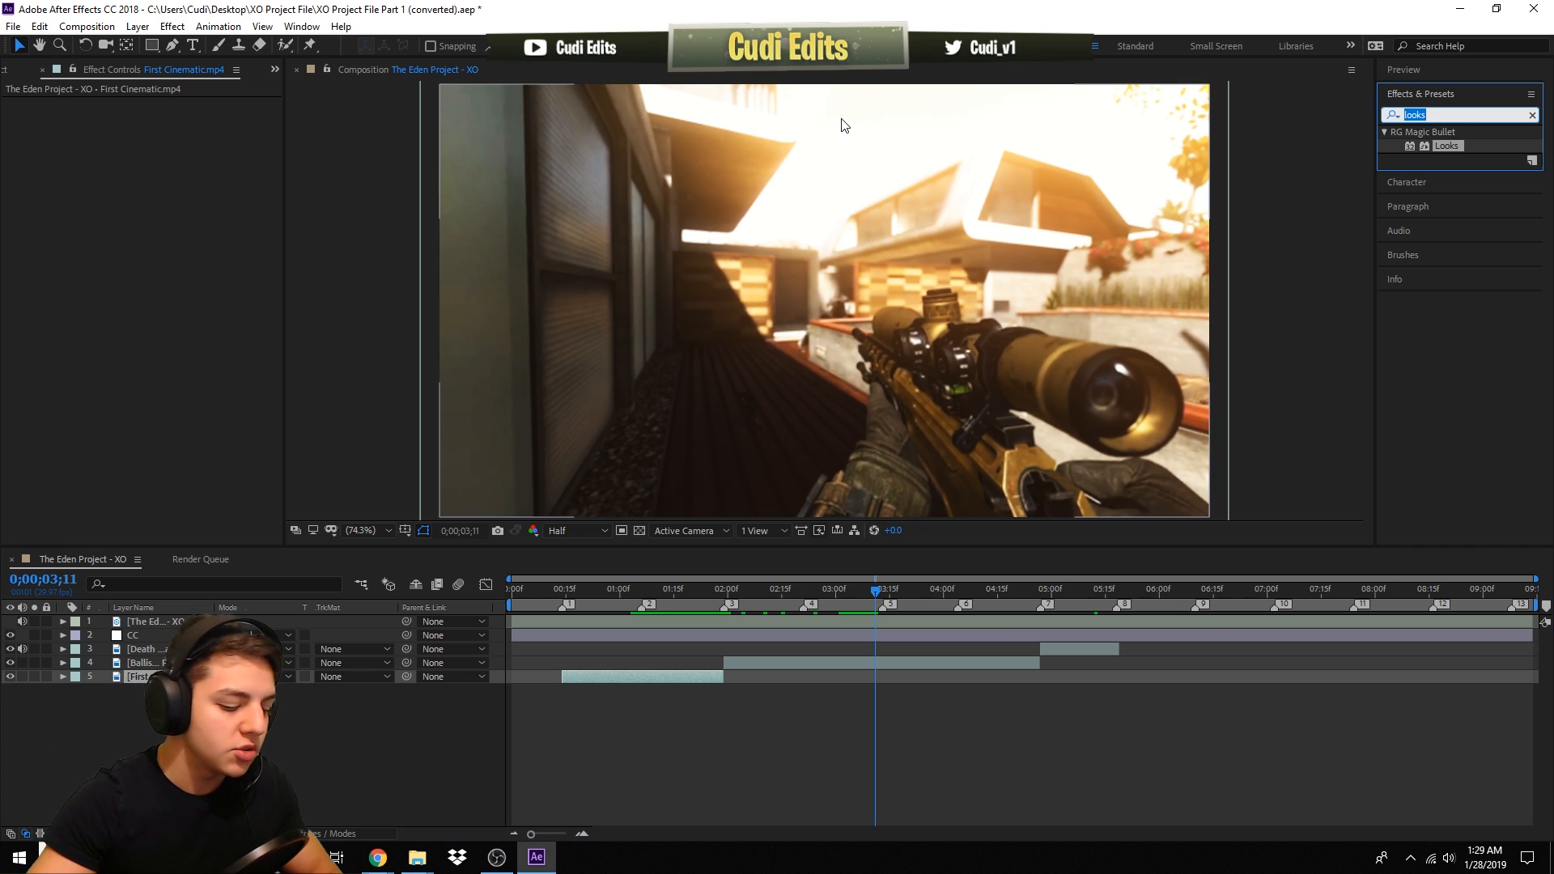
{"action": "type", "text": "rsm"}
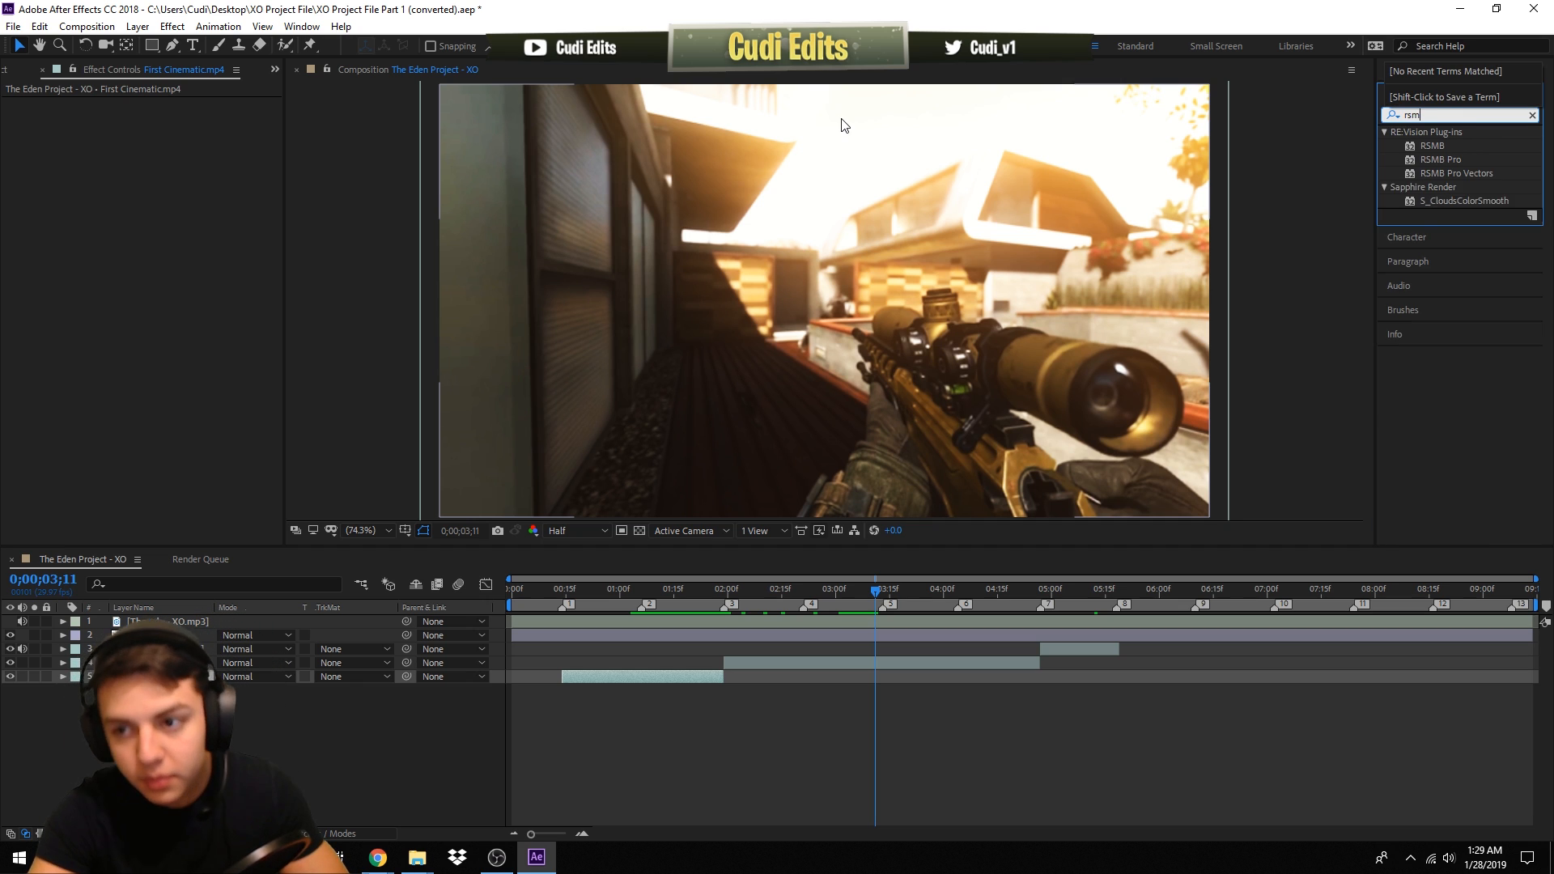
{"action": "type", "text": "b"}
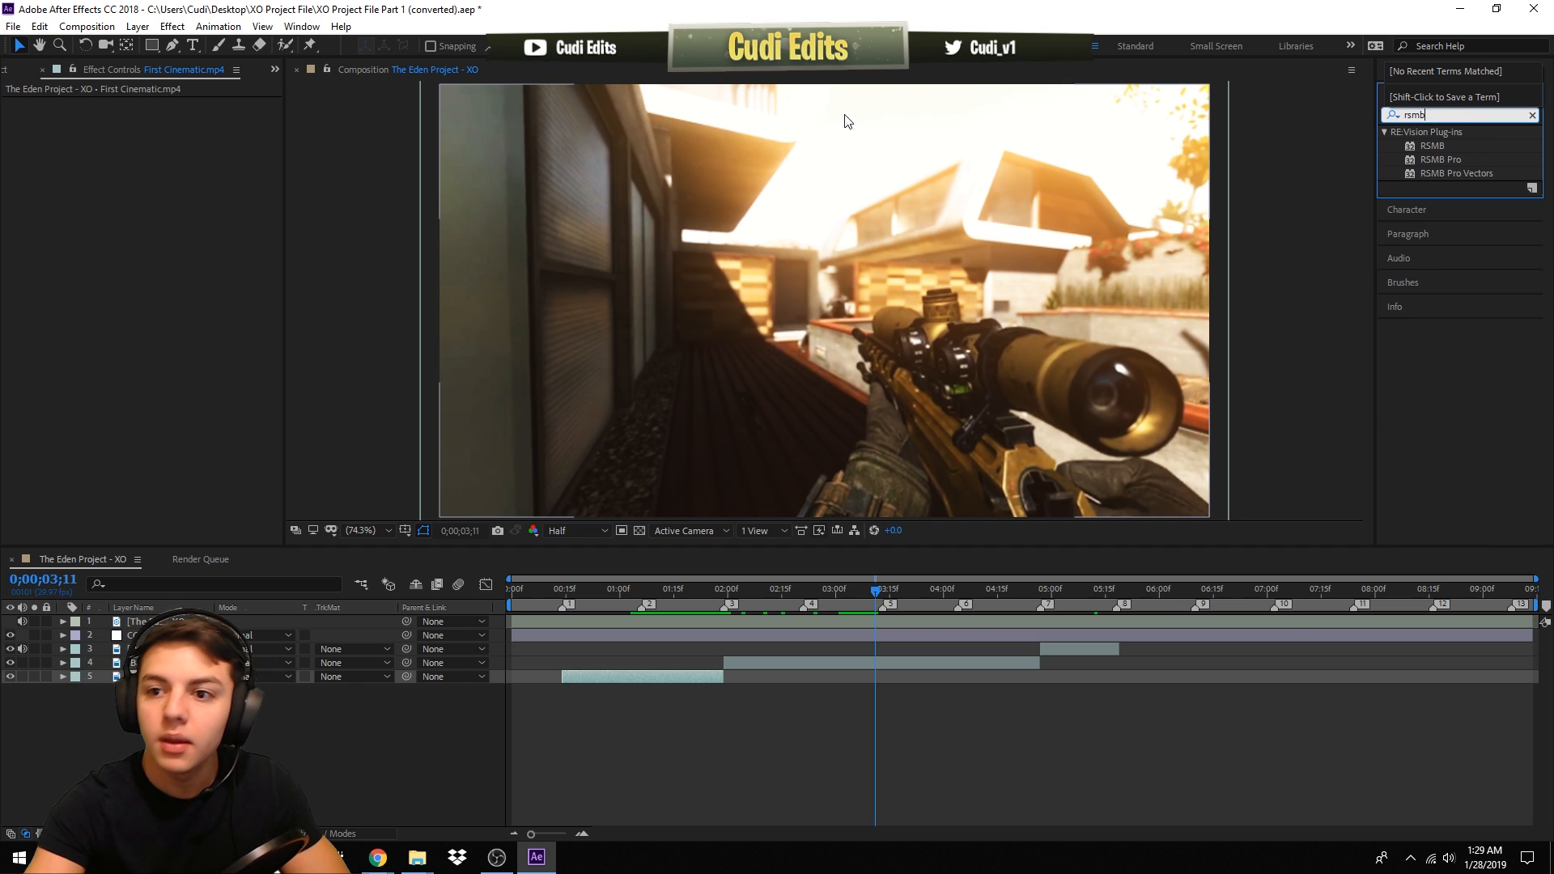
{"action": "double_click", "coordinate": [1439, 145]}
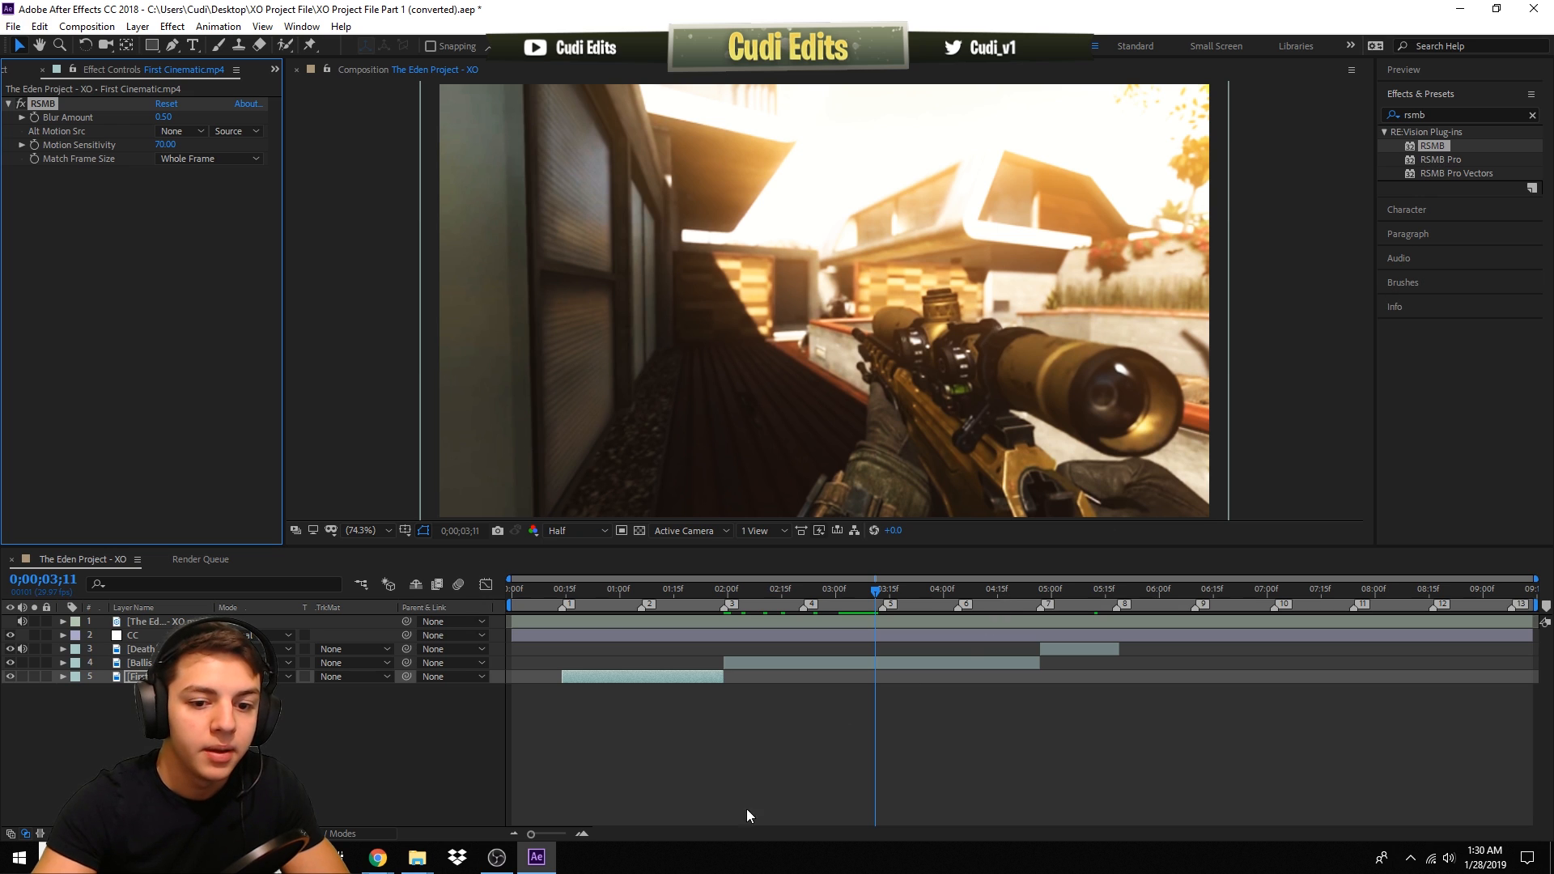
- Copy the RSMB effect from the First Cinematic layer and paste it onto the Ballista Triple Feed layer
{"action": "left_click", "coordinate": [681, 596]}
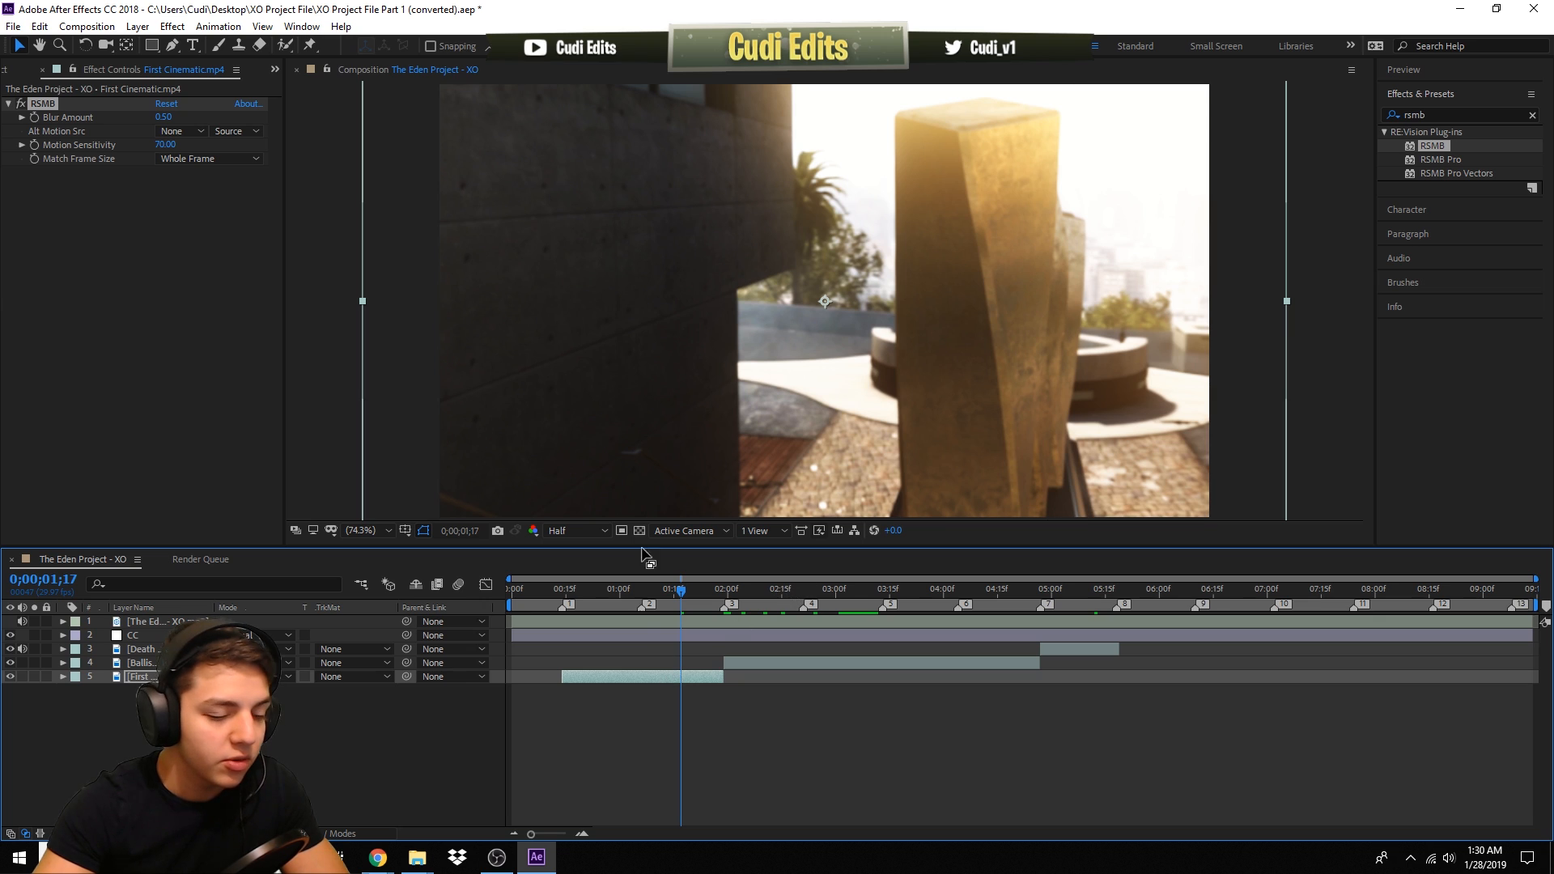
{"action": "left_click", "coordinate": [797, 597]}
{"action": "left_click", "coordinate": [795, 664]}
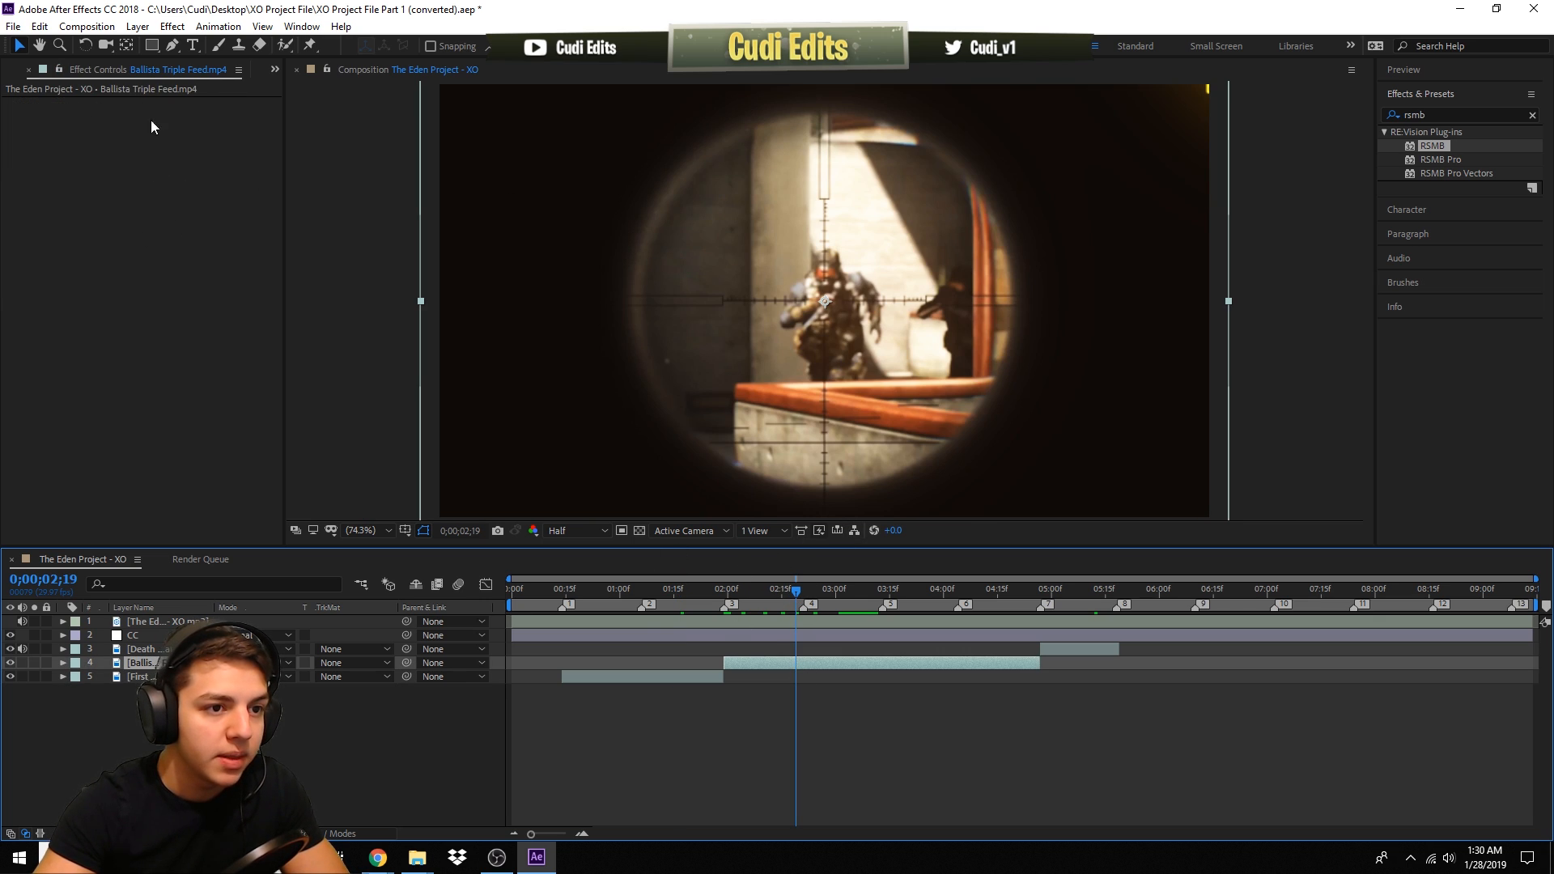
{"action": "left_click", "coordinate": [664, 675]}
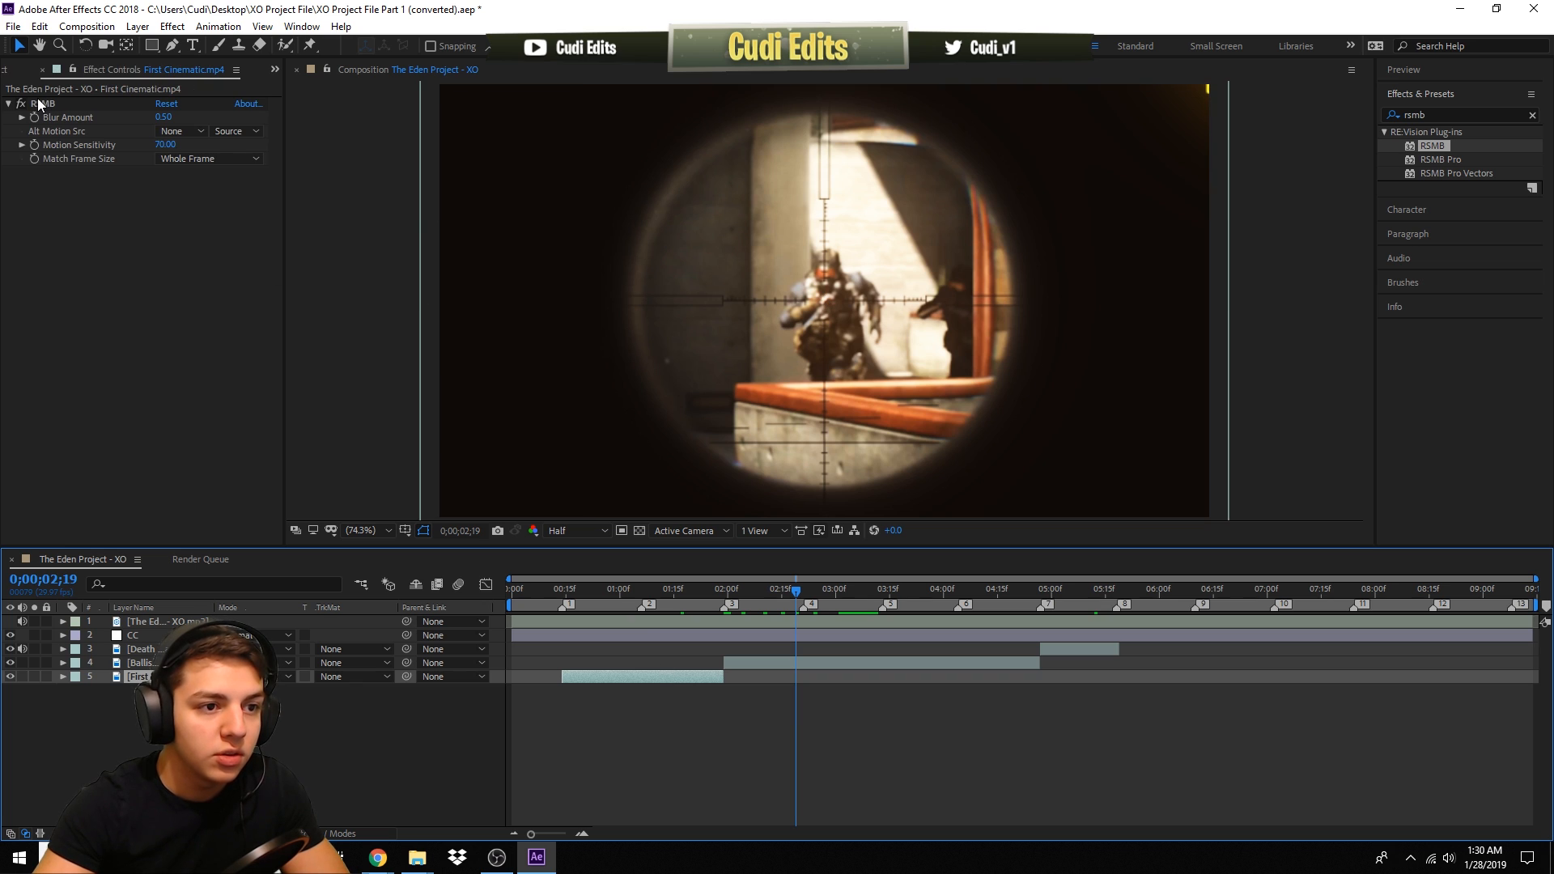
{"action": "left_click", "coordinate": [41, 104]}
{"action": "key", "text": "ctrl+c"}
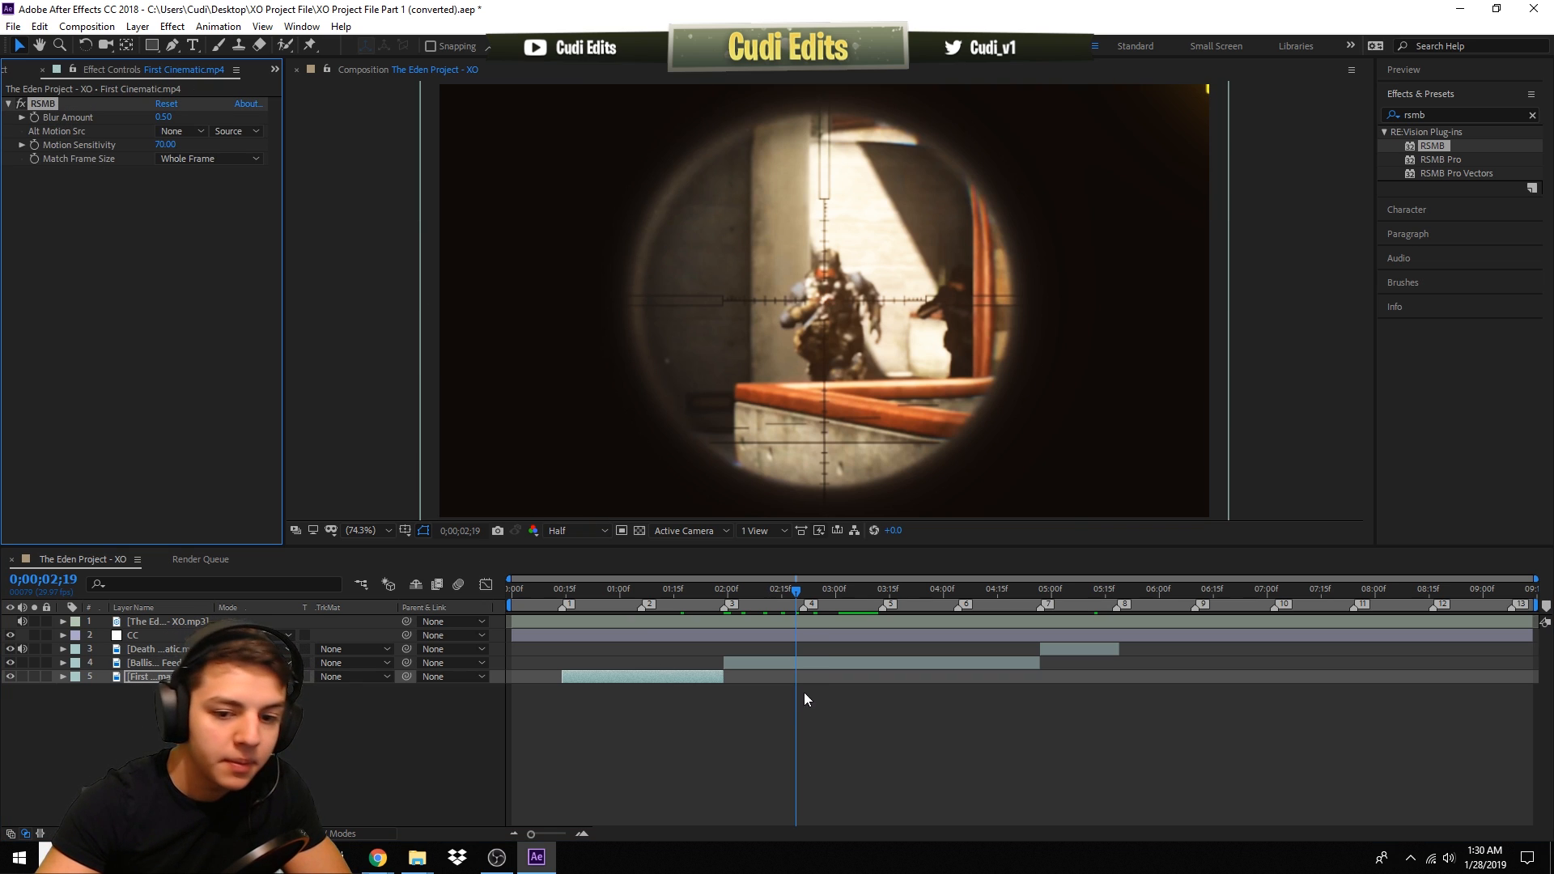
{"action": "left_click", "coordinate": [747, 662]}
{"action": "key", "text": "ctrl+v"}
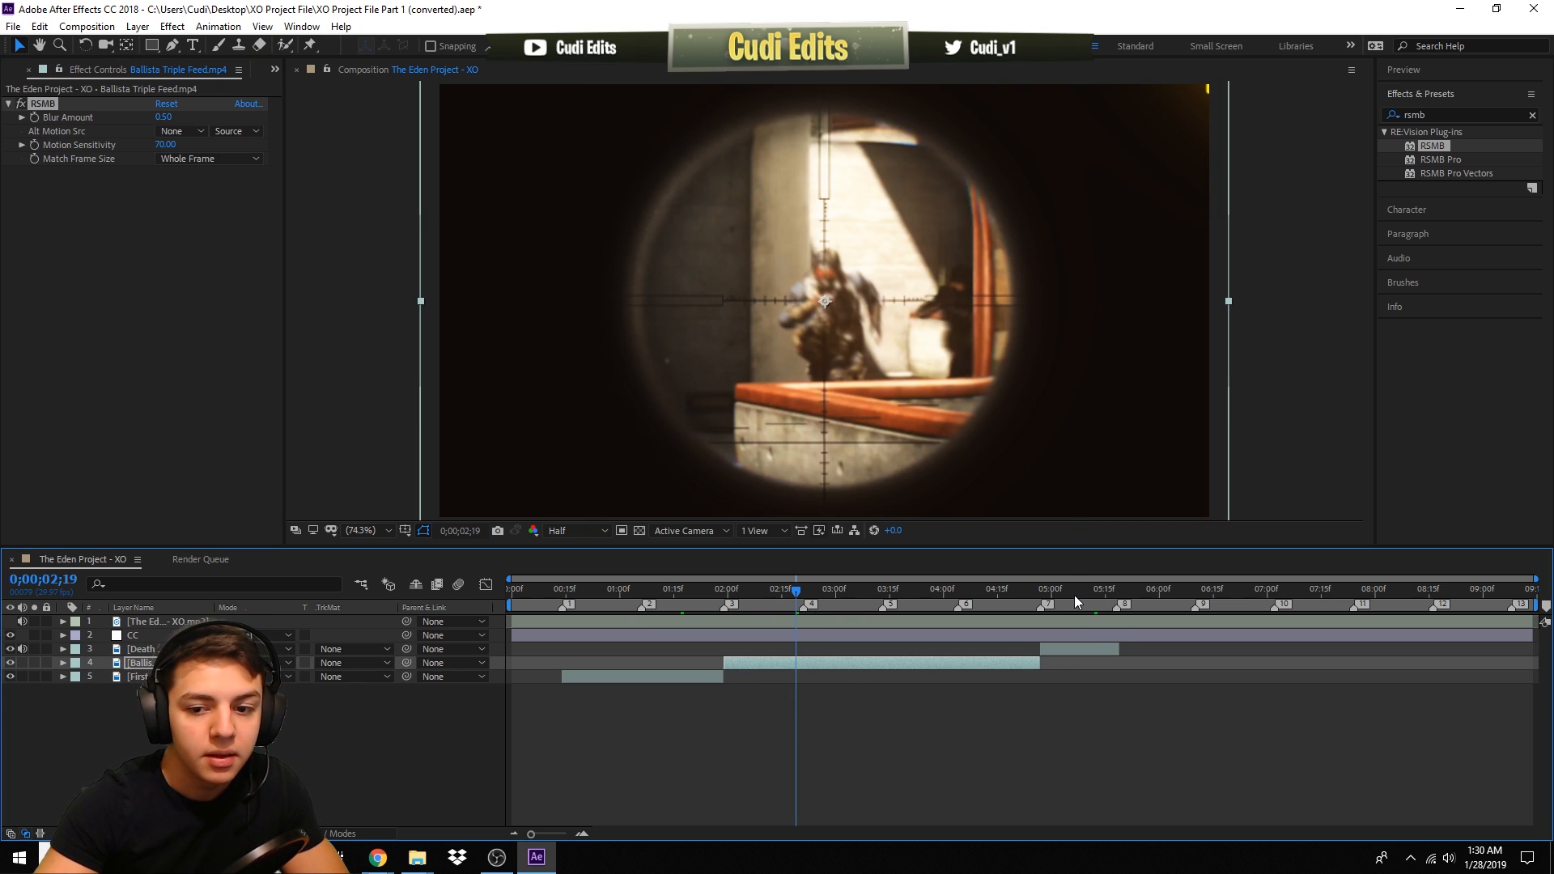
- Apply RSMB to the Death Cinematic layer, replacing the pasted copy with a freshly applied RSMB effect
{"action": "left_click", "coordinate": [1074, 593]}
{"action": "left_click", "coordinate": [1078, 648]}
{"action": "key", "text": "ctrl+v"}
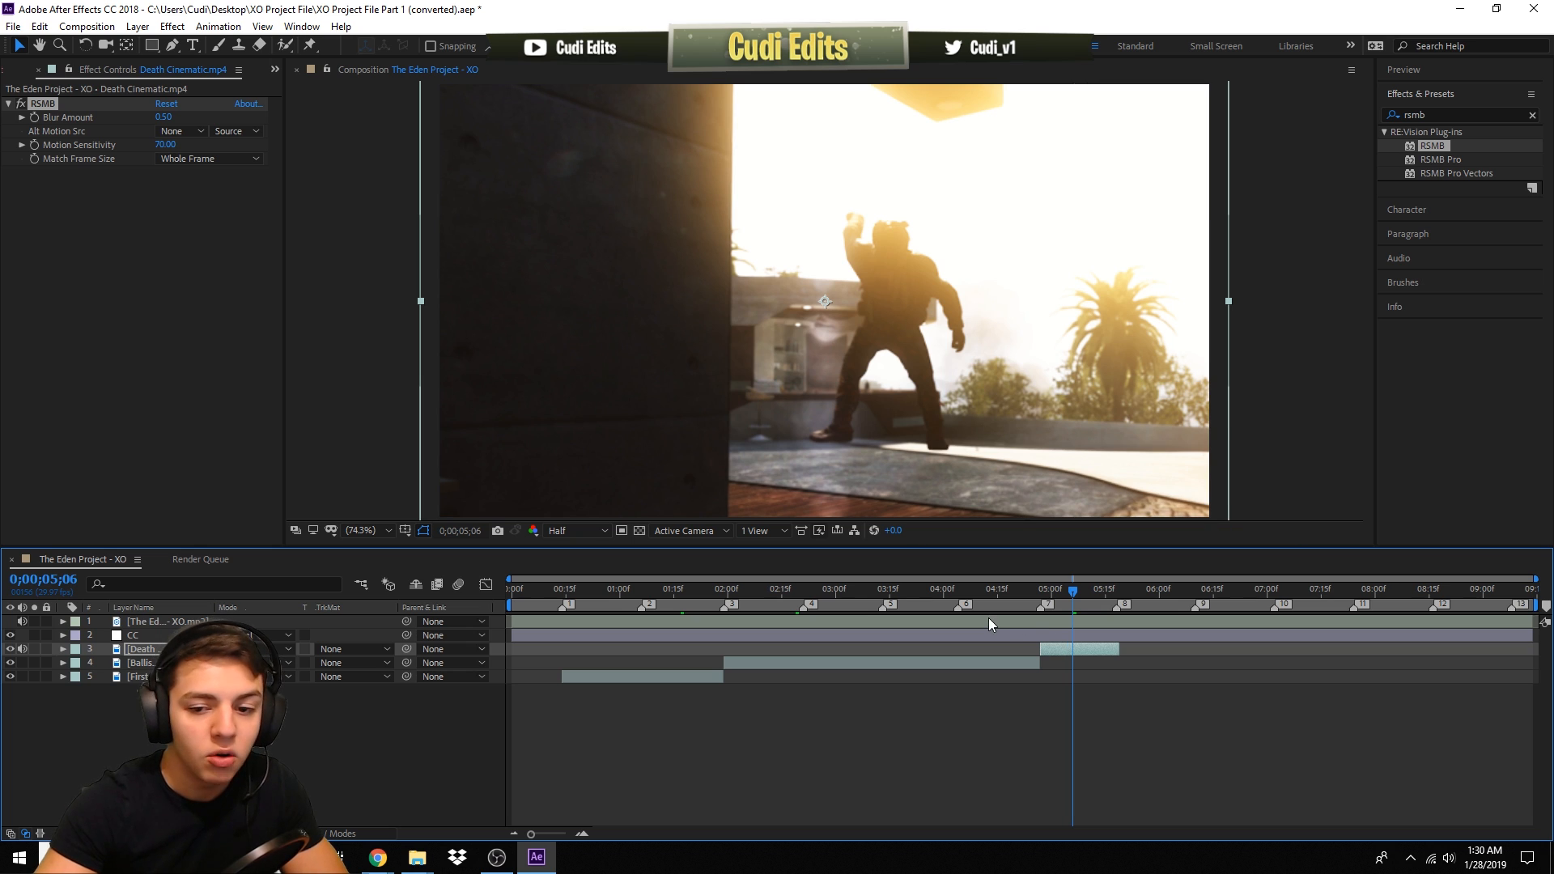
{"action": "left_click", "coordinate": [65, 105]}
{"action": "key", "text": "Delete"}
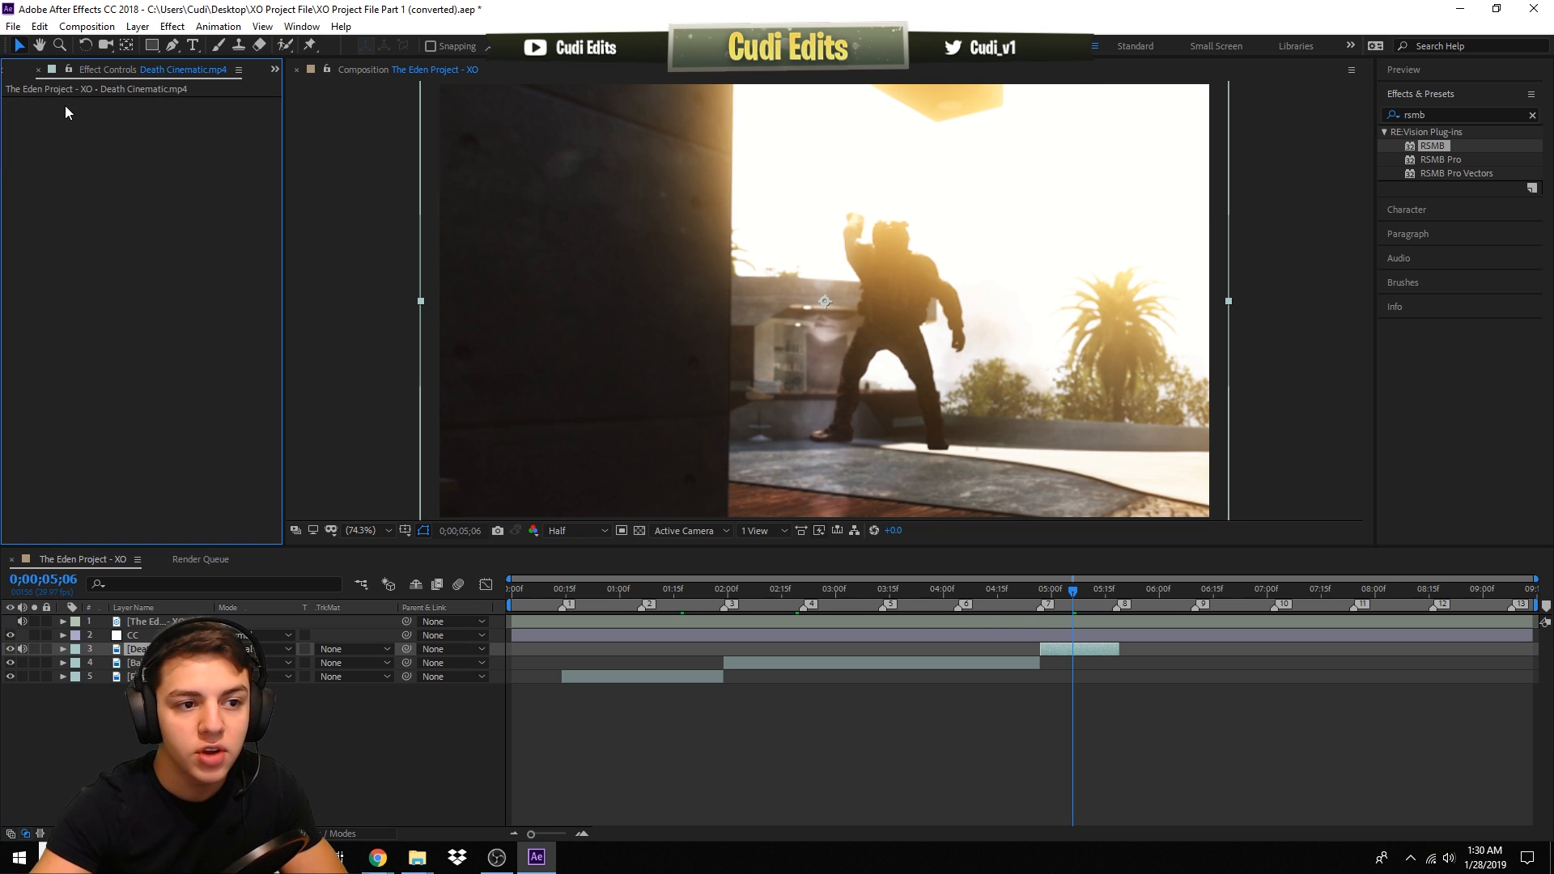
{"action": "left_click_drag", "start_coordinate": [1432, 146], "coordinate": [194, 231]}
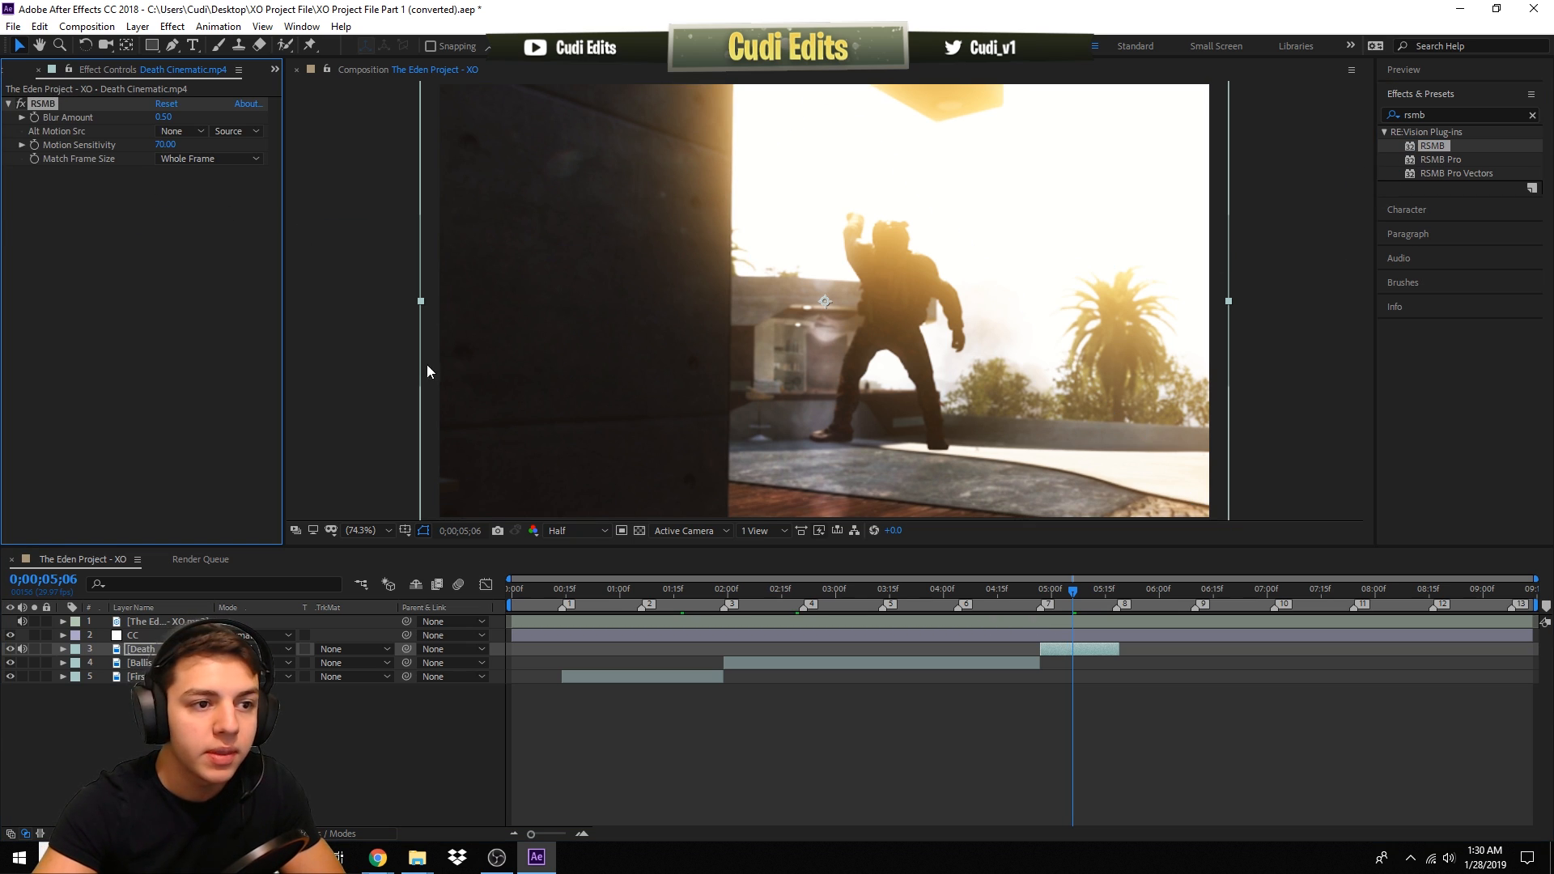
- Check the RSMB effect on each clip layer and return the playhead to the start
{"action": "left_click", "coordinate": [930, 719]}
{"action": "left_click", "coordinate": [935, 602]}
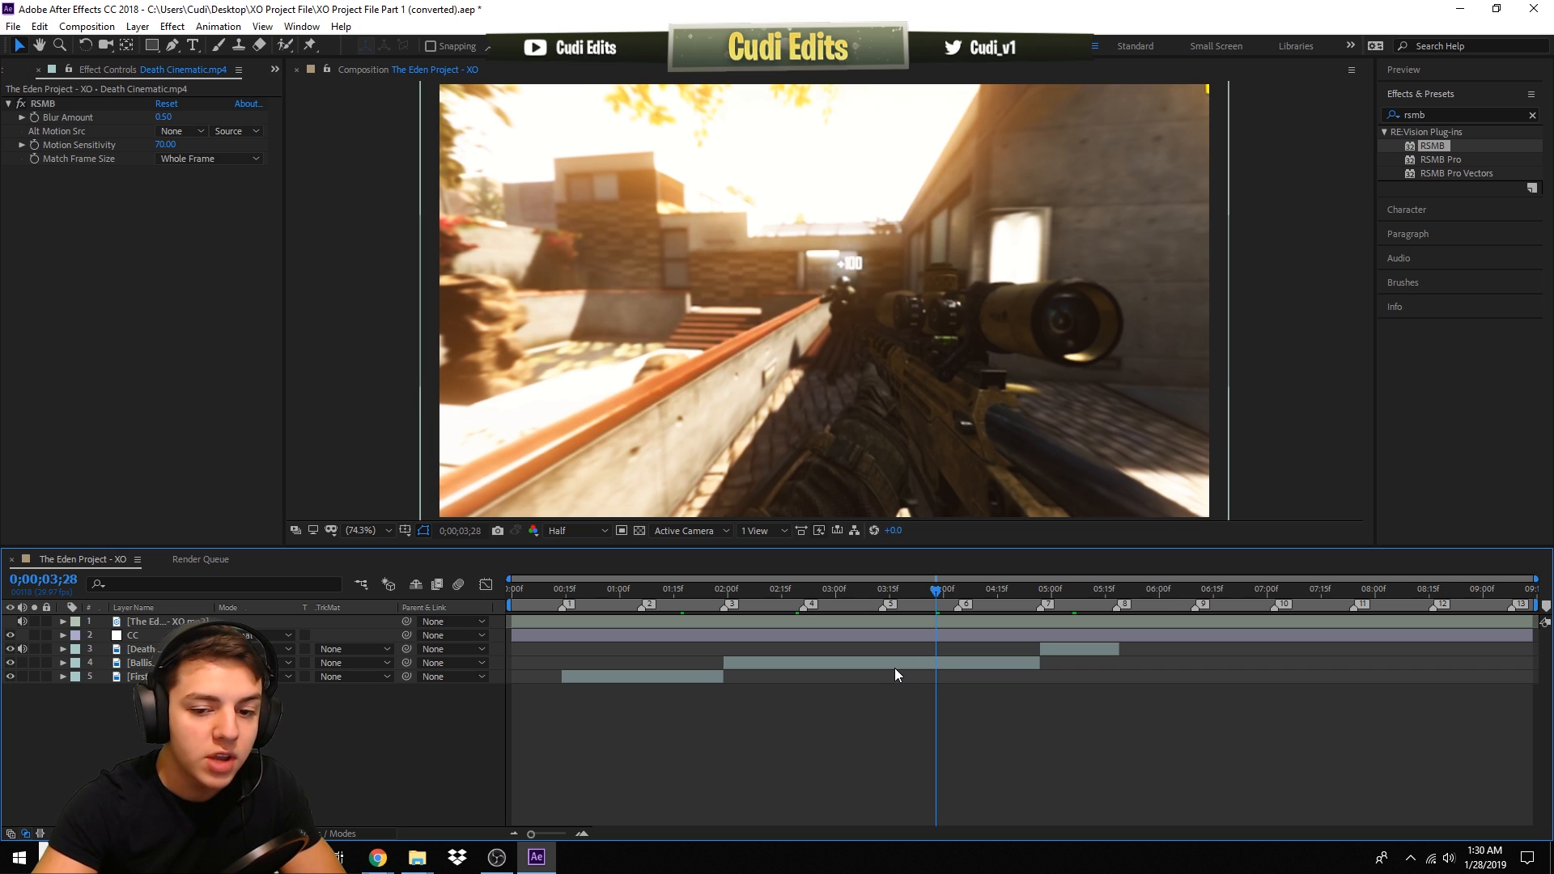
{"action": "left_click", "coordinate": [895, 666]}
{"action": "left_click", "coordinate": [654, 674]}
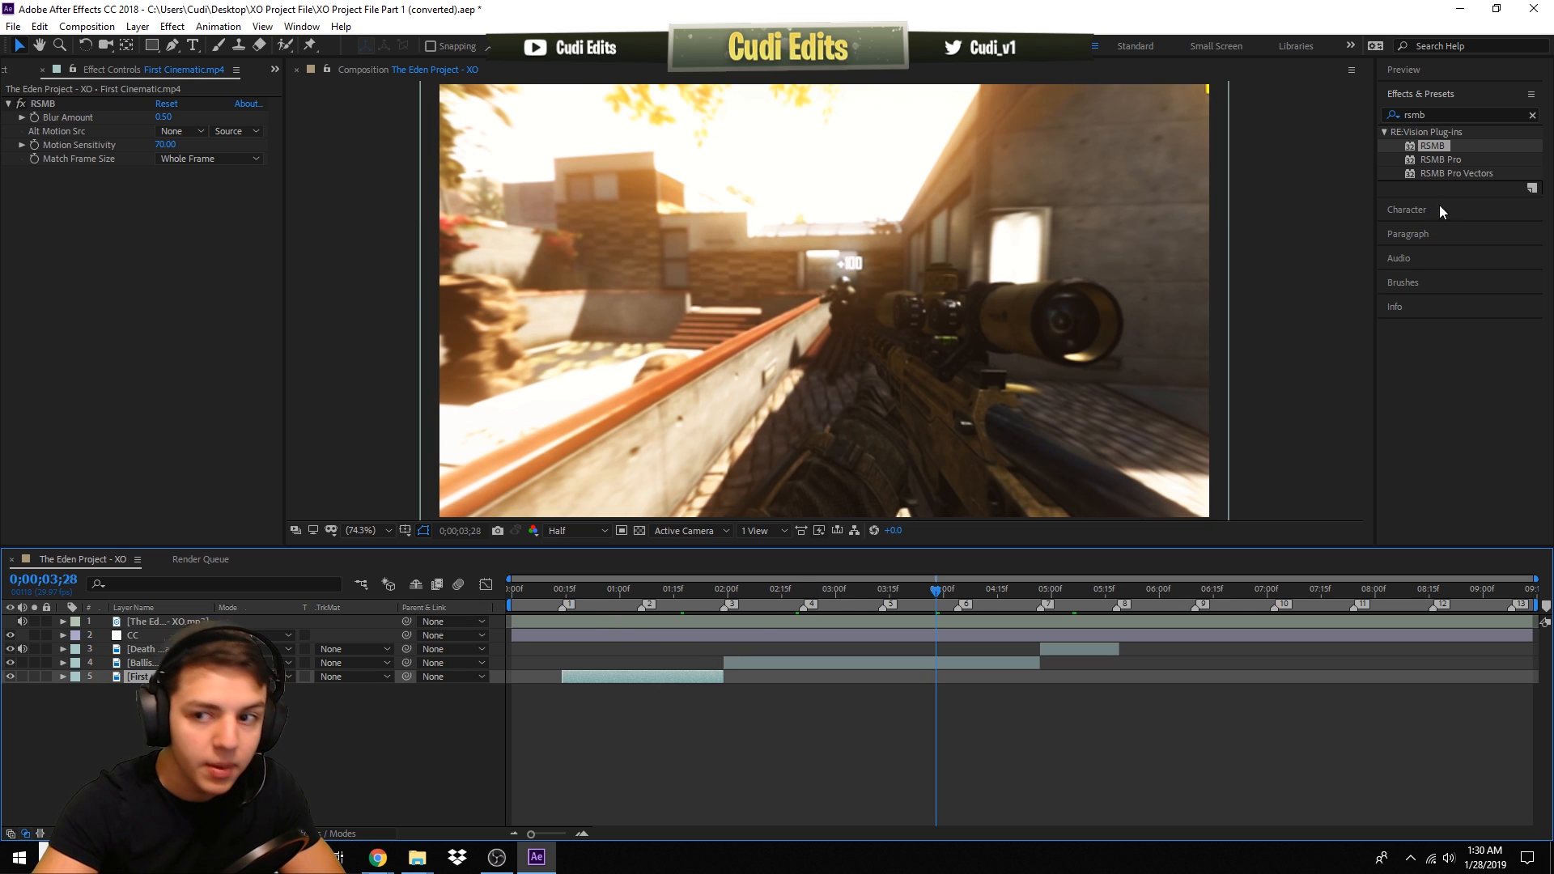
{"action": "left_click", "coordinate": [902, 664]}
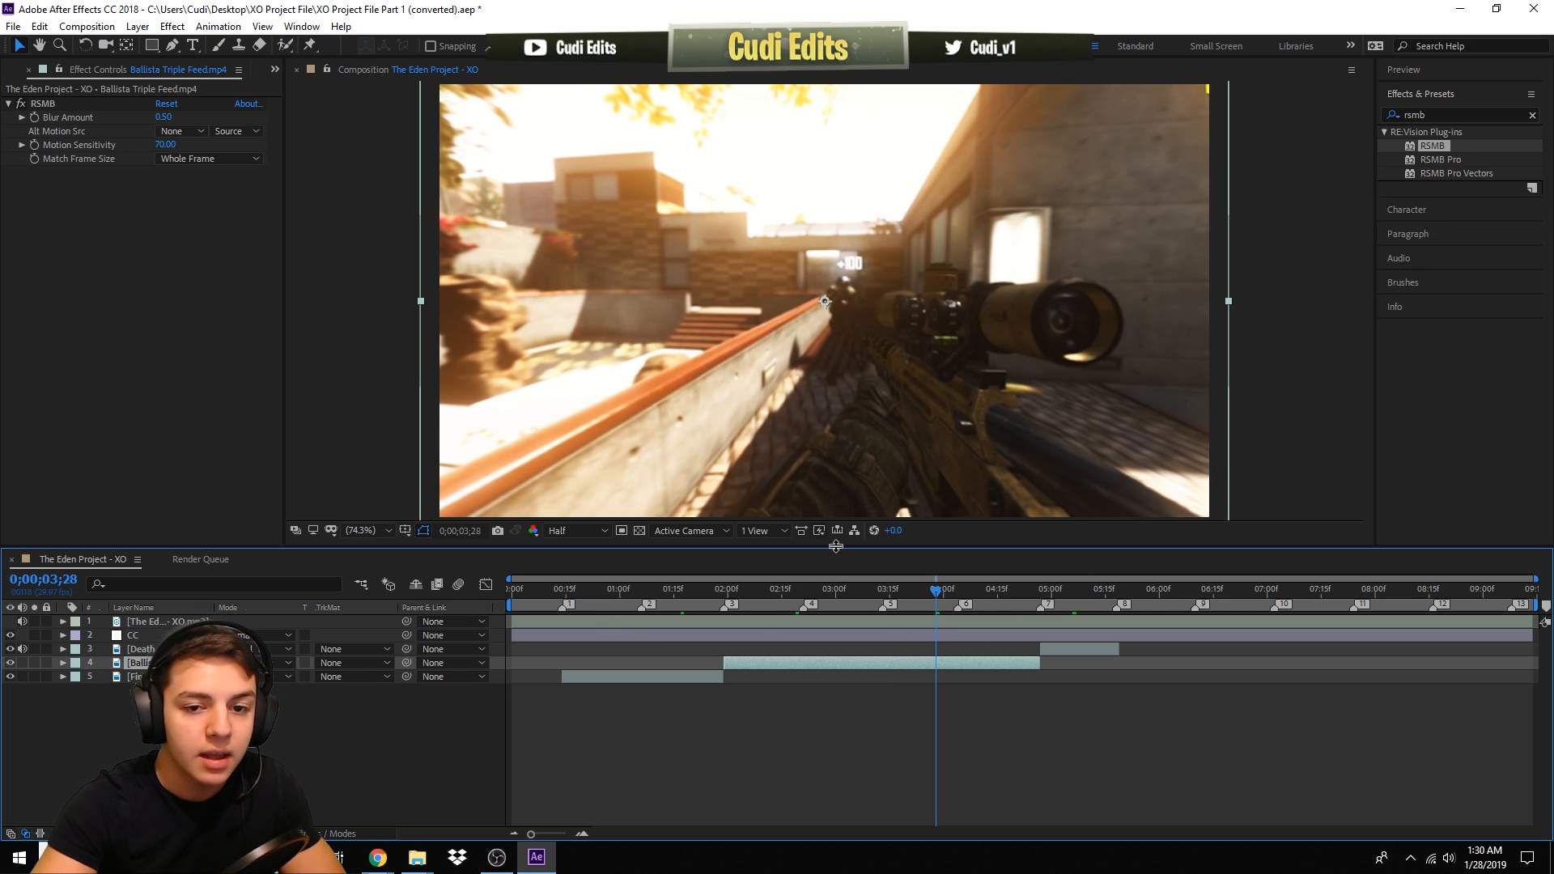
{"action": "left_click_drag", "start_coordinate": [576, 593], "coordinate": [498, 594]}
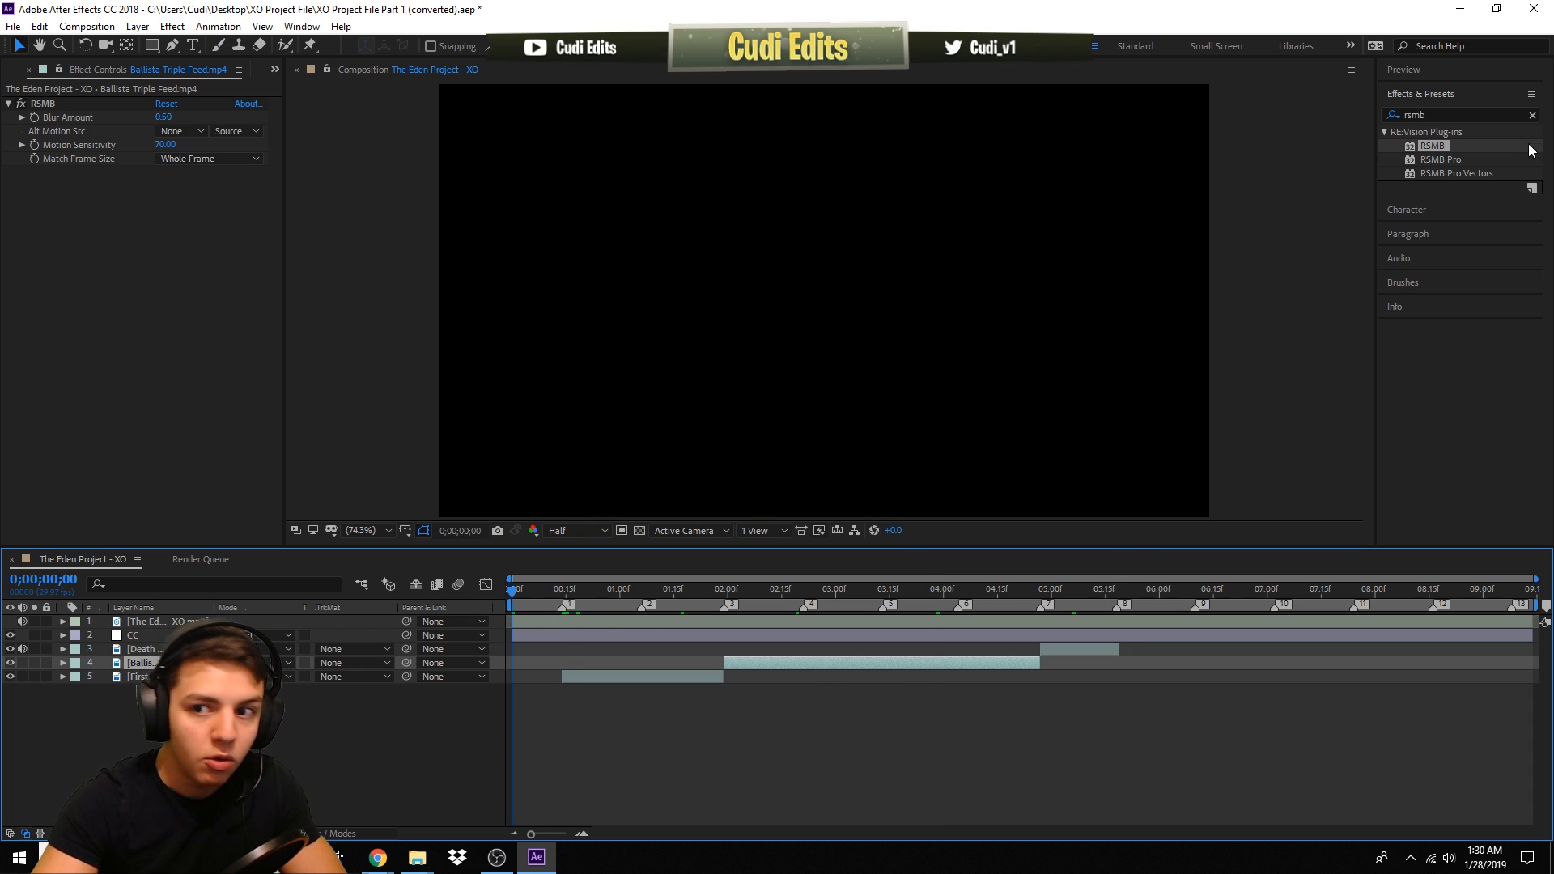
- Open the Preview panel and play back the composition from the start
{"action": "left_click", "coordinate": [1440, 71]}
{"action": "left_click", "coordinate": [1485, 151]}
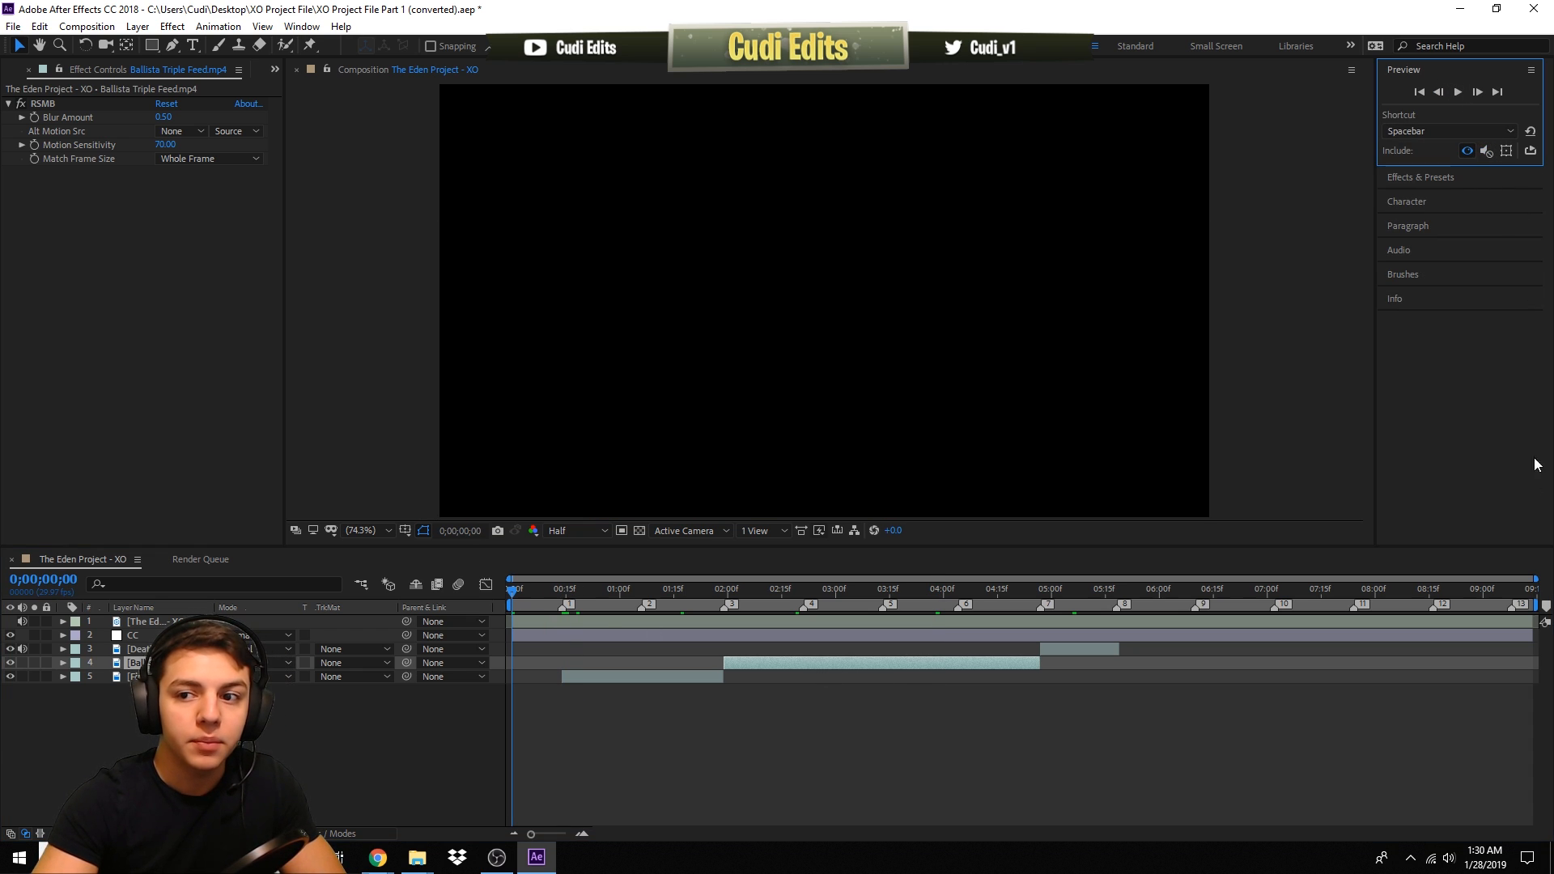
{"action": "key", "text": "space"}
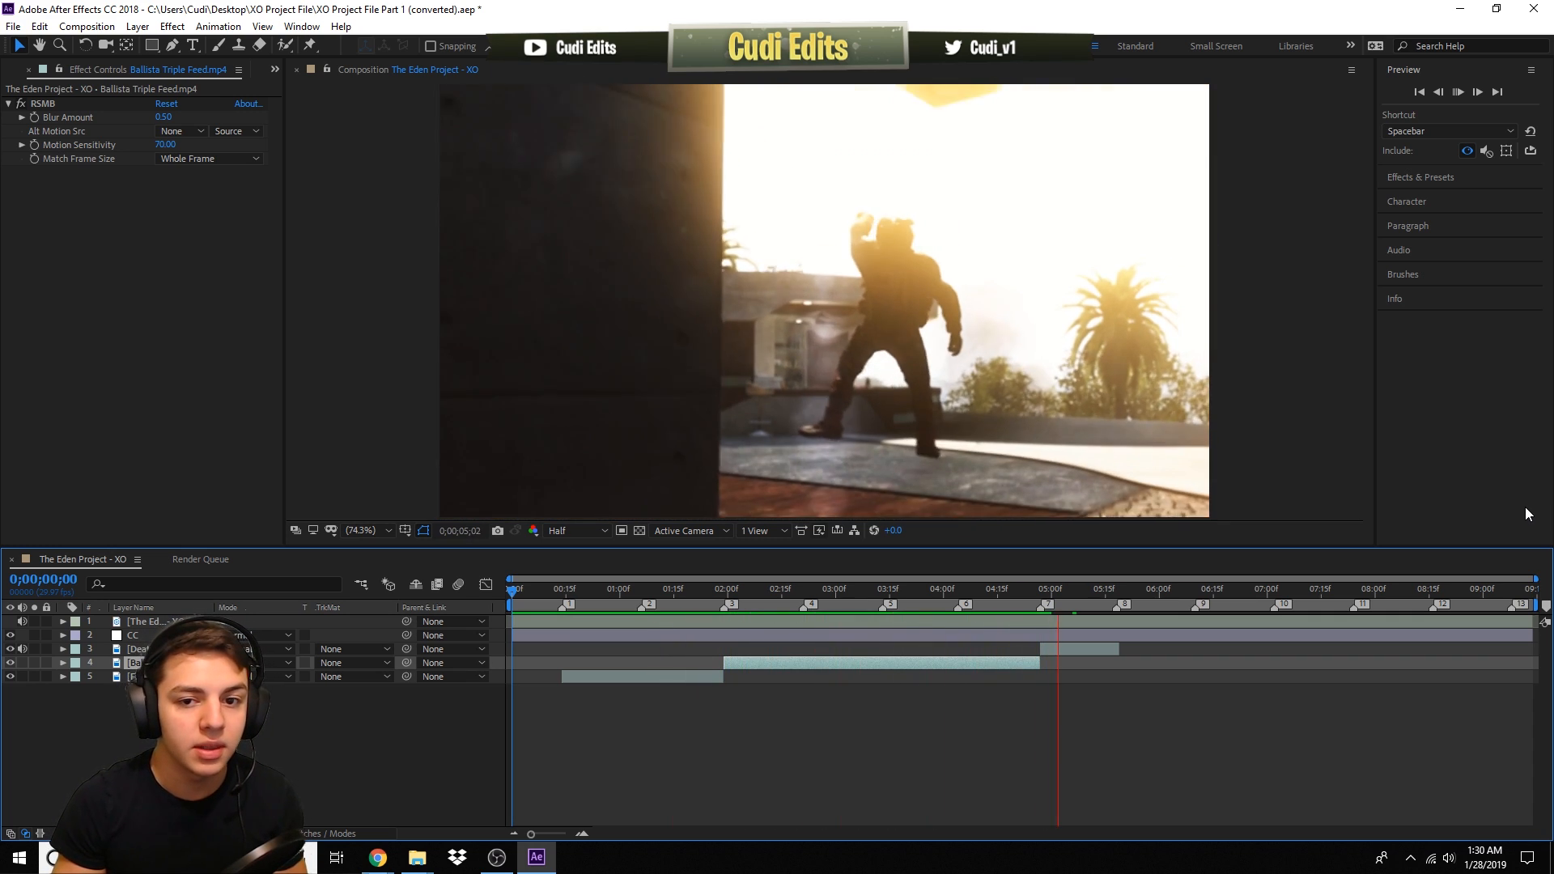
{"action": "key", "text": "space"}
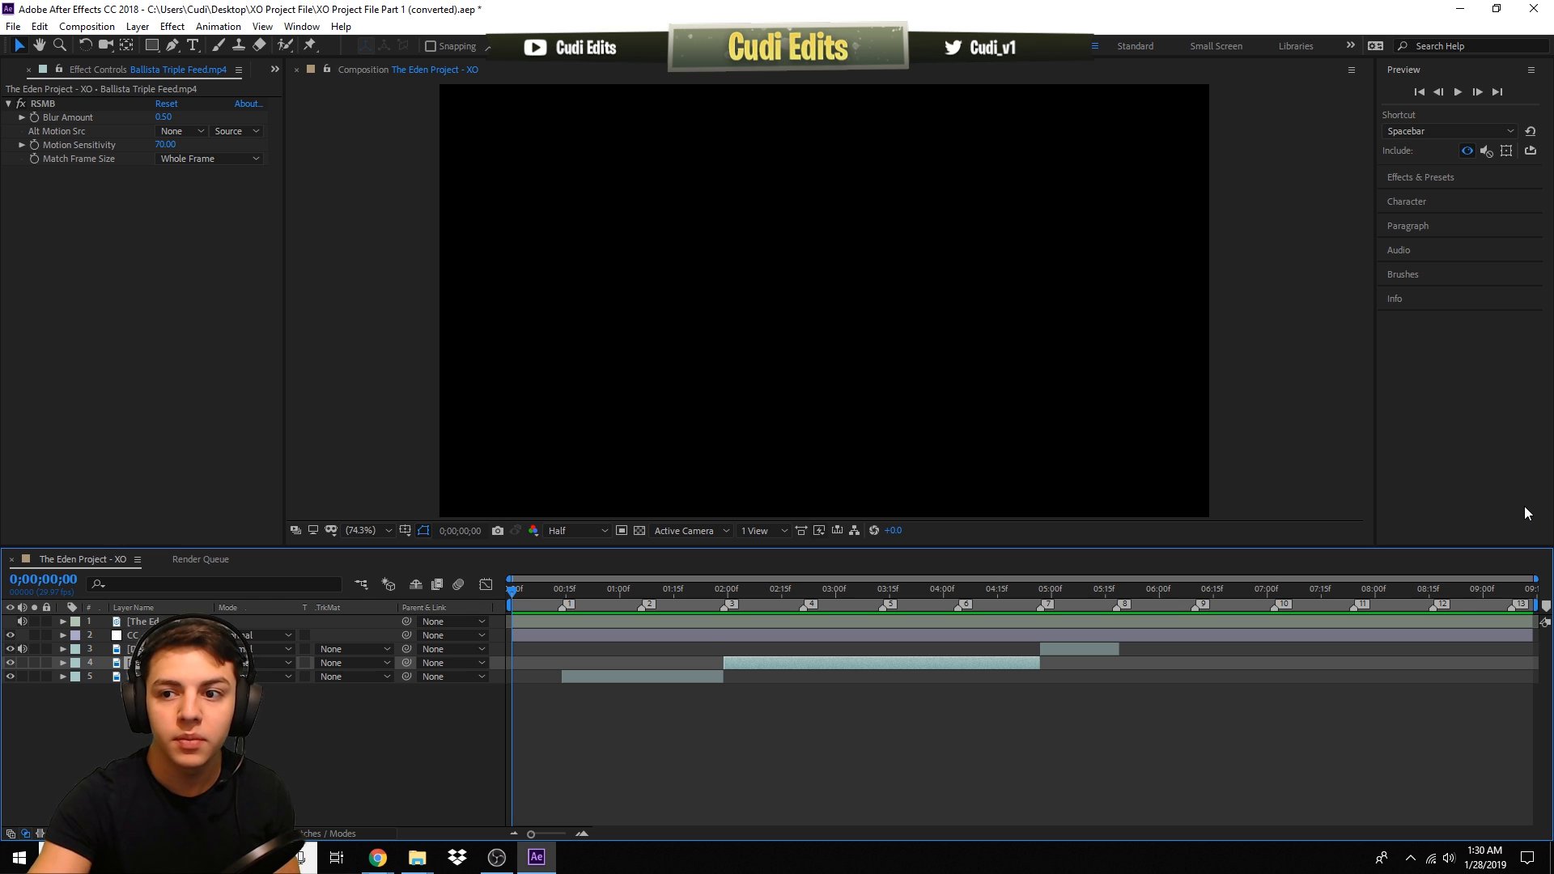
- Include audio in the preview and play the composition again
{"action": "left_click", "coordinate": [1486, 151]}
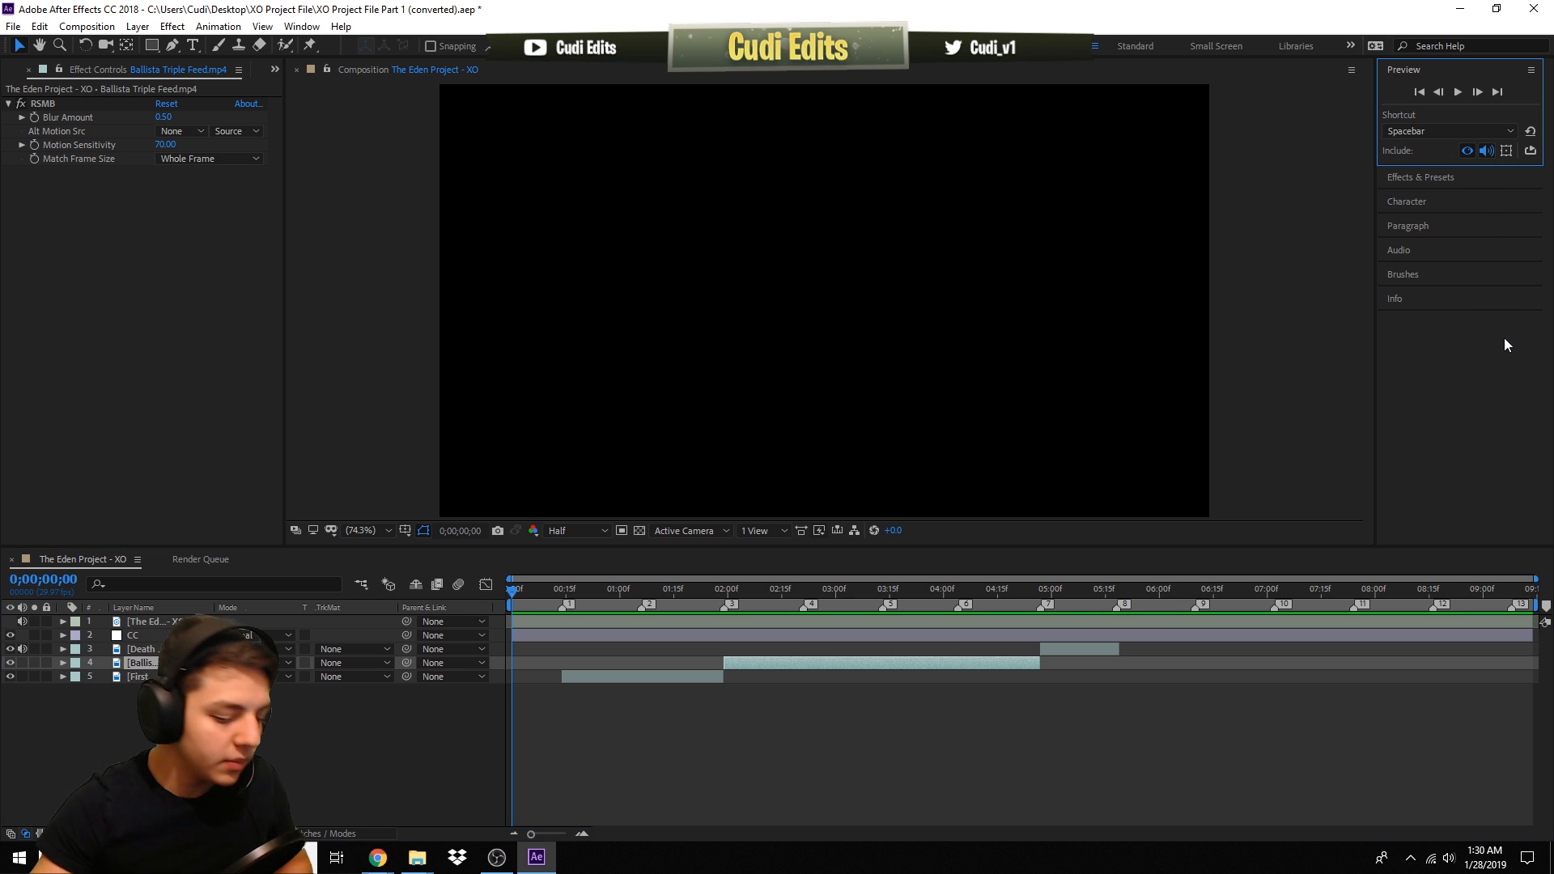
{"action": "key", "text": "space"}
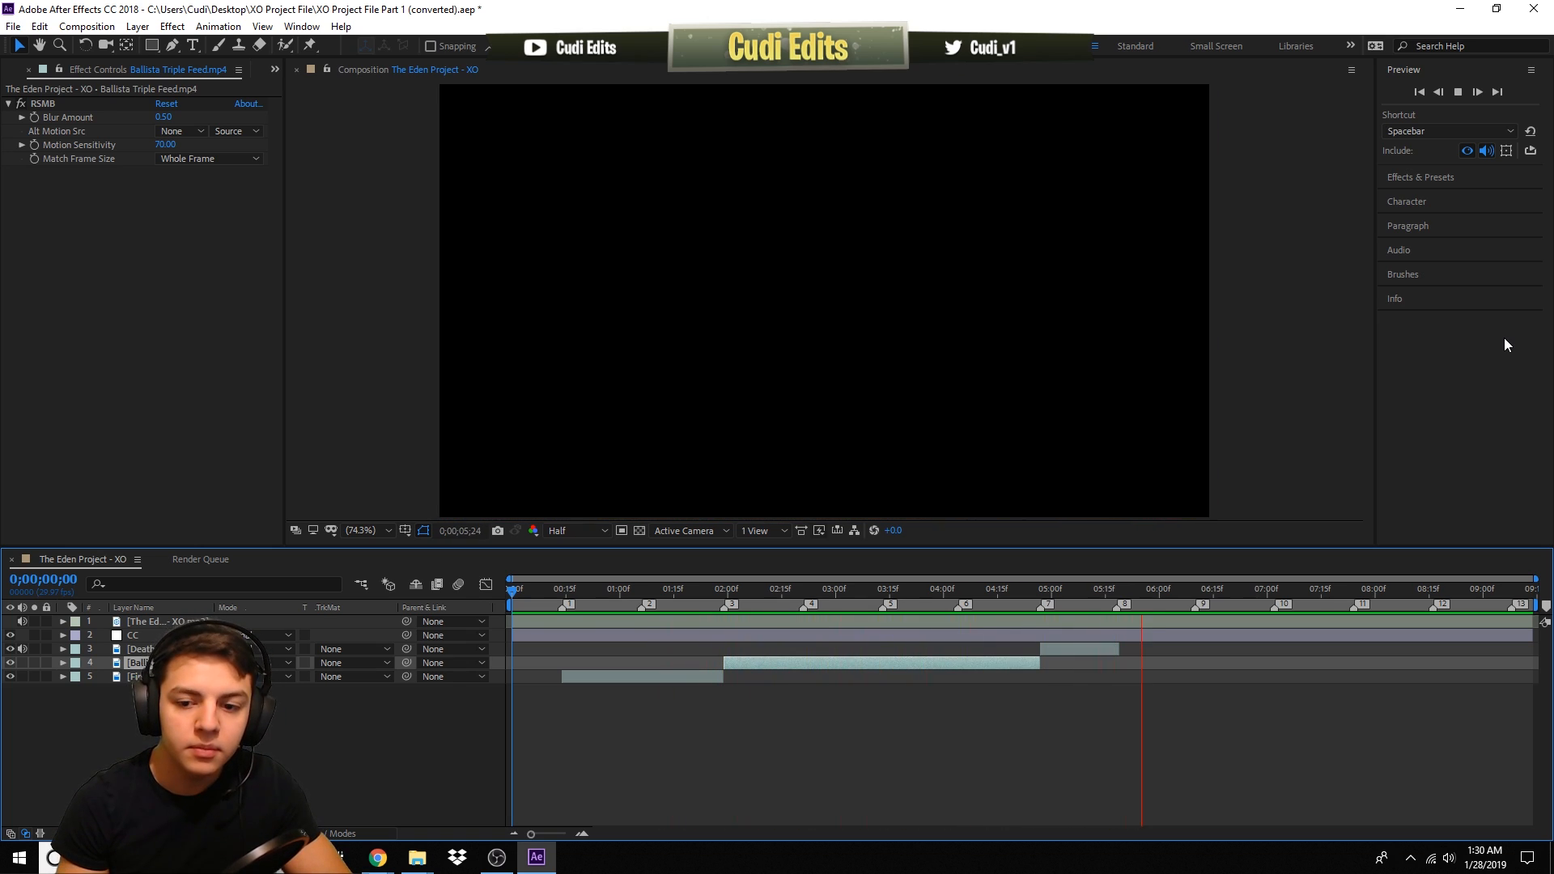
{"action": "key", "text": "space"}
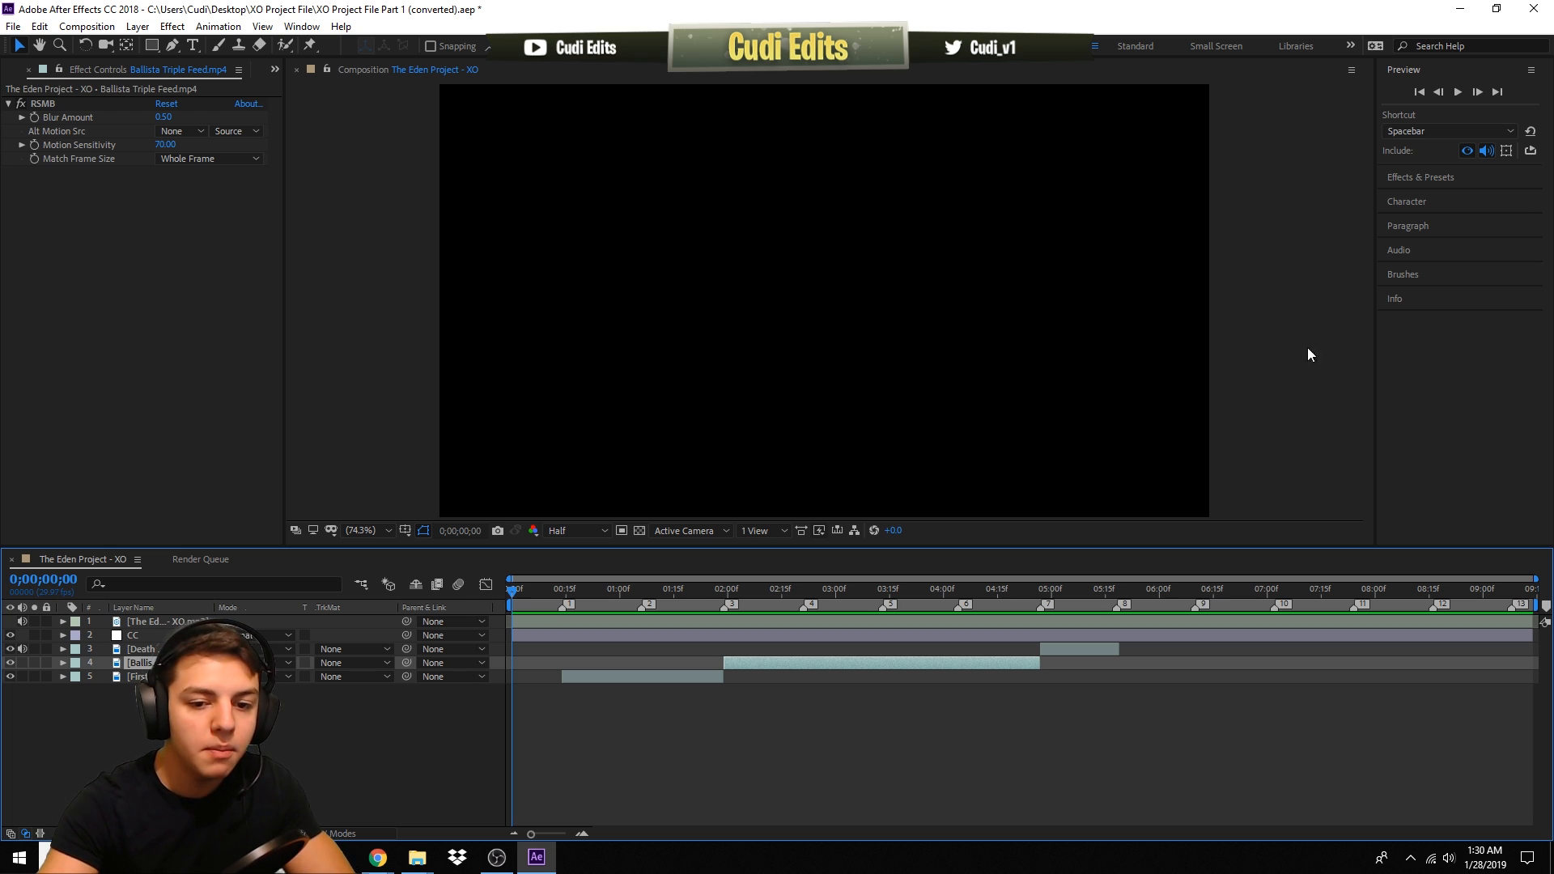
- Toggle the RSMB effect off and on for the Ballista Triple Feed layer to compare the motion blur
{"action": "left_click_drag", "start_coordinate": [785, 585], "coordinate": [919, 609]}
{"action": "left_click_drag", "start_coordinate": [943, 609], "coordinate": [906, 604]}
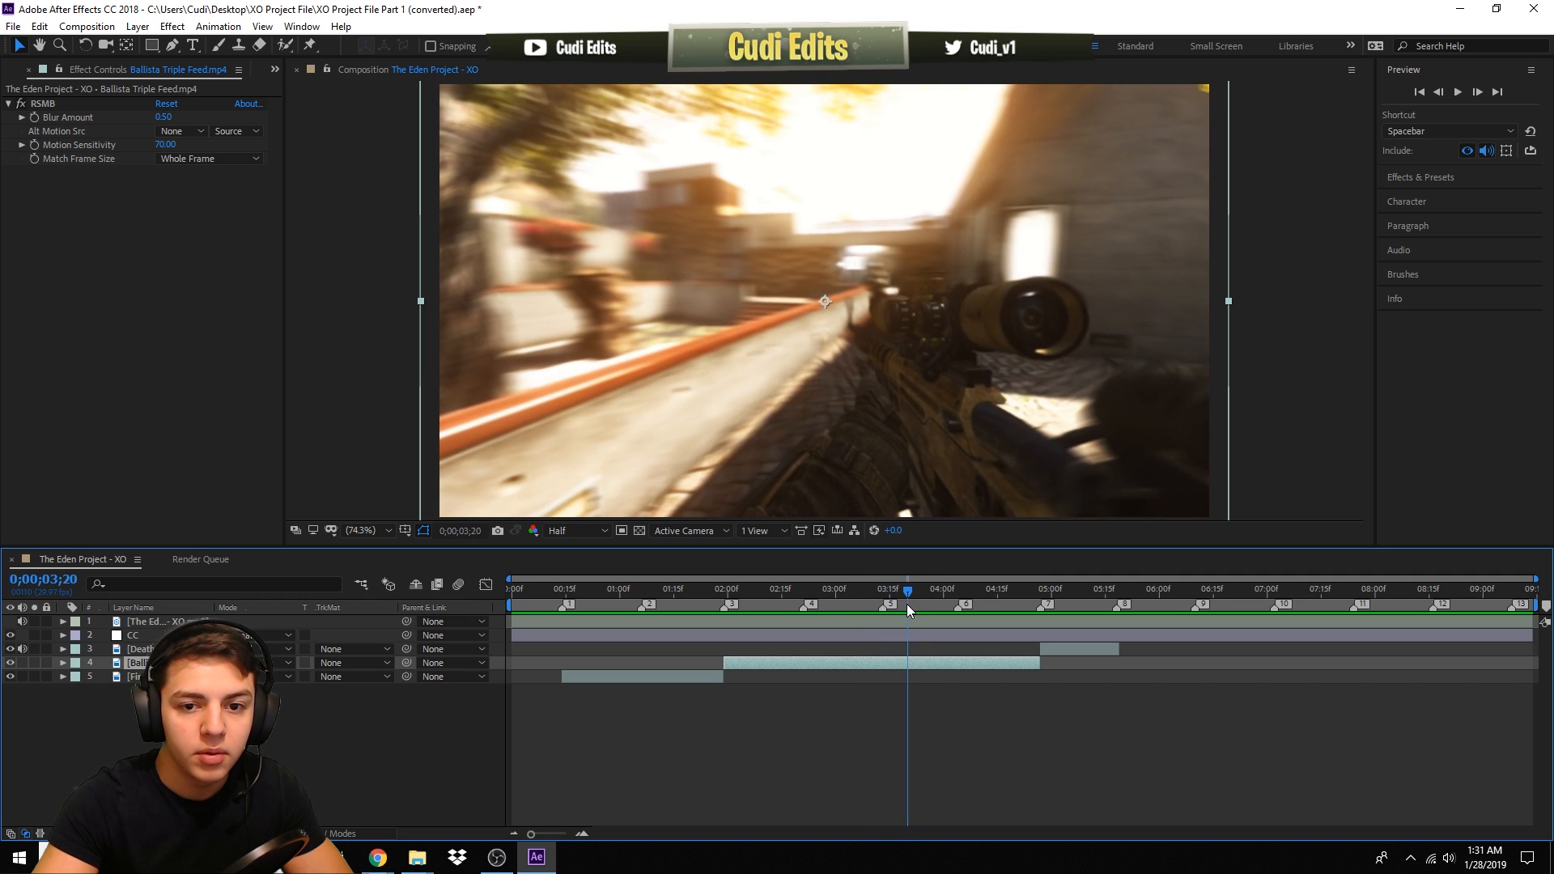
{"action": "left_click", "coordinate": [902, 716]}
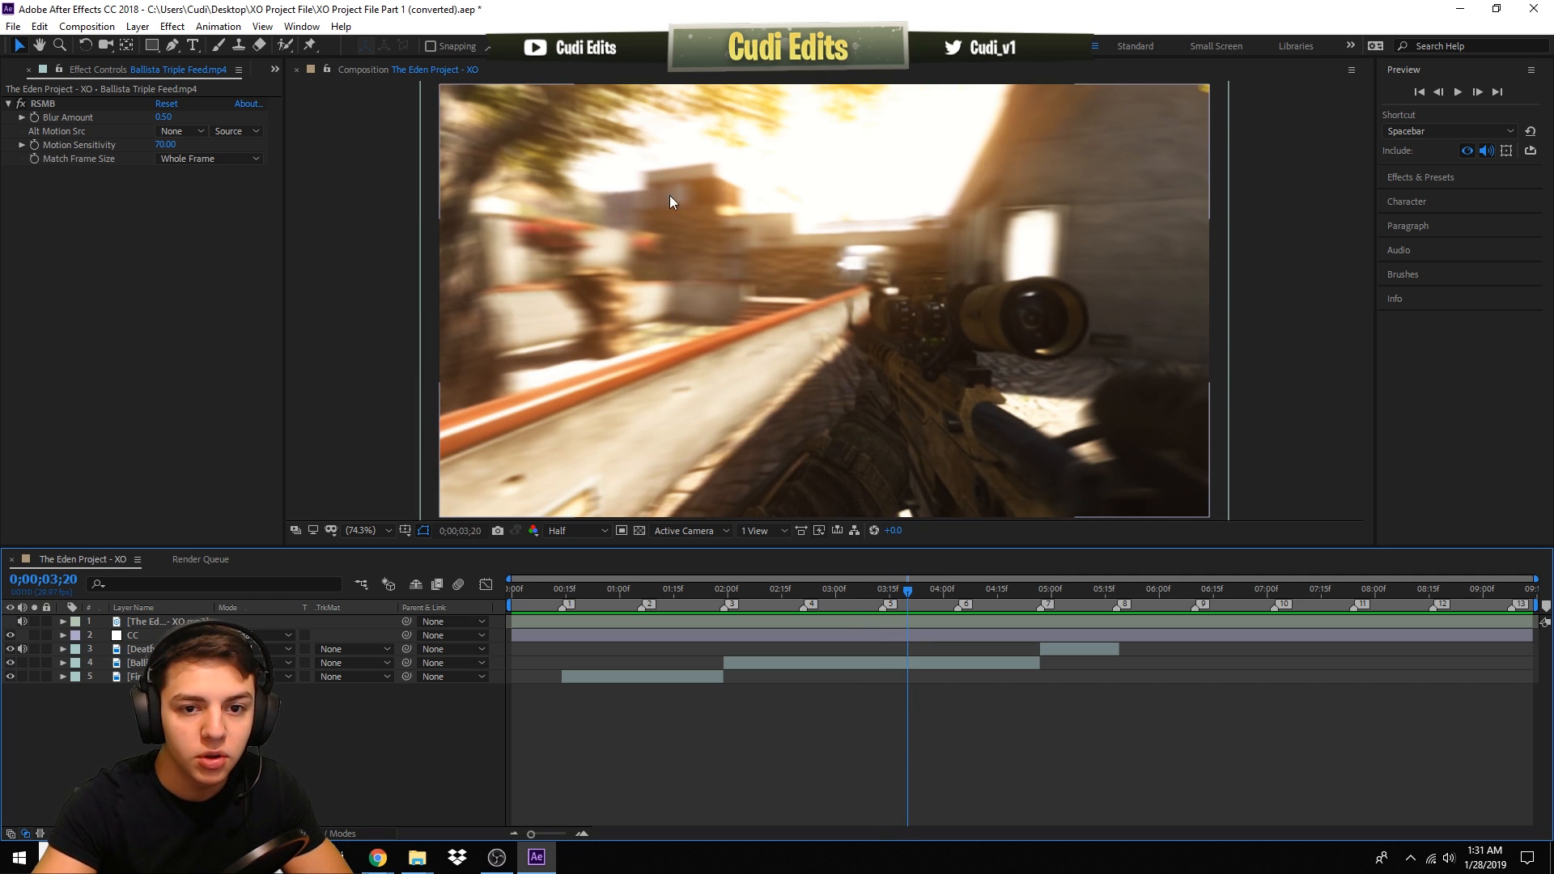
{"action": "left_click", "coordinate": [22, 105]}
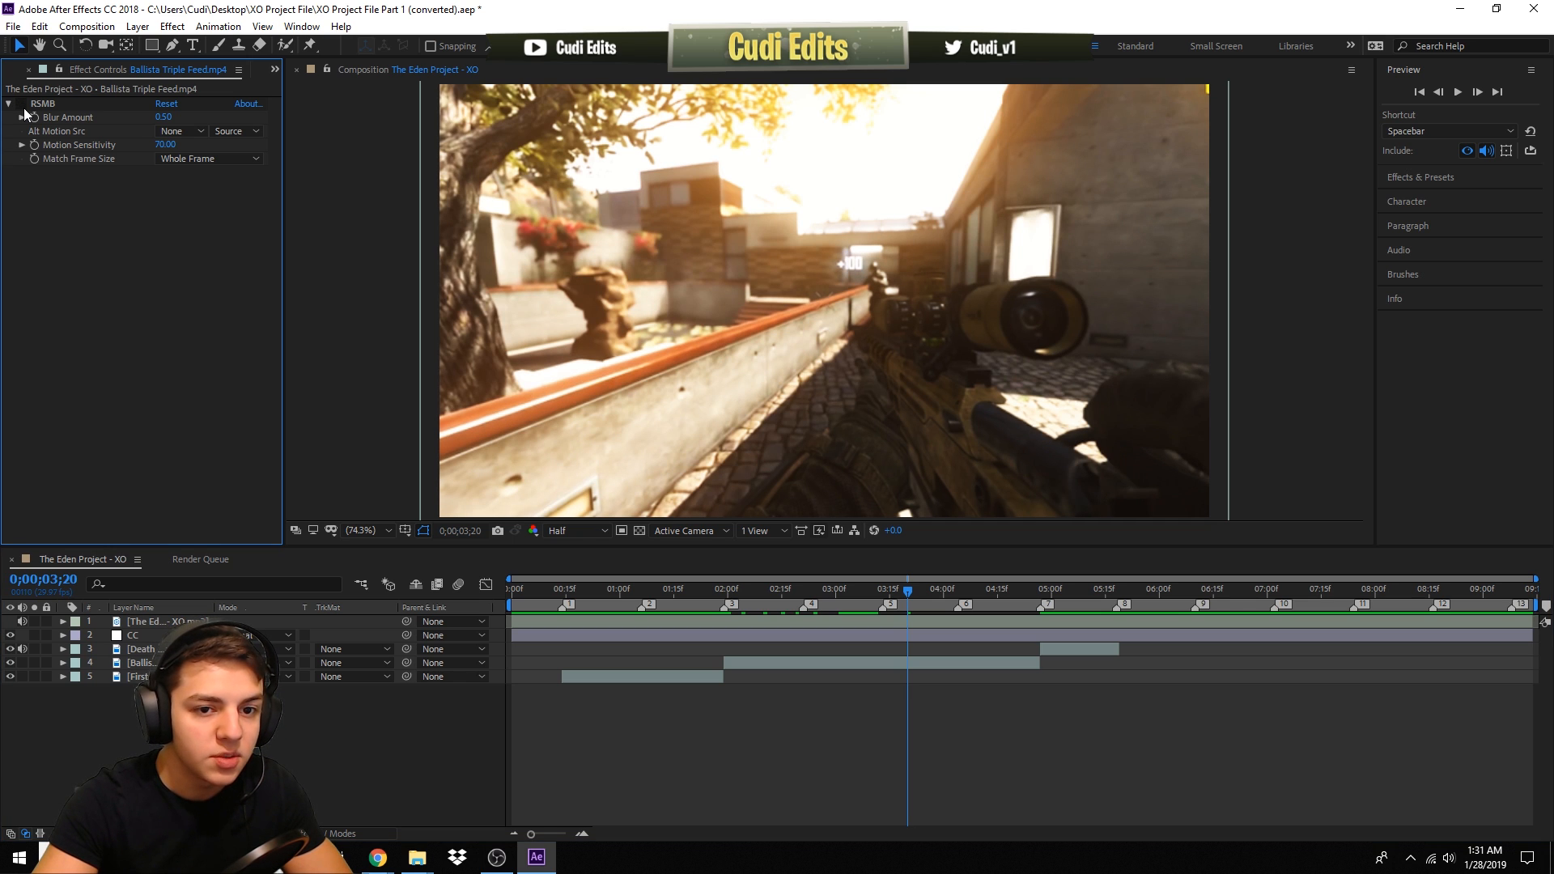
{"action": "left_click", "coordinate": [22, 106]}
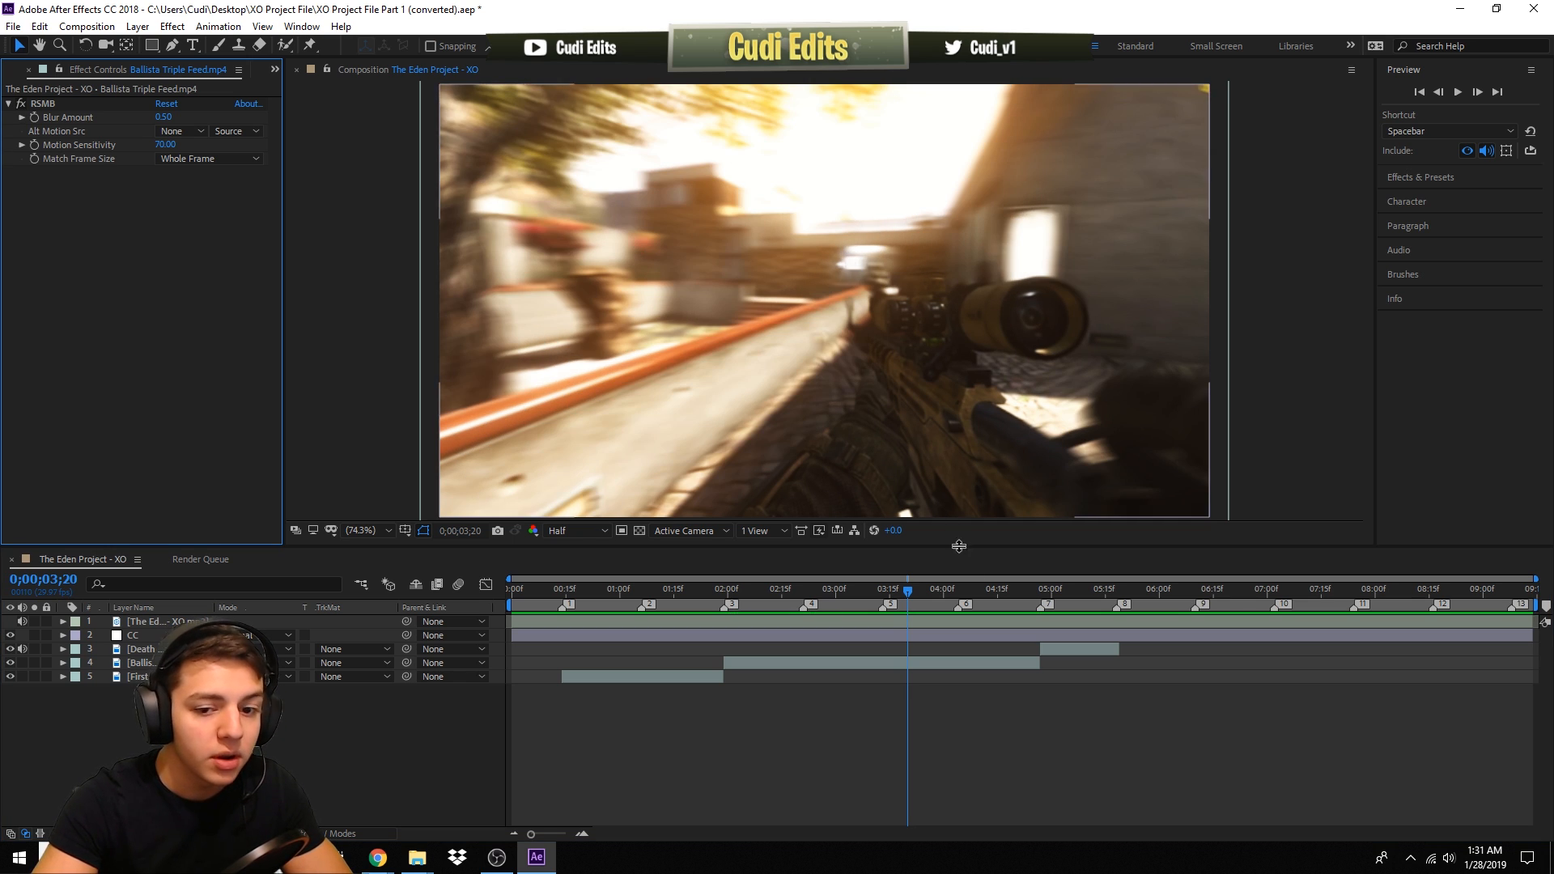
- Scrub through the opening of the timeline and inspect the First Cinematic layer's effects
{"action": "left_click_drag", "start_coordinate": [900, 596], "coordinate": [830, 592]}
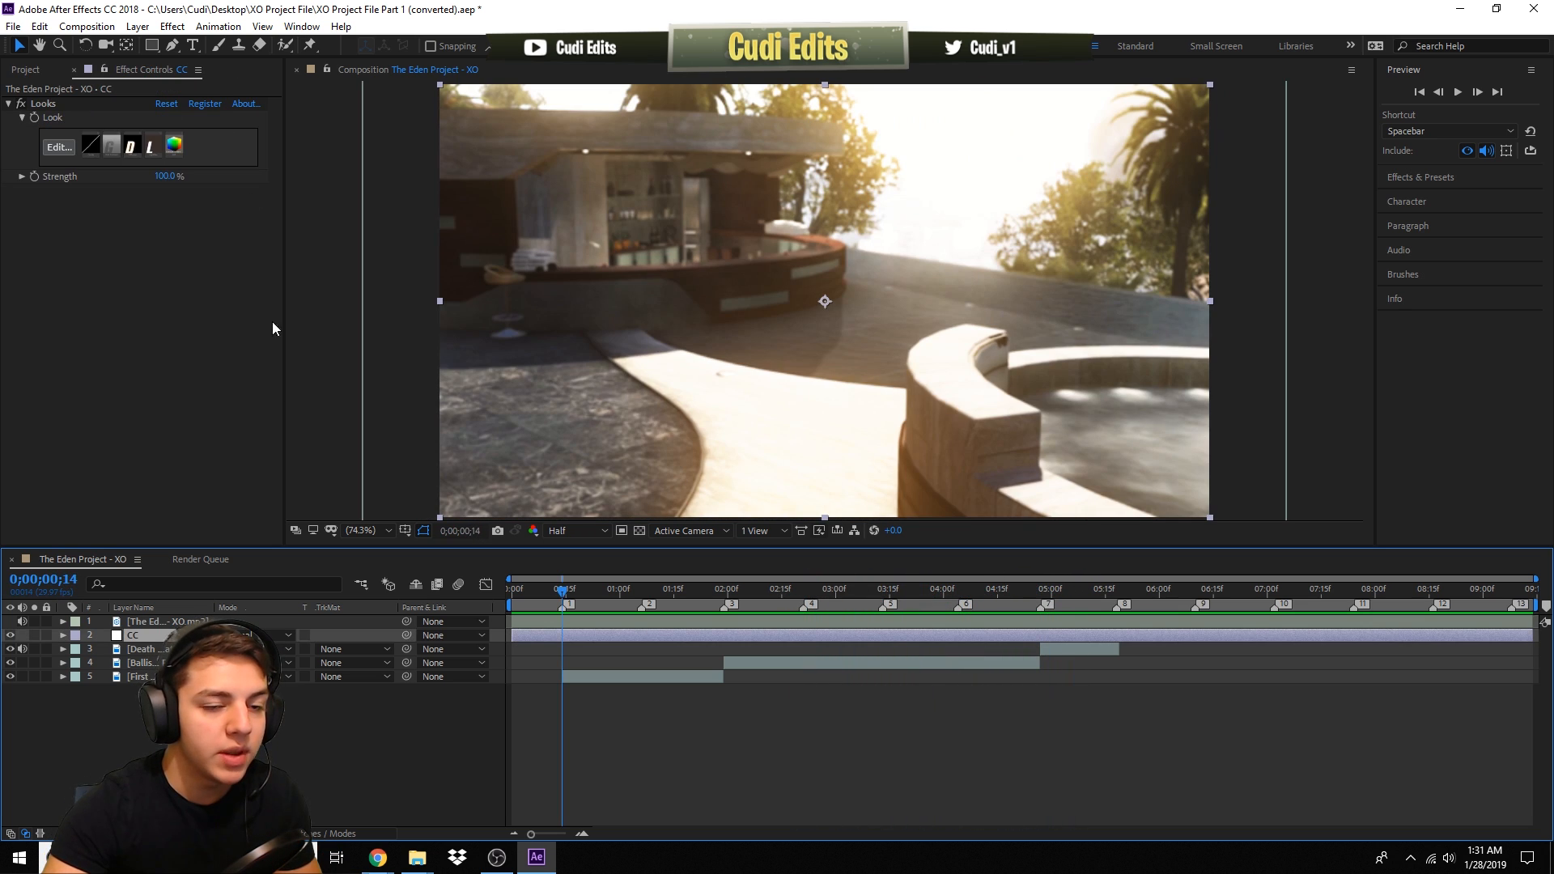
{"action": "left_click", "coordinate": [599, 591]}
{"action": "left_click", "coordinate": [630, 675]}
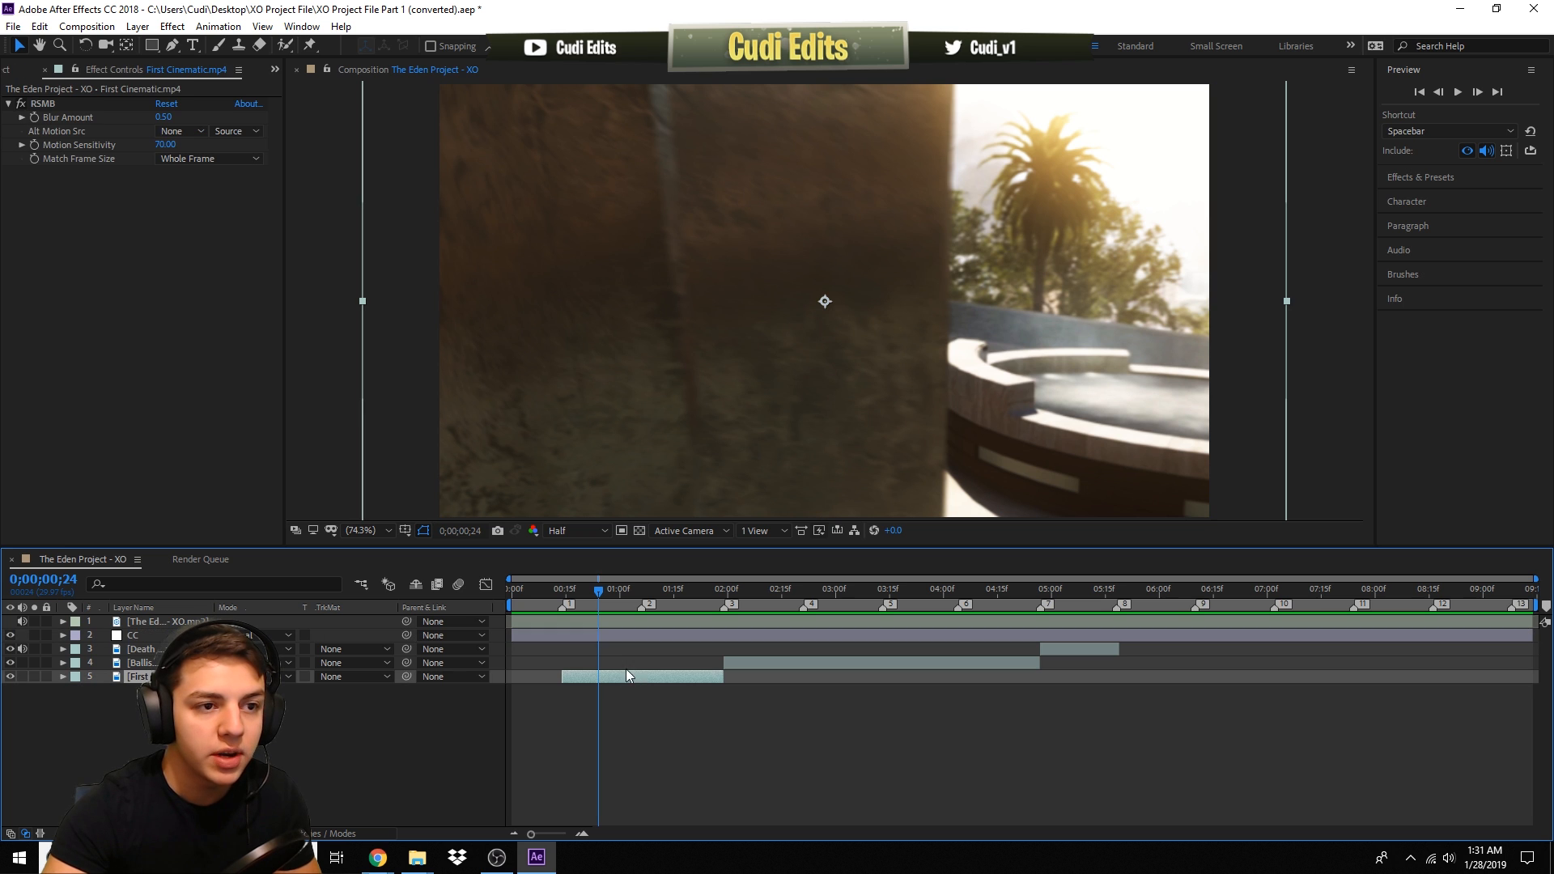
- Scrub the timeline to about 0;00;02;26 and inspect the CC layer's Looks effect
{"action": "left_click", "coordinate": [648, 592]}
{"action": "mouse_move", "coordinate": [659, 599]}
{"action": "left_mouse_down"}
{"action": "mouse_move", "coordinate": [709, 606]}
{"action": "mouse_move", "coordinate": [642, 606]}
{"action": "left_mouse_up"}
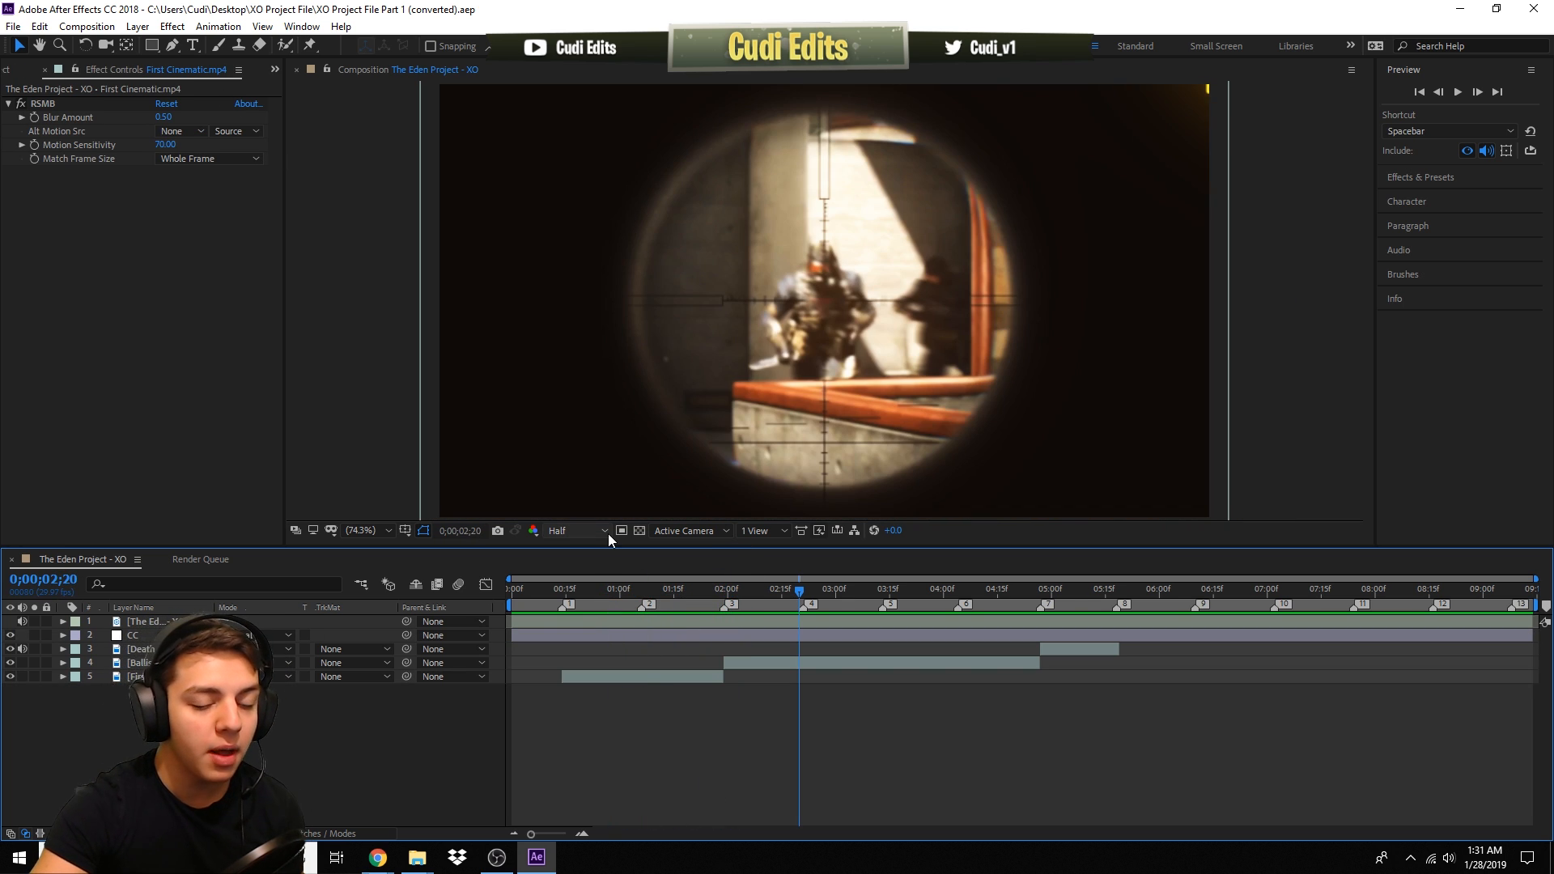
{"action": "left_click_drag", "start_coordinate": [575, 589], "coordinate": [894, 602]}
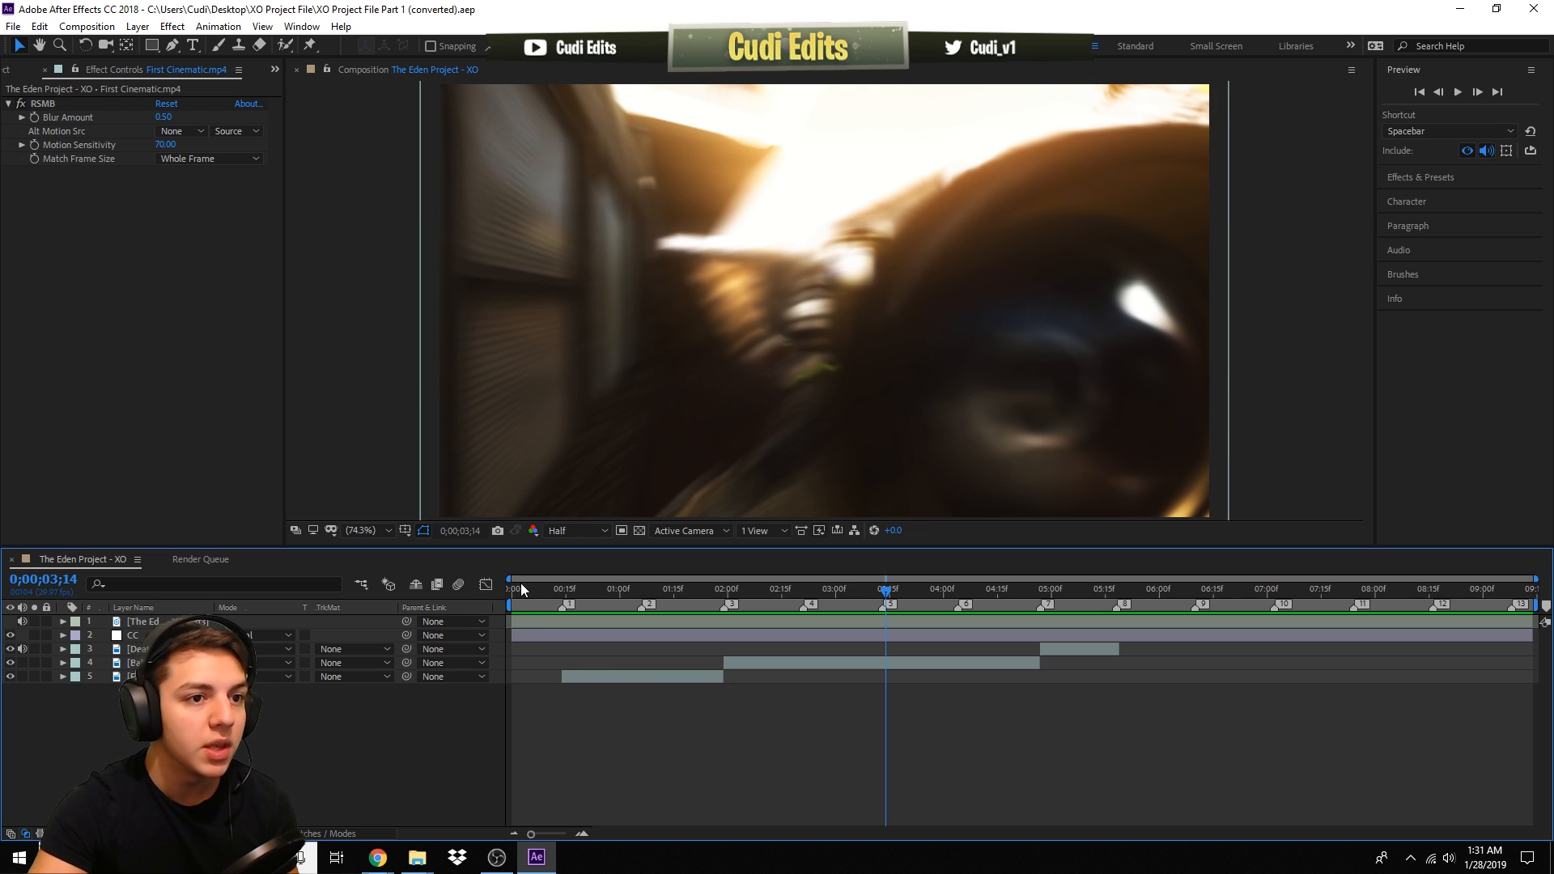
{"action": "left_click", "coordinate": [162, 635]}
{"action": "left_click", "coordinate": [759, 595]}
{"action": "left_click_drag", "start_coordinate": [755, 597], "coordinate": [821, 597]}
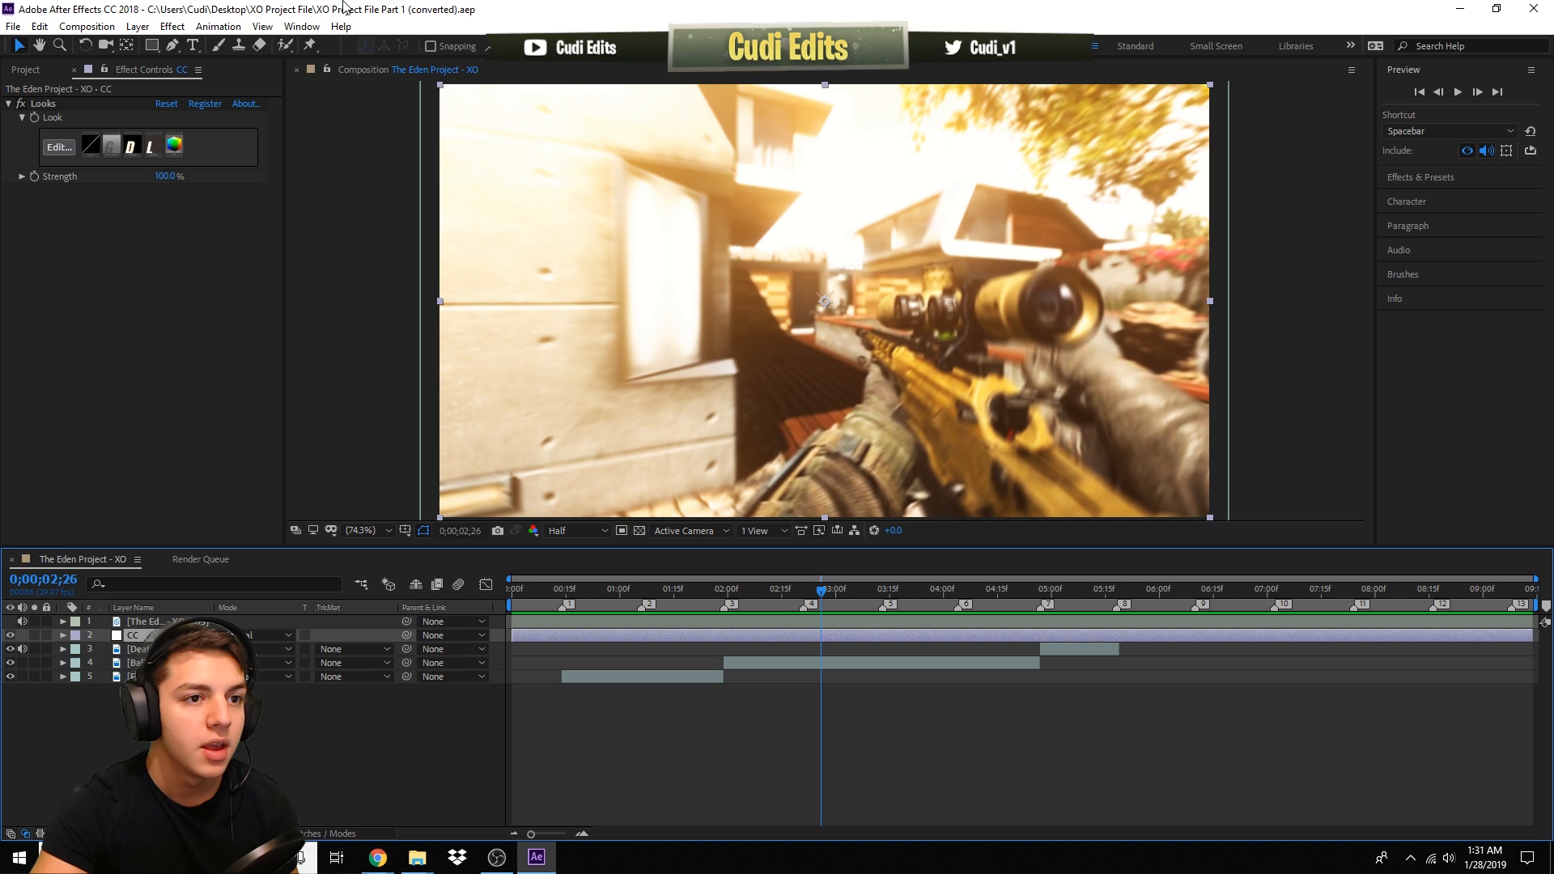
- Create a new adjustment layer and move it below the CC layer
{"action": "left_click", "coordinate": [137, 26]}
{"action": "mouse_move", "coordinate": [162, 45]}
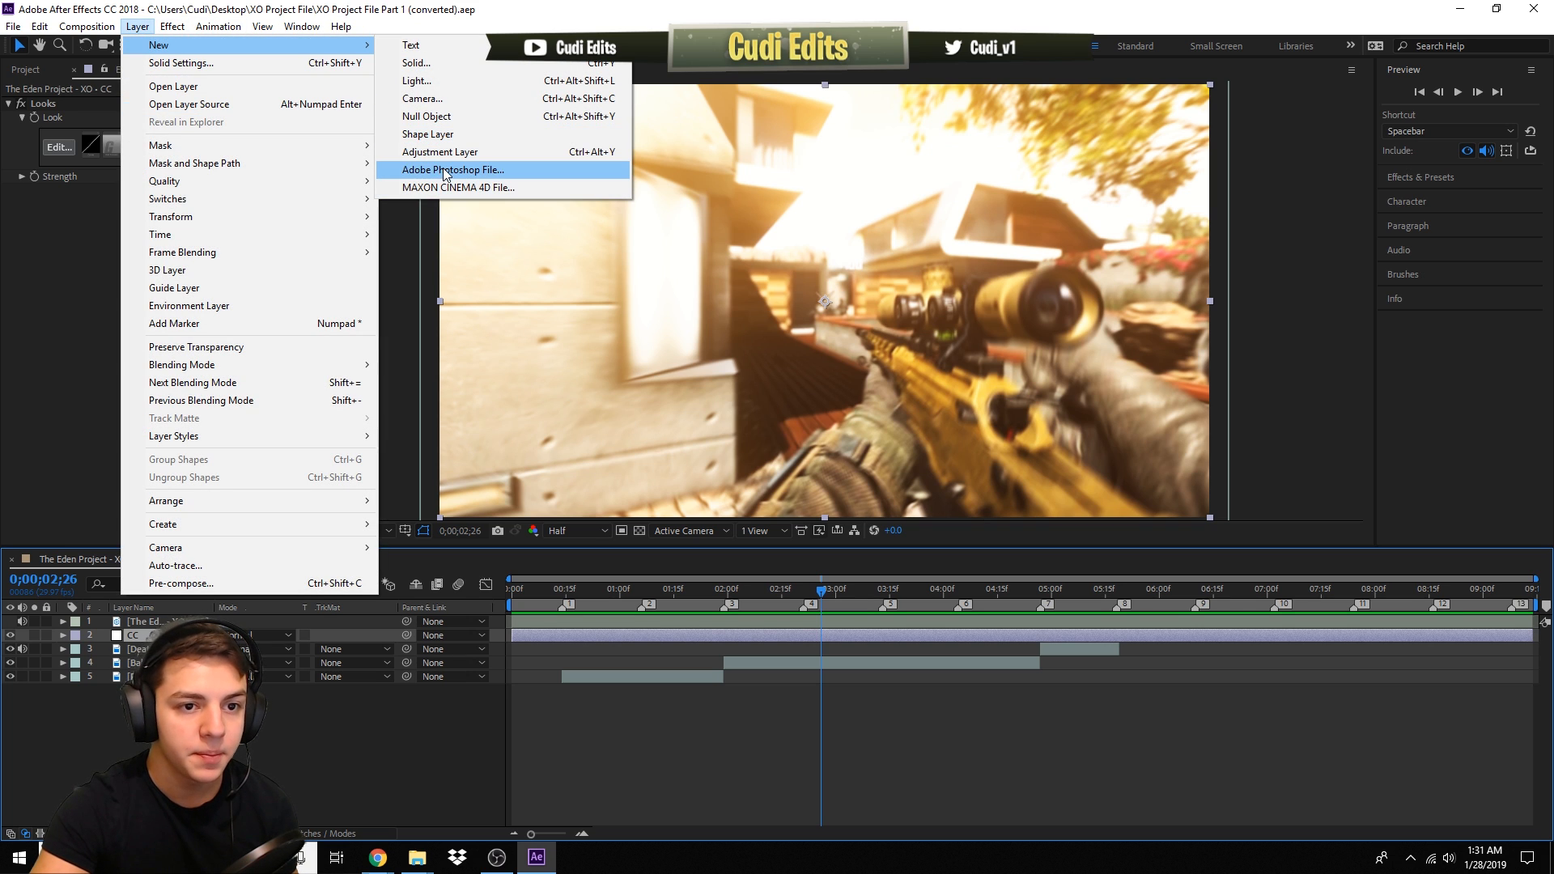
{"action": "left_click", "coordinate": [423, 154]}
{"action": "left_click_drag", "start_coordinate": [147, 635], "coordinate": [154, 656]}
- Apply the Glow pump Top animation preset from the 300 SUBSCRIBER EDITING PACK Screen Pumps folder to the adjustment layer
{"action": "left_click", "coordinate": [218, 26]}
{"action": "left_click", "coordinate": [263, 64]}
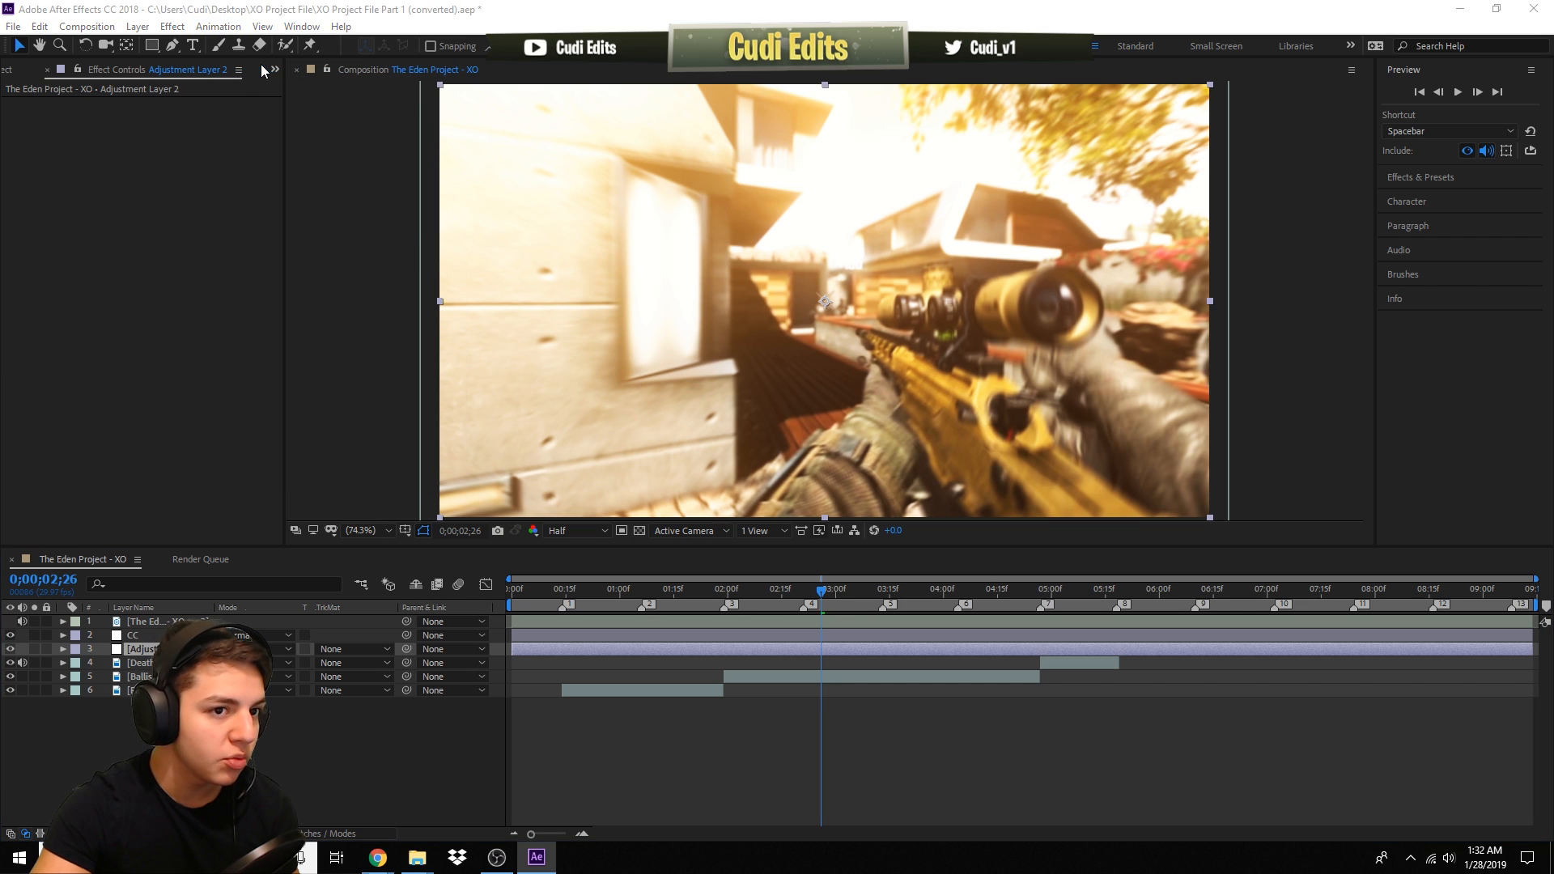
{"action": "scroll", "coordinate": [71, 168], "scroll_direction": "up", "scroll_amount": 4}
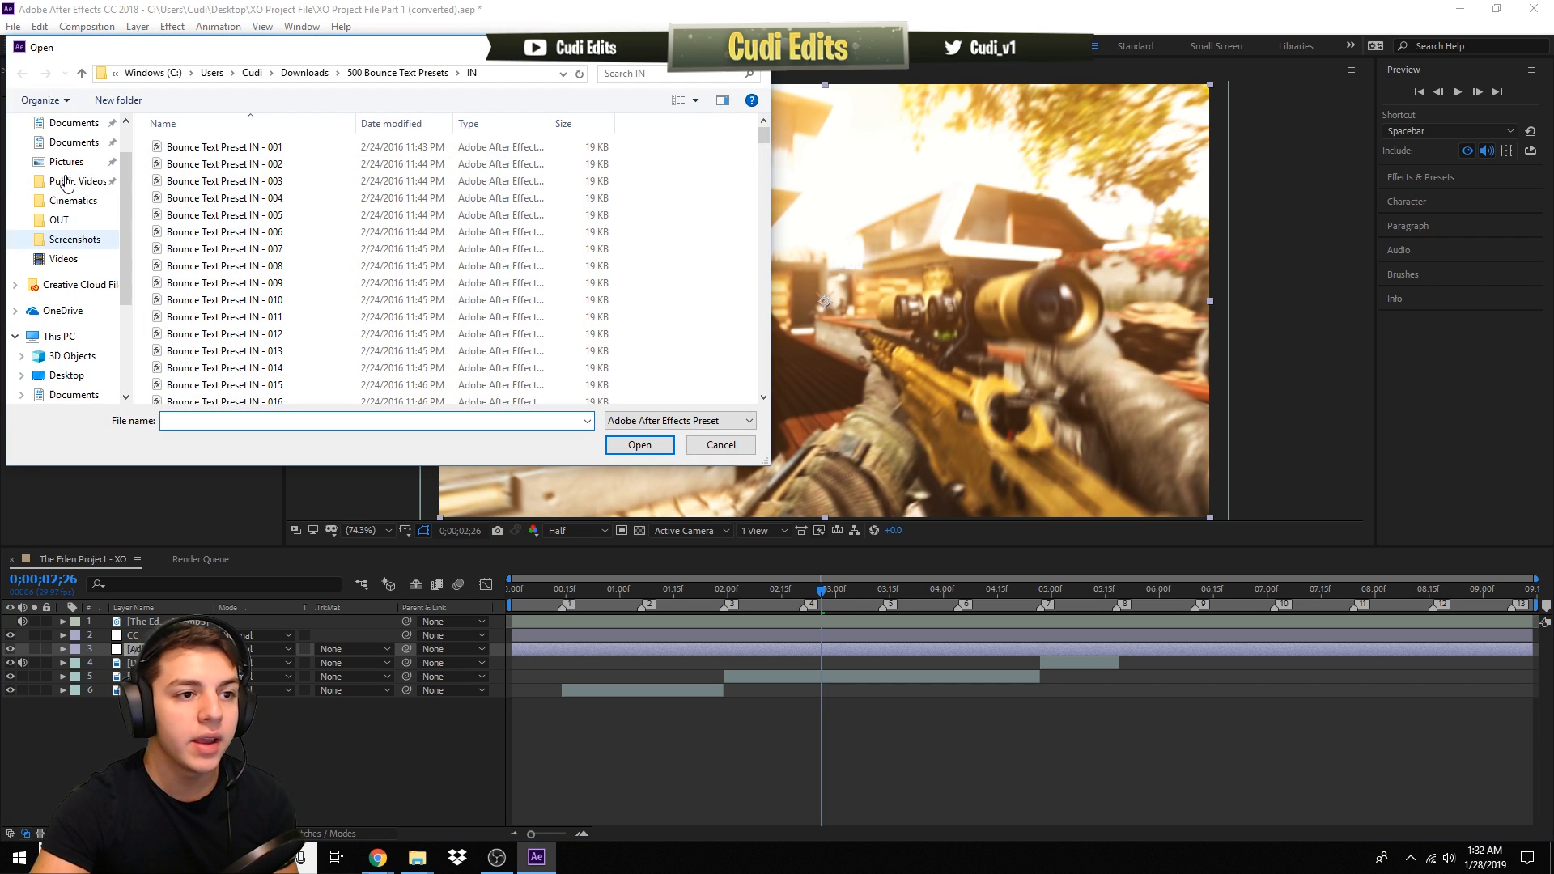
{"action": "left_click", "coordinate": [72, 176]}
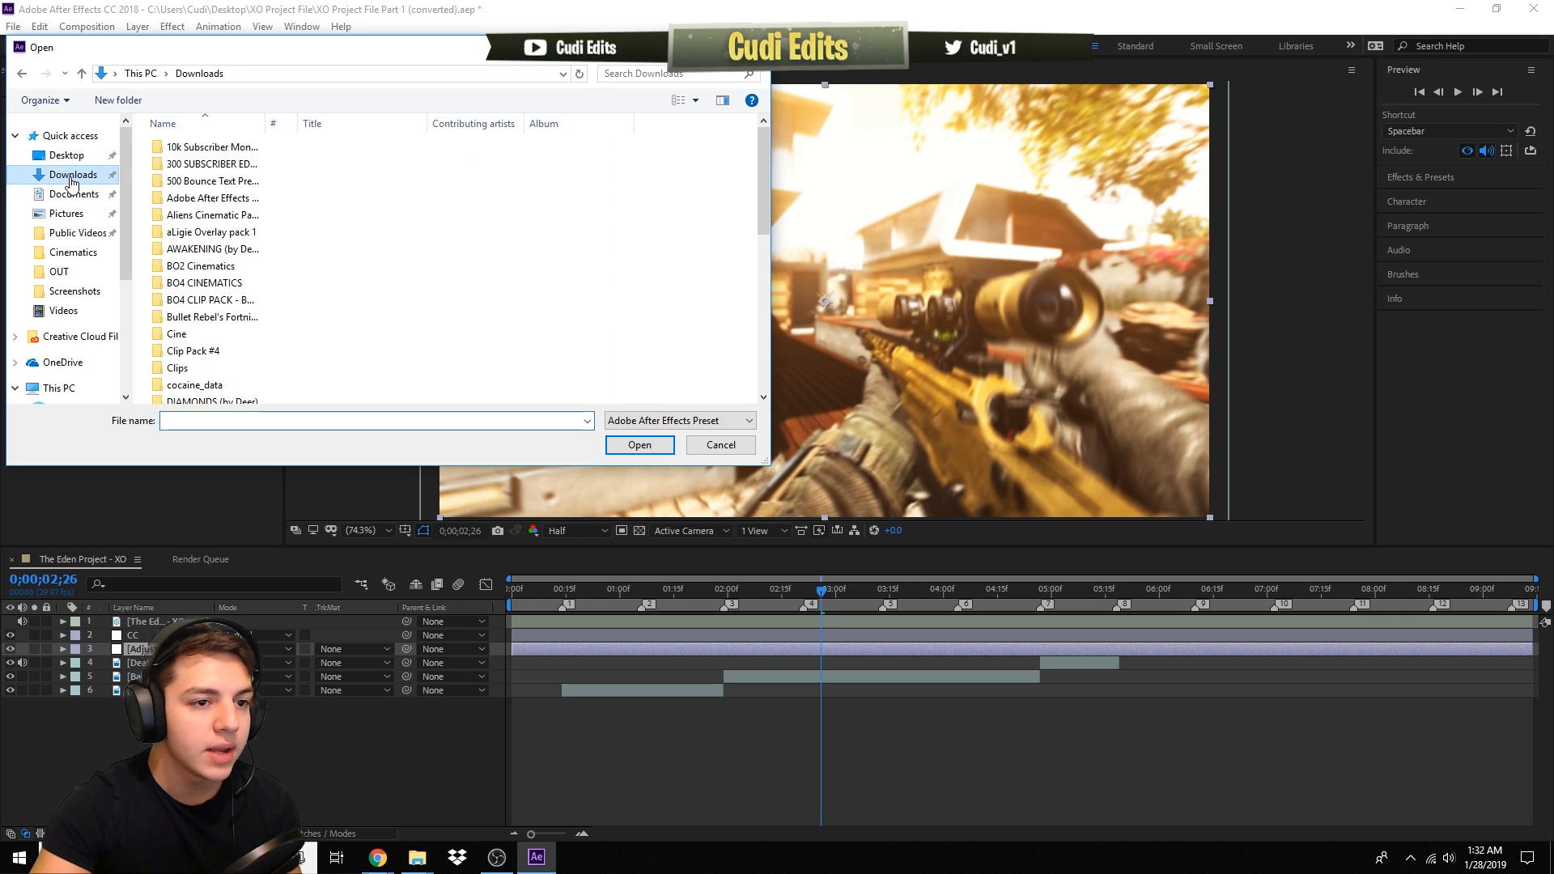
{"action": "left_click", "coordinate": [227, 167]}
{"action": "double_click", "coordinate": [227, 167]}
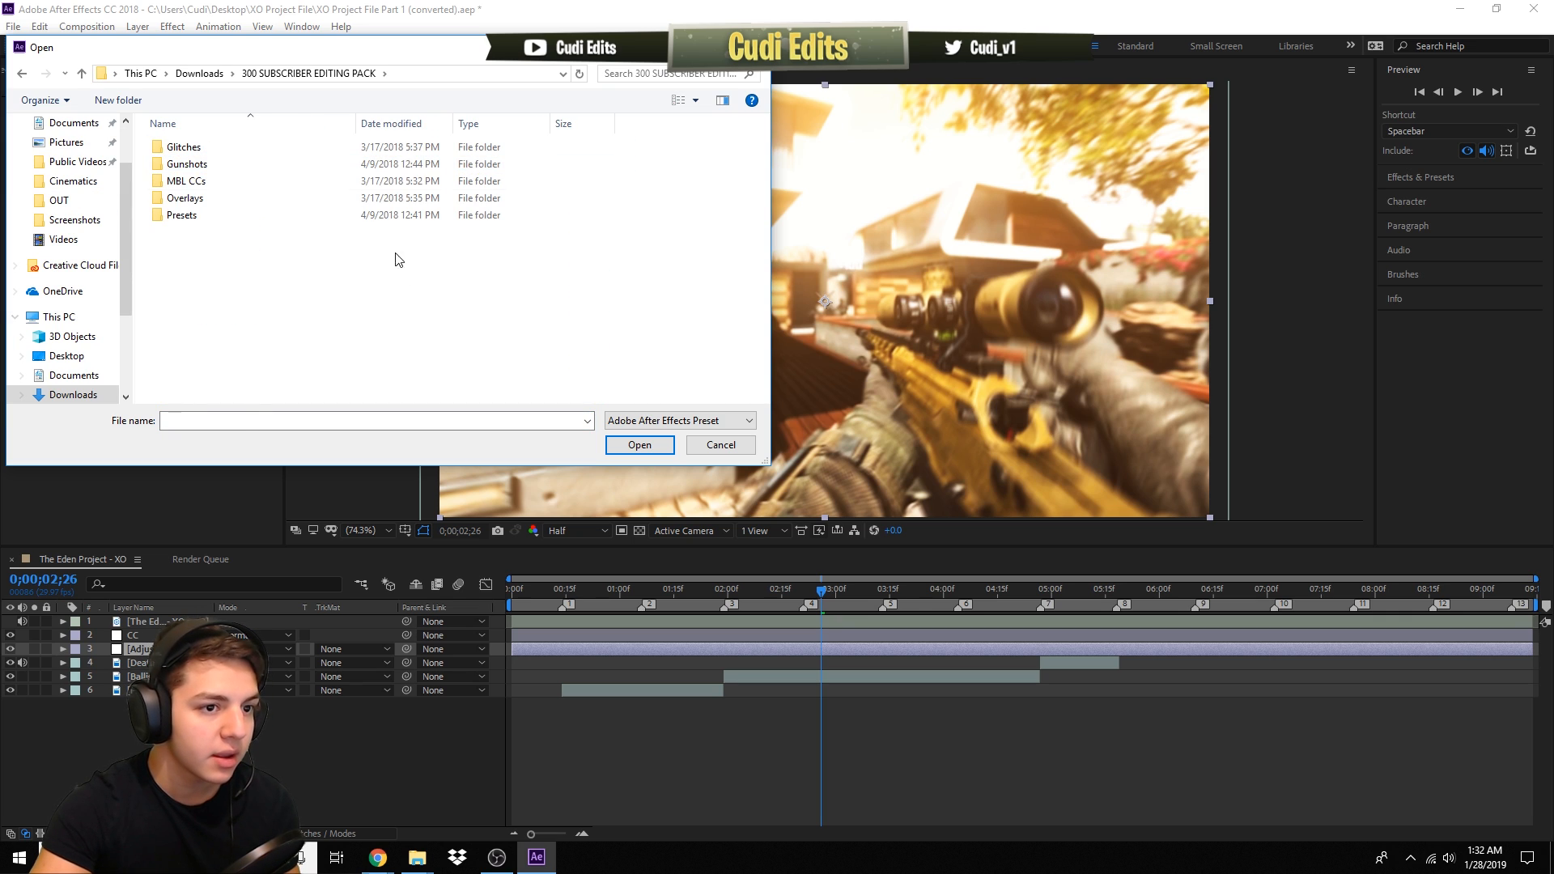
{"action": "double_click", "coordinate": [254, 214]}
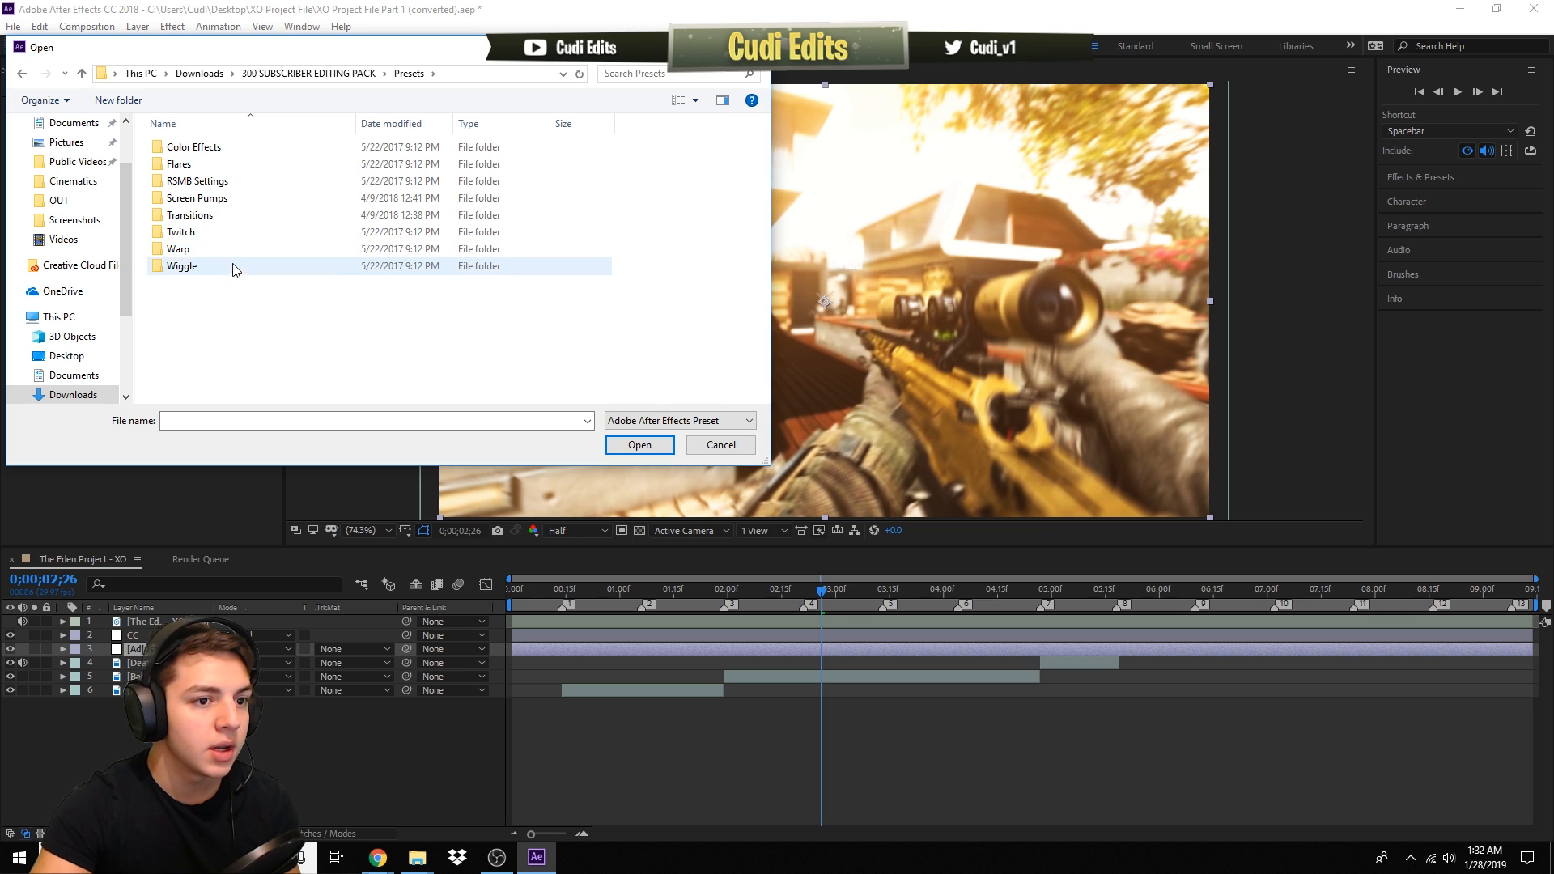
{"action": "double_click", "coordinate": [232, 200]}
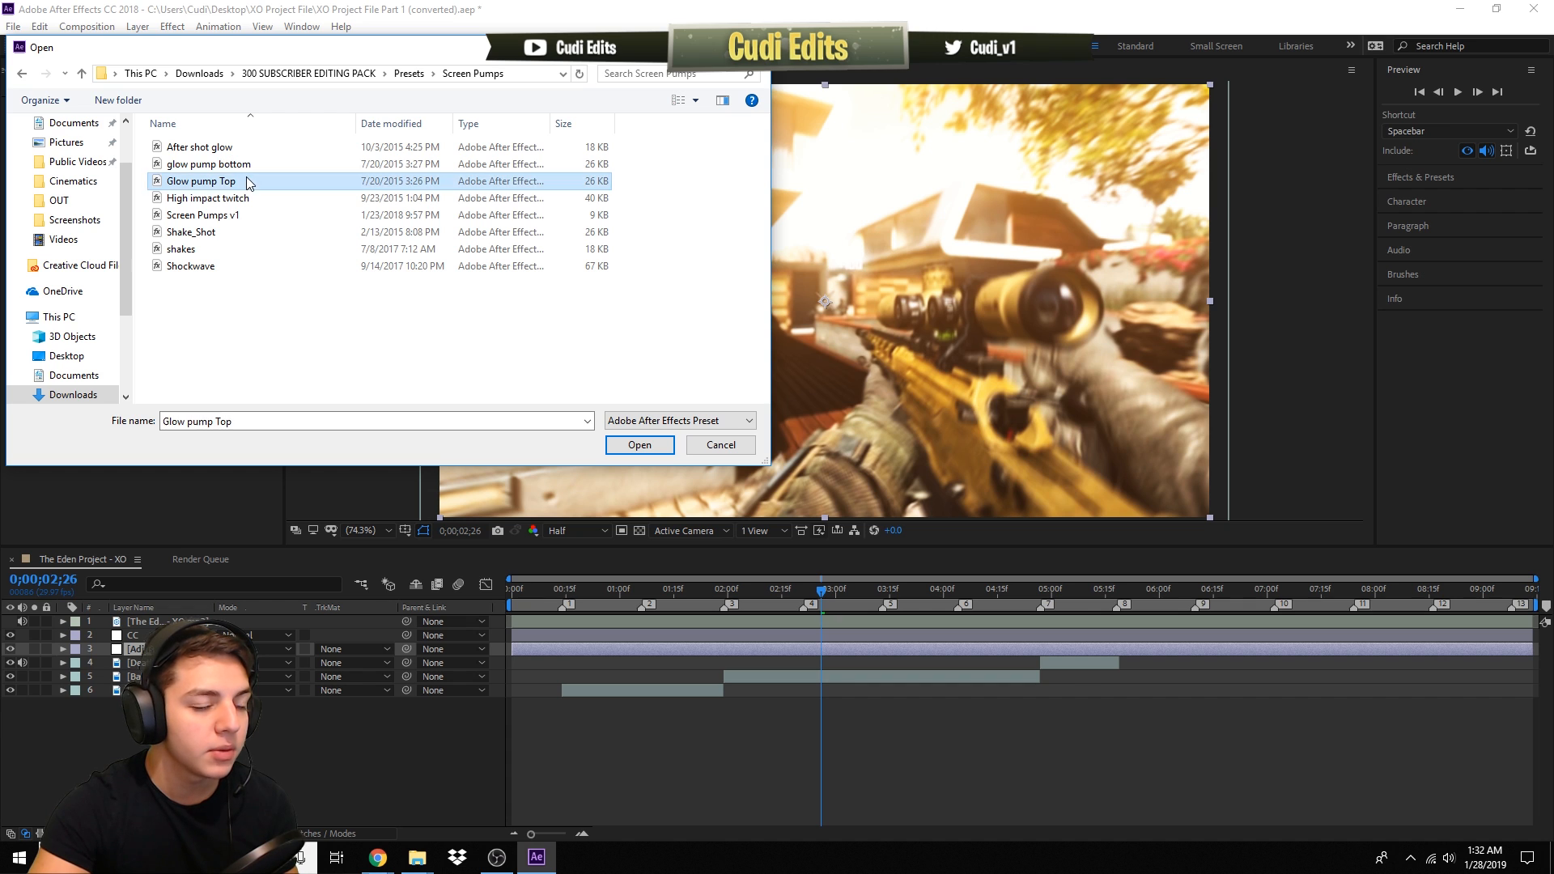
{"action": "double_click", "coordinate": [247, 181]}
{"action": "left_click", "coordinate": [219, 26]}
{"action": "left_click", "coordinate": [243, 59]}
{"action": "double_click", "coordinate": [302, 165]}
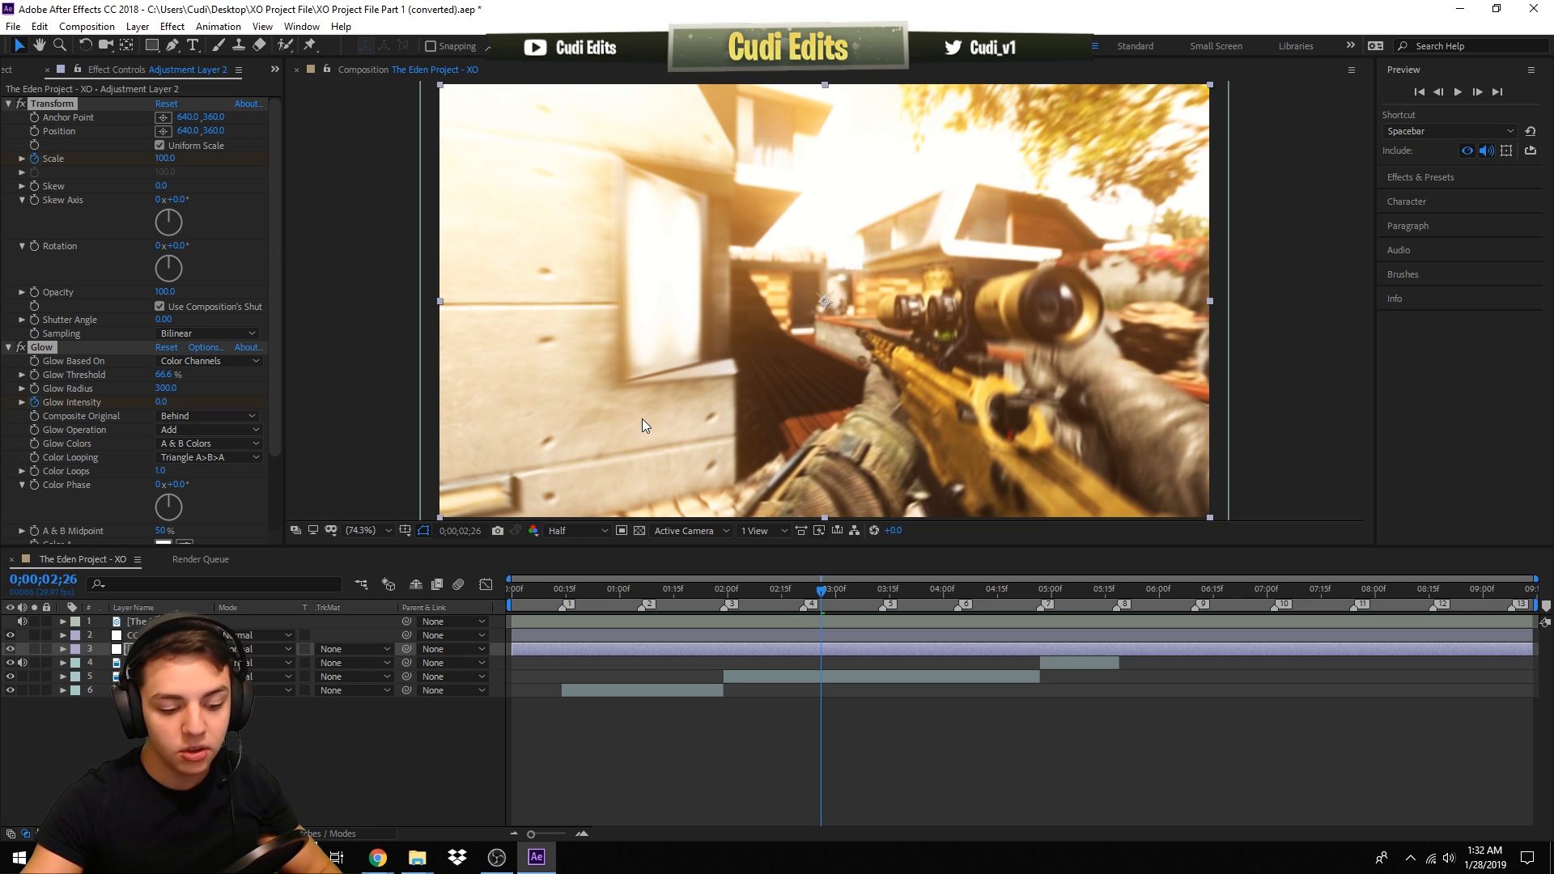
- Reveal the adjustment layer's animated properties and move all its pump keyframes to 0;00;02;27
{"action": "key", "text": "u"}
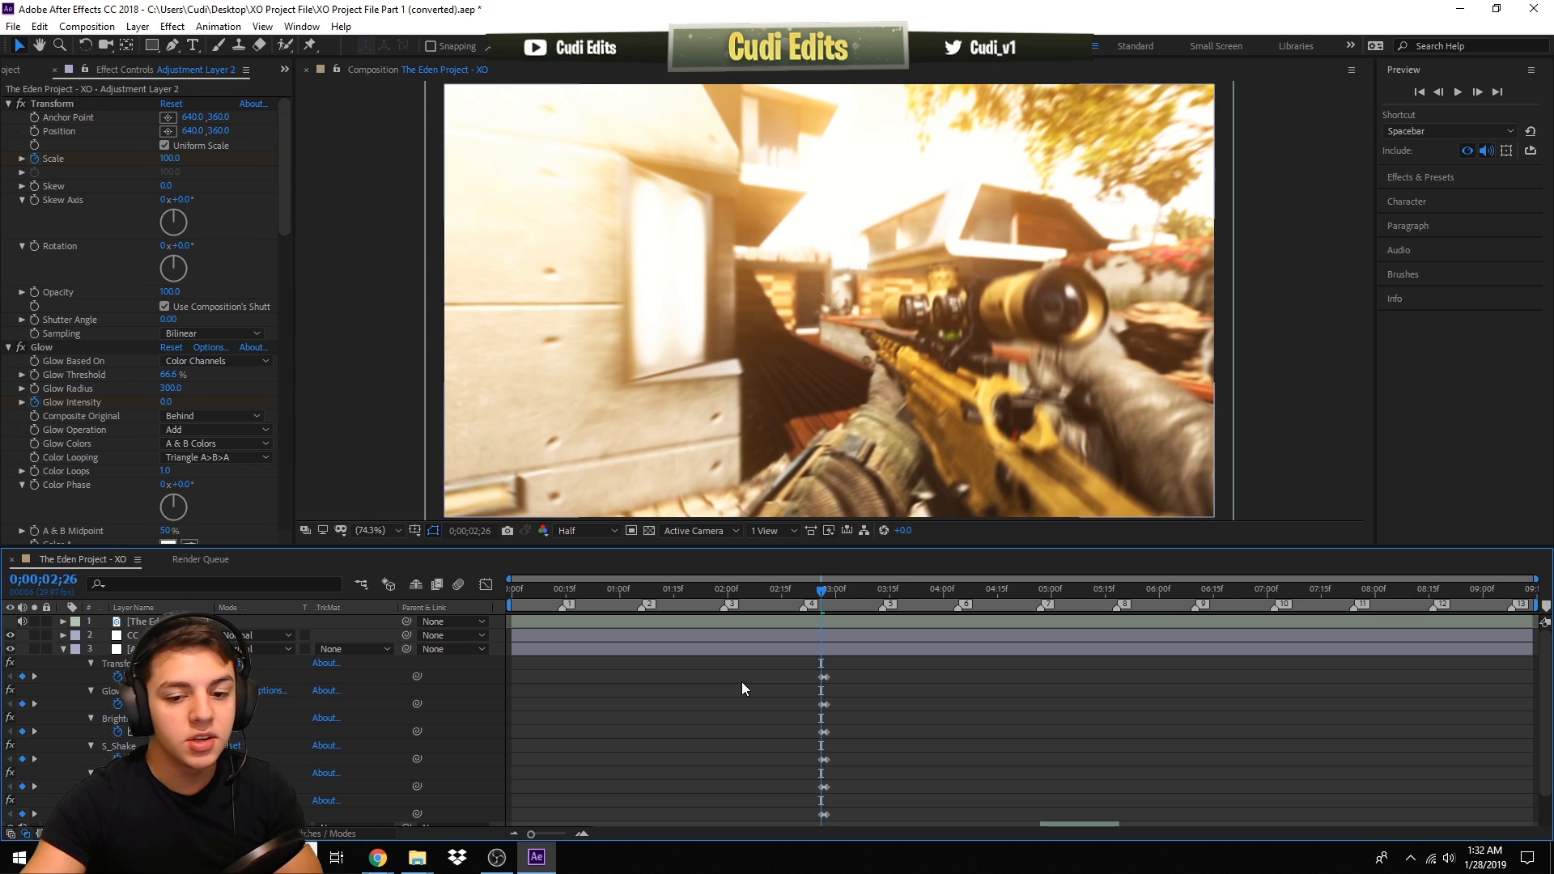
{"action": "left_click", "coordinate": [810, 648]}
{"action": "scroll", "coordinate": [704, 721], "scroll_direction": "down", "scroll_amount": 2}
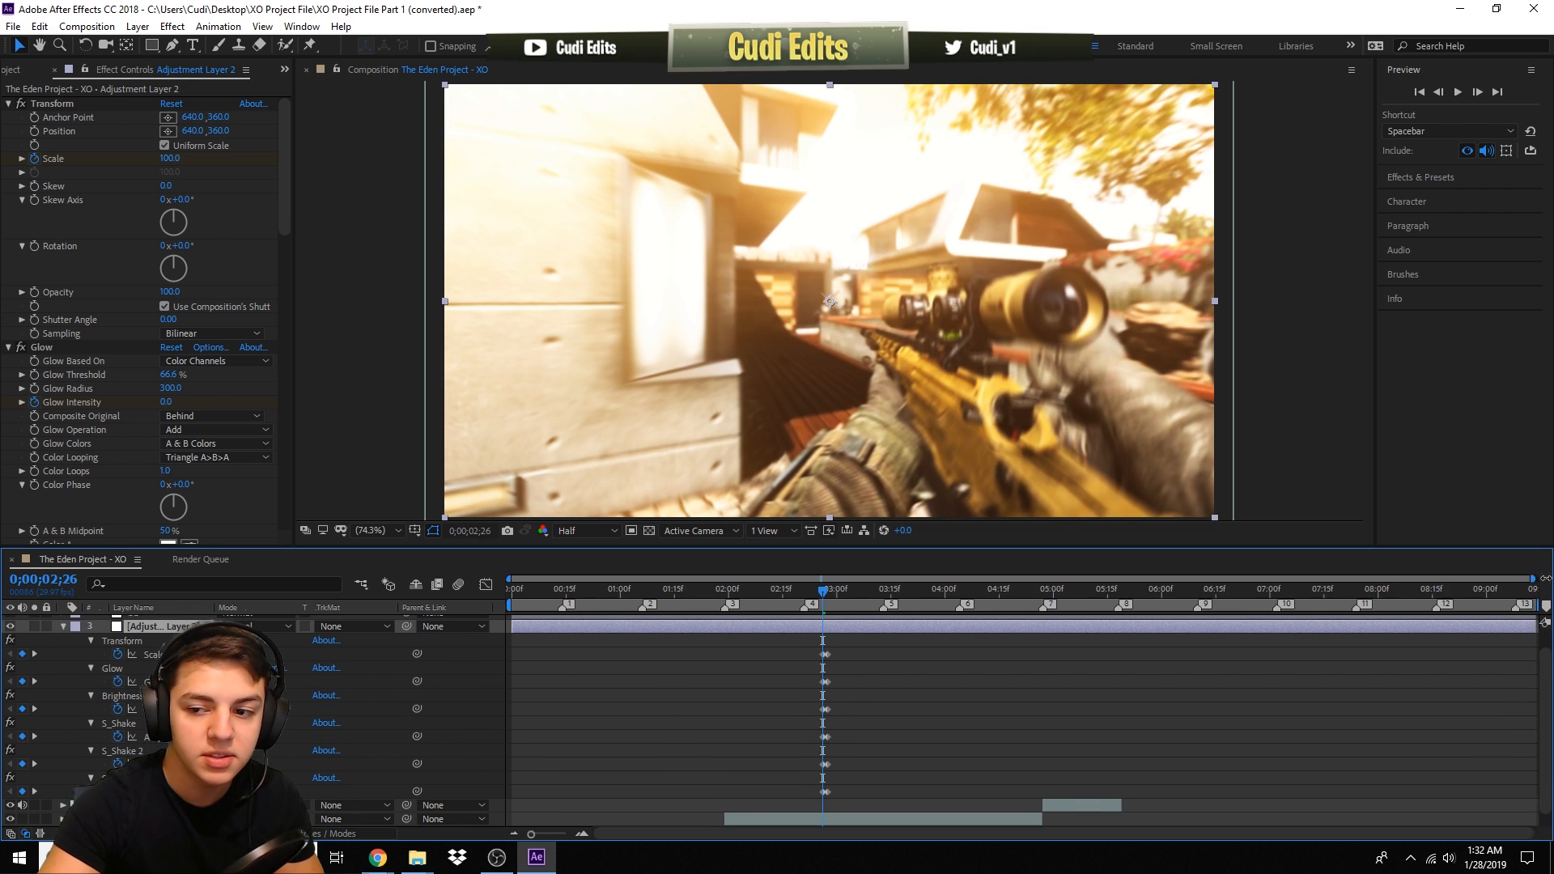
{"action": "left_click_drag", "start_coordinate": [1538, 579], "coordinate": [1370, 581]}
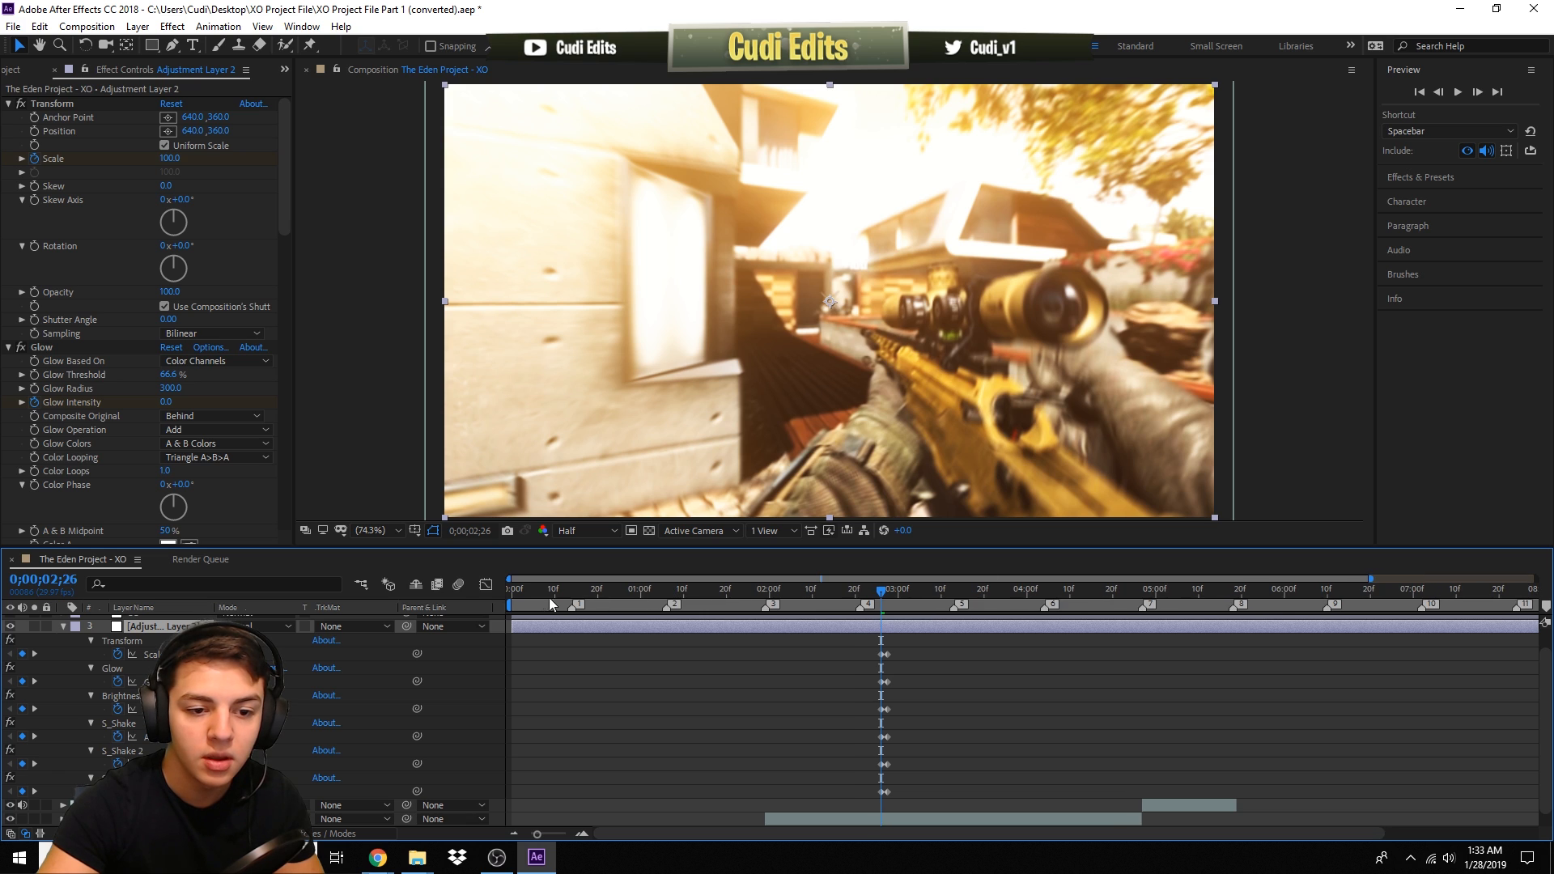
{"action": "left_click_drag", "start_coordinate": [509, 579], "coordinate": [627, 580]}
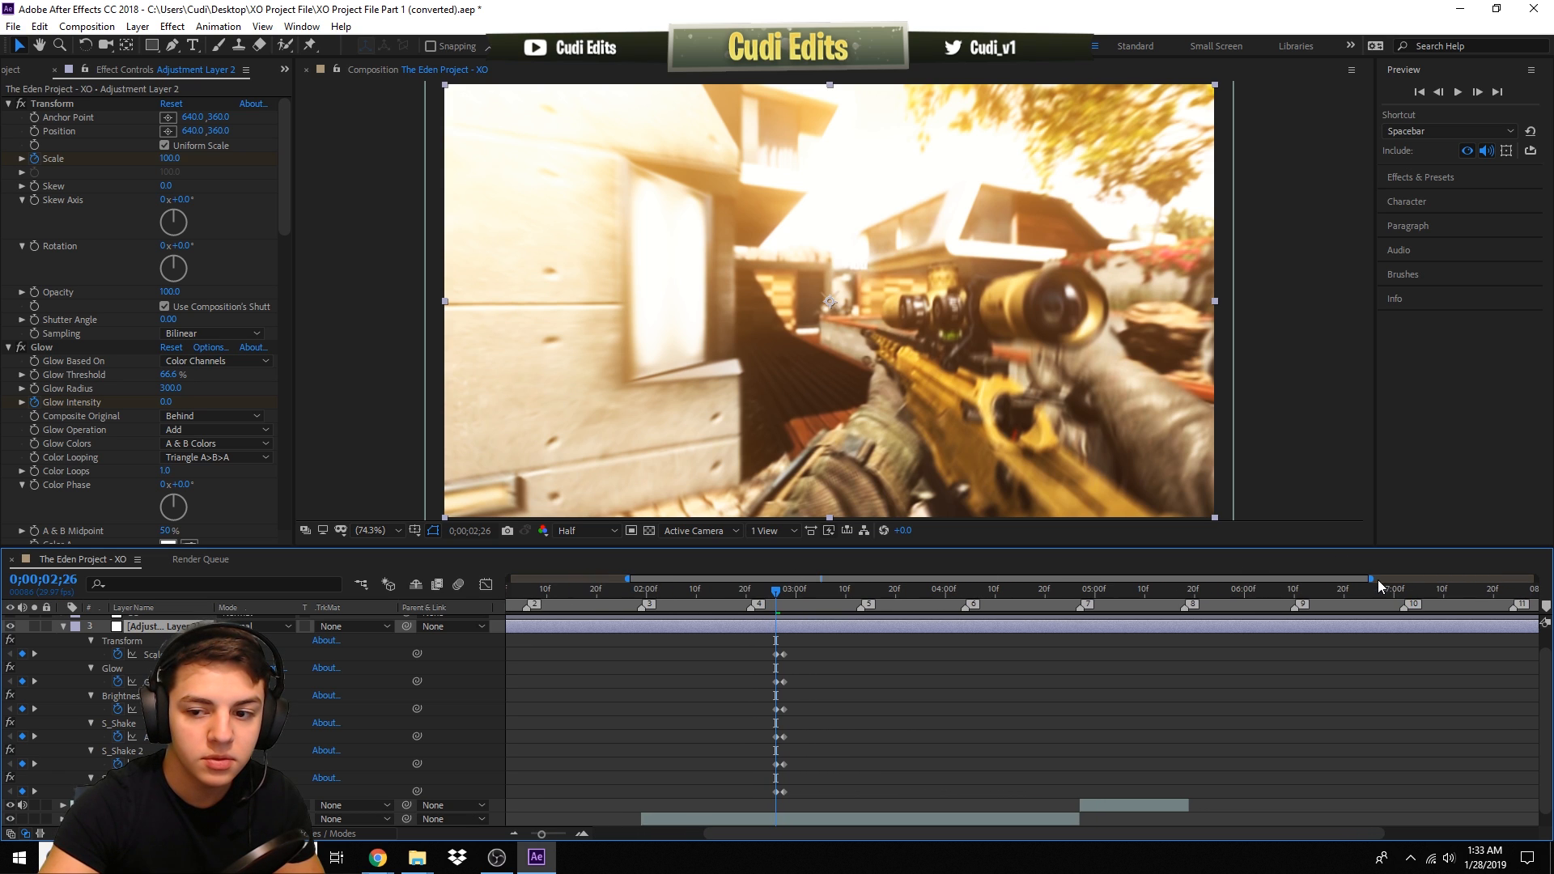
{"action": "left_click_drag", "start_coordinate": [1372, 578], "coordinate": [1007, 604]}
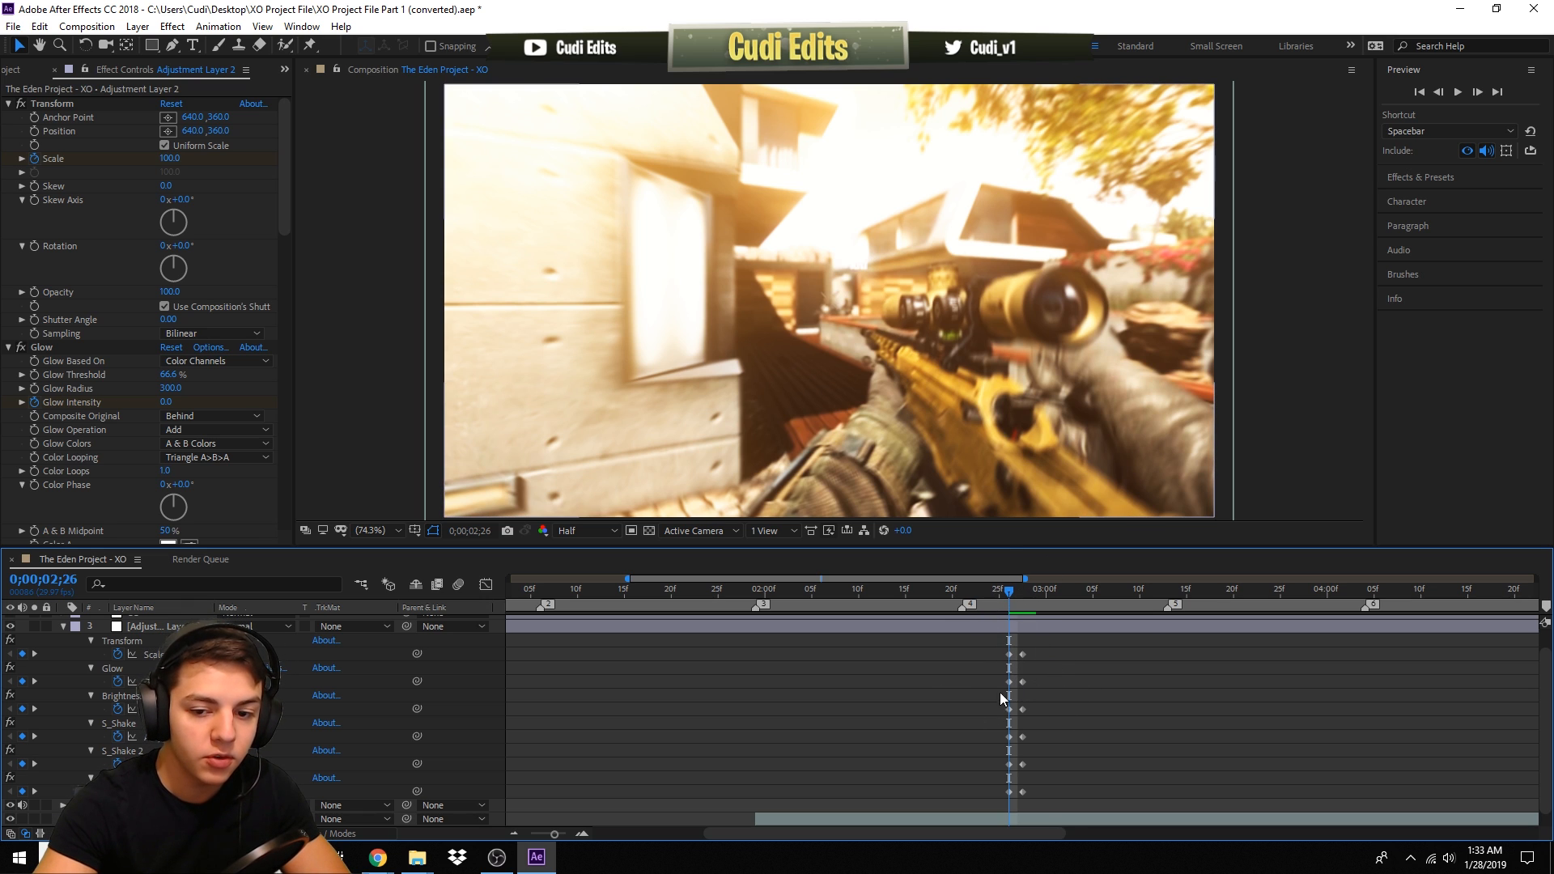
{"action": "left_click_drag", "start_coordinate": [1009, 587], "coordinate": [1018, 594]}
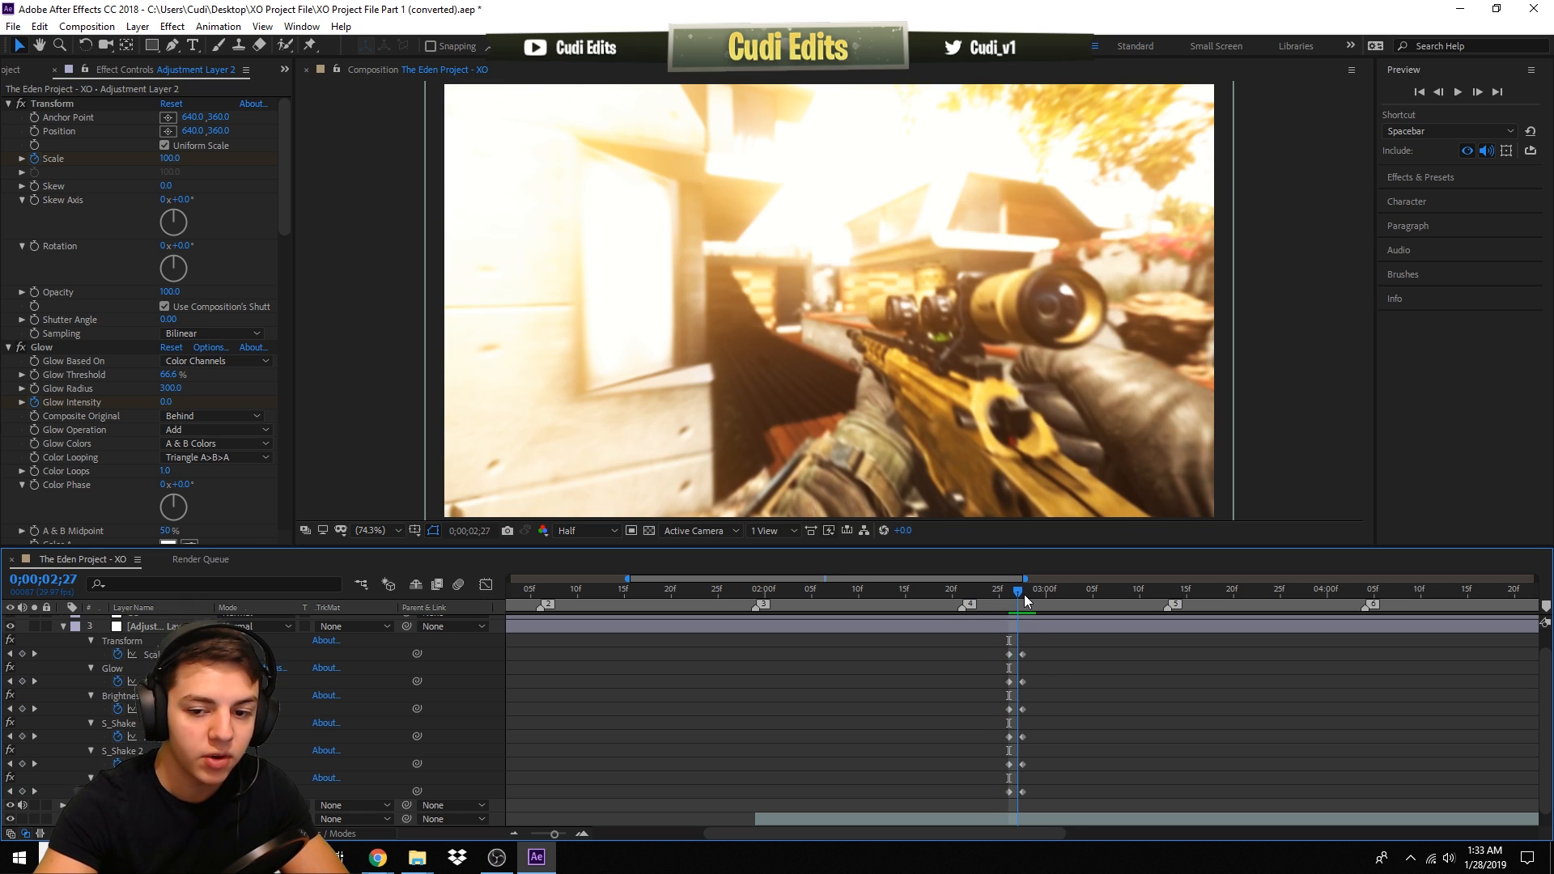
{"action": "left_click_drag", "start_coordinate": [1043, 653], "coordinate": [1032, 801]}
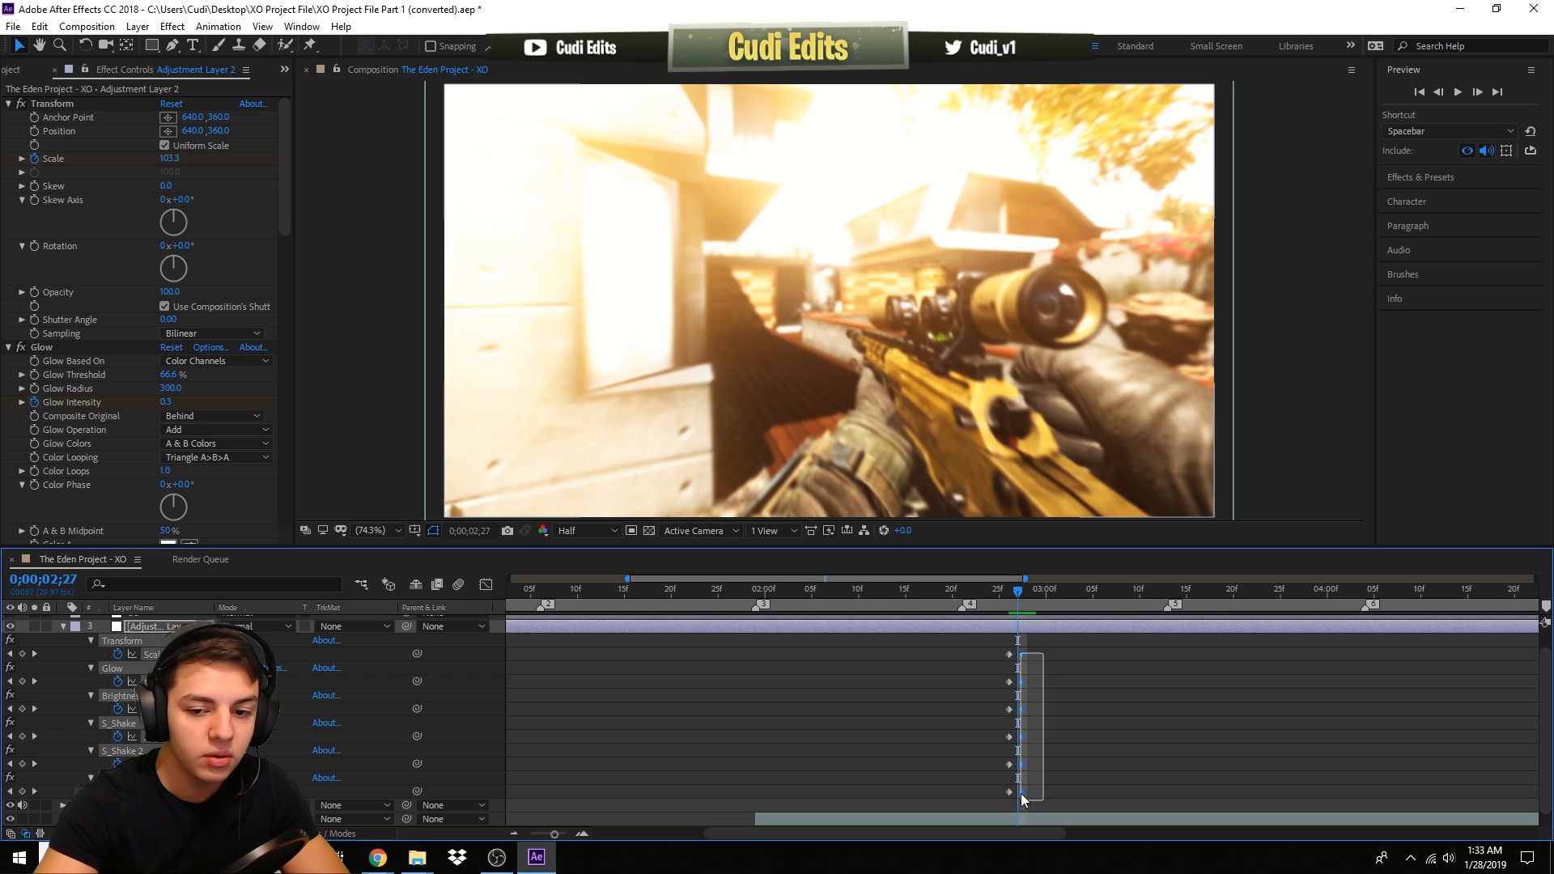
{"action": "left_click_drag", "start_coordinate": [1023, 656], "coordinate": [1018, 662]}
{"action": "left_click", "coordinate": [1019, 663]}
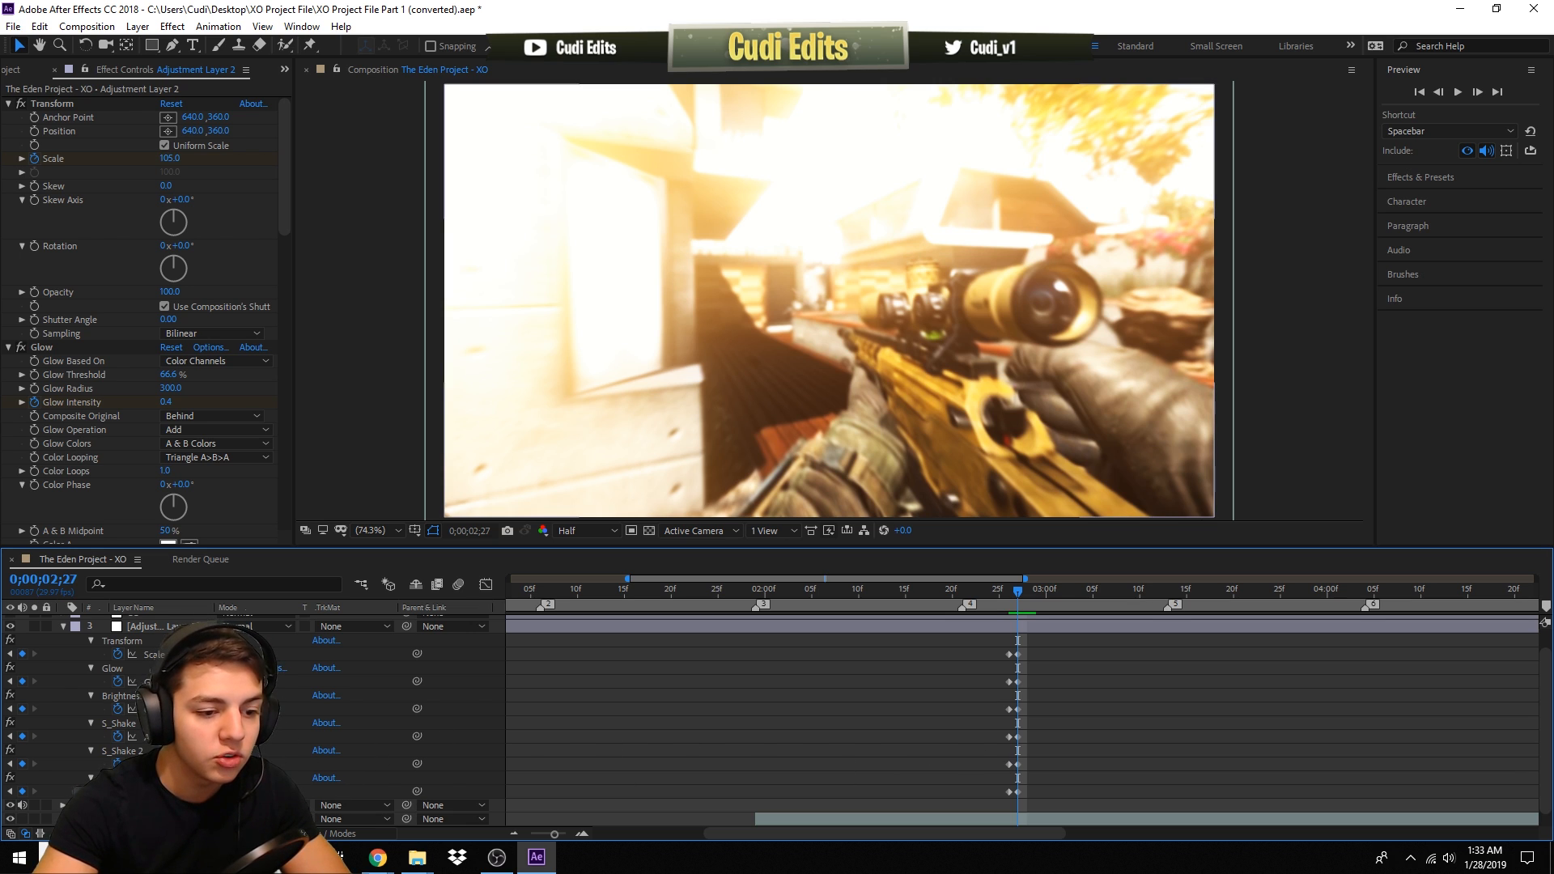
{"action": "left_click", "coordinate": [180, 627]}
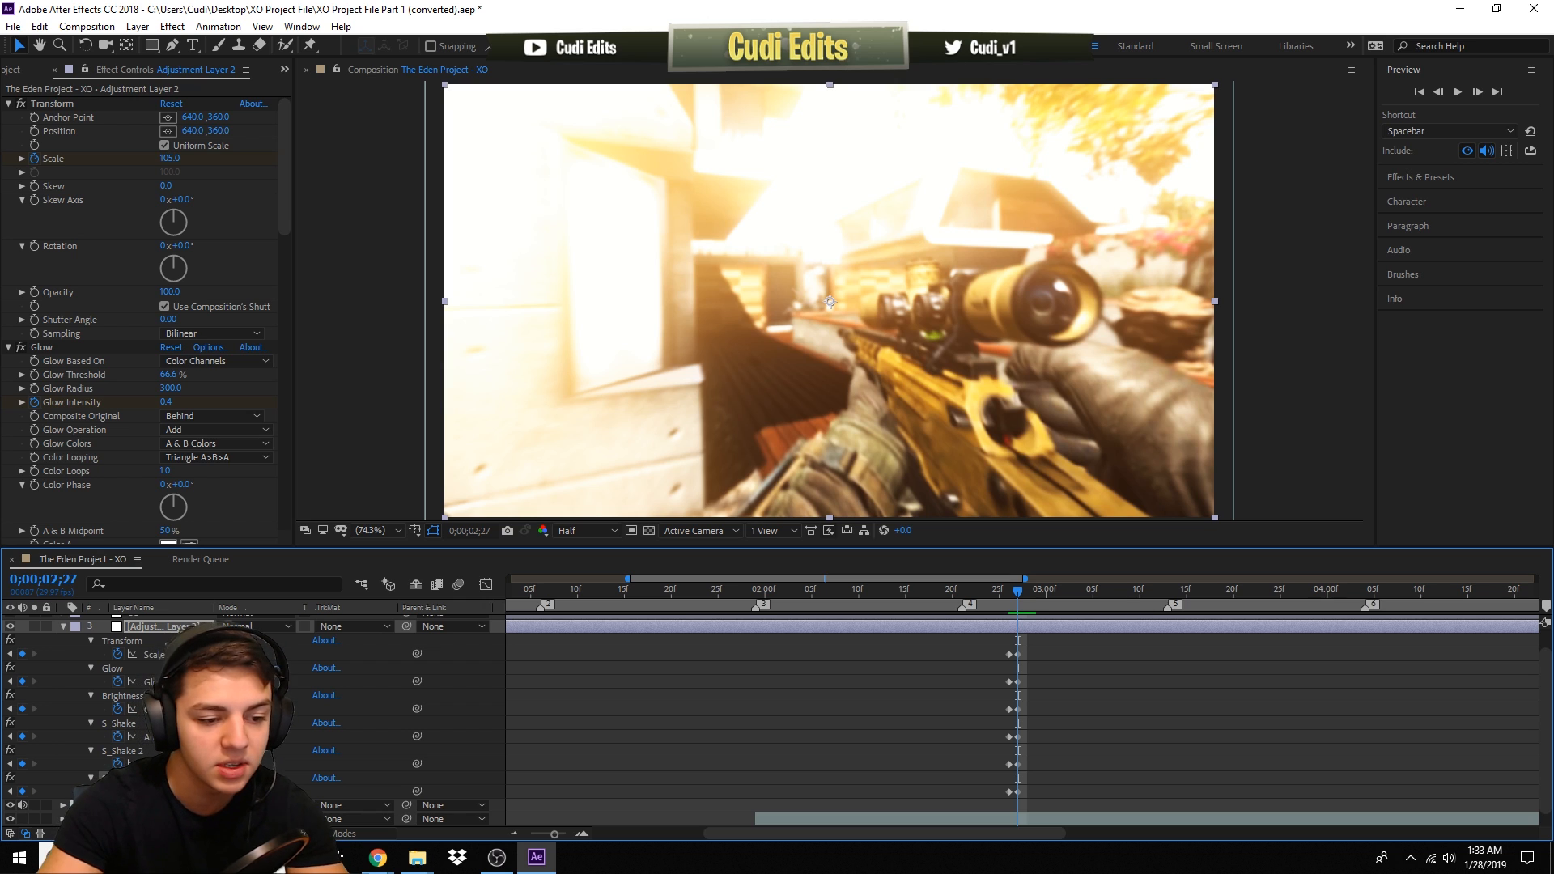
{"action": "scroll", "coordinate": [252, 712], "scroll_direction": "up", "scroll_amount": 1}
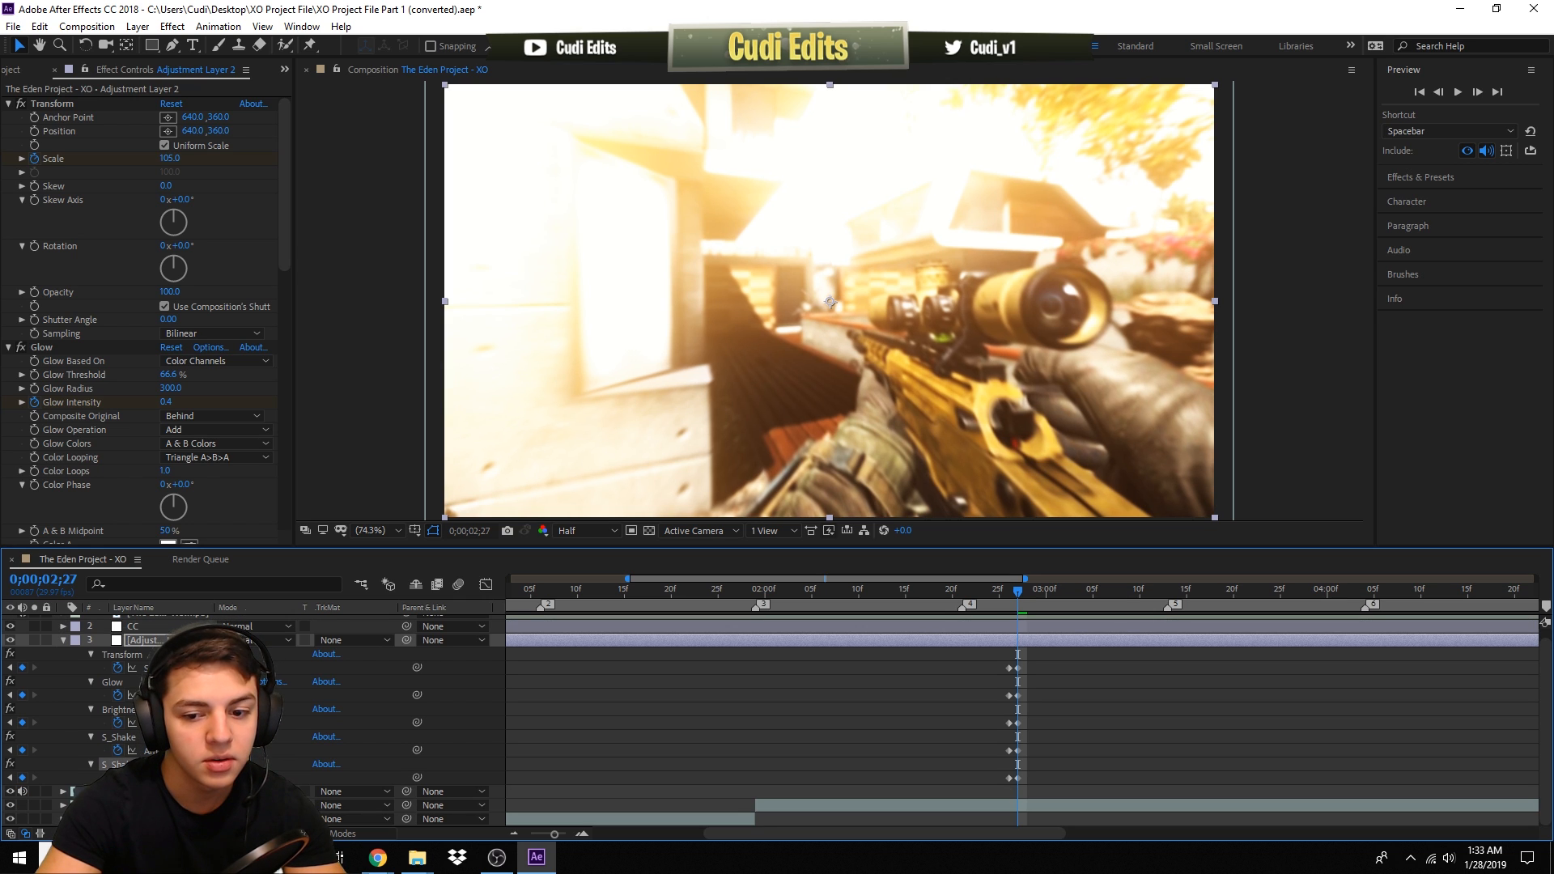
{"action": "scroll", "coordinate": [1044, 670], "scroll_direction": "up", "scroll_amount": 1}
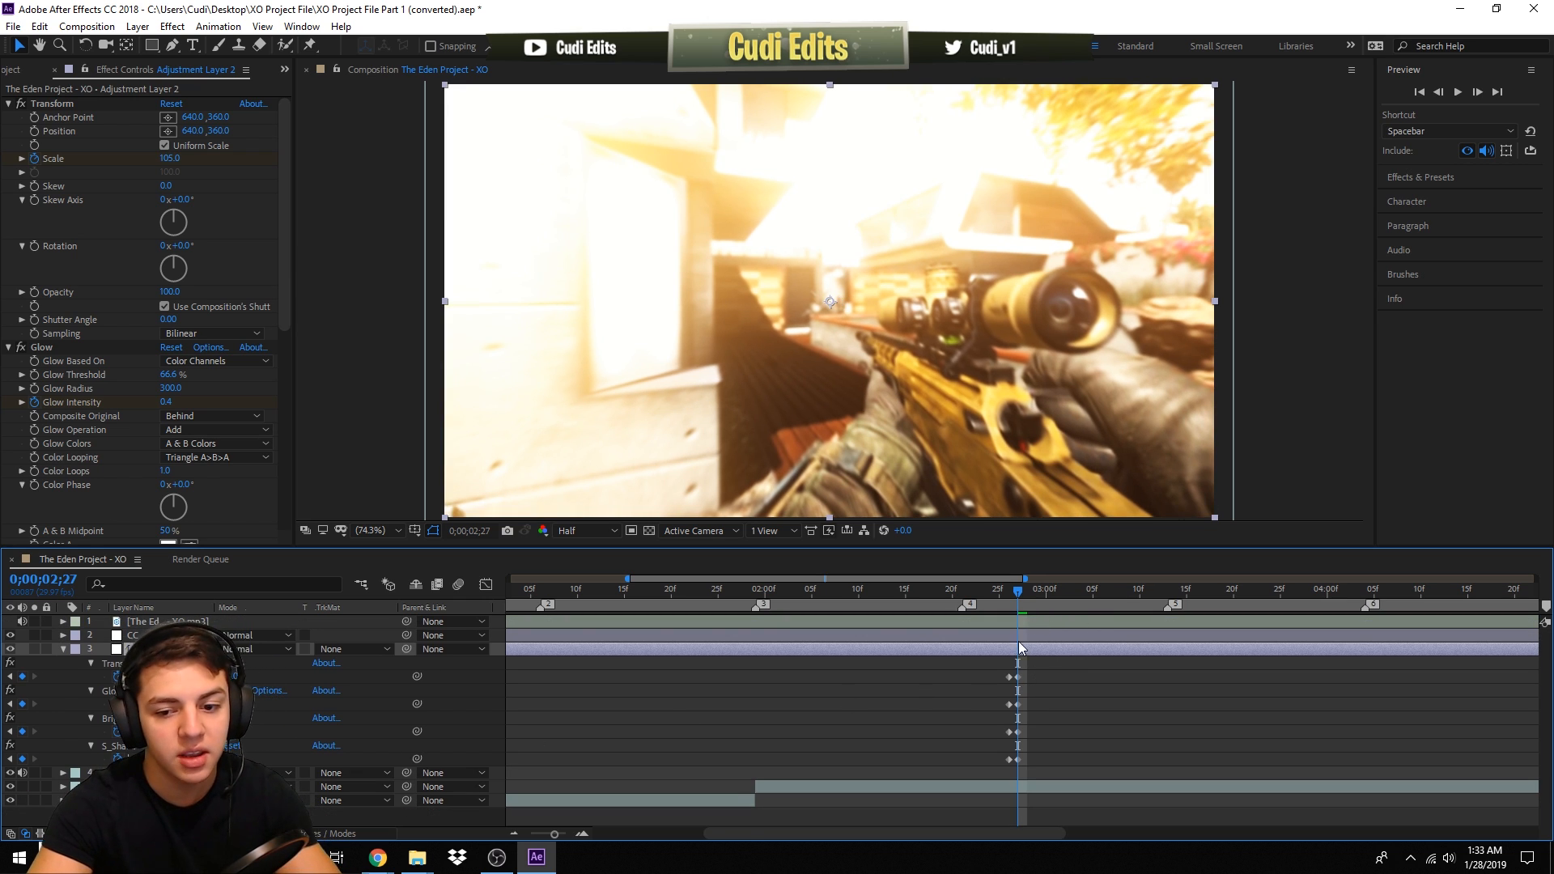
{"action": "mouse_move", "coordinate": [1014, 592]}
{"action": "left_mouse_down"}
{"action": "mouse_move", "coordinate": [1032, 596]}
{"action": "mouse_move", "coordinate": [1011, 607]}
{"action": "left_mouse_up"}
{"action": "key", "text": "ctrl+z"}
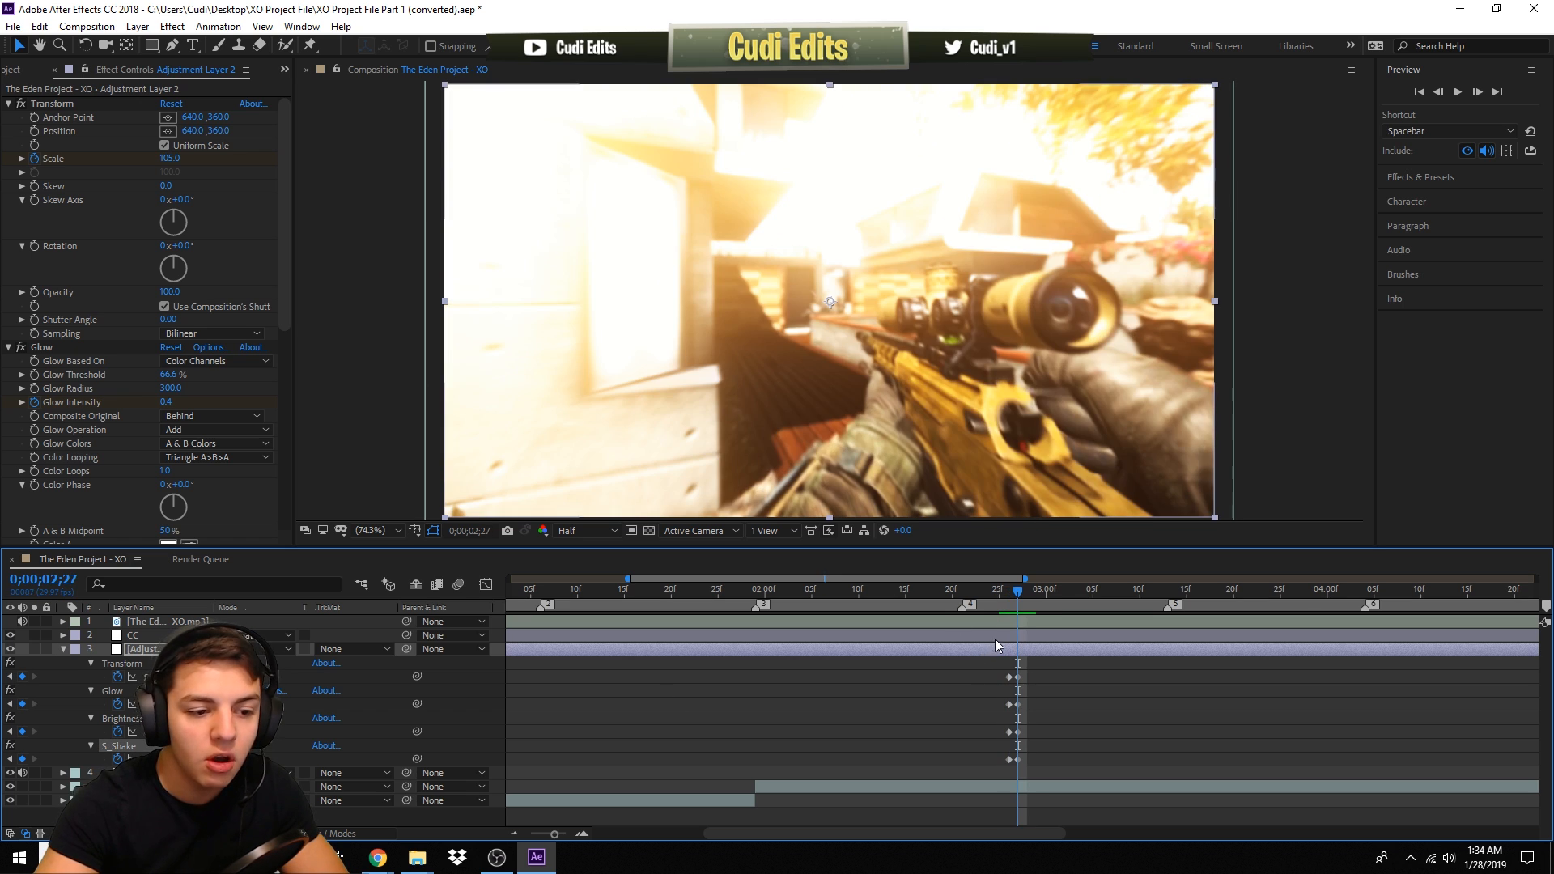
- Move the pump keyframes to around the 2-second mark and paste a copy of them at 0;00;02;21
{"action": "left_click_drag", "start_coordinate": [986, 665], "coordinate": [1048, 769]}
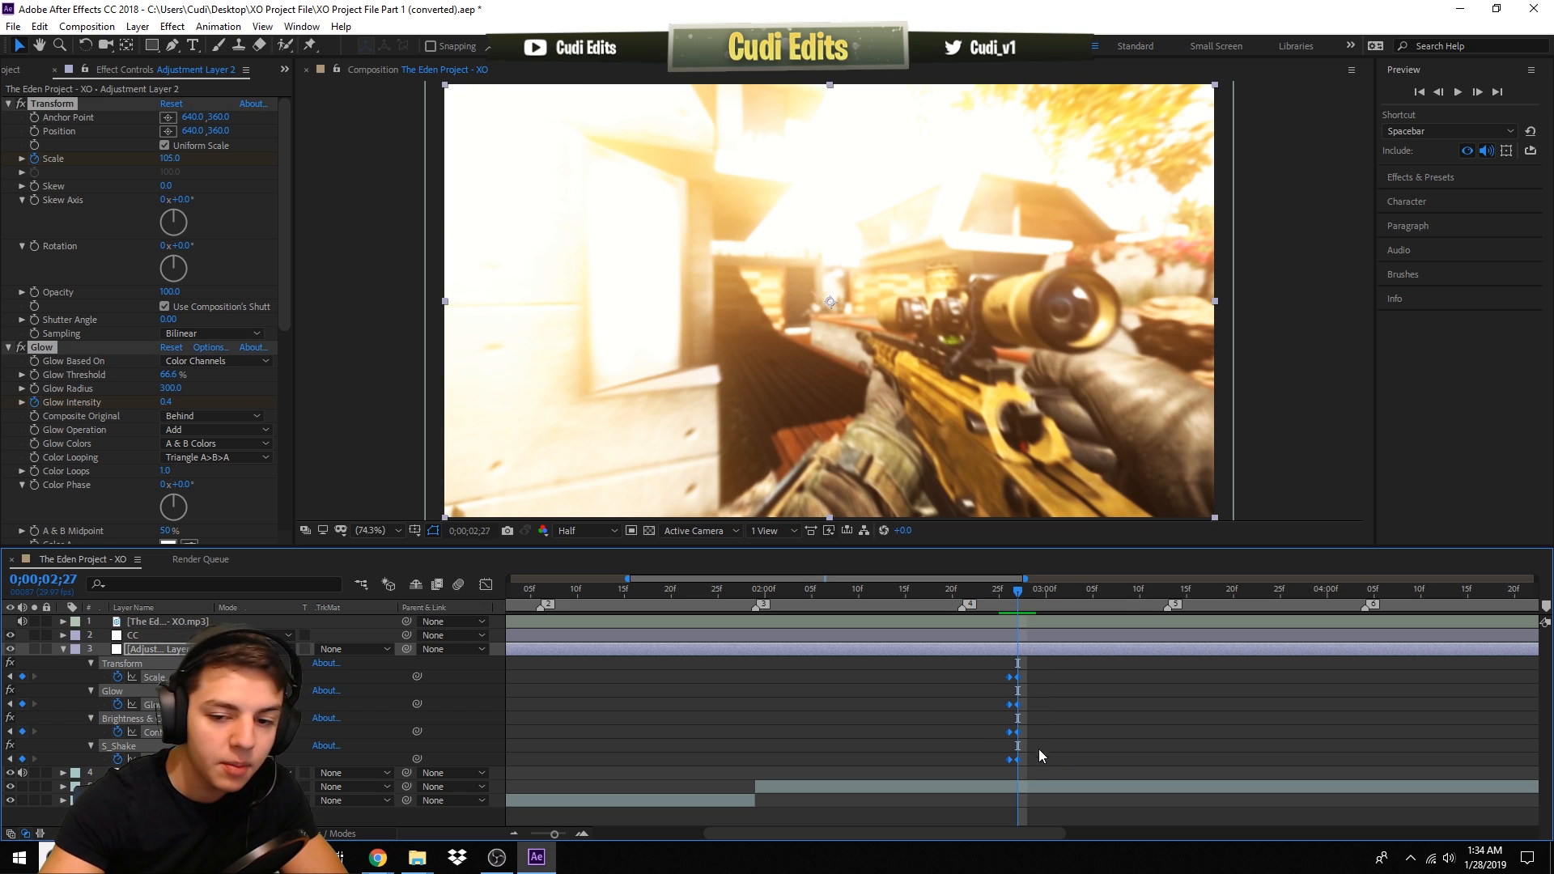
{"action": "left_click_drag", "start_coordinate": [996, 684], "coordinate": [744, 684]}
{"action": "left_click_drag", "start_coordinate": [757, 608], "coordinate": [969, 607]}
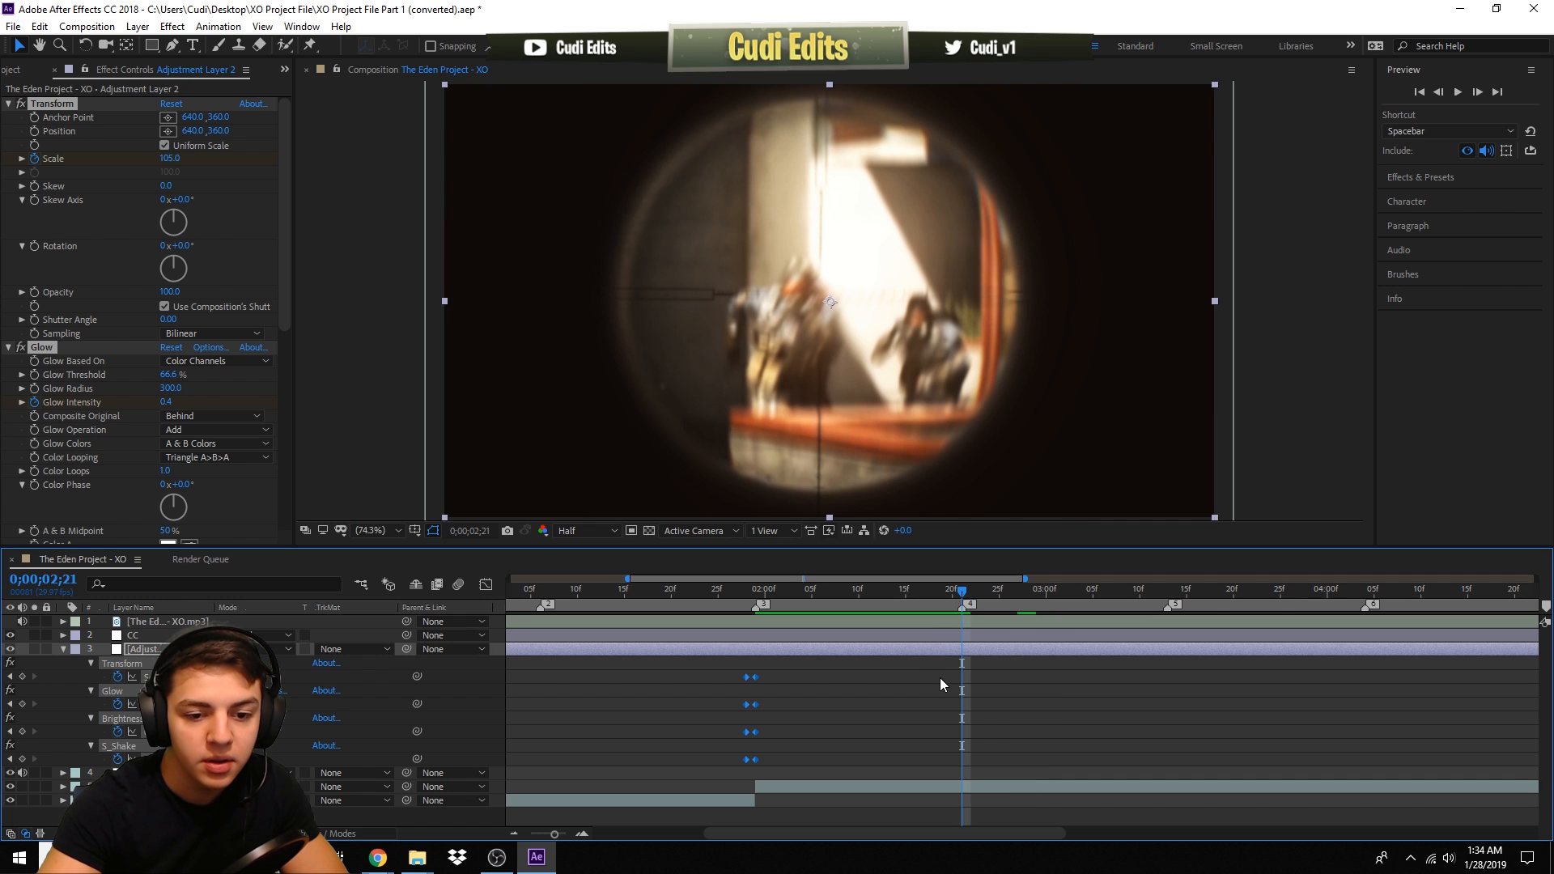
{"action": "key", "text": "ctrl+v"}
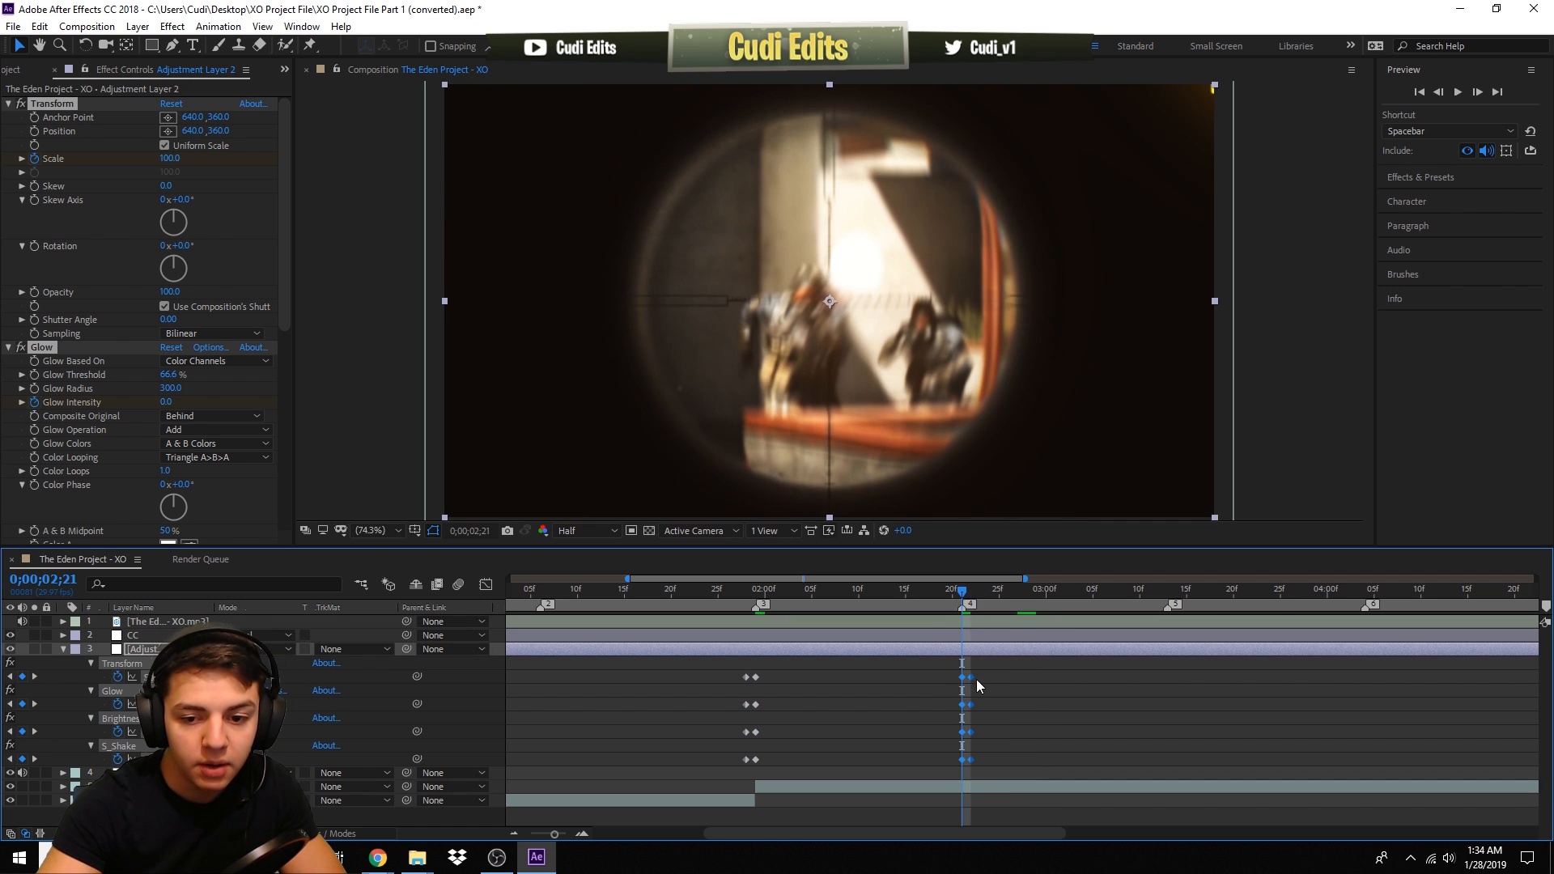
{"action": "left_click_drag", "start_coordinate": [966, 684], "coordinate": [960, 679]}
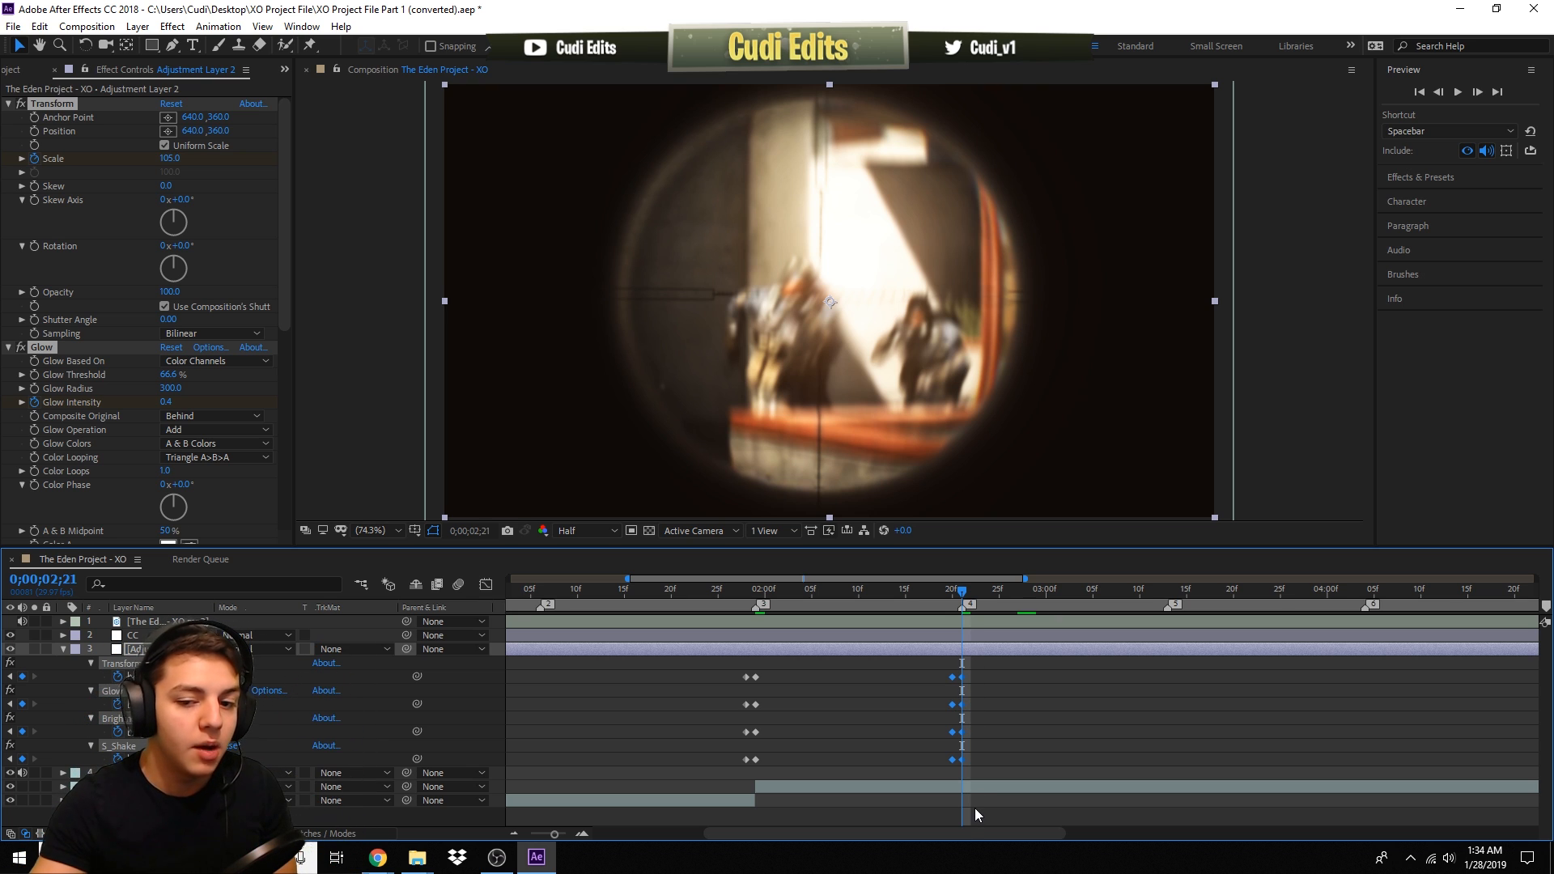
- Paste further copies of the pump keyframes at 0;00;03;13 and 0;00;04;04
{"action": "left_click", "coordinate": [1167, 590]}
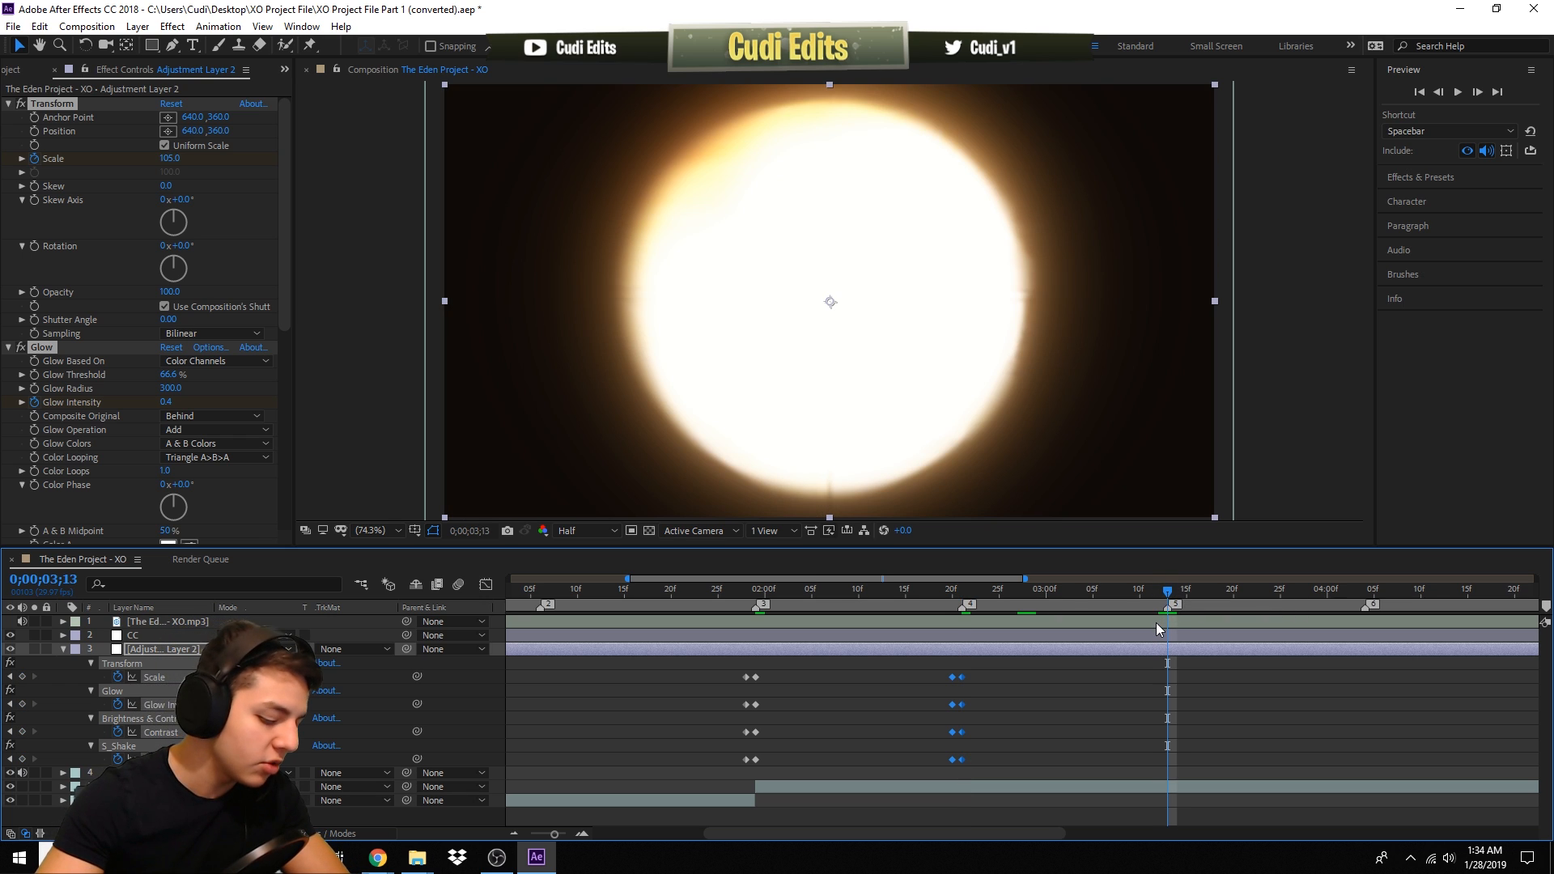
{"action": "key", "text": "ctrl+v"}
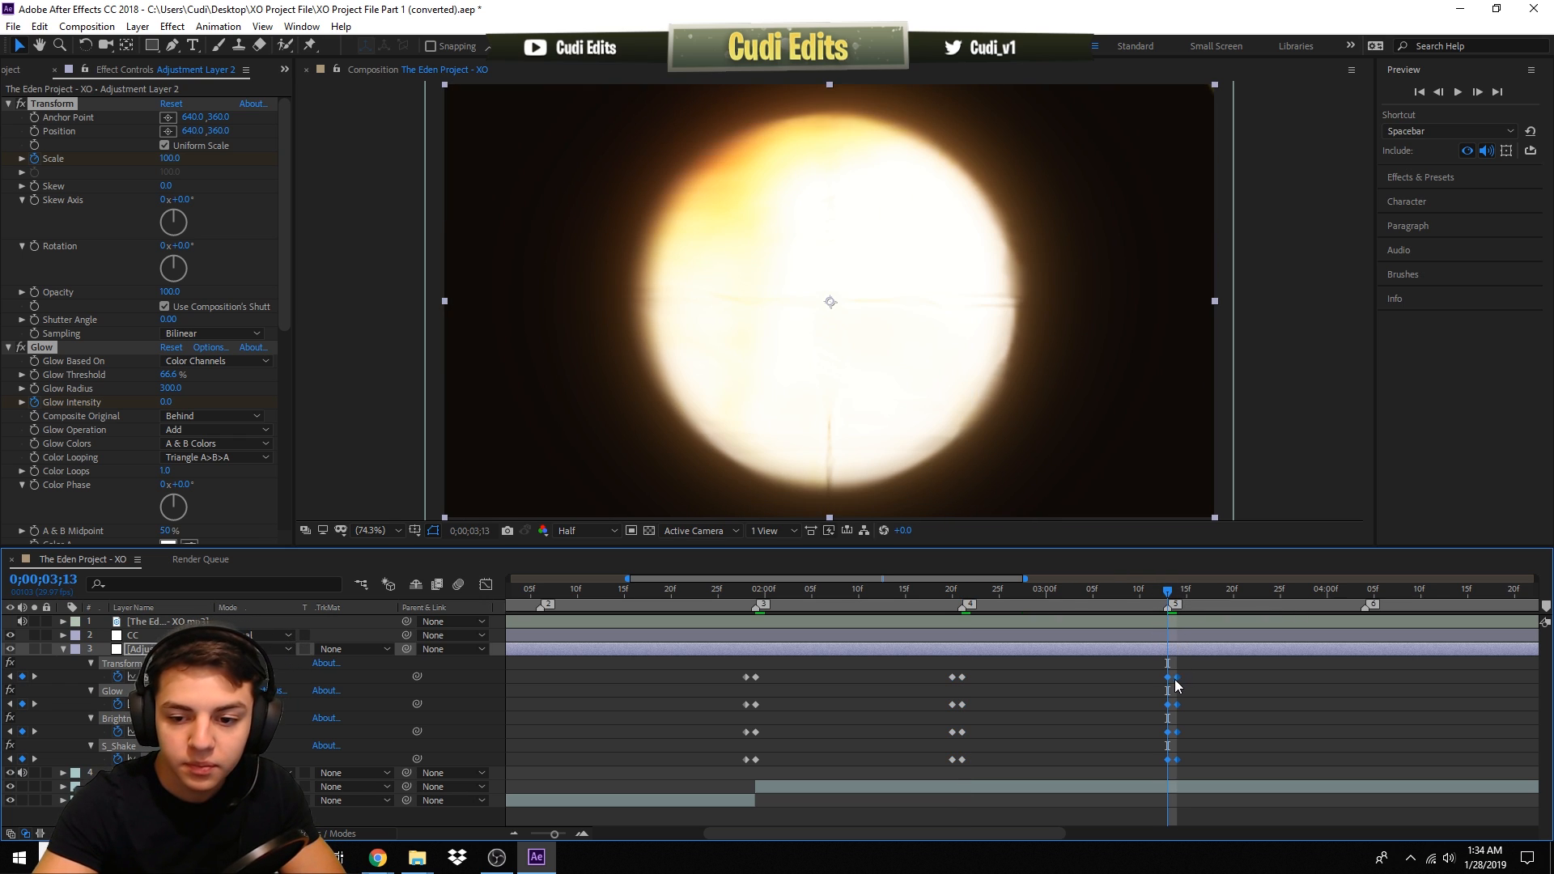
{"action": "left_click_drag", "start_coordinate": [1177, 686], "coordinate": [1168, 685]}
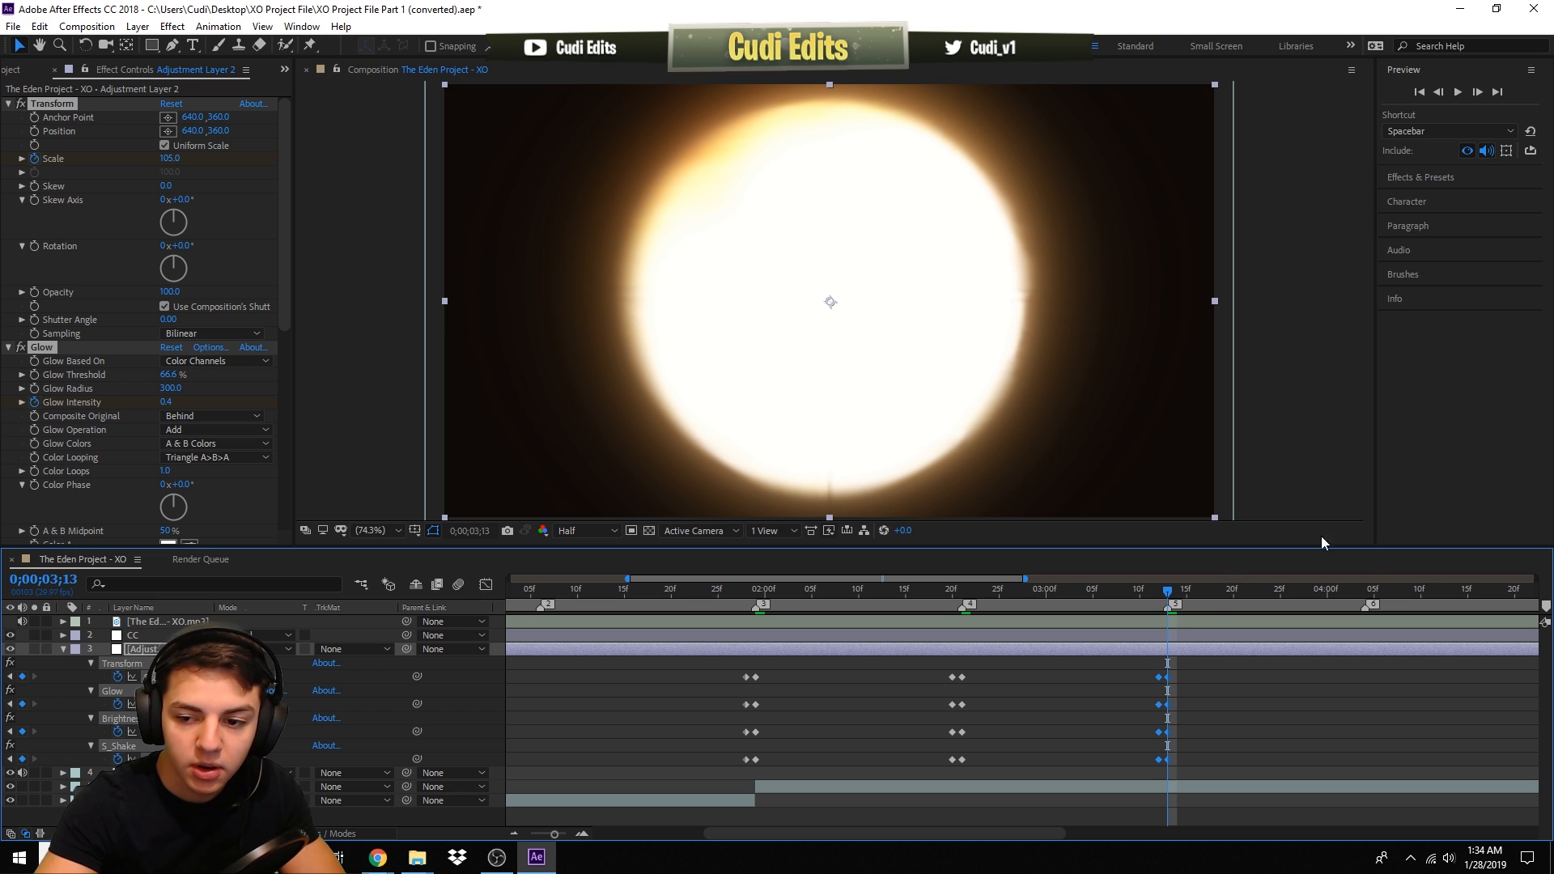
{"action": "left_click", "coordinate": [1365, 590]}
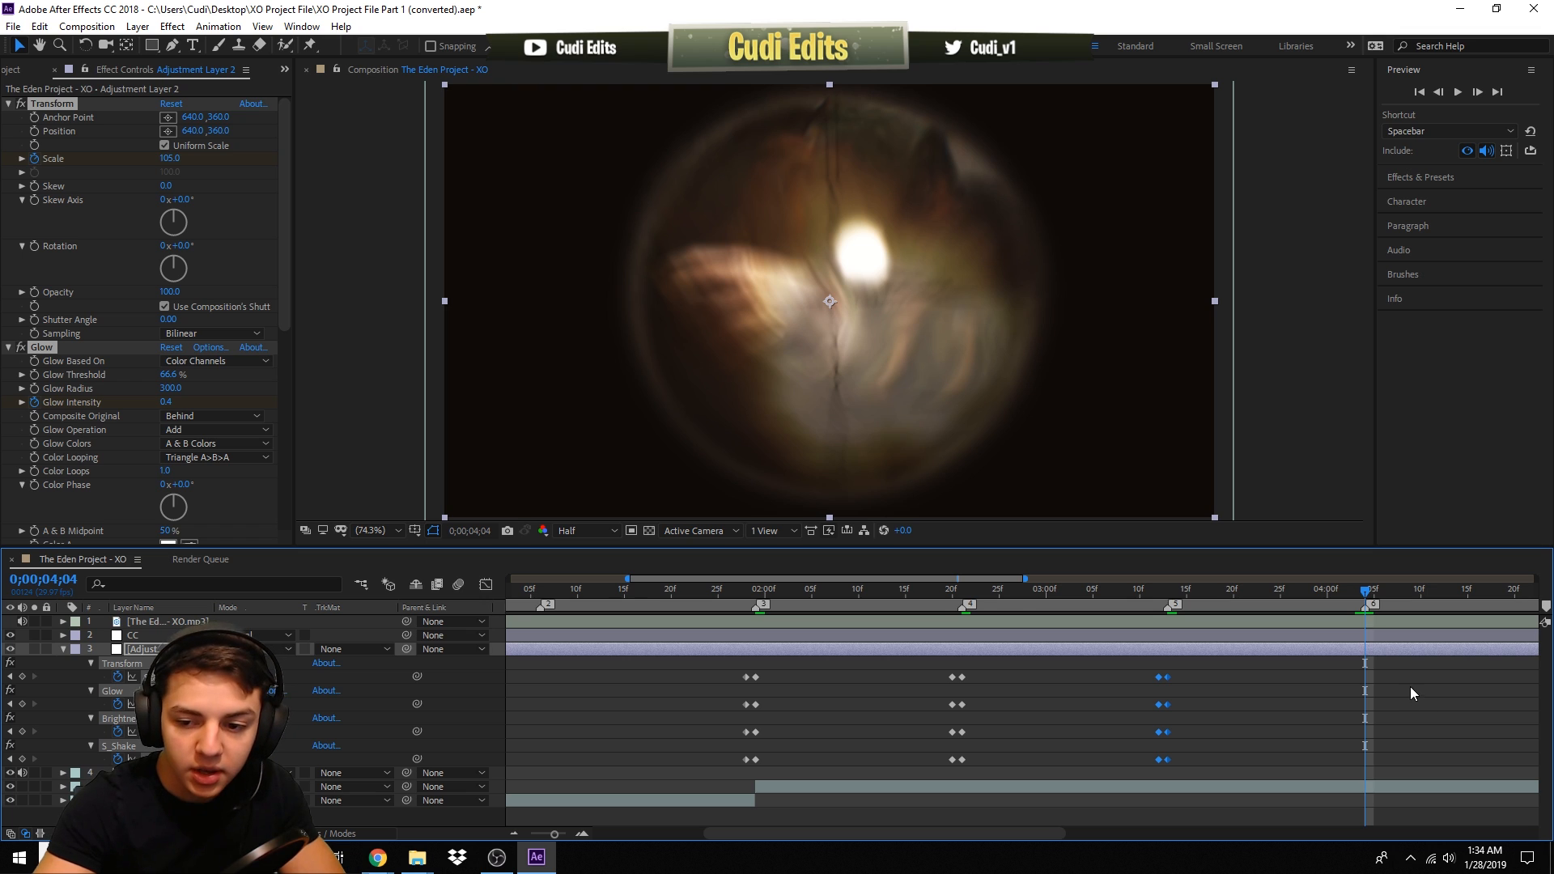
{"action": "key", "text": "ctrl+v"}
{"action": "left_click_drag", "start_coordinate": [1374, 681], "coordinate": [1367, 680]}
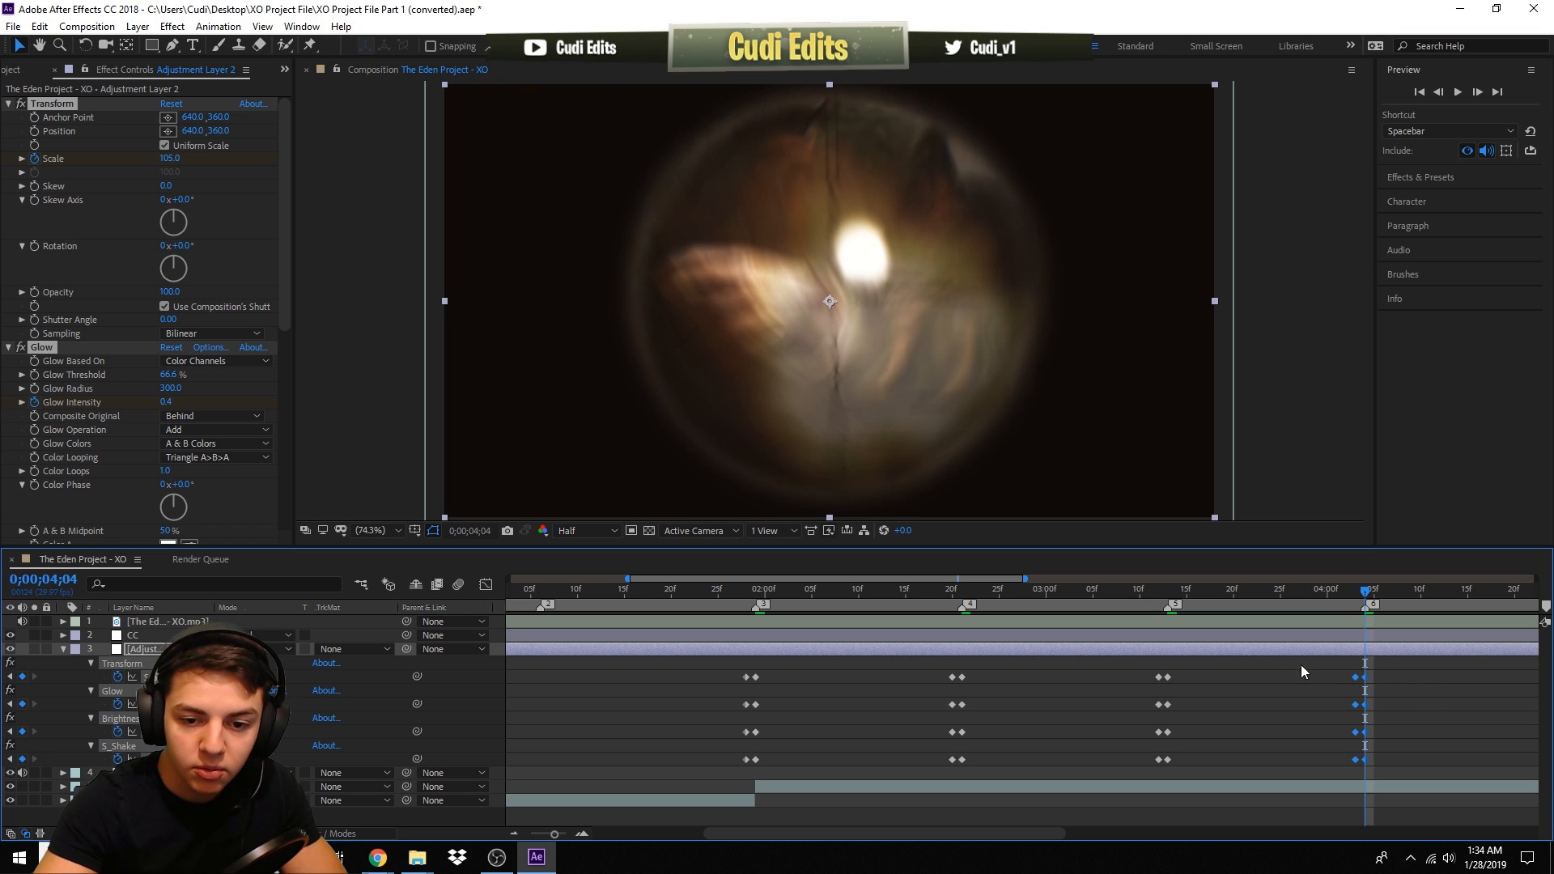
- Paste more copies of the pump keyframes at 0;00;04;27 and 0;00;05;18
{"action": "left_click_drag", "start_coordinate": [1024, 577], "coordinate": [1214, 579]}
{"action": "left_click_drag", "start_coordinate": [1213, 593], "coordinate": [1229, 587]}
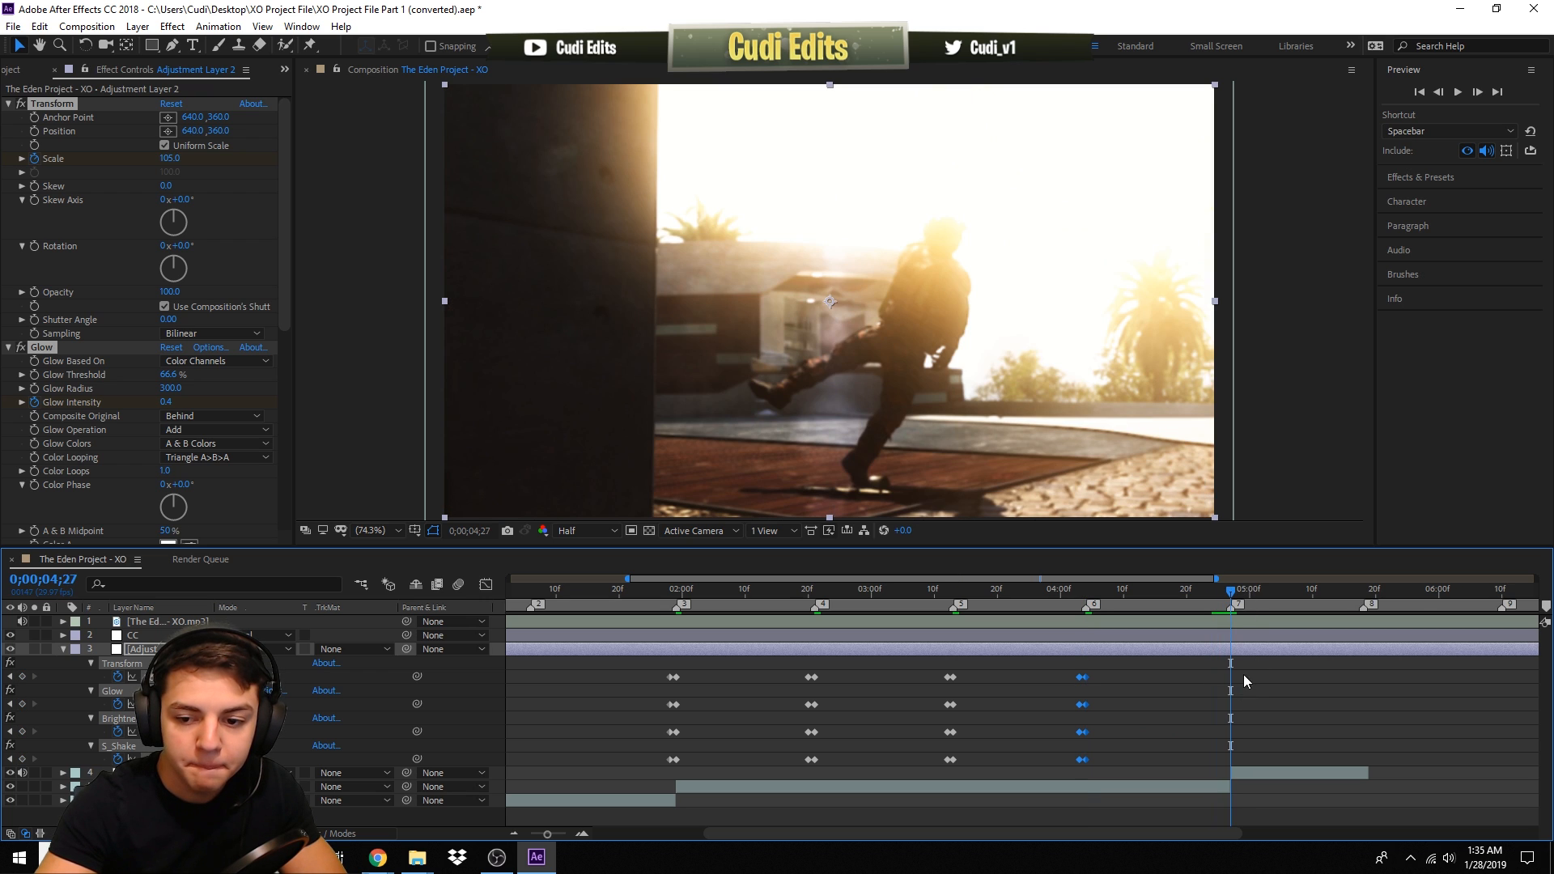
{"action": "key", "text": "ctrl+v"}
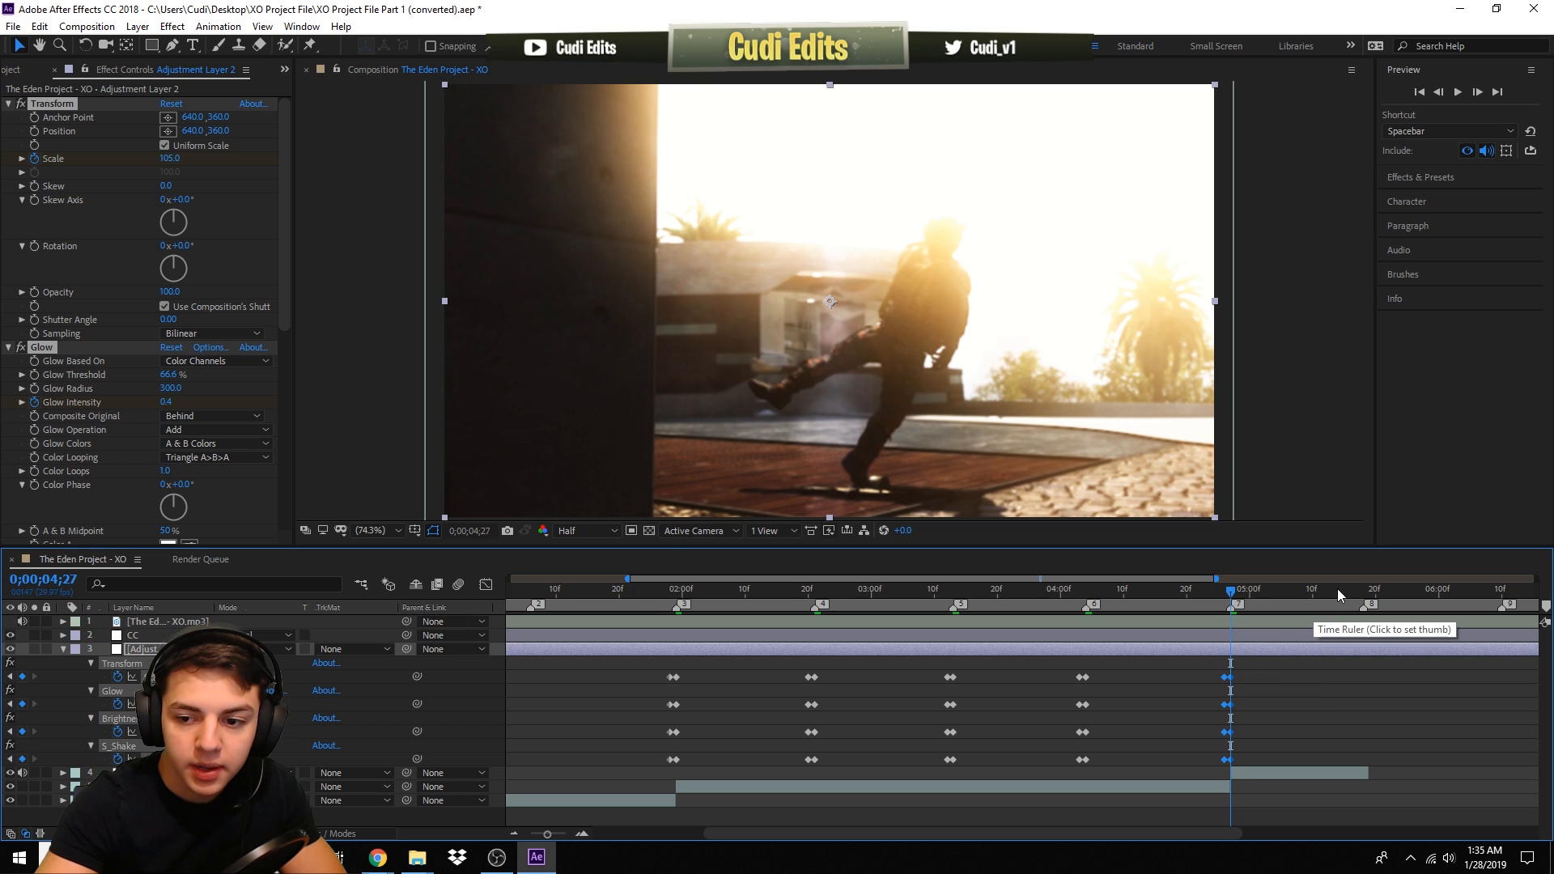
{"action": "left_click", "coordinate": [1362, 590]}
{"action": "key", "text": "ctrl+v"}
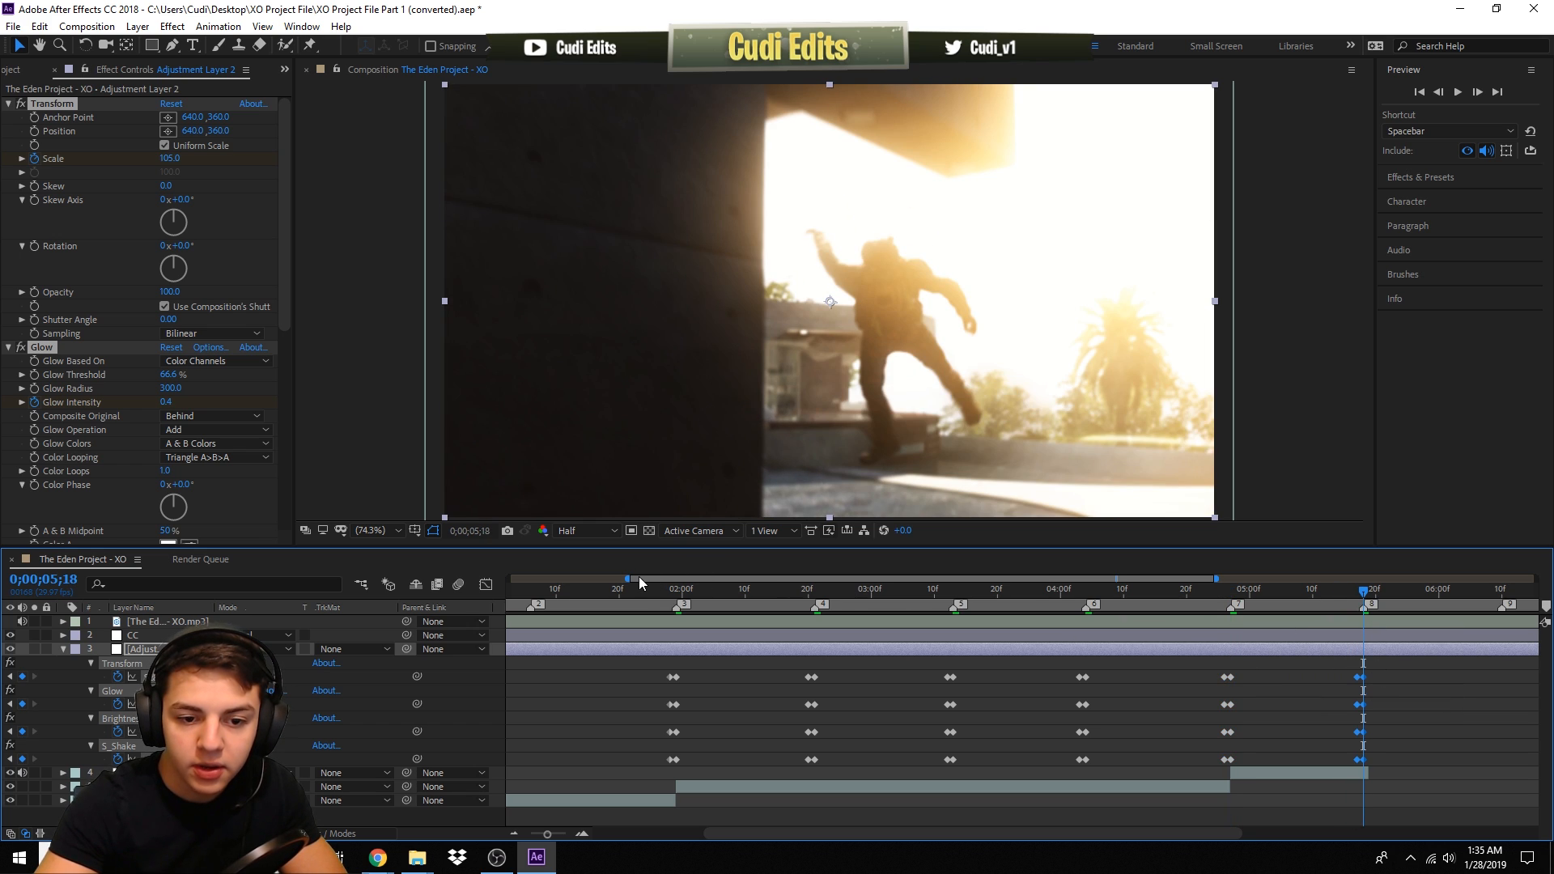
- Paste another copy of the pump keyframes at 0;00;00;14
{"action": "left_click_drag", "start_coordinate": [628, 578], "coordinate": [575, 623]}
{"action": "key", "text": "ctrl+v"}
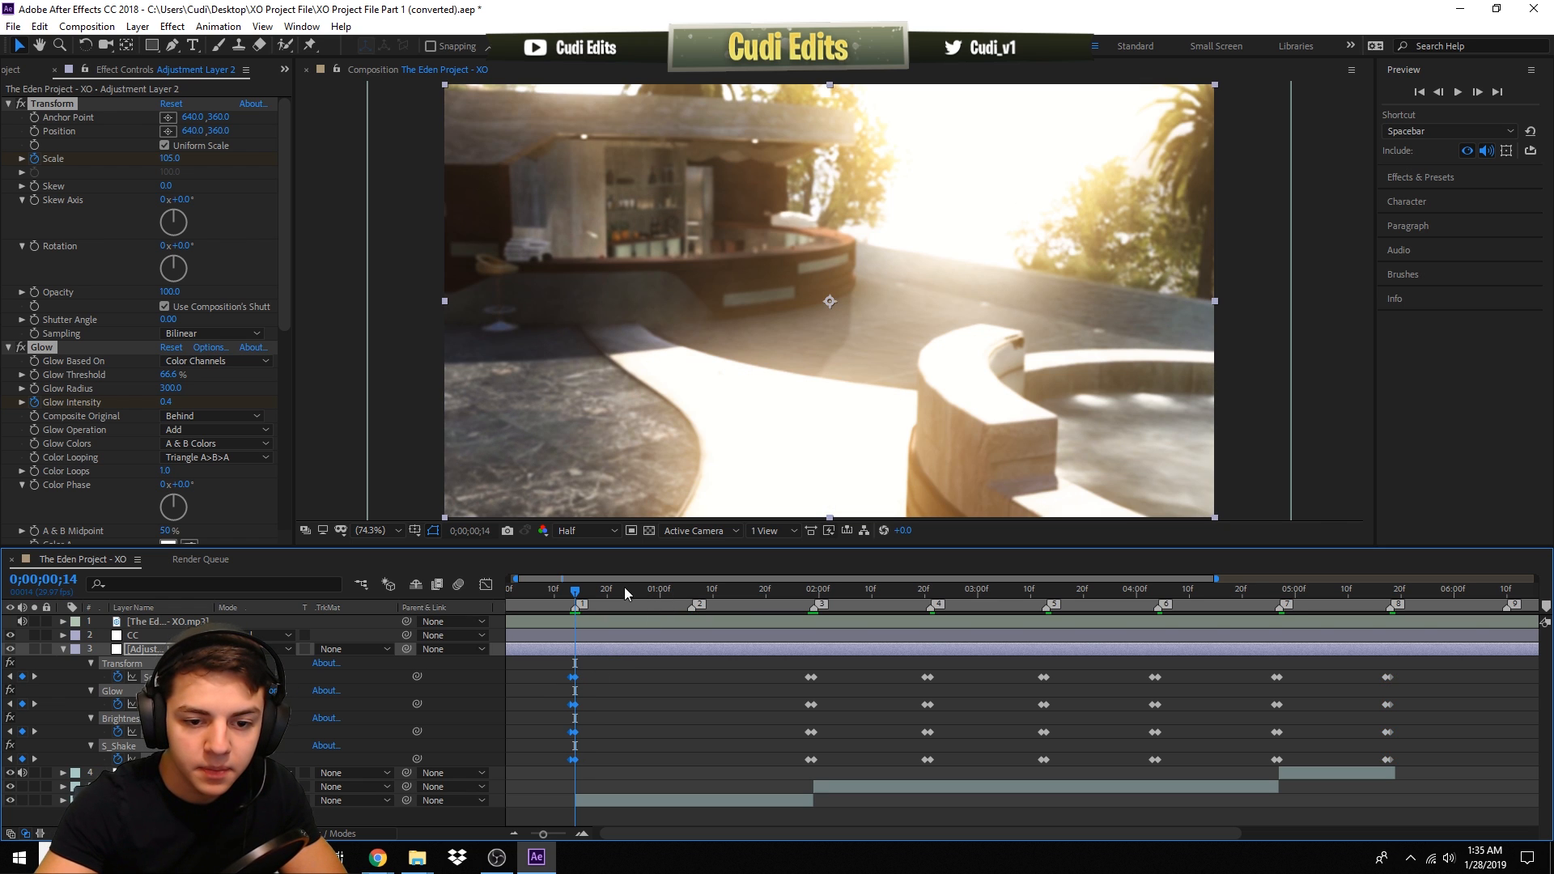
- Play back and scrub through the montage to review the pasted glow pumps
{"action": "left_click_drag", "start_coordinate": [588, 603], "coordinate": [581, 638]}
{"action": "key", "text": "space"}
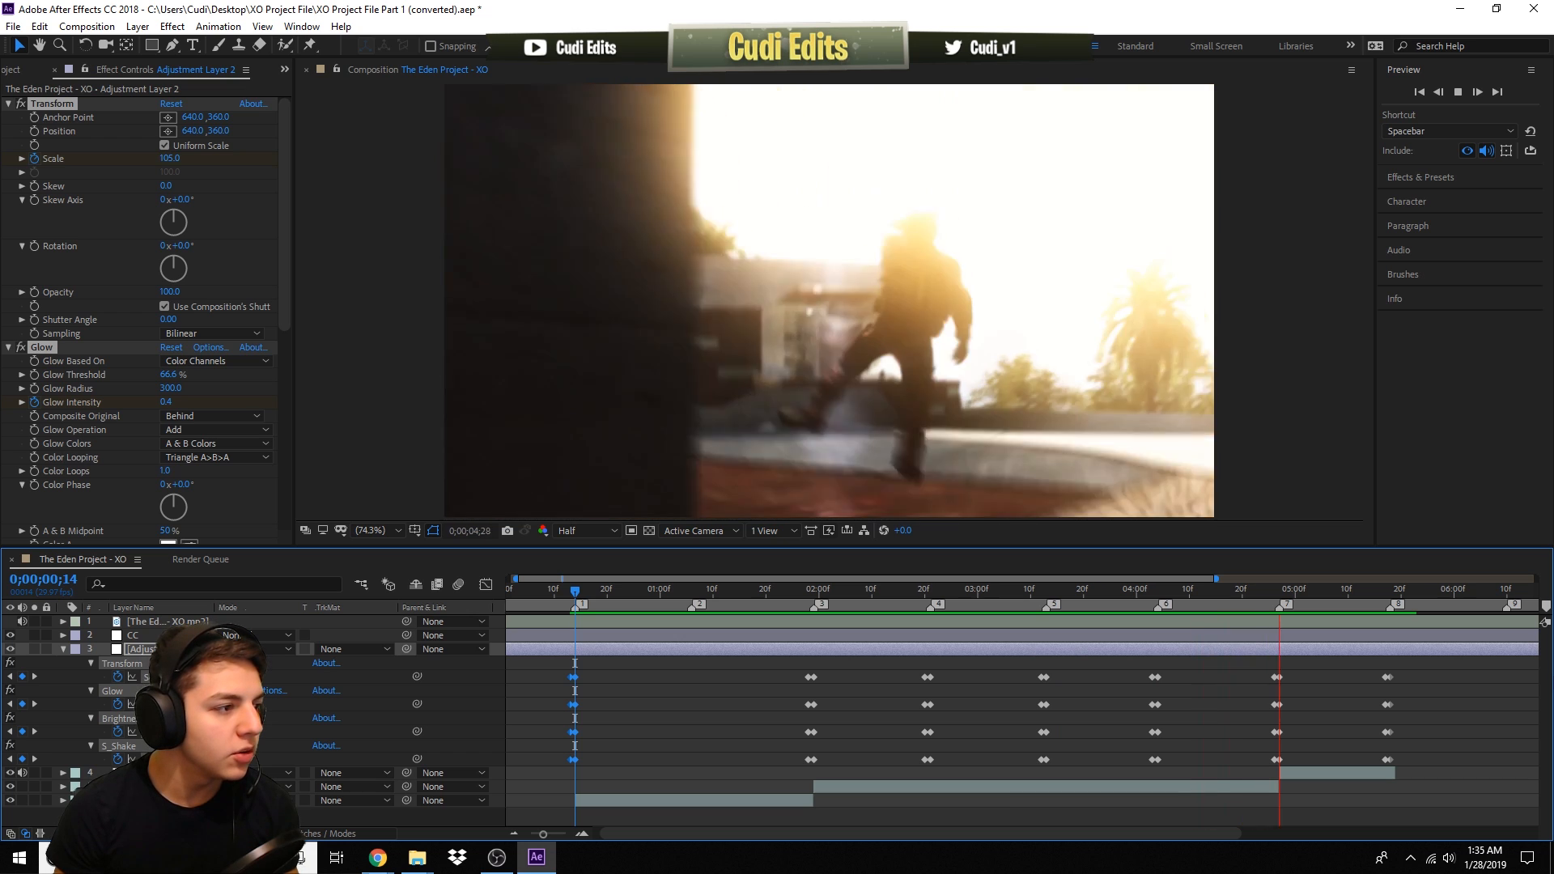
{"action": "key", "text": "space"}
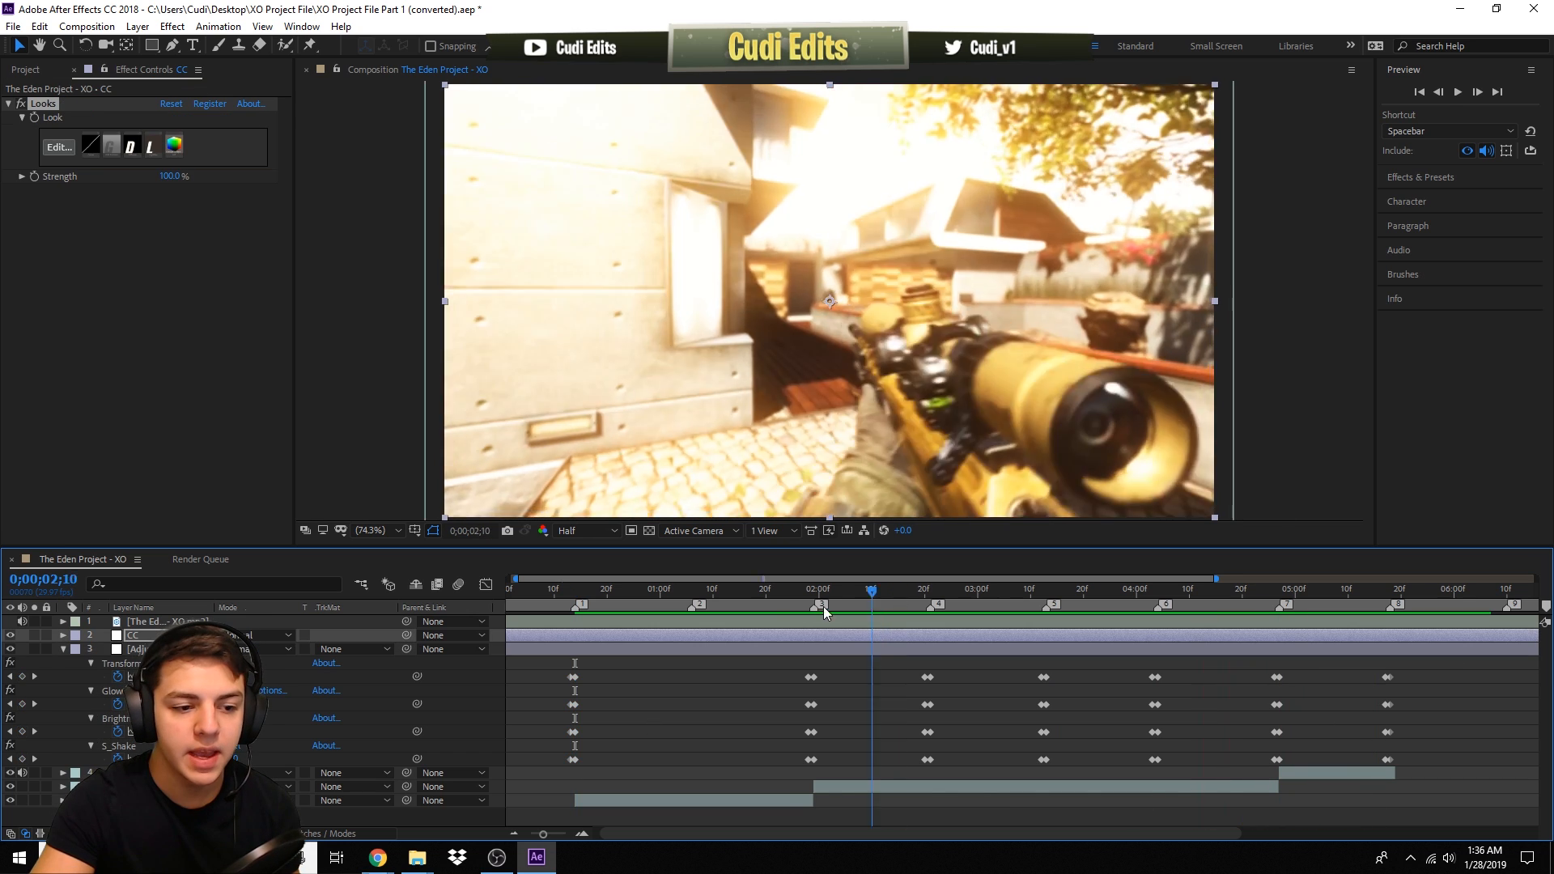
{"action": "left_click_drag", "start_coordinate": [823, 606], "coordinate": [658, 686]}
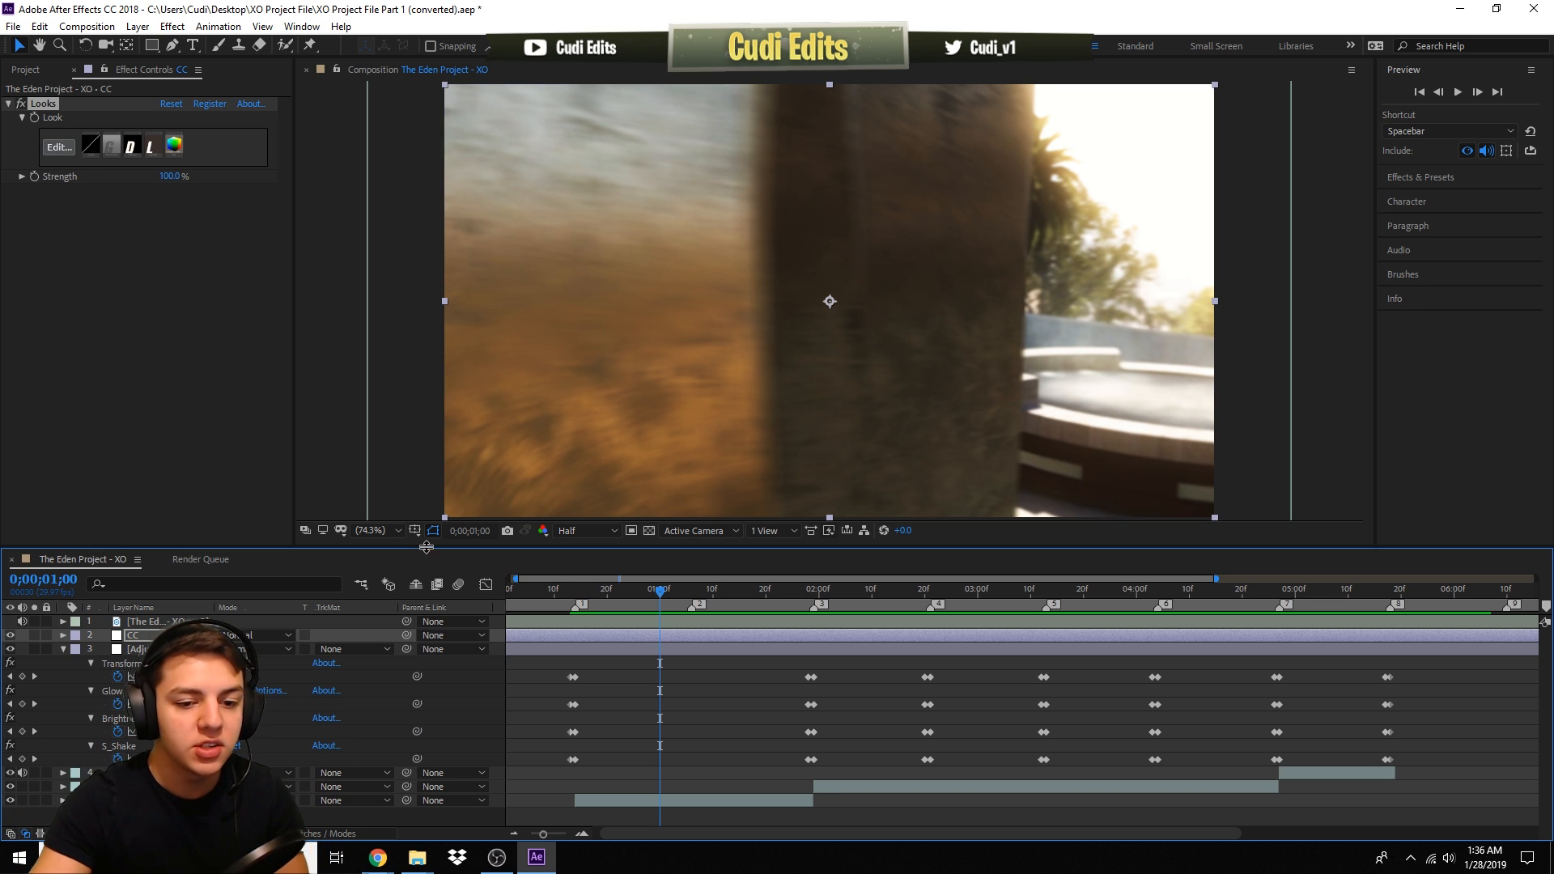
{"action": "left_click_drag", "start_coordinate": [613, 598], "coordinate": [1009, 594]}
{"action": "left_click_drag", "start_coordinate": [1010, 593], "coordinate": [965, 593]}
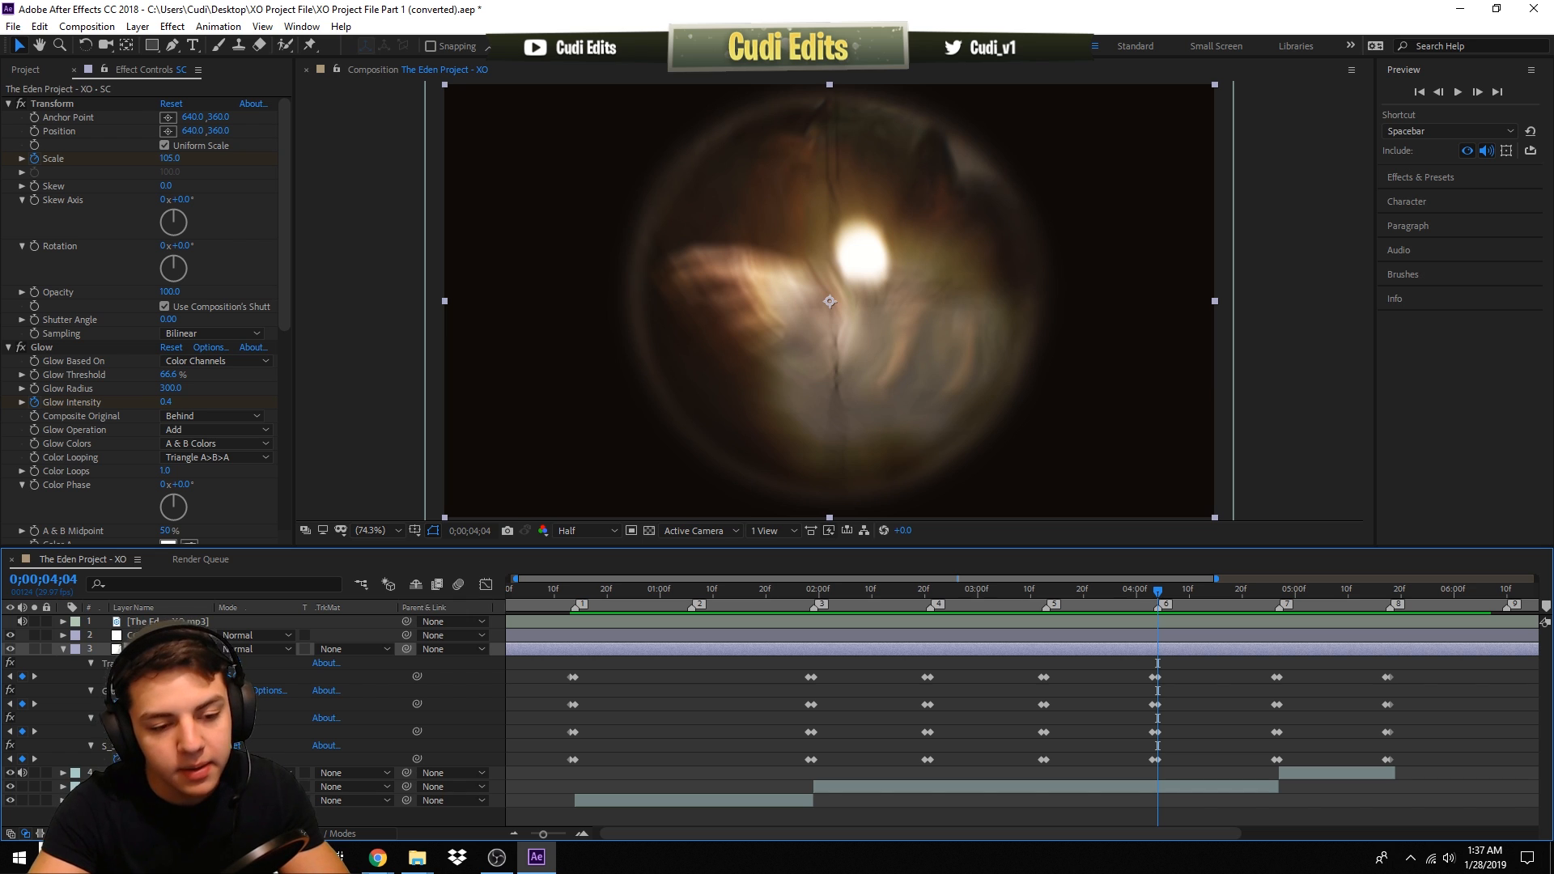
- Collapse the layer properties and add a new adjustment layer, moving it below the SC layer
{"action": "key", "text": "u"}
{"action": "left_click", "coordinate": [710, 805]}
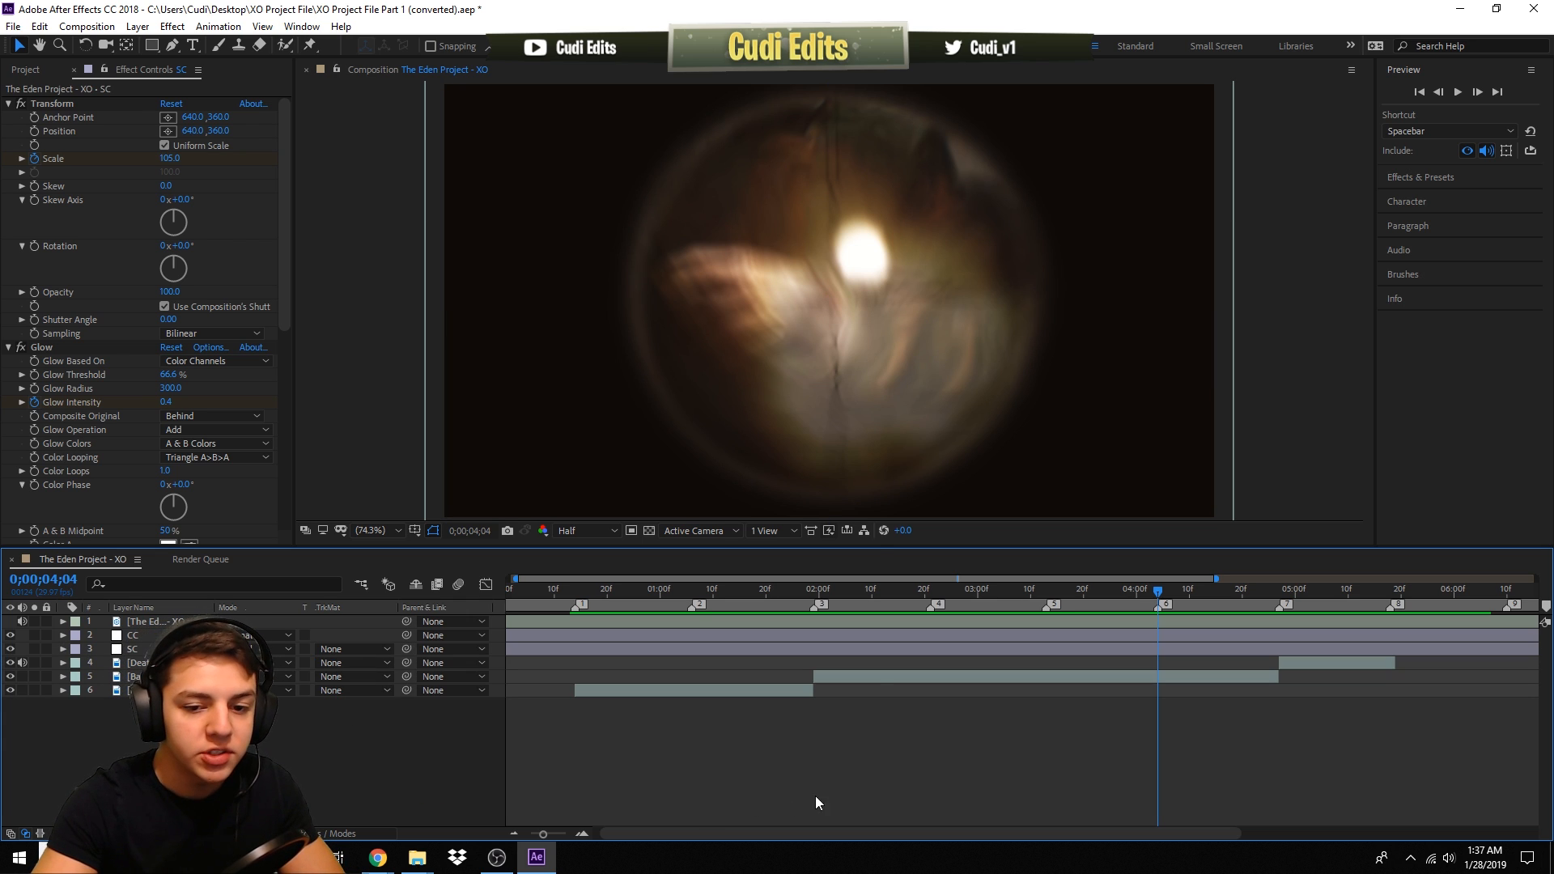
{"action": "left_click_drag", "start_coordinate": [736, 586], "coordinate": [812, 594]}
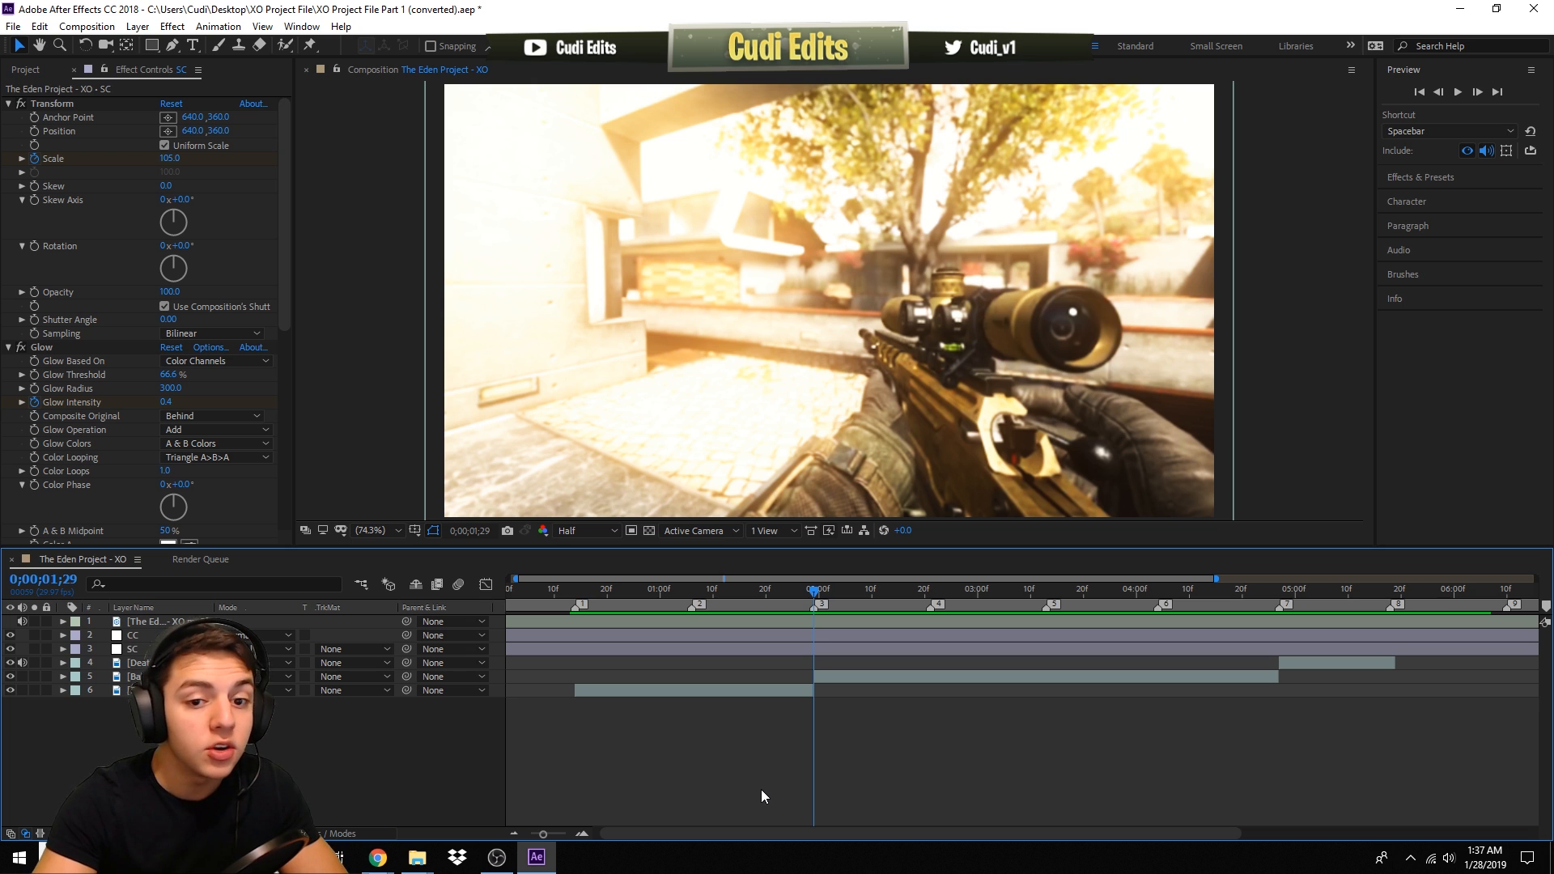
{"action": "mouse_move", "coordinate": [813, 590]}
{"action": "left_mouse_down"}
{"action": "mouse_move", "coordinate": [794, 595]}
{"action": "mouse_move", "coordinate": [960, 605]}
{"action": "mouse_move", "coordinate": [813, 617]}
{"action": "left_mouse_up"}
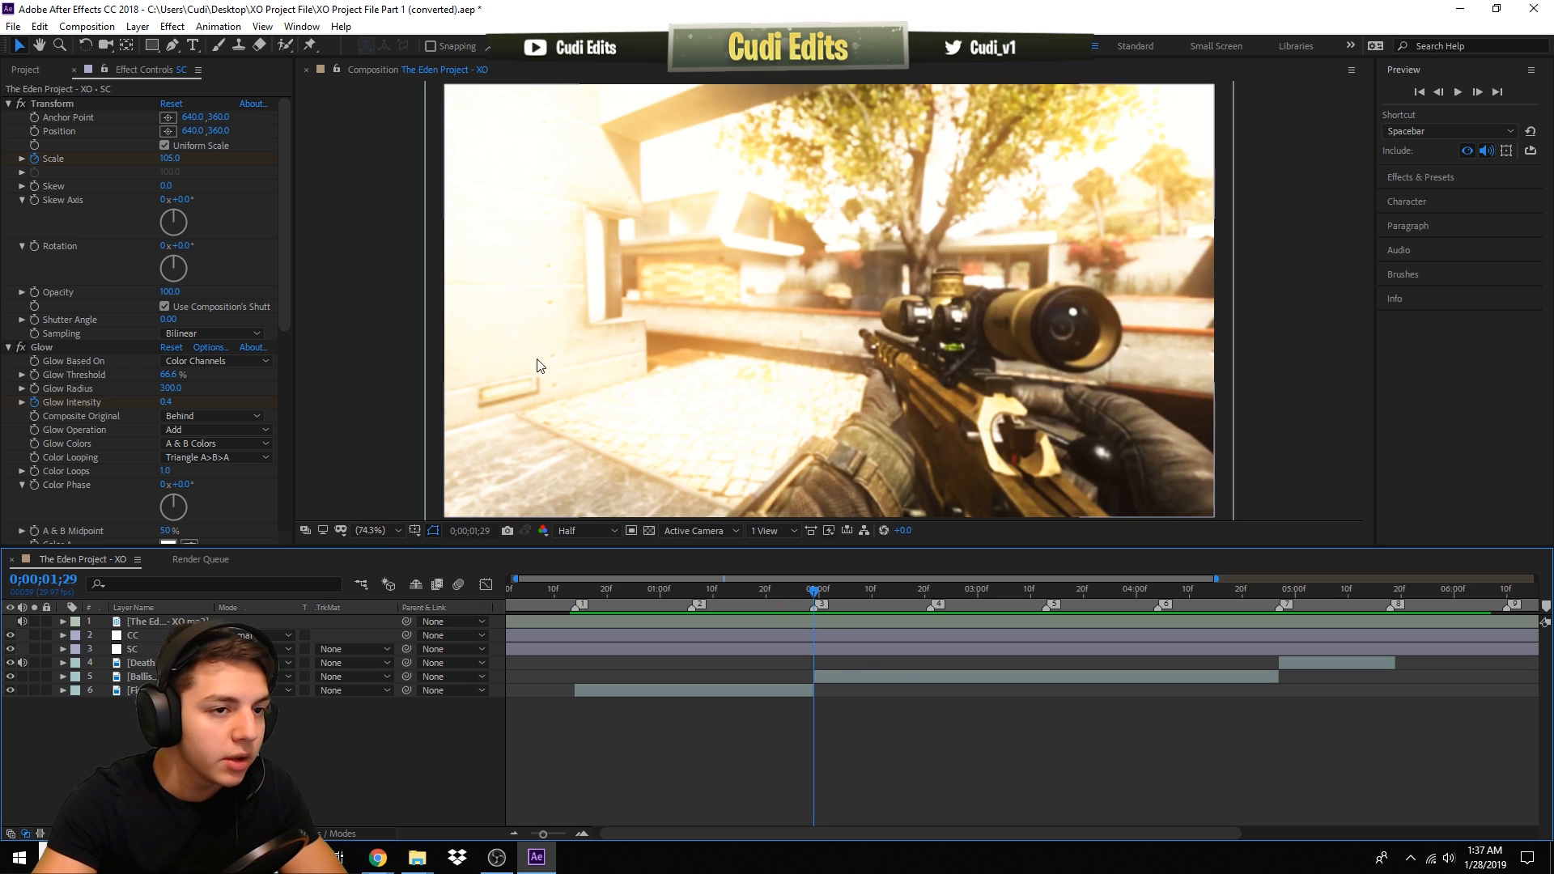
{"action": "left_click", "coordinate": [138, 27]}
{"action": "mouse_move", "coordinate": [324, 47]}
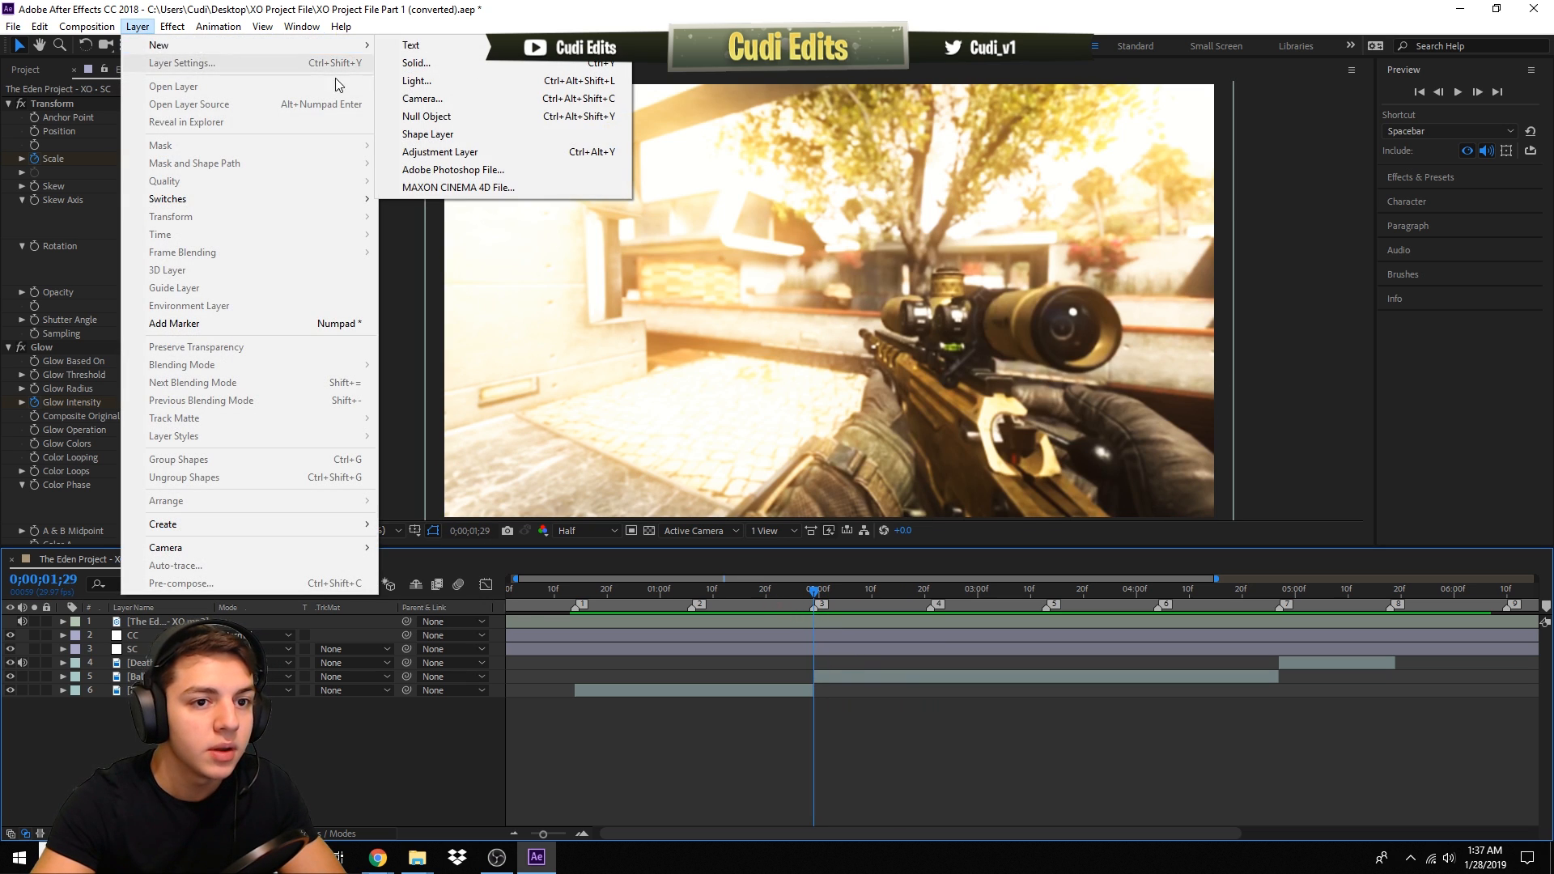
{"action": "left_click", "coordinate": [420, 154]}
{"action": "left_click_drag", "start_coordinate": [166, 626], "coordinate": [168, 669]}
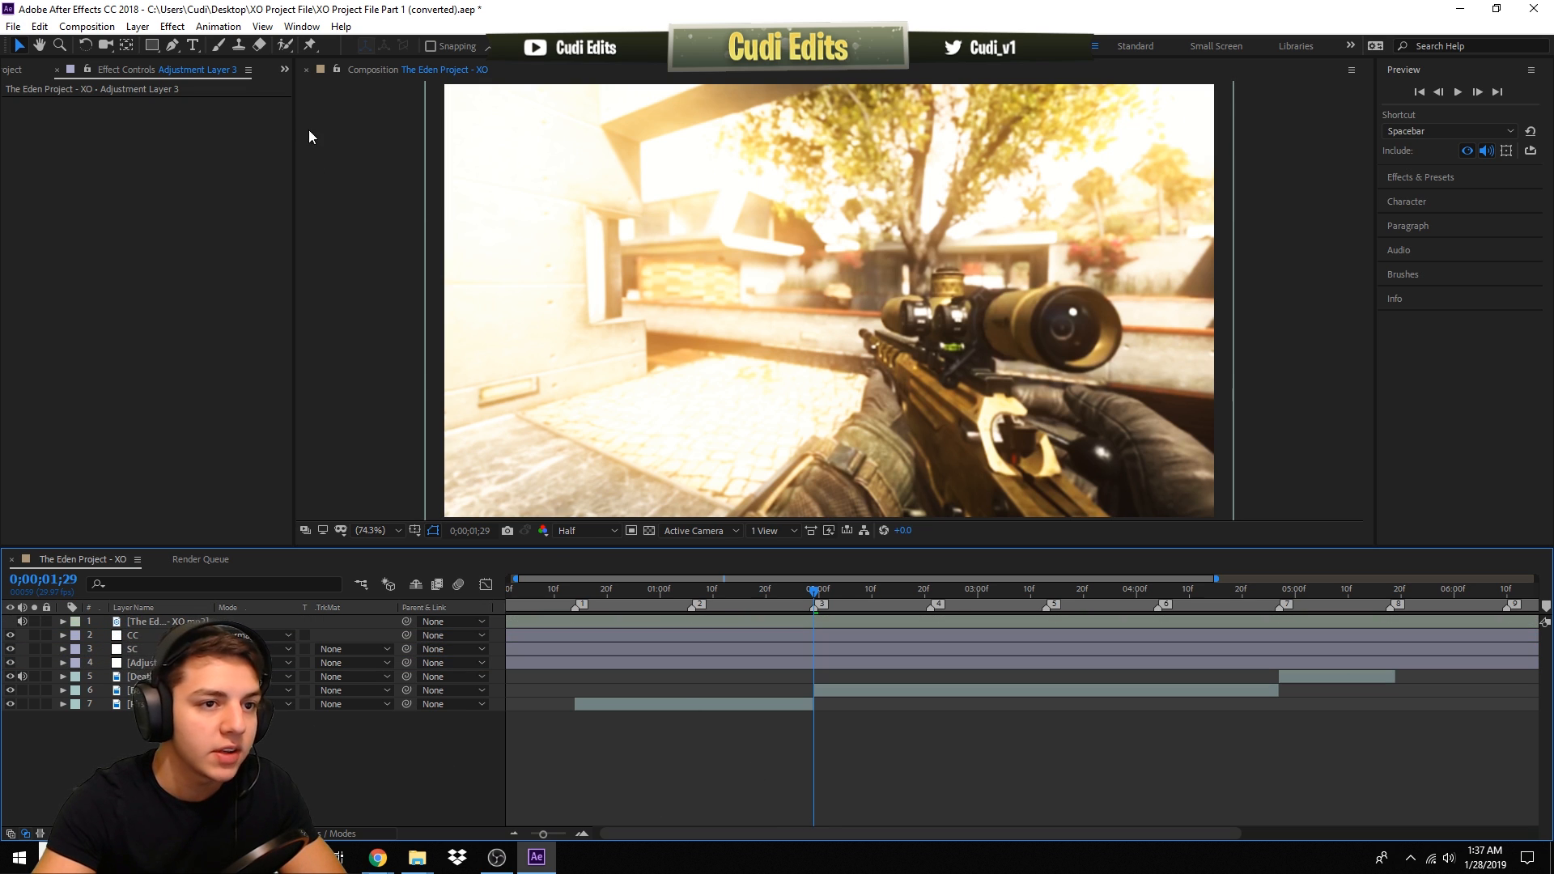
- Apply the Blur Transition preset from the Transitions presets folder to the new adjustment layer at 0;00;01;29 and reveal its keyframes
{"action": "left_click", "coordinate": [228, 28]}
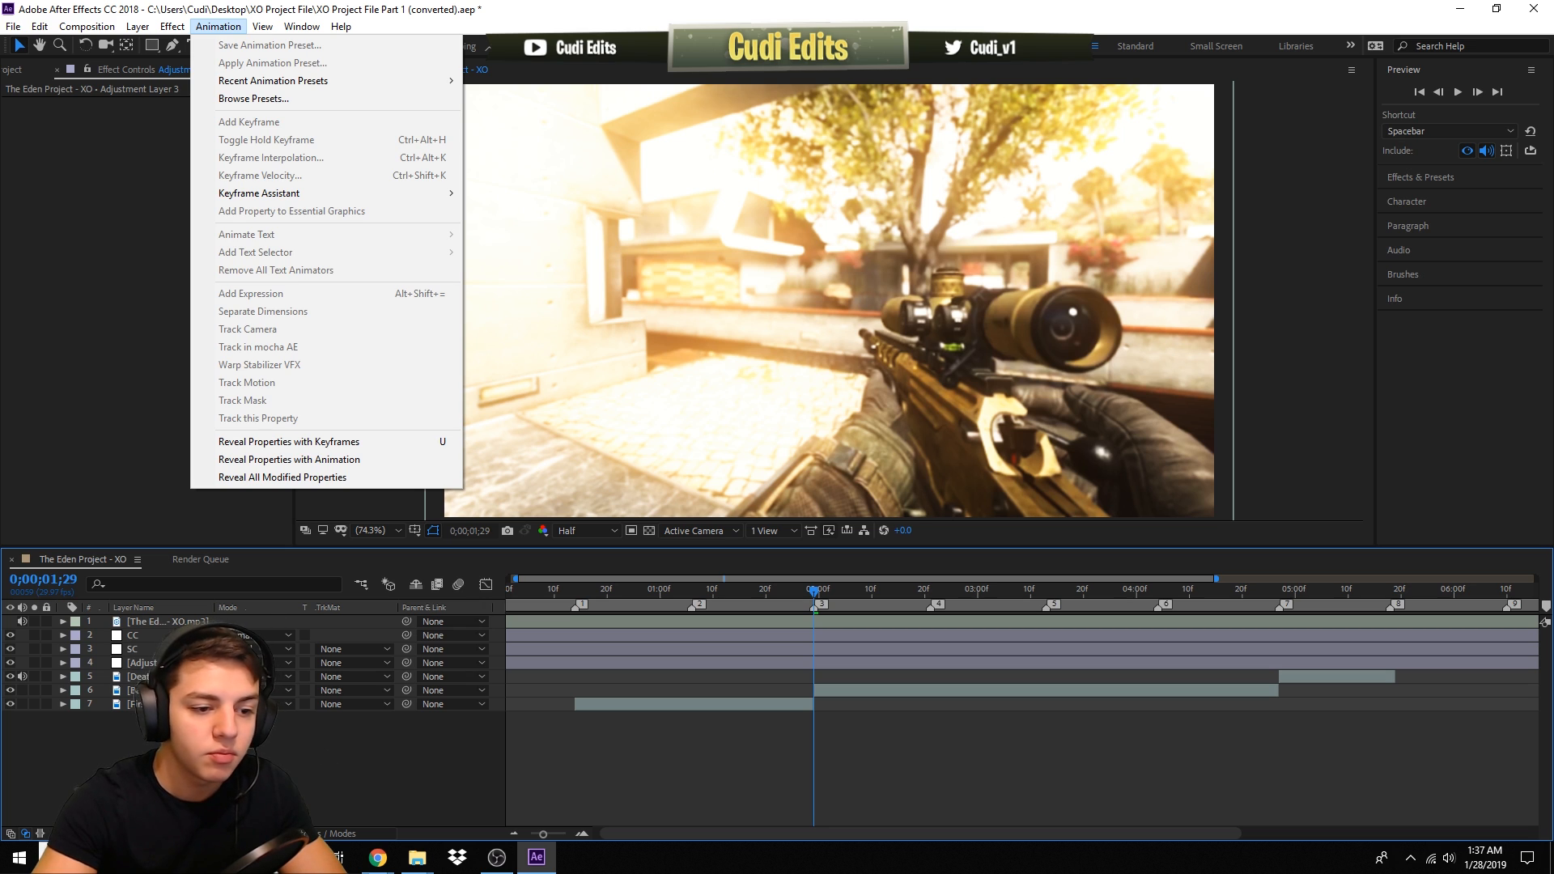
{"action": "left_click", "coordinate": [187, 665]}
{"action": "left_click", "coordinate": [174, 663]}
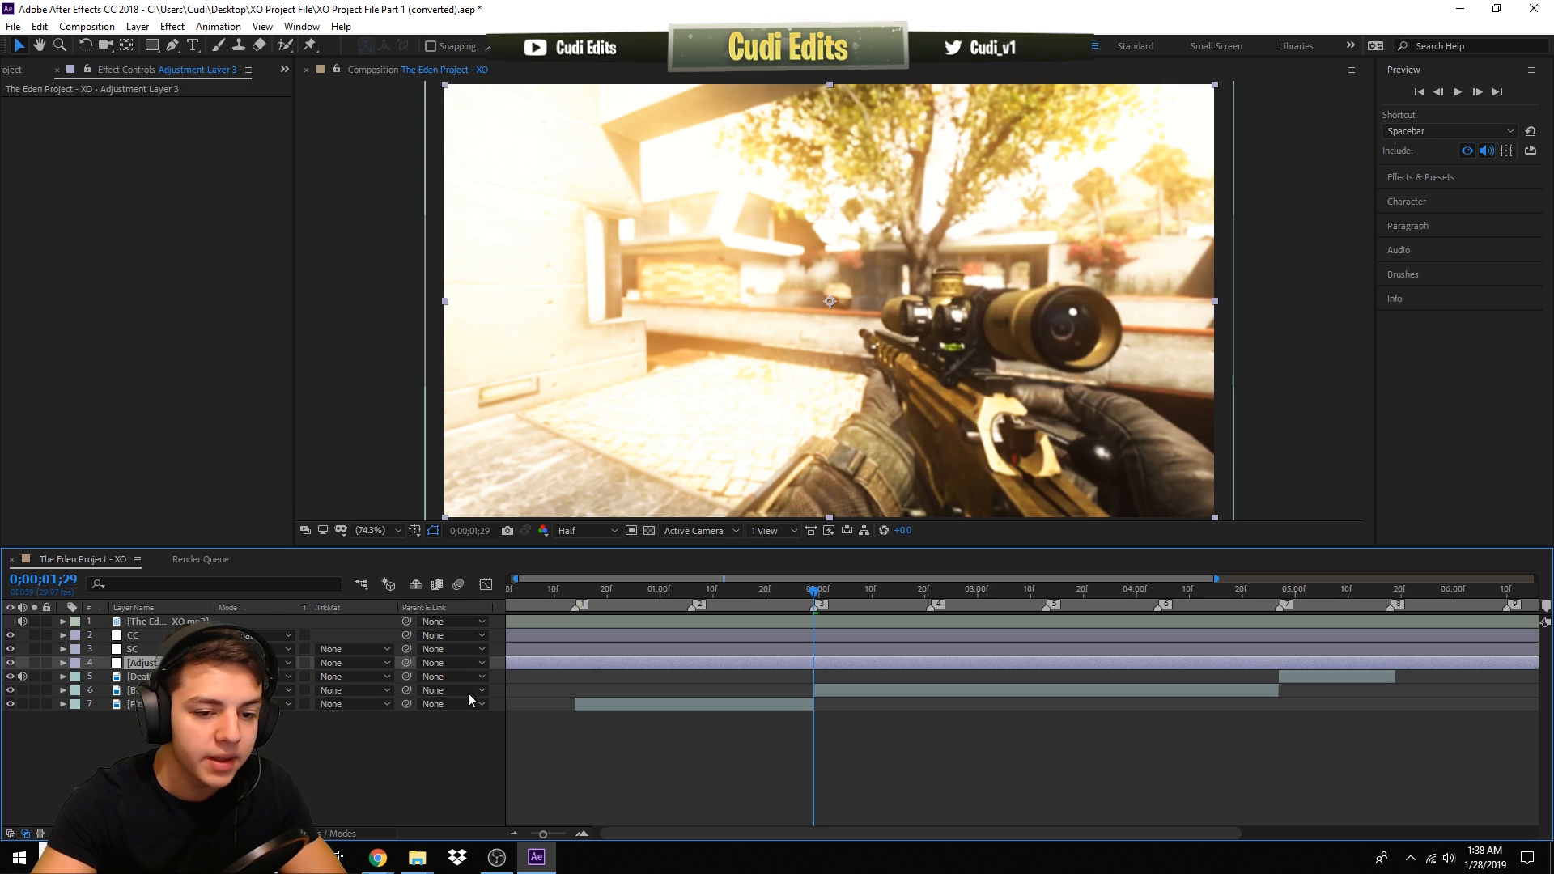
{"action": "left_click", "coordinate": [219, 27]}
{"action": "left_click", "coordinate": [243, 59]}
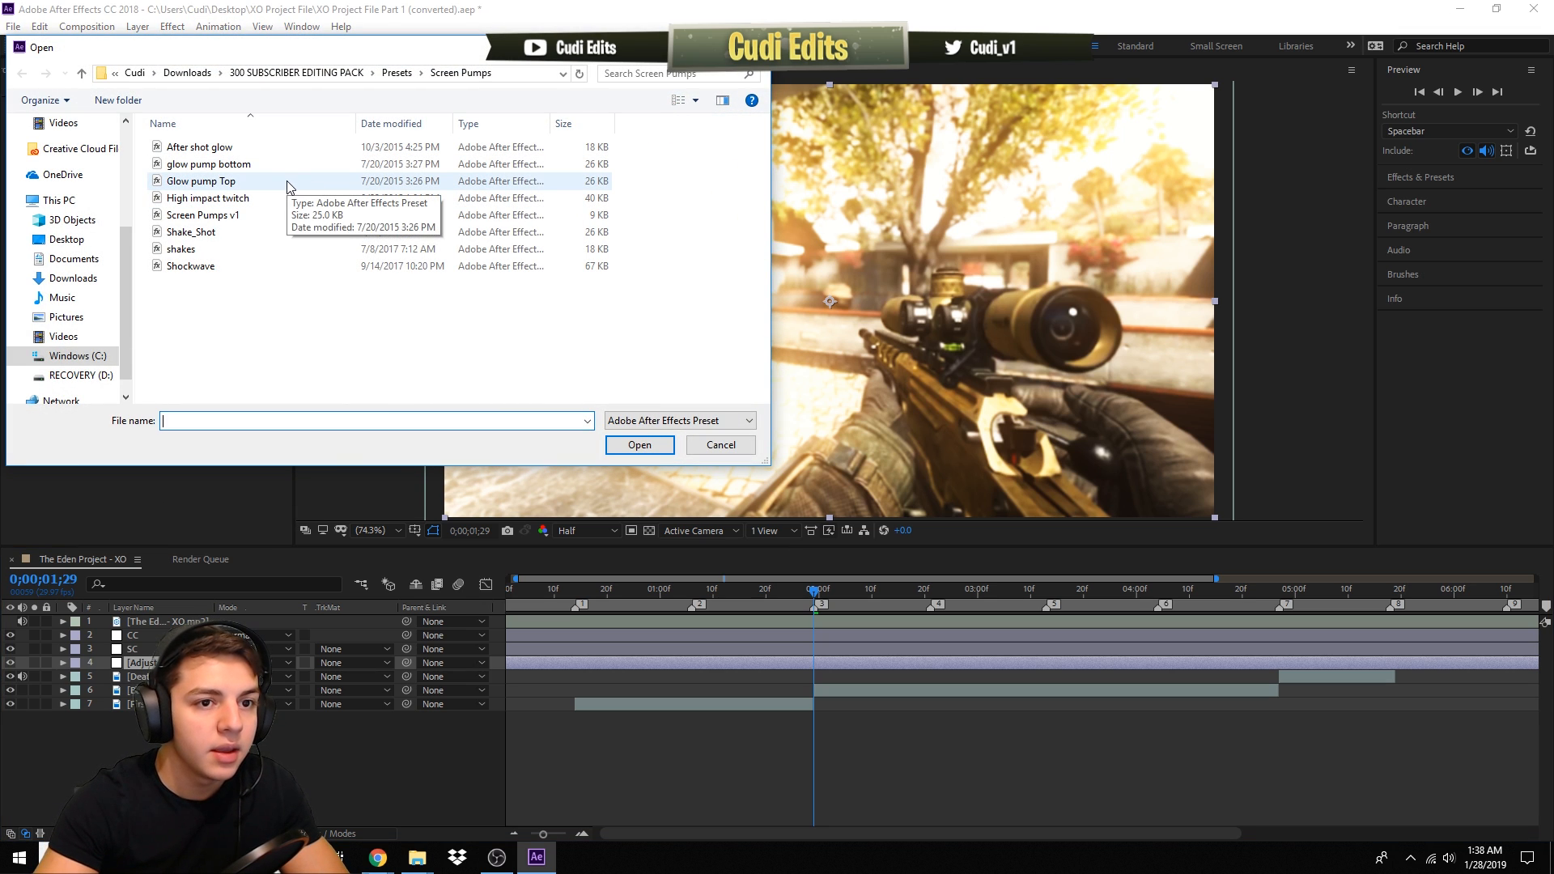
{"action": "left_click", "coordinate": [397, 73]}
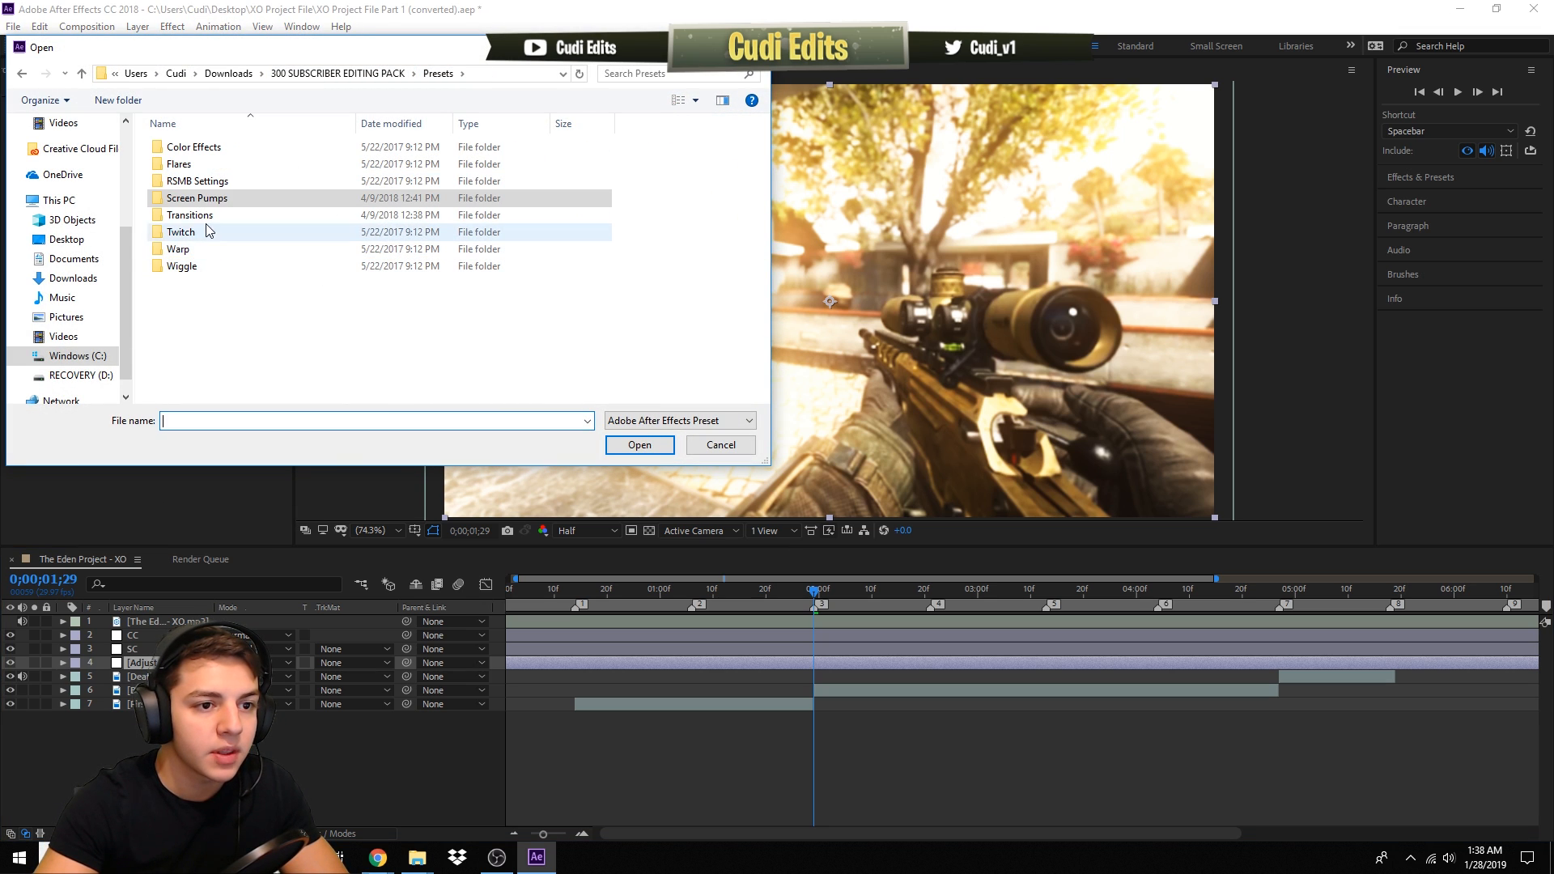
{"action": "double_click", "coordinate": [324, 215]}
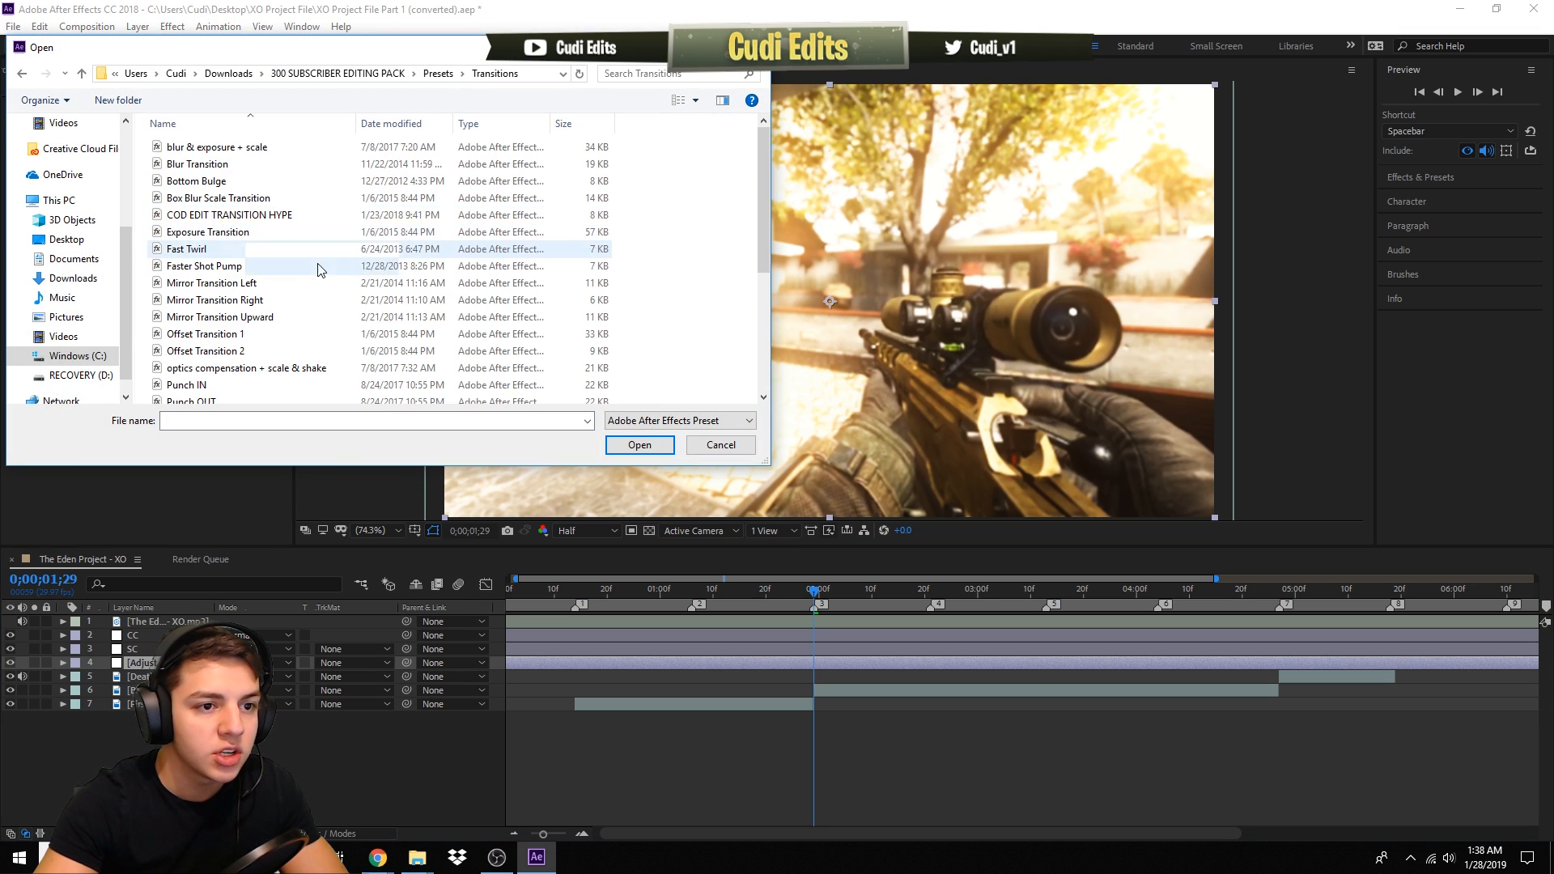
{"action": "double_click", "coordinate": [234, 166]}
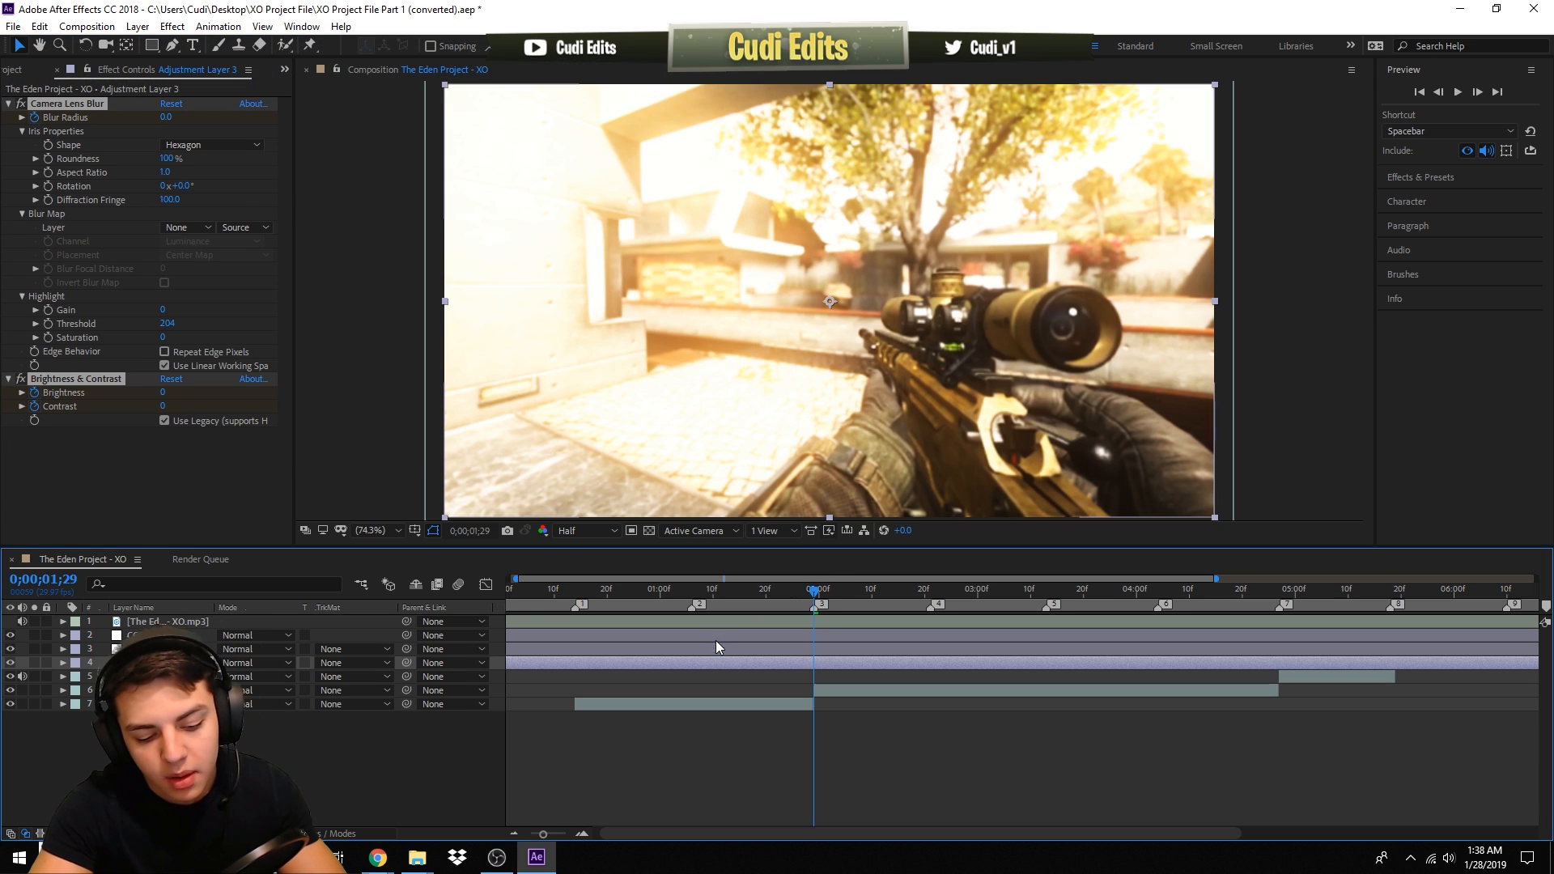
{"action": "key", "text": "u"}
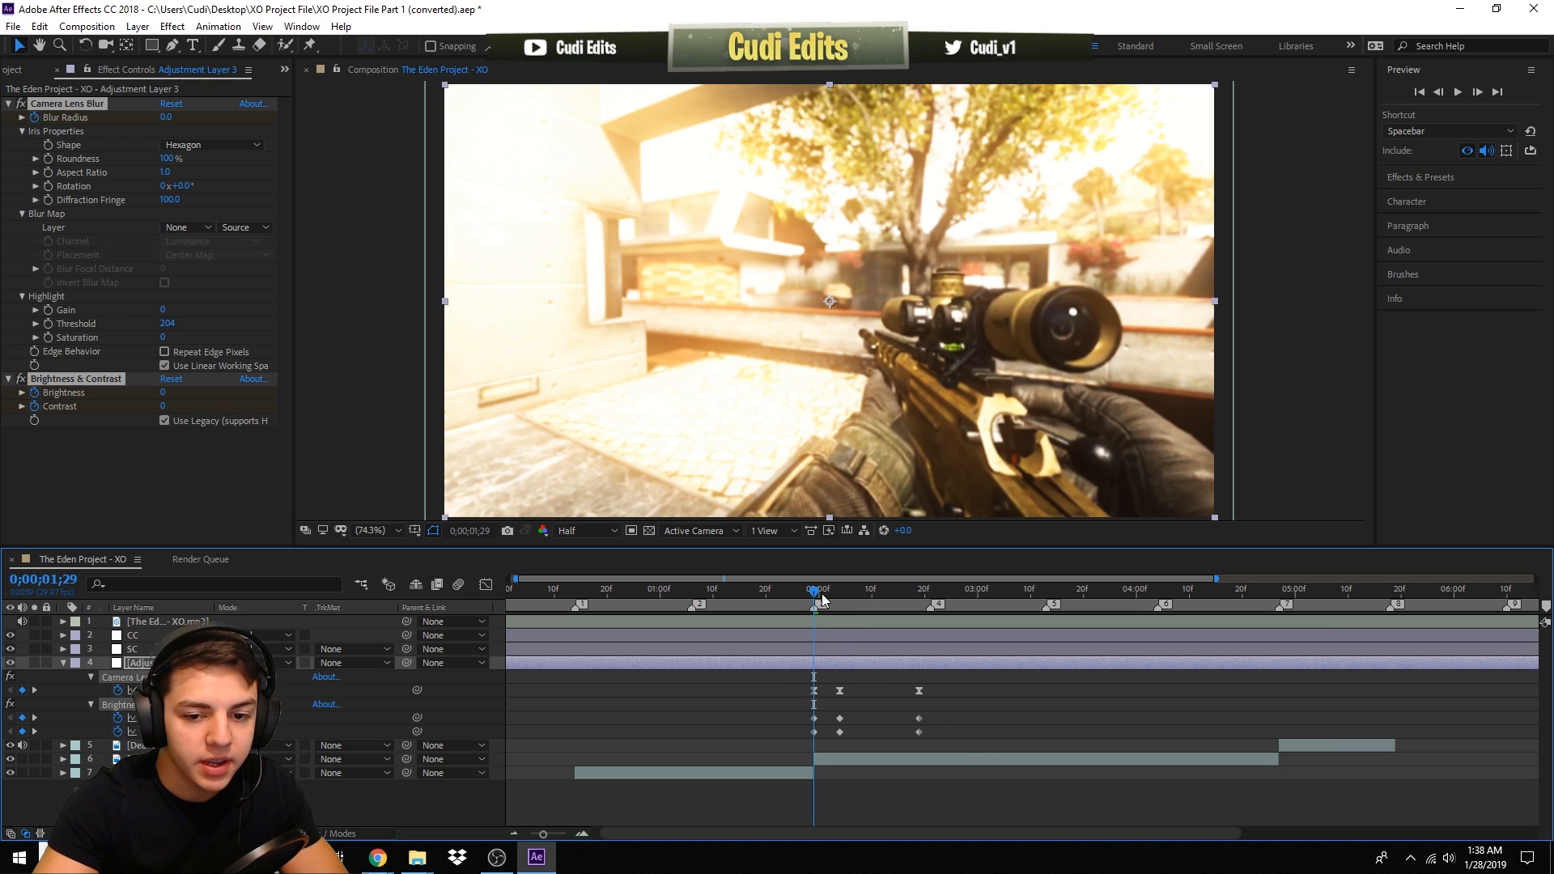
- Try deleting the transition keyframes at 0;00;02;04, then undo the deletion
{"action": "left_click_drag", "start_coordinate": [816, 596], "coordinate": [843, 618]}
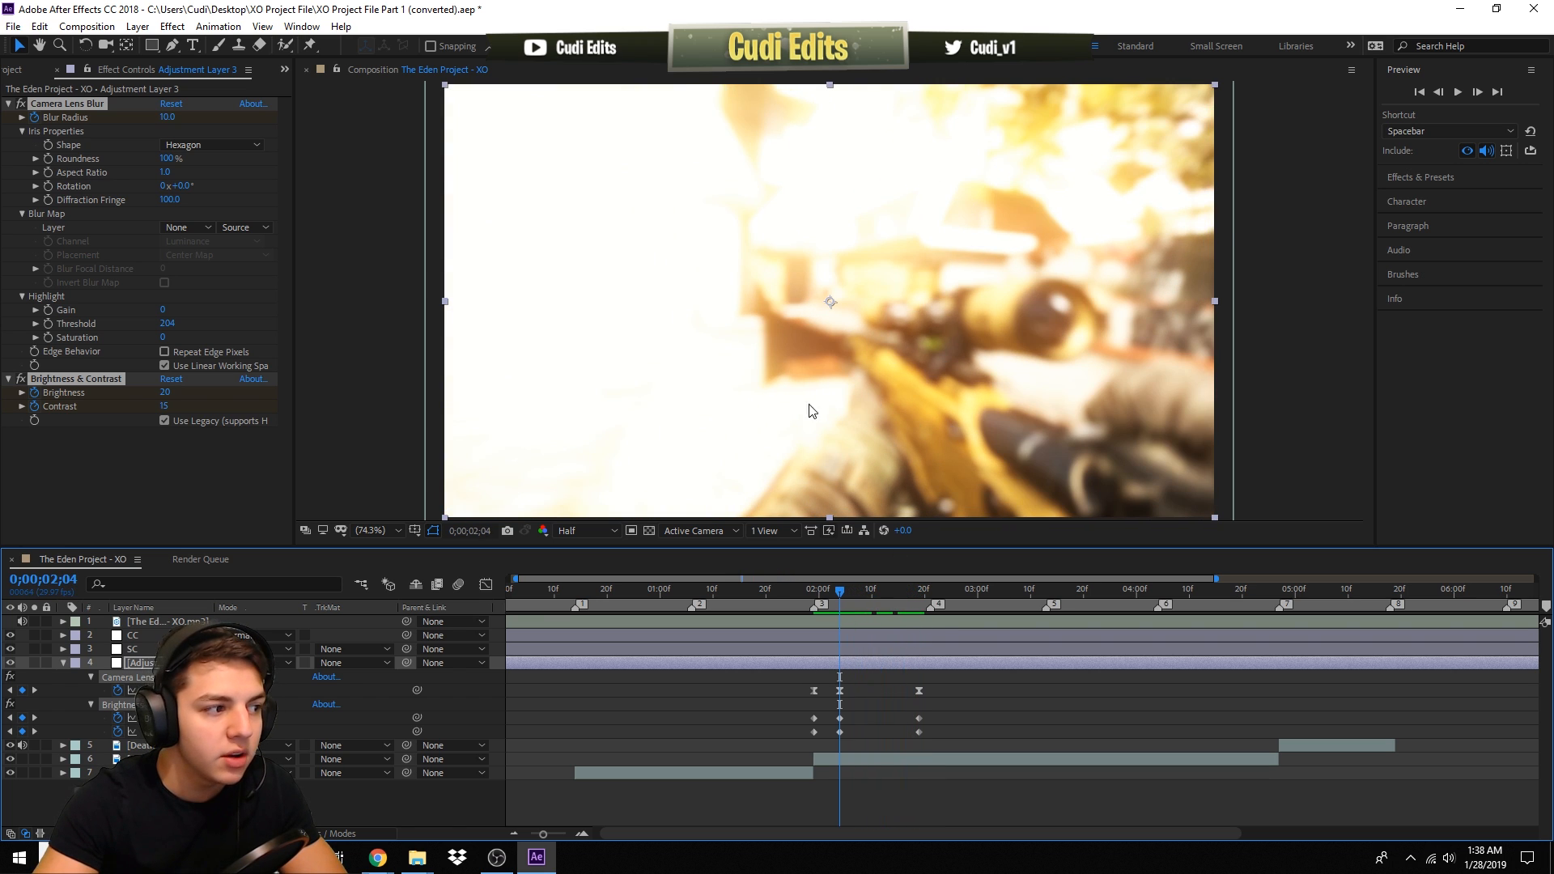
{"action": "left_click", "coordinate": [839, 690]}
{"action": "left_click_drag", "start_coordinate": [832, 693], "coordinate": [861, 740]}
{"action": "key", "text": "Delete"}
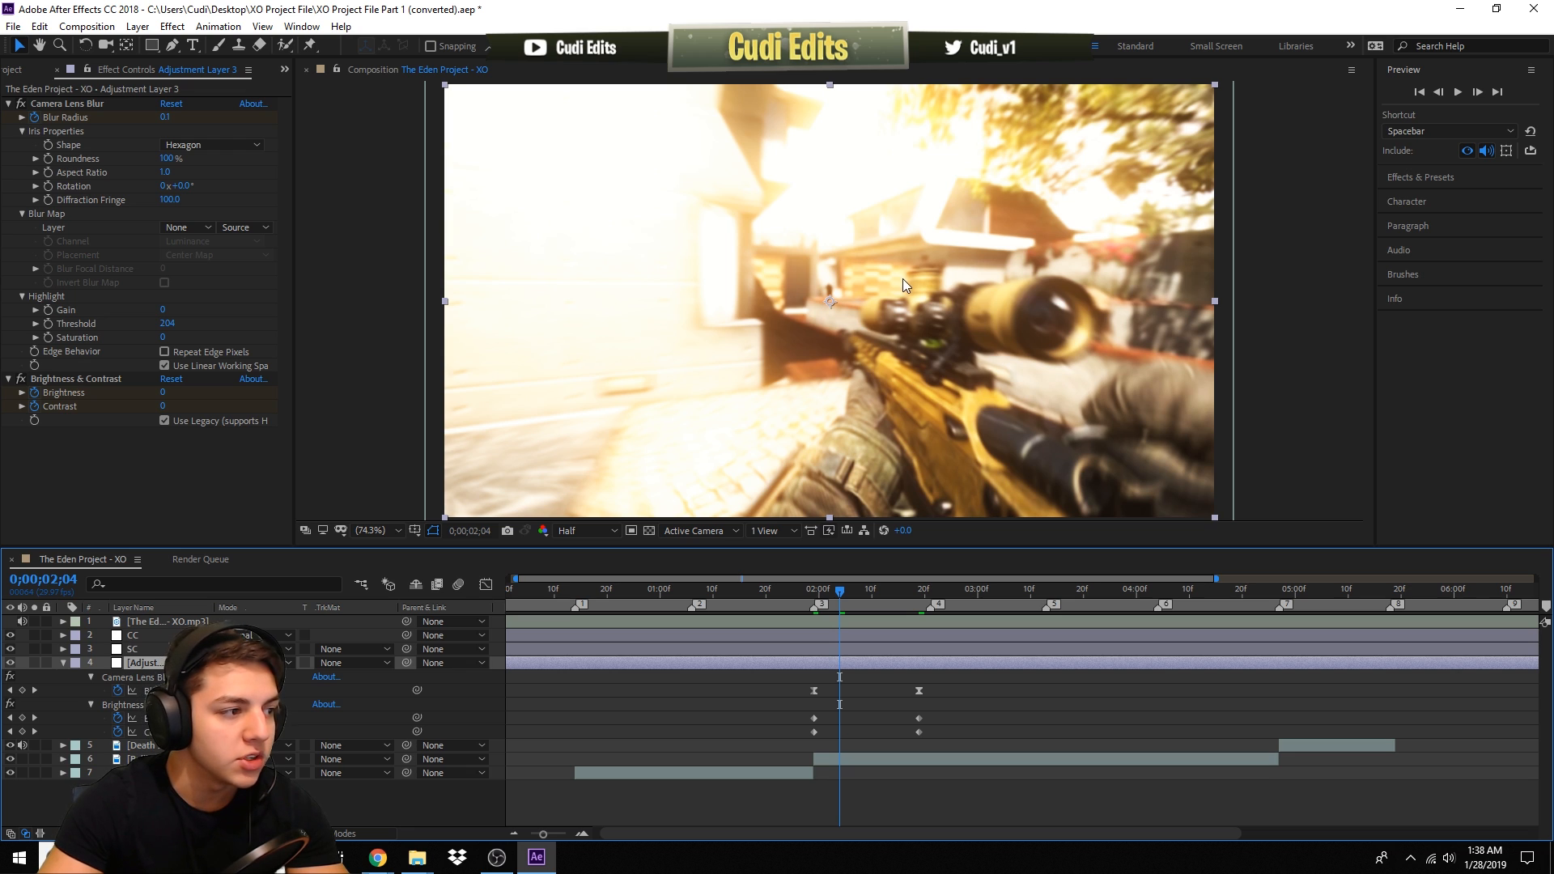
{"action": "key", "text": "ctrl+z"}
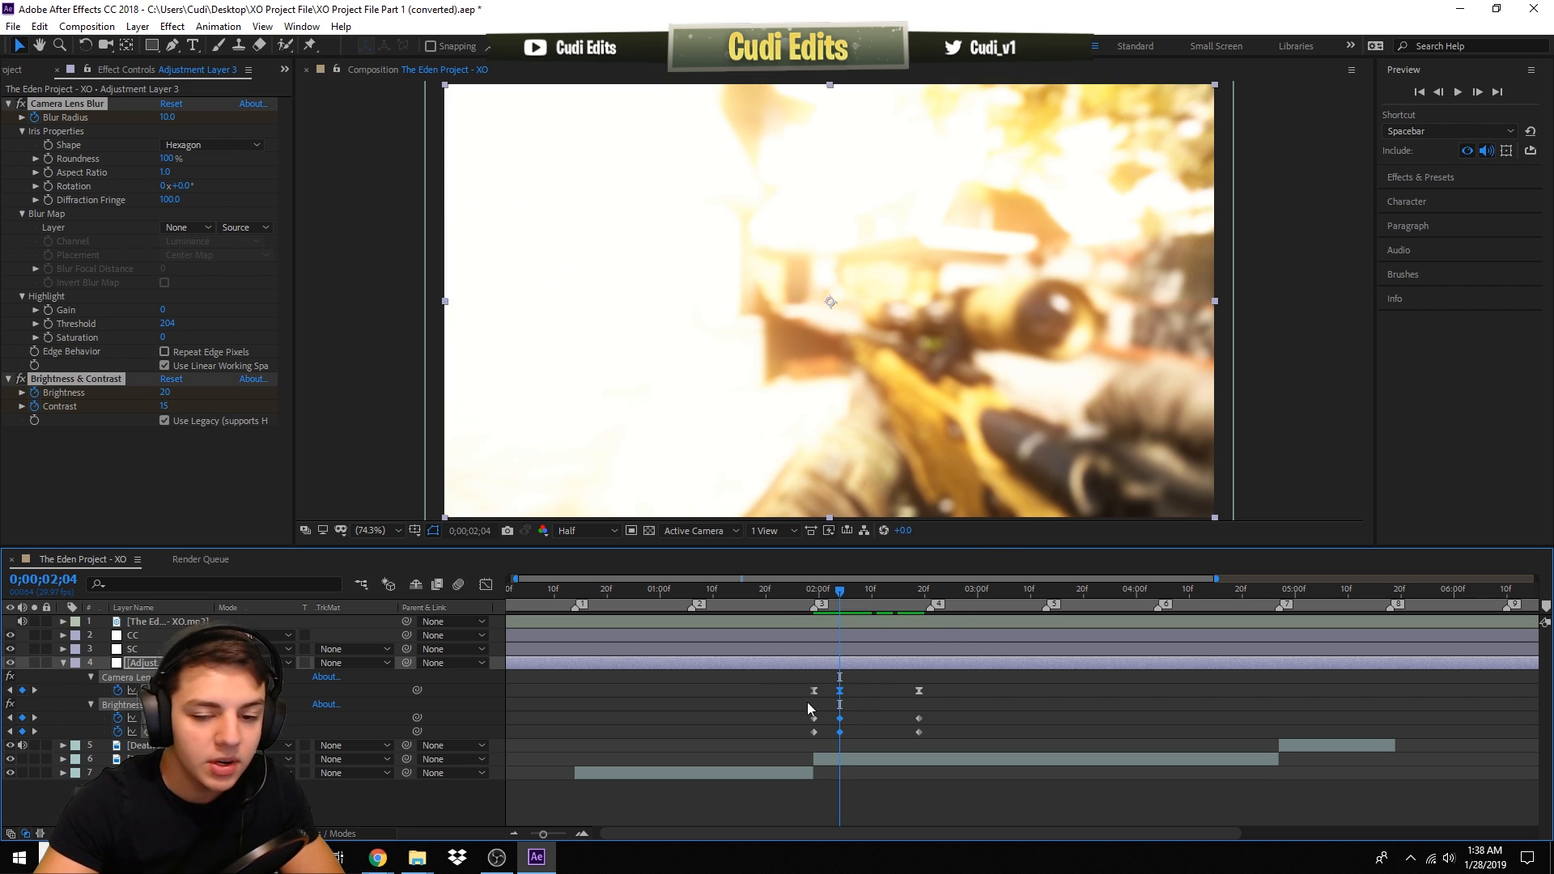
- Select all the blur transition keyframes and shift them so their middle keyframe sits at 0;00;01;29
{"action": "left_click_drag", "start_coordinate": [789, 687], "coordinate": [952, 742]}
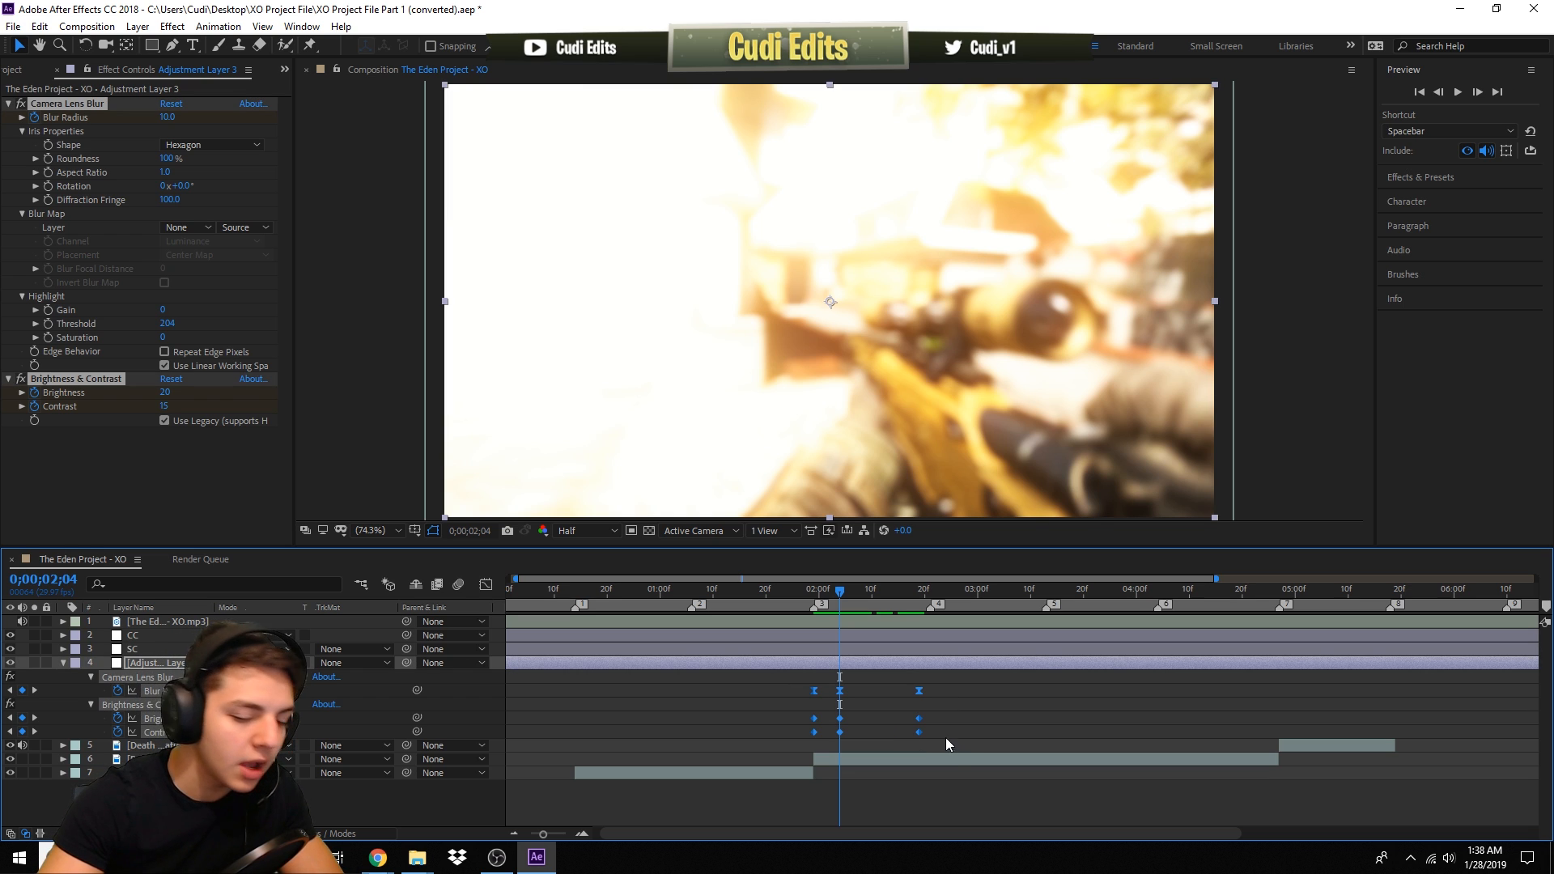
{"action": "left_click", "coordinate": [814, 589]}
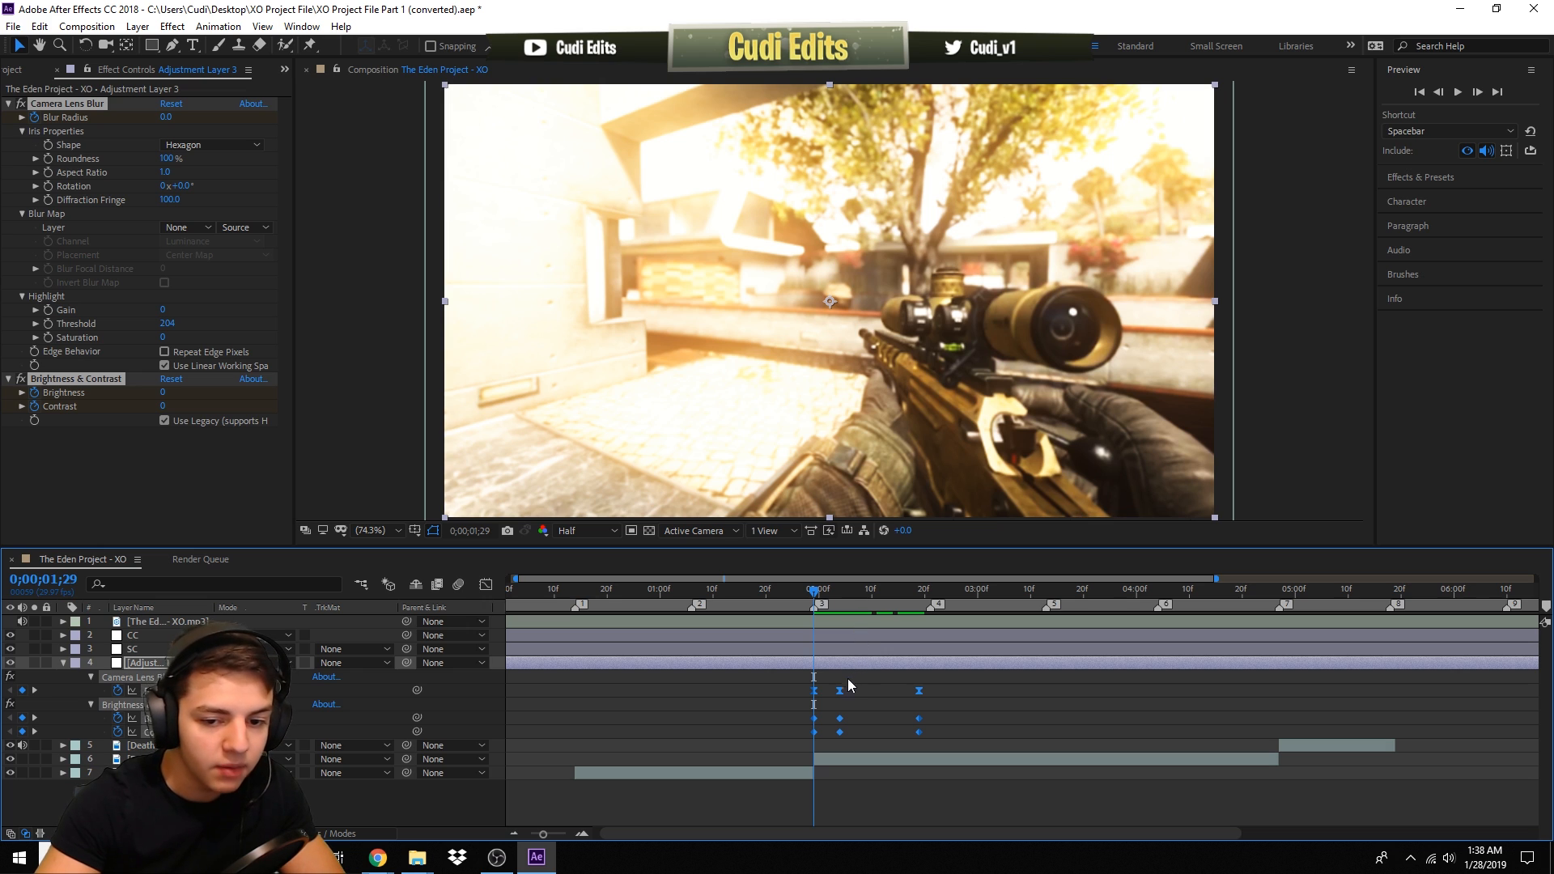
{"action": "left_click_drag", "start_coordinate": [842, 701], "coordinate": [817, 704]}
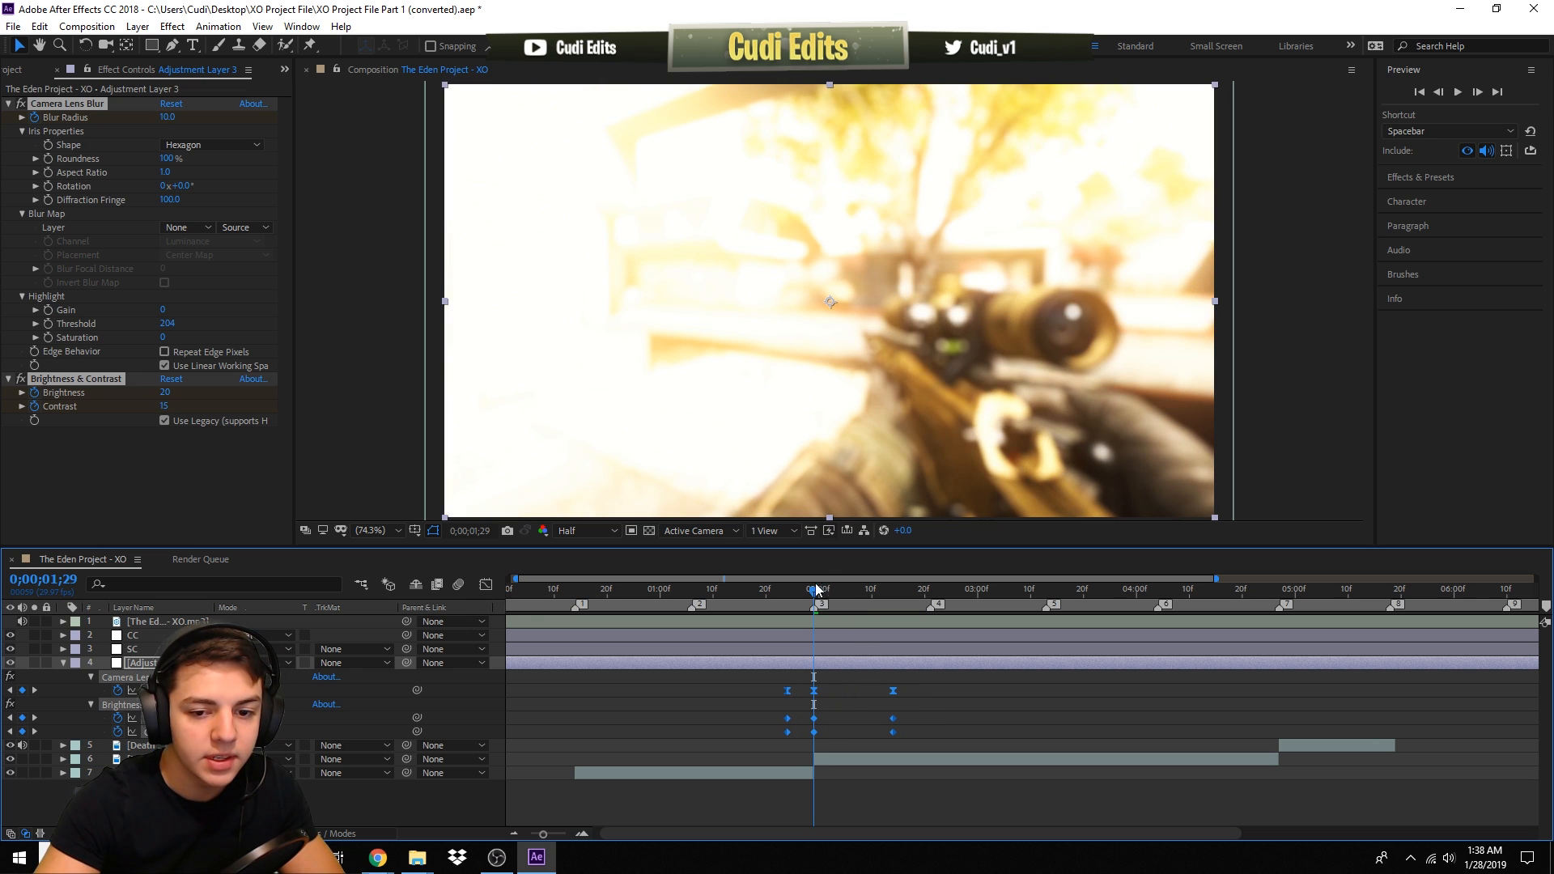
- Paste a copy of the blur transition keyframes centred on 0;00;00;14
{"action": "left_click", "coordinate": [576, 590]}
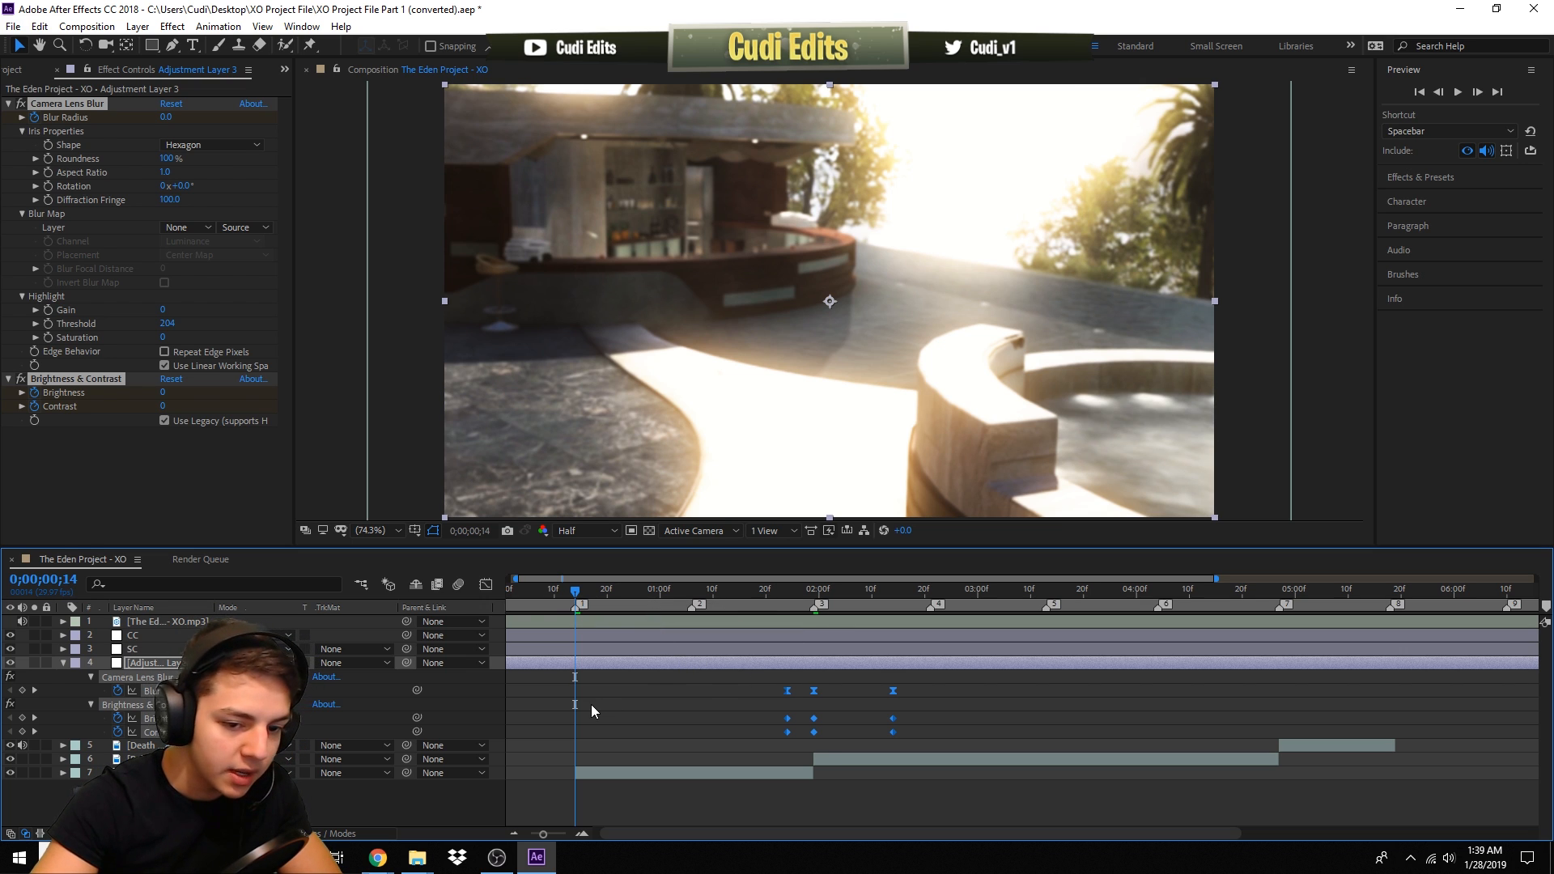
{"action": "key", "text": "ctrl+v"}
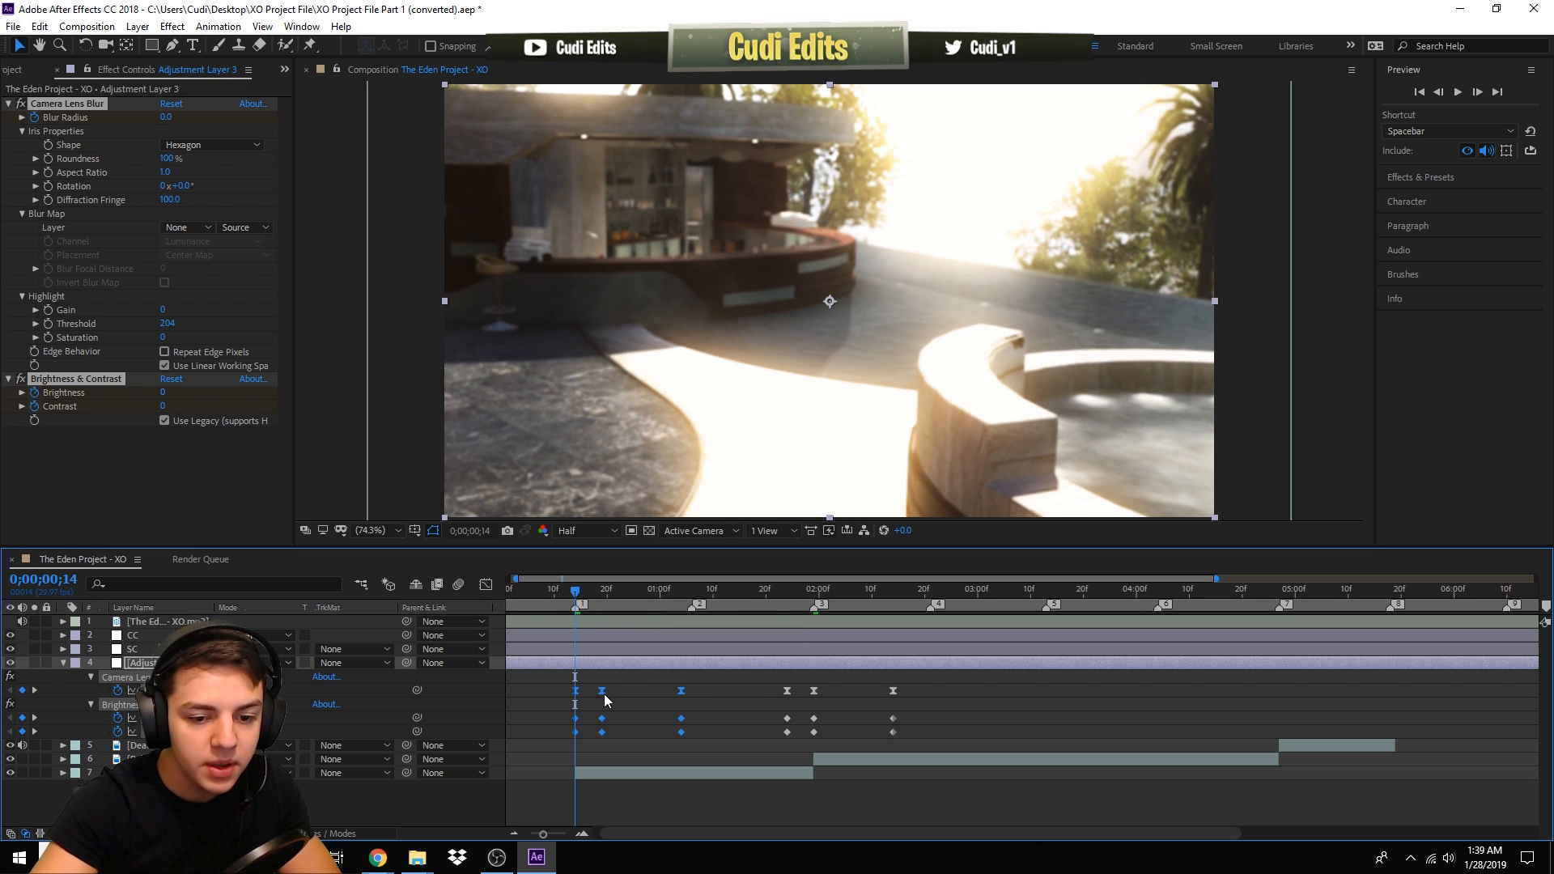
{"action": "left_click_drag", "start_coordinate": [603, 694], "coordinate": [576, 701]}
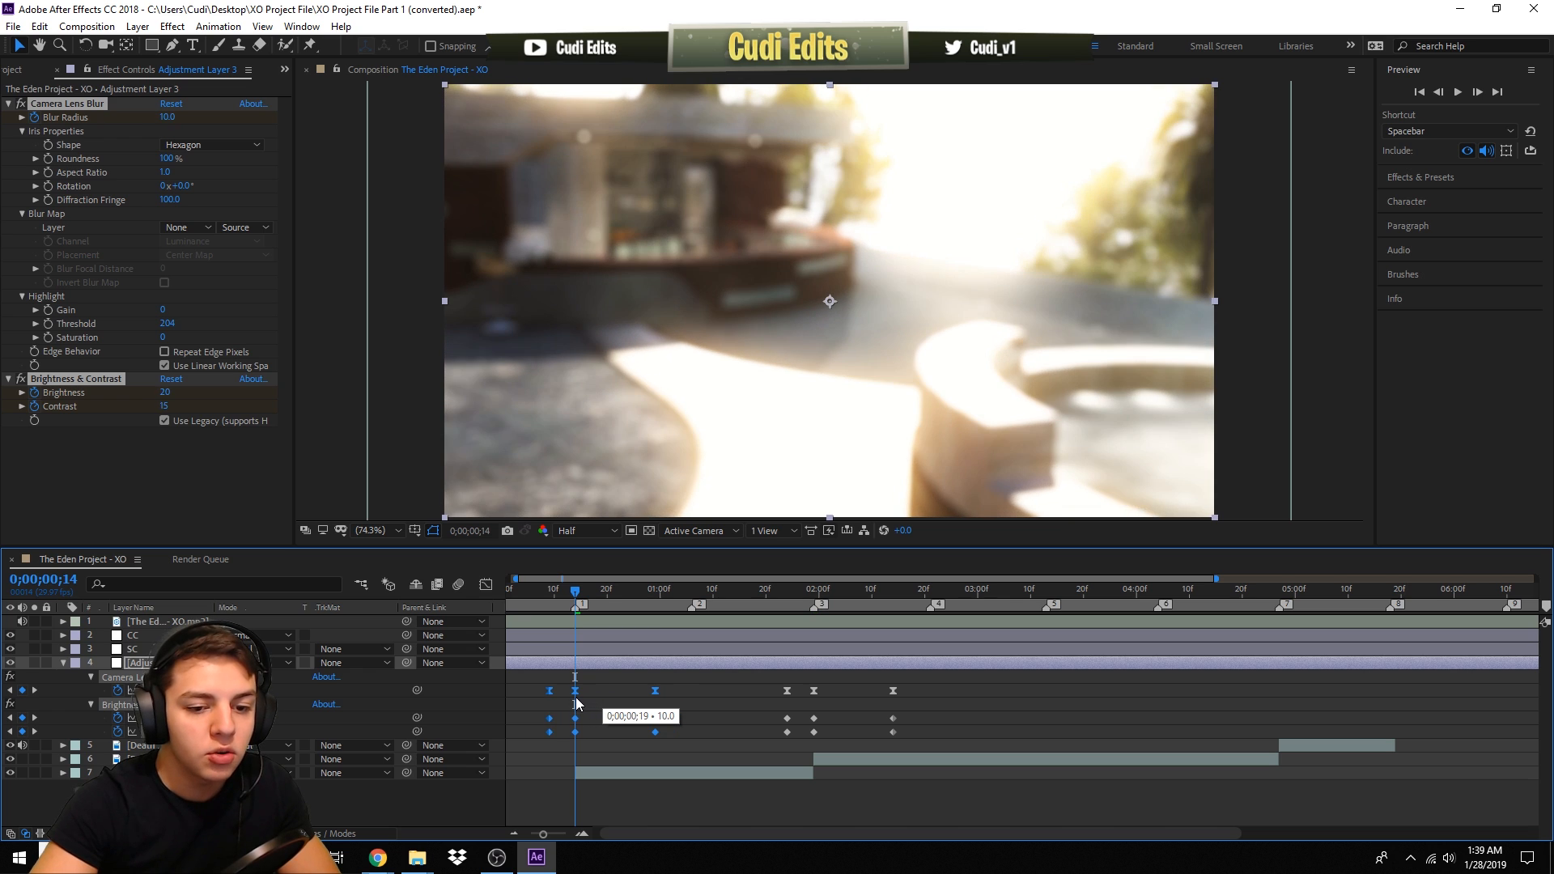
- Paste further copies of the blur transition keyframes centred on 0;00;04;27 and 0;00;05;18
{"action": "left_click", "coordinate": [1278, 591]}
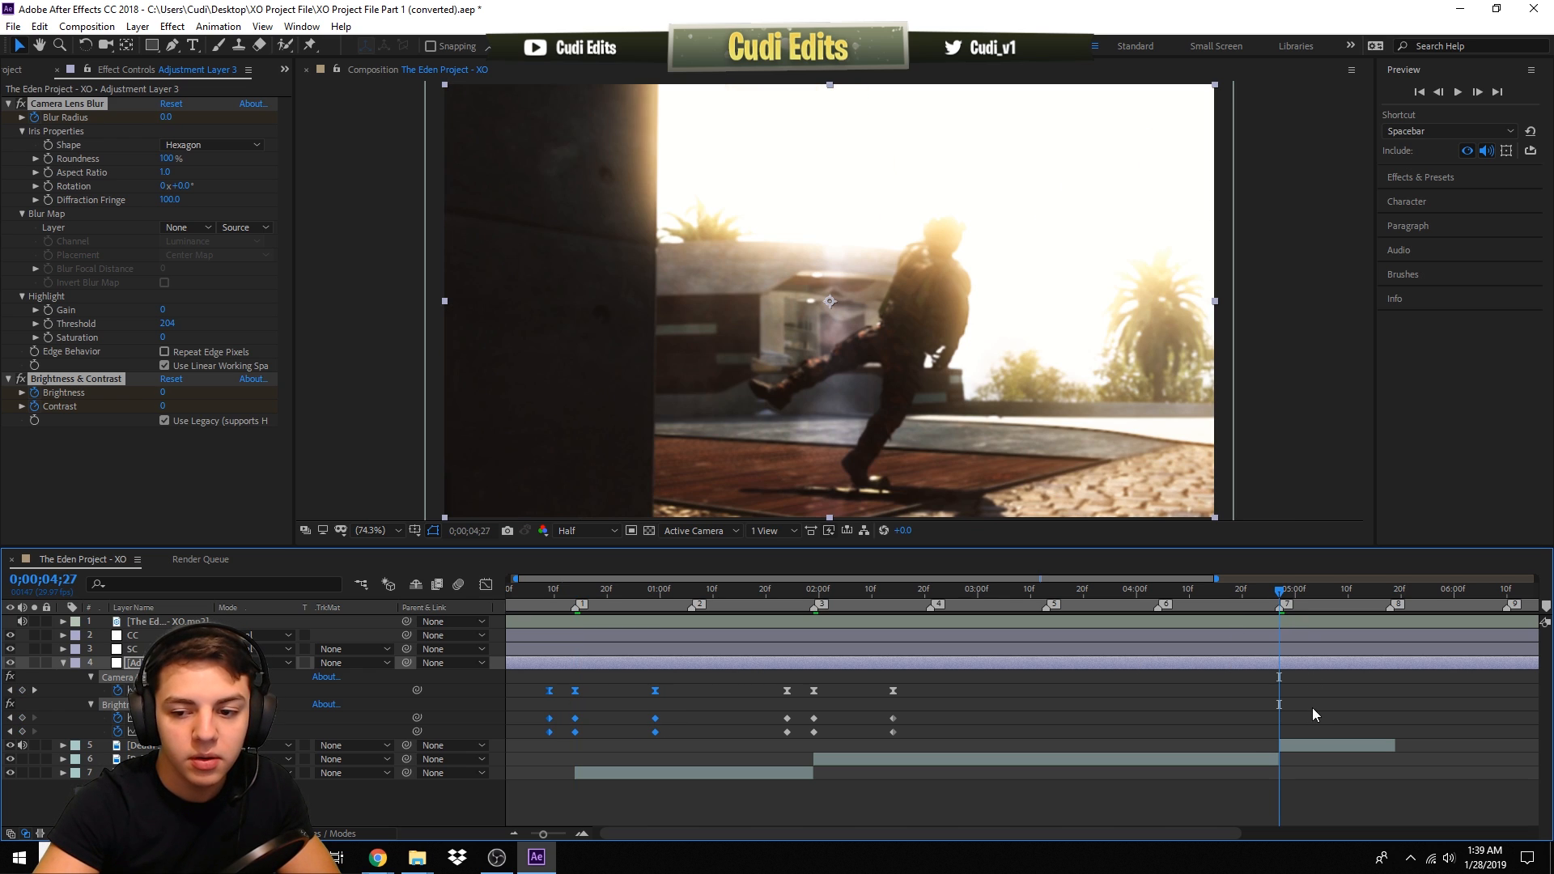
{"action": "left_click_drag", "start_coordinate": [1300, 698], "coordinate": [1274, 700]}
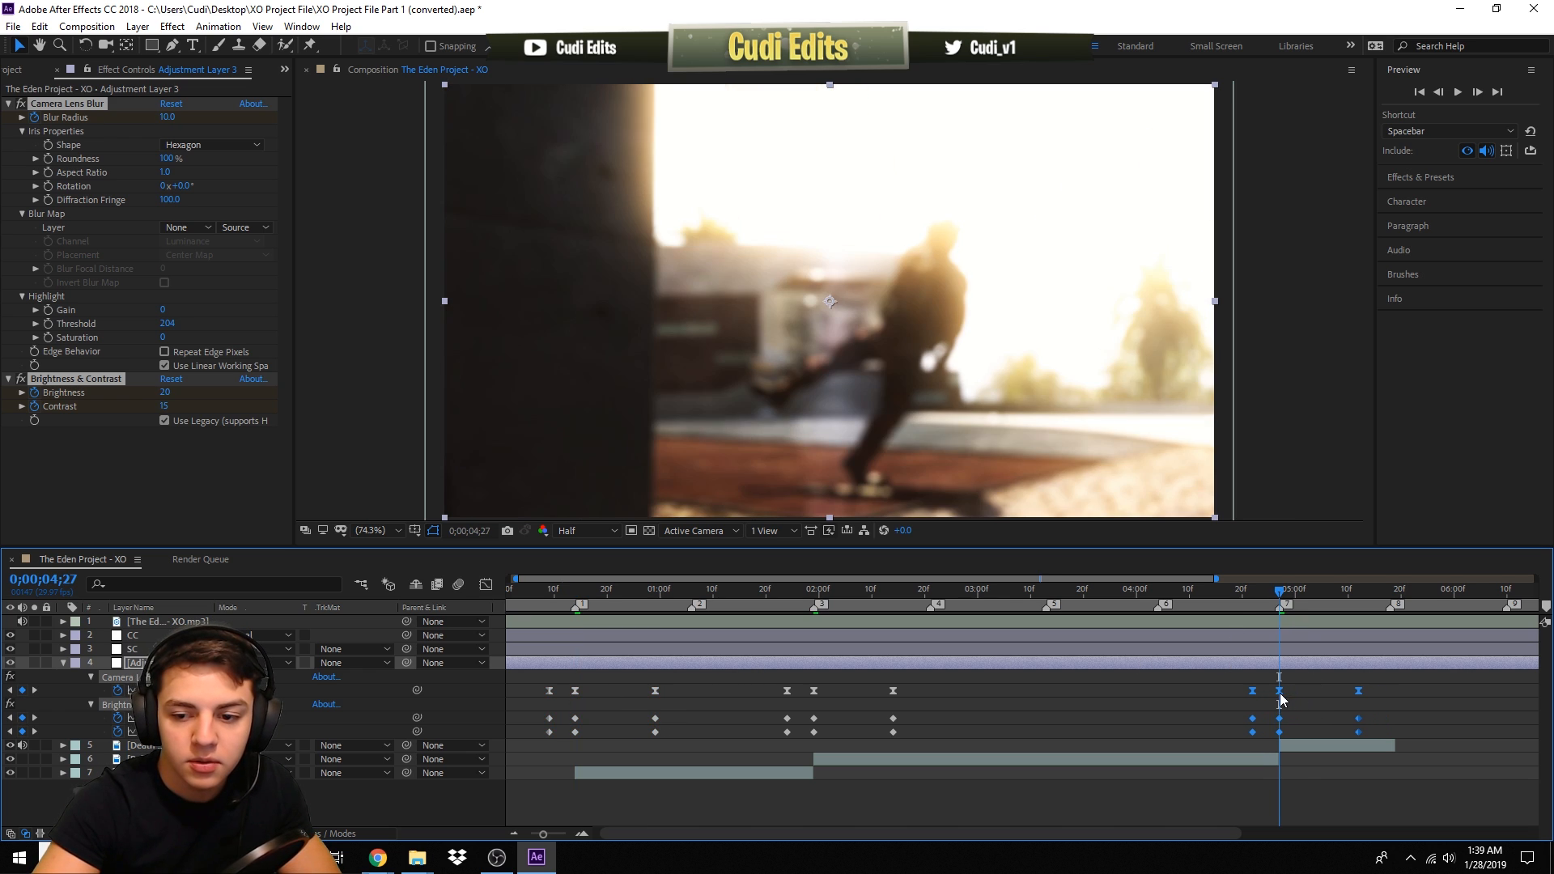
{"action": "left_click", "coordinate": [1388, 591]}
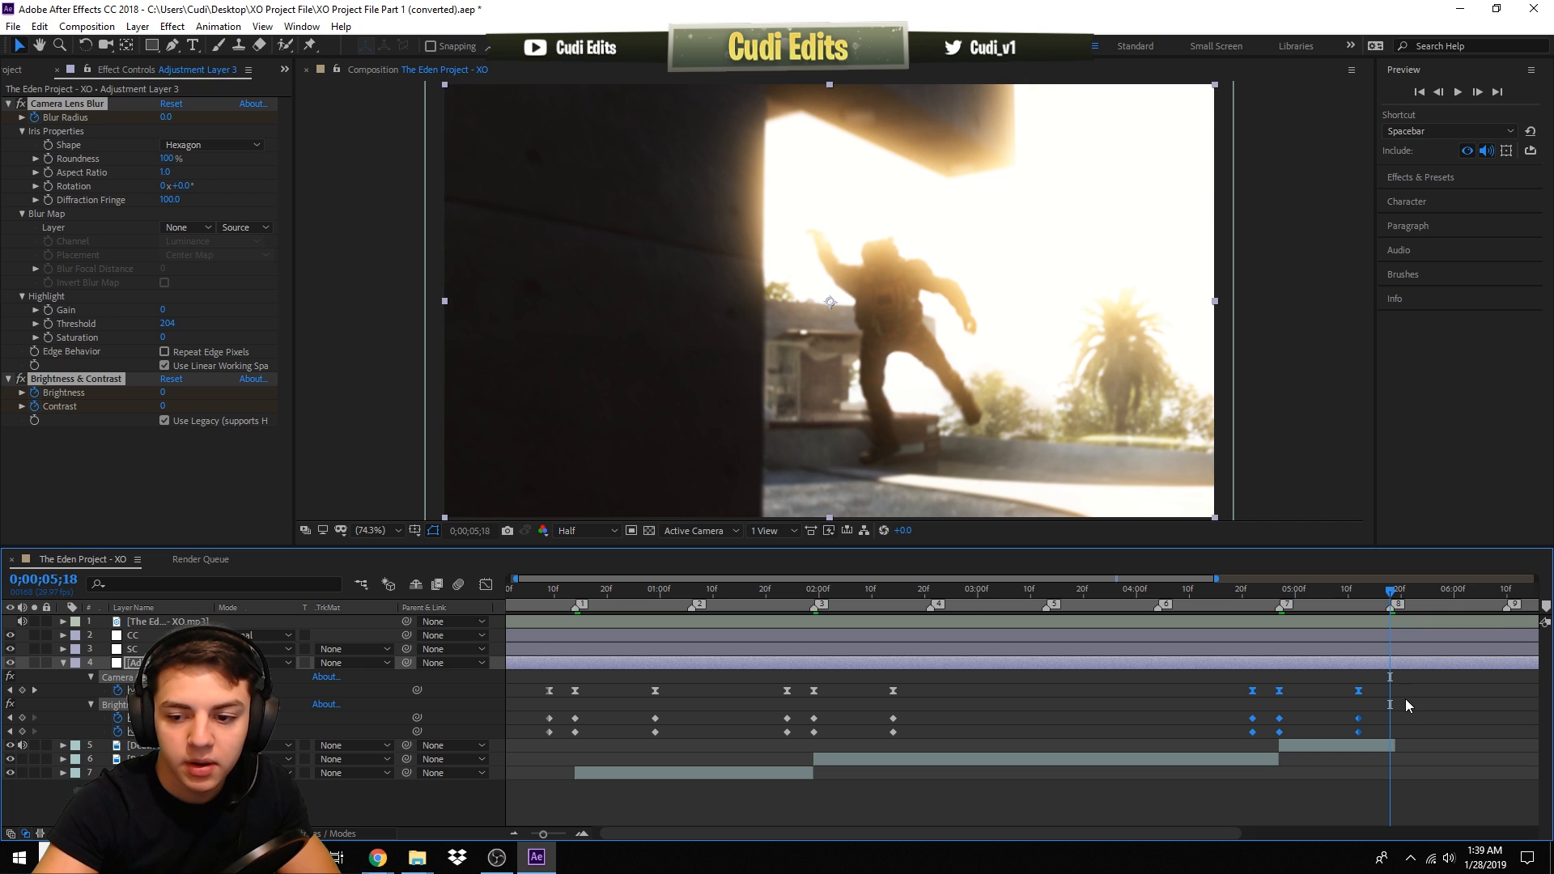
{"action": "key", "text": "ctrl+v"}
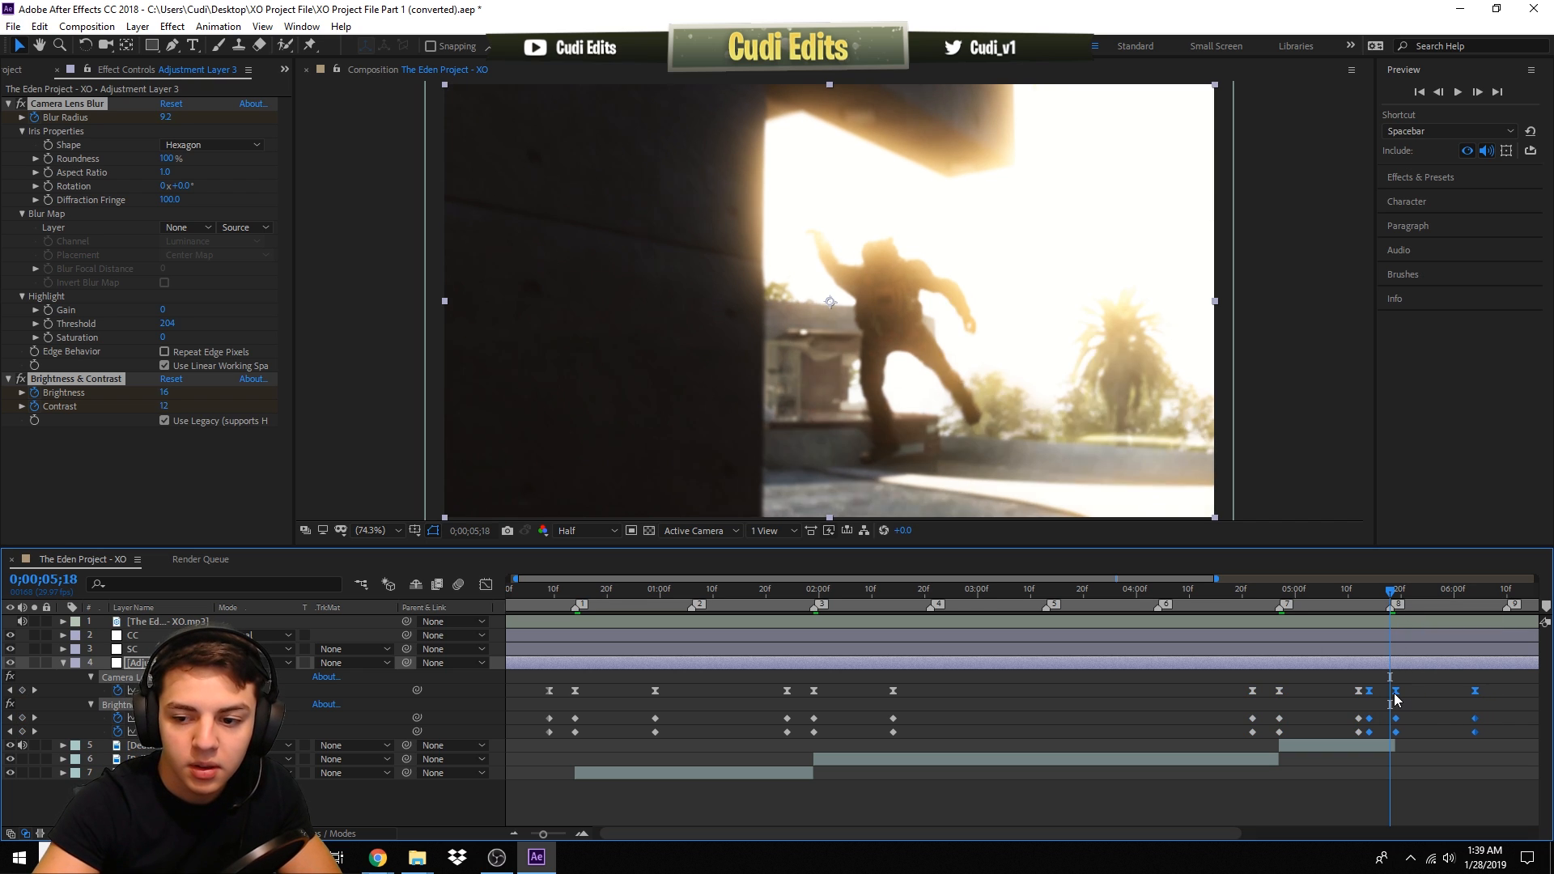
{"action": "left_click_drag", "start_coordinate": [1418, 694], "coordinate": [1392, 698]}
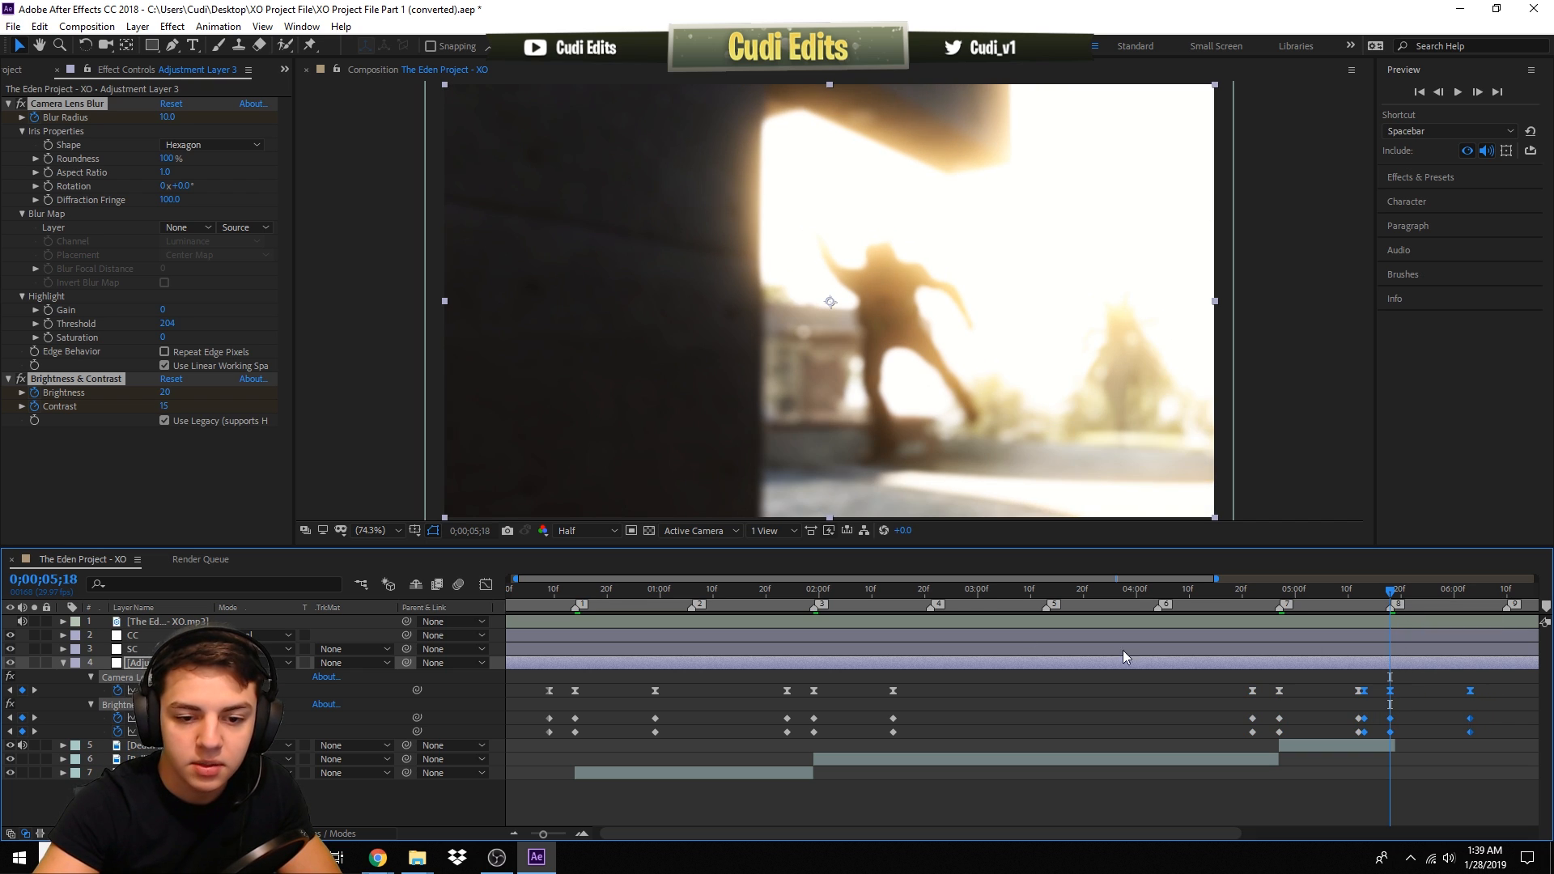
- Play back the montage from 0;00;00;14 to review the blur transitions
{"action": "left_click", "coordinate": [579, 592]}
{"action": "key", "text": "space"}
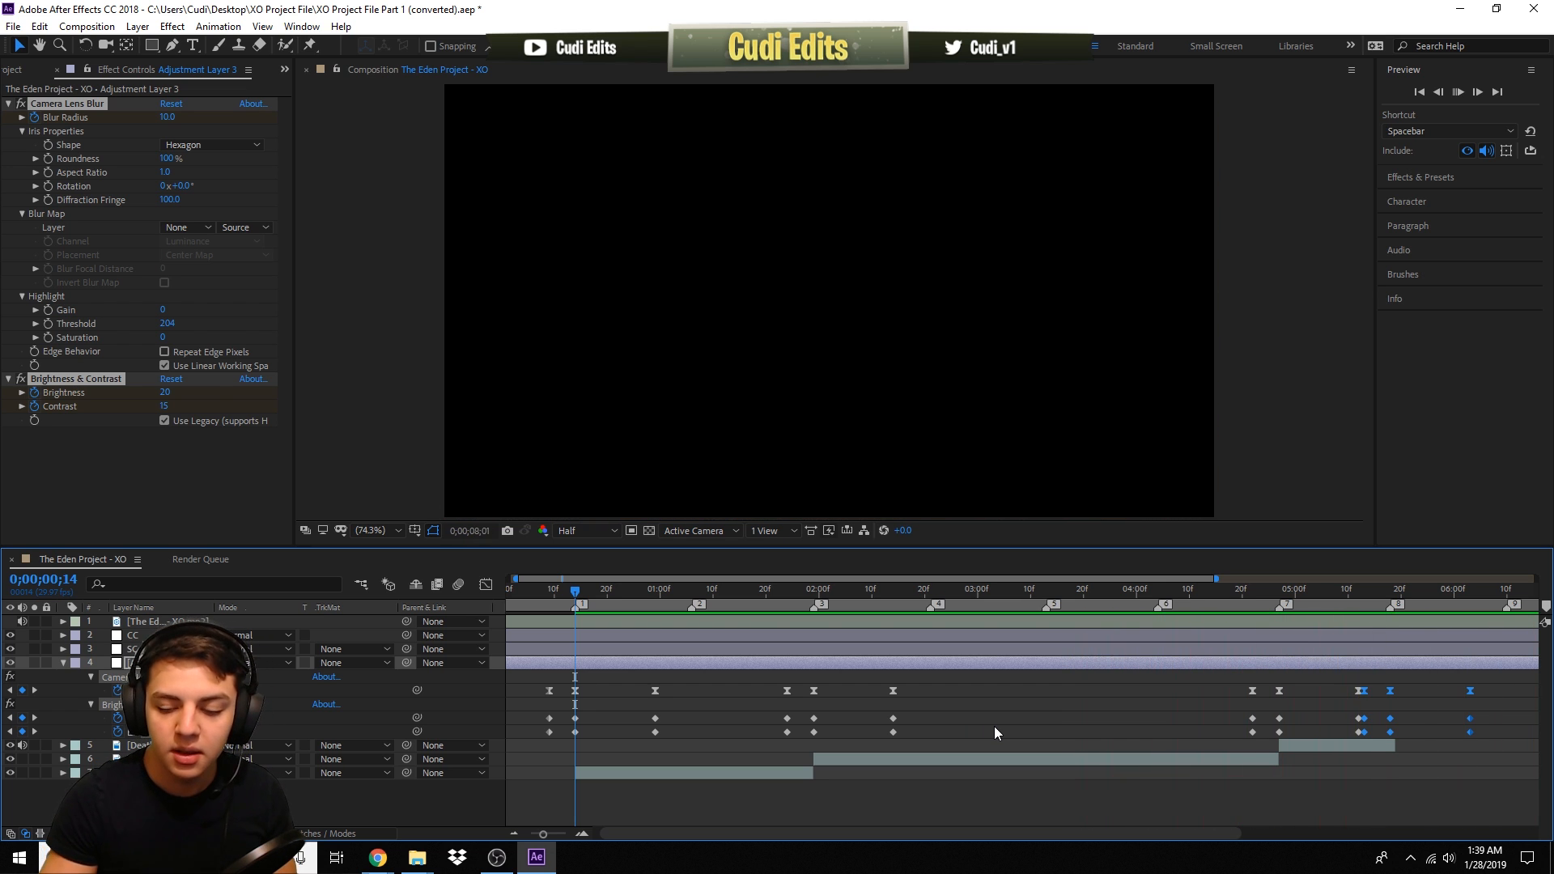
{"action": "key", "text": "space"}
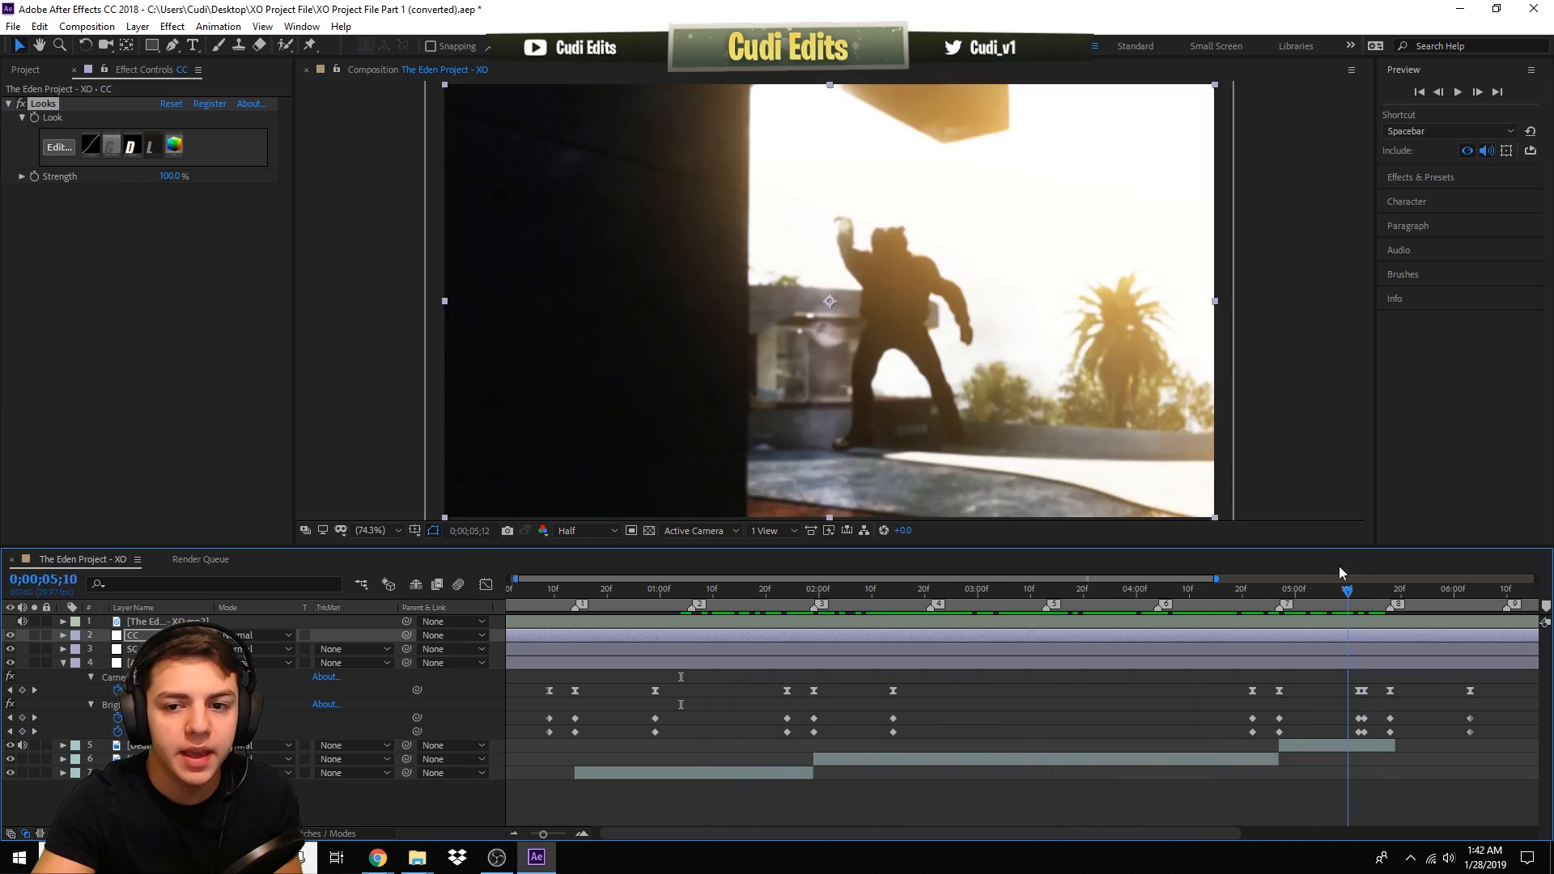
{"action": "left_click_drag", "start_coordinate": [1339, 565], "coordinate": [577, 608]}
{"action": "key", "text": "space"}
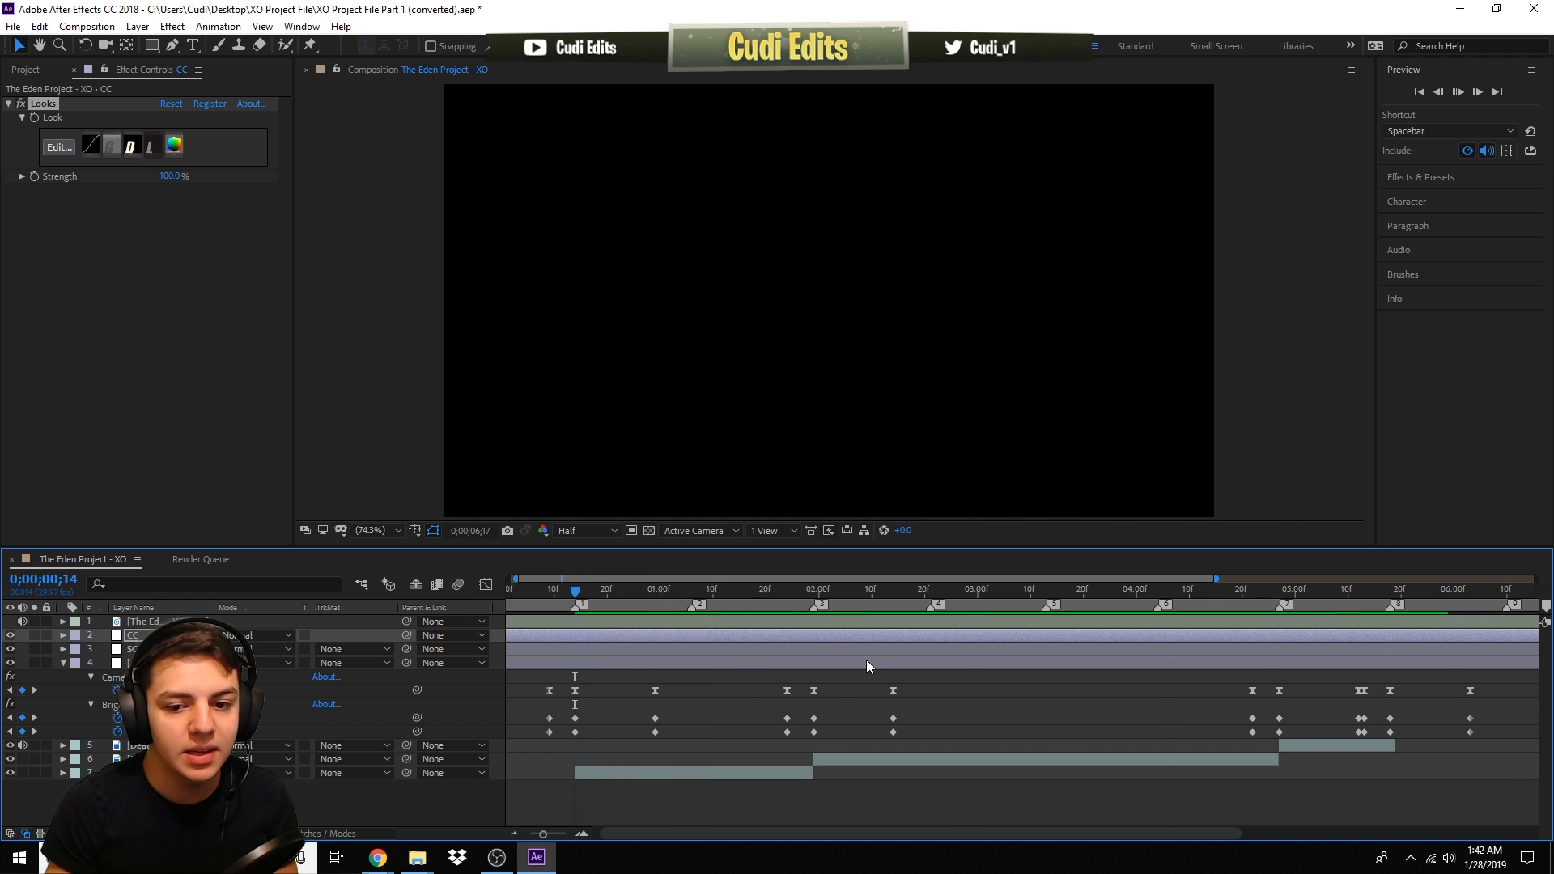
{"action": "key", "text": "space"}
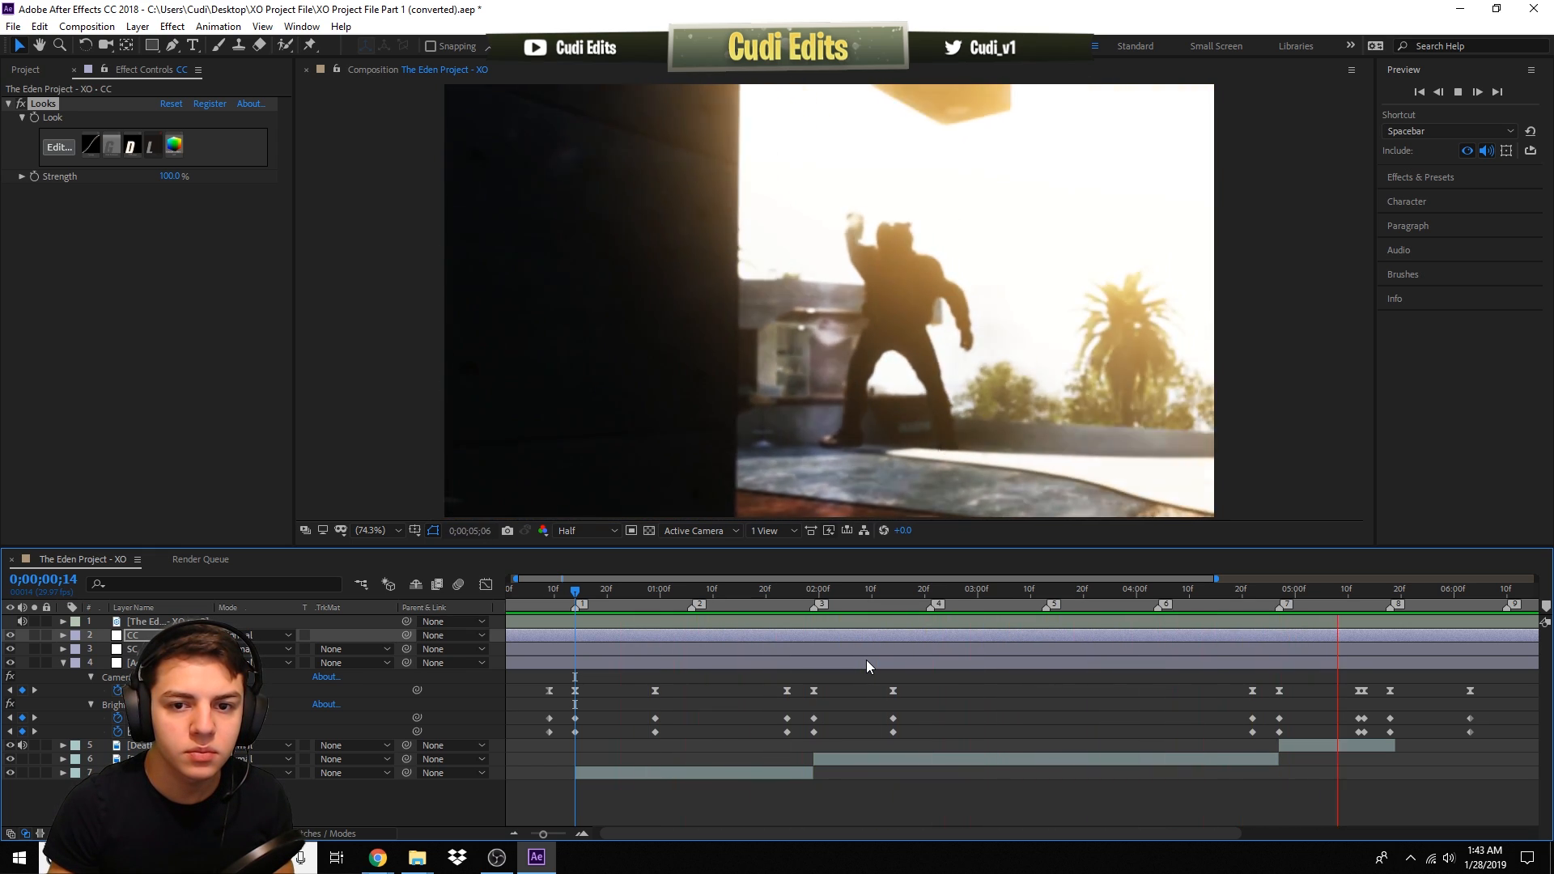
- Rename the third adjustment layer holding the blur transitions as Blur
{"action": "key", "text": "space"}
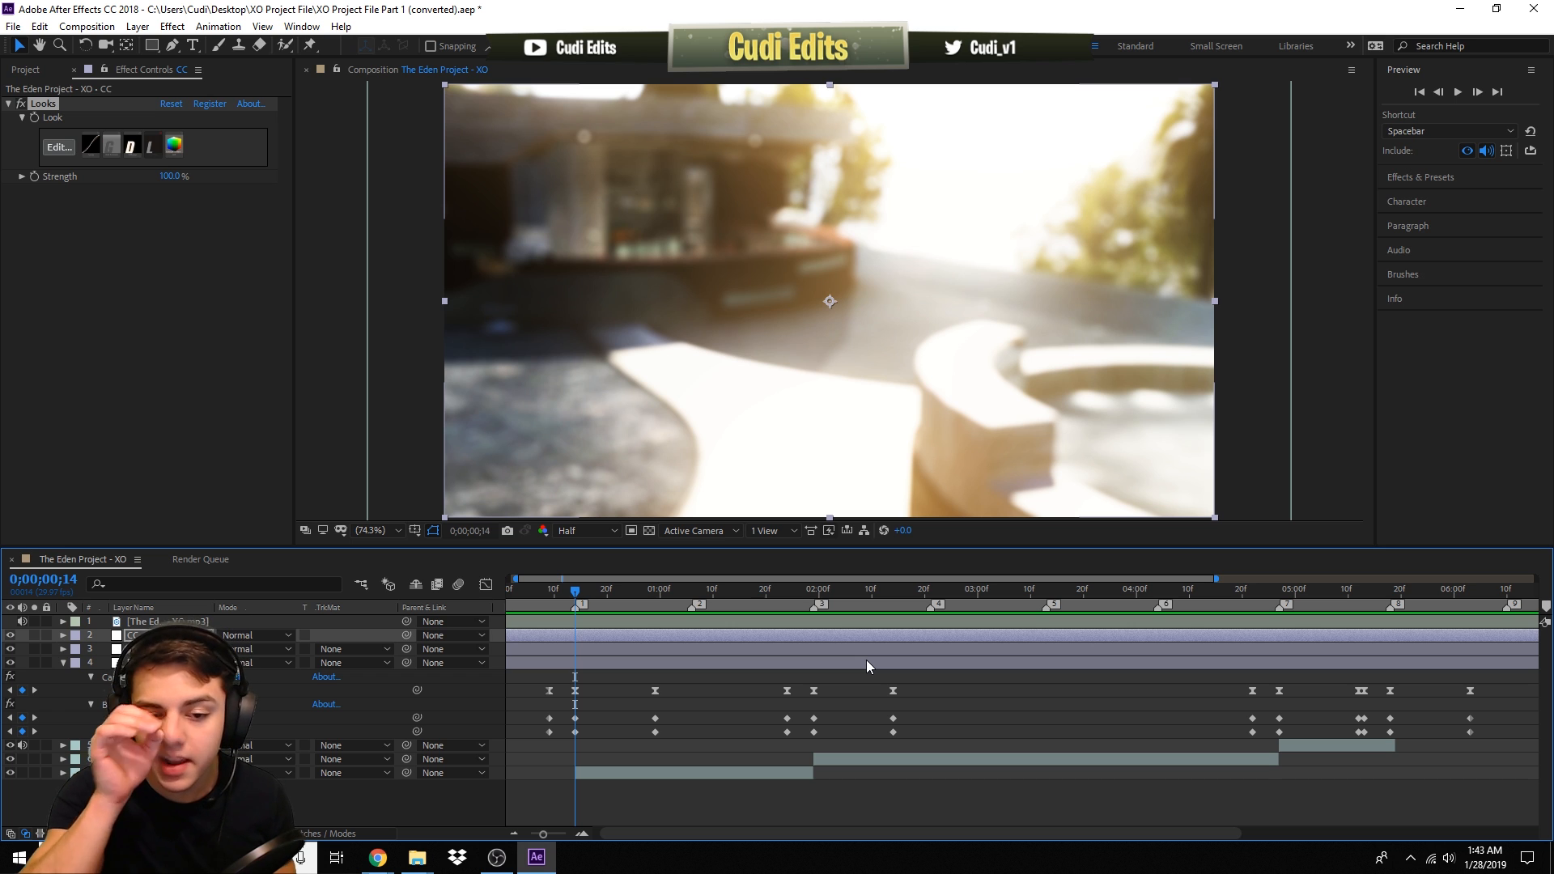
{"action": "left_click_drag", "start_coordinate": [784, 594], "coordinate": [1221, 624]}
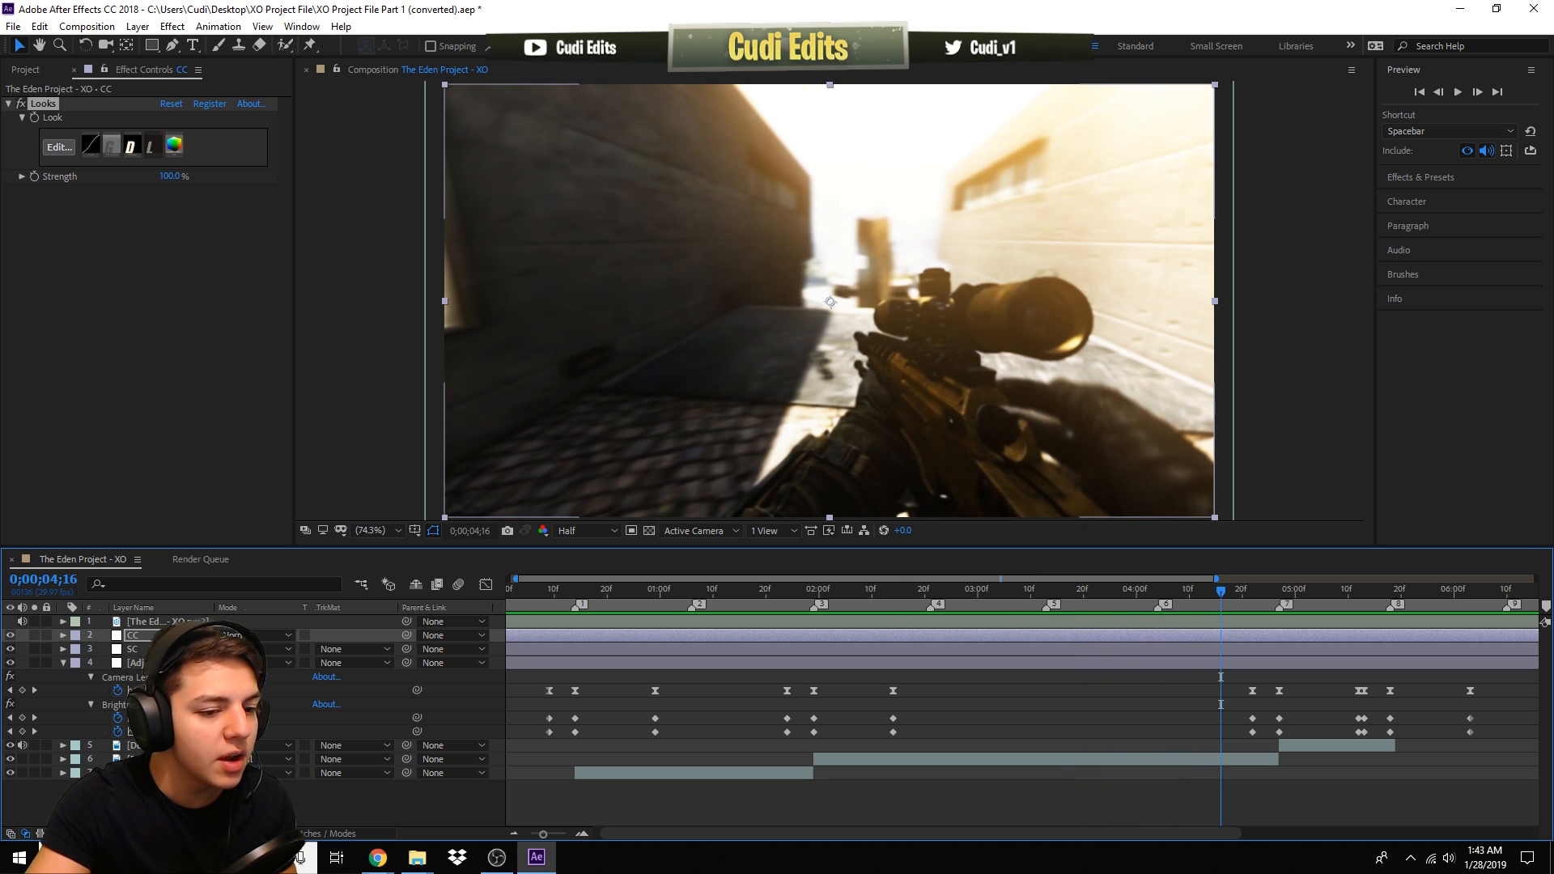
{"action": "left_click", "coordinate": [168, 664]}
{"action": "right_click", "coordinate": [171, 665]}
{"action": "left_click", "coordinate": [203, 652]}
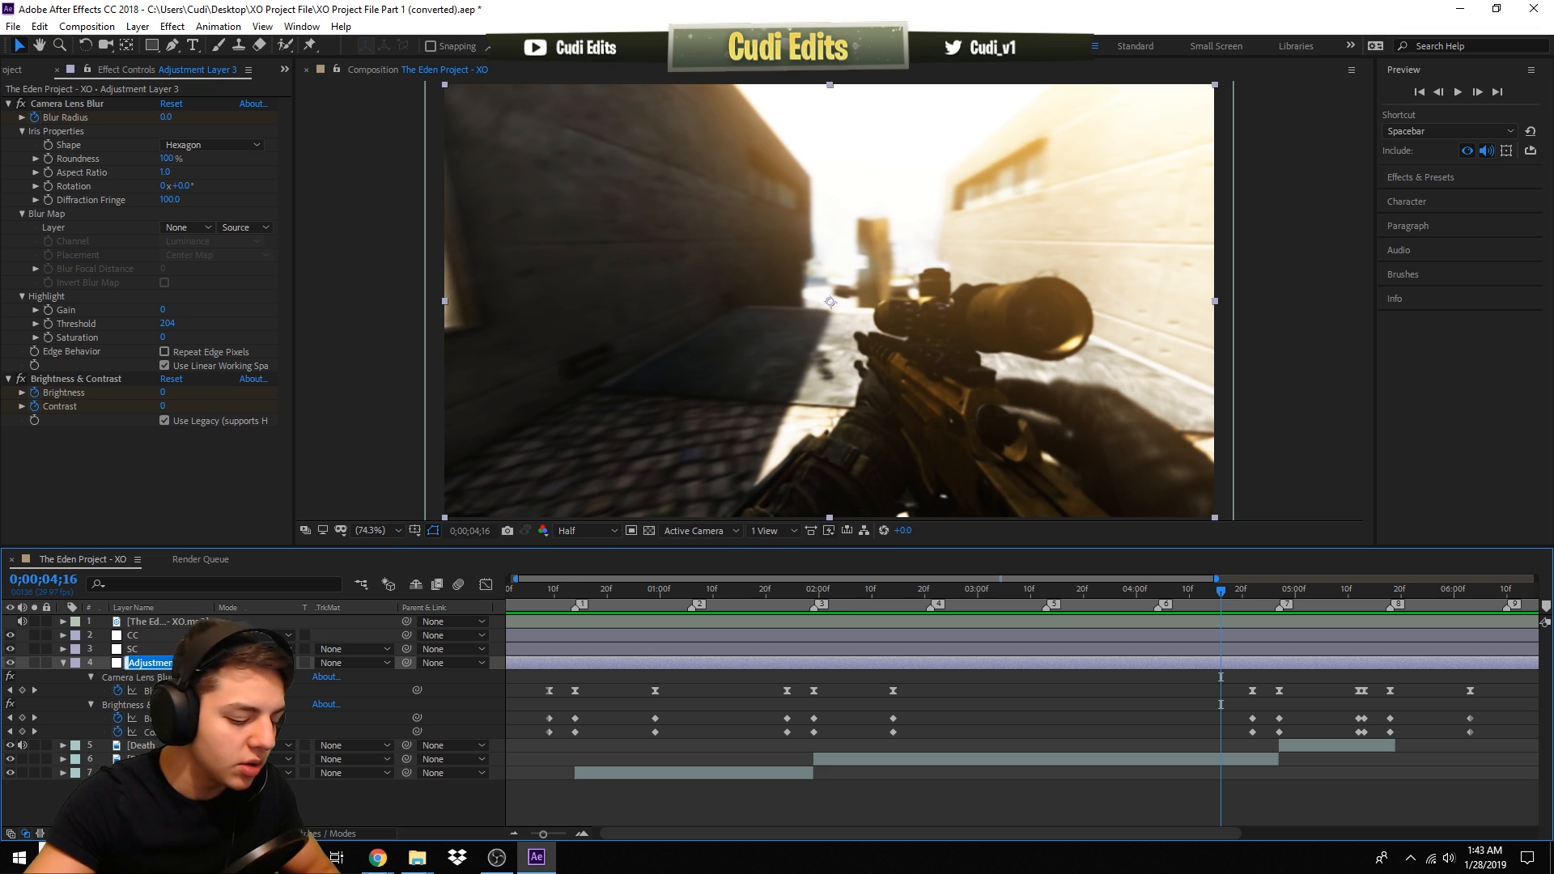
{"action": "type", "text": "Blur"}
{"action": "key", "text": "Return"}
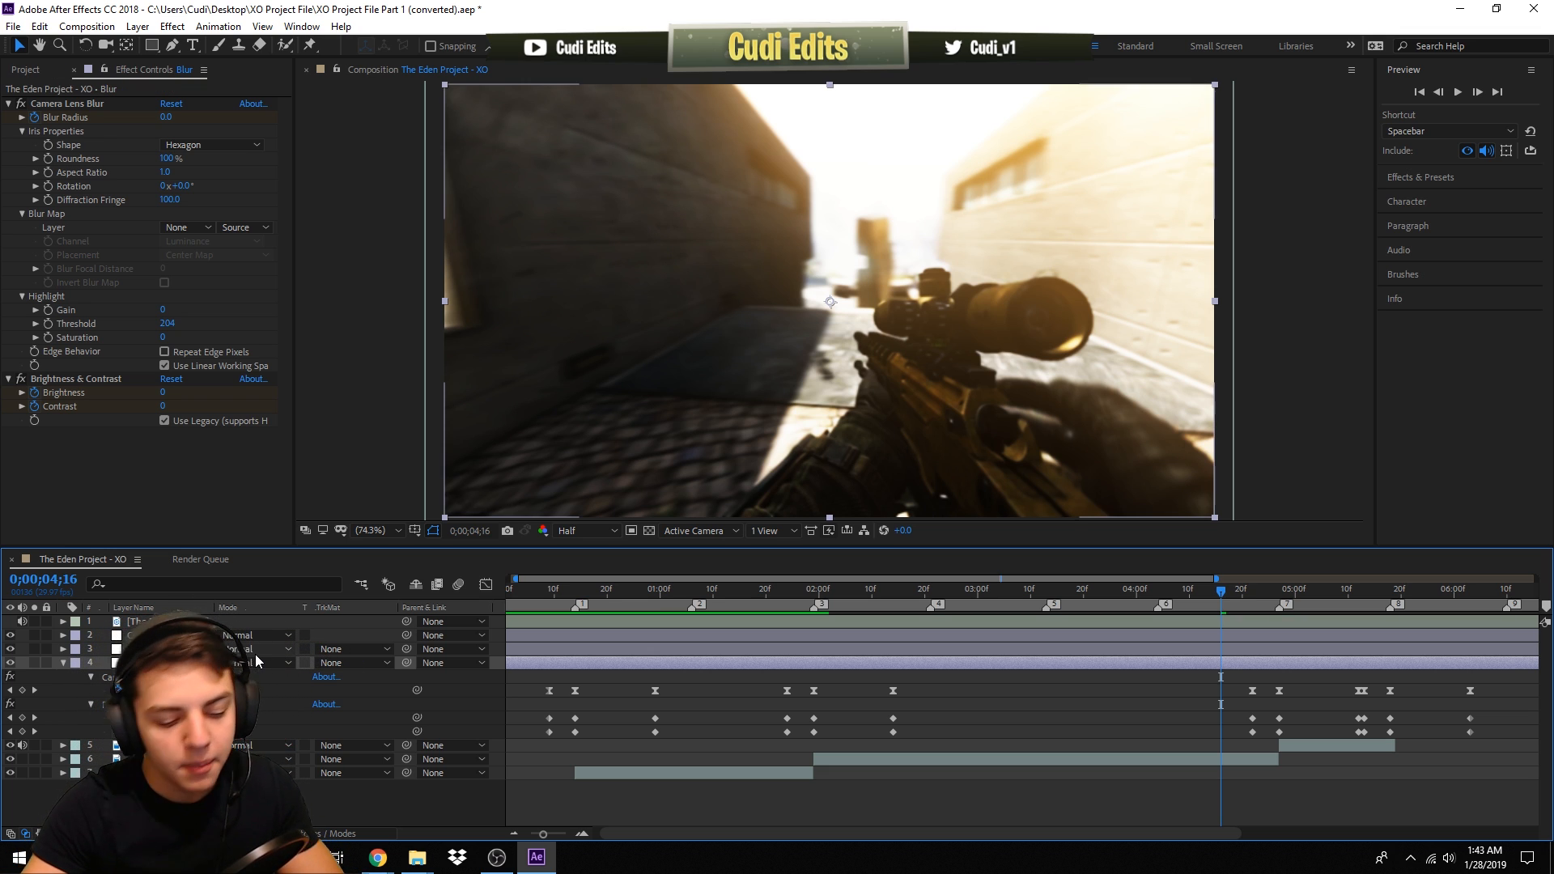
- Collapse the layers' keyframe properties and save the project
{"action": "key", "text": "u"}
{"action": "left_click", "coordinate": [294, 755]}
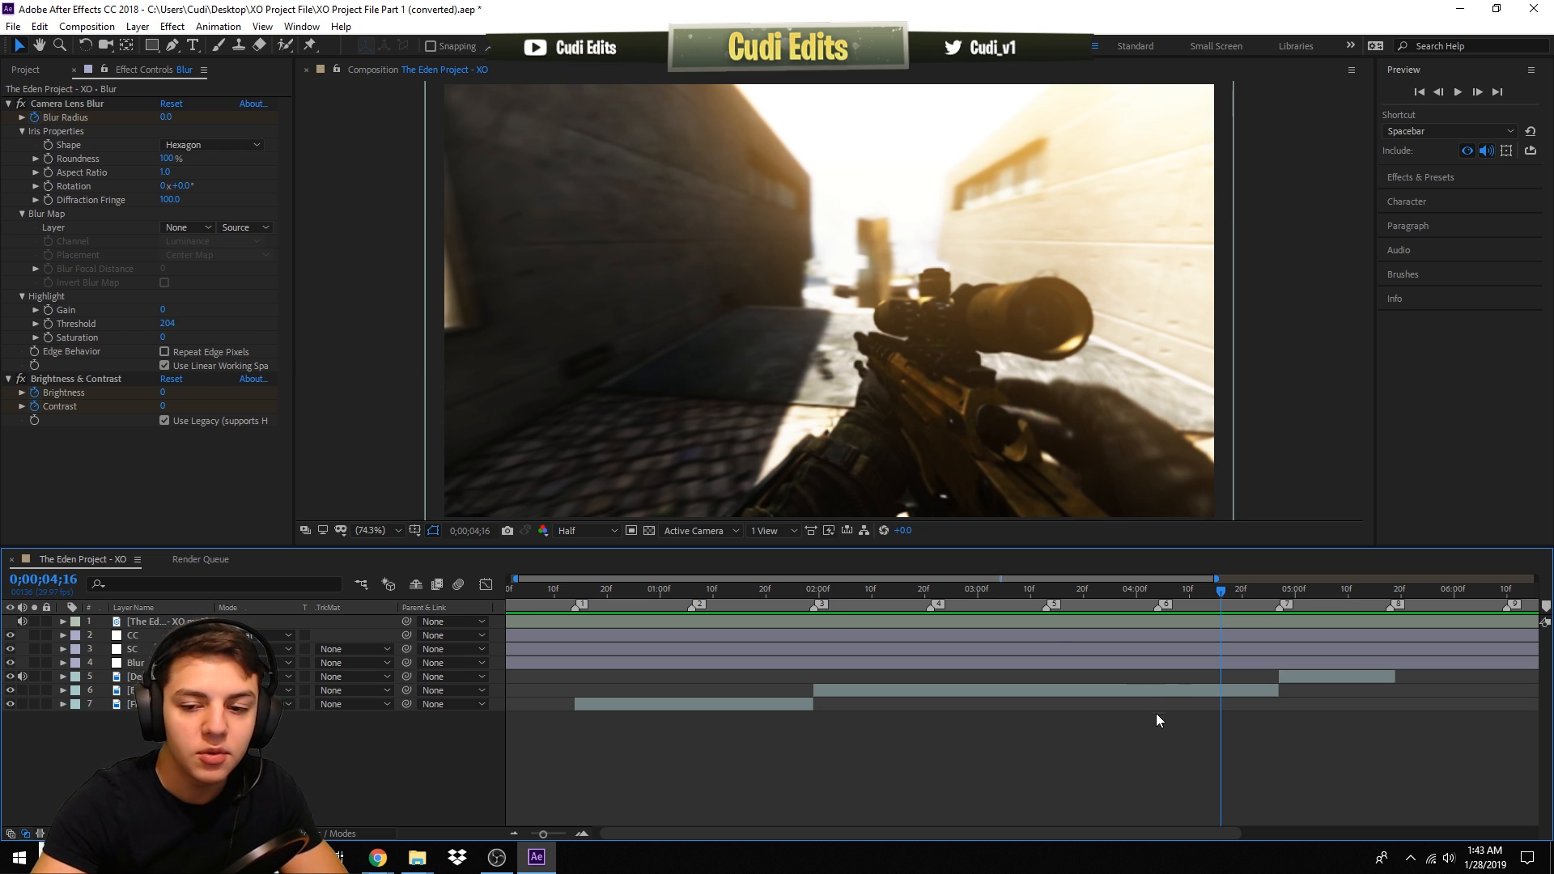
{"action": "left_click", "coordinate": [1074, 598]}
{"action": "left_click", "coordinate": [1072, 692]}
{"action": "left_click_drag", "start_coordinate": [785, 594], "coordinate": [1023, 613]}
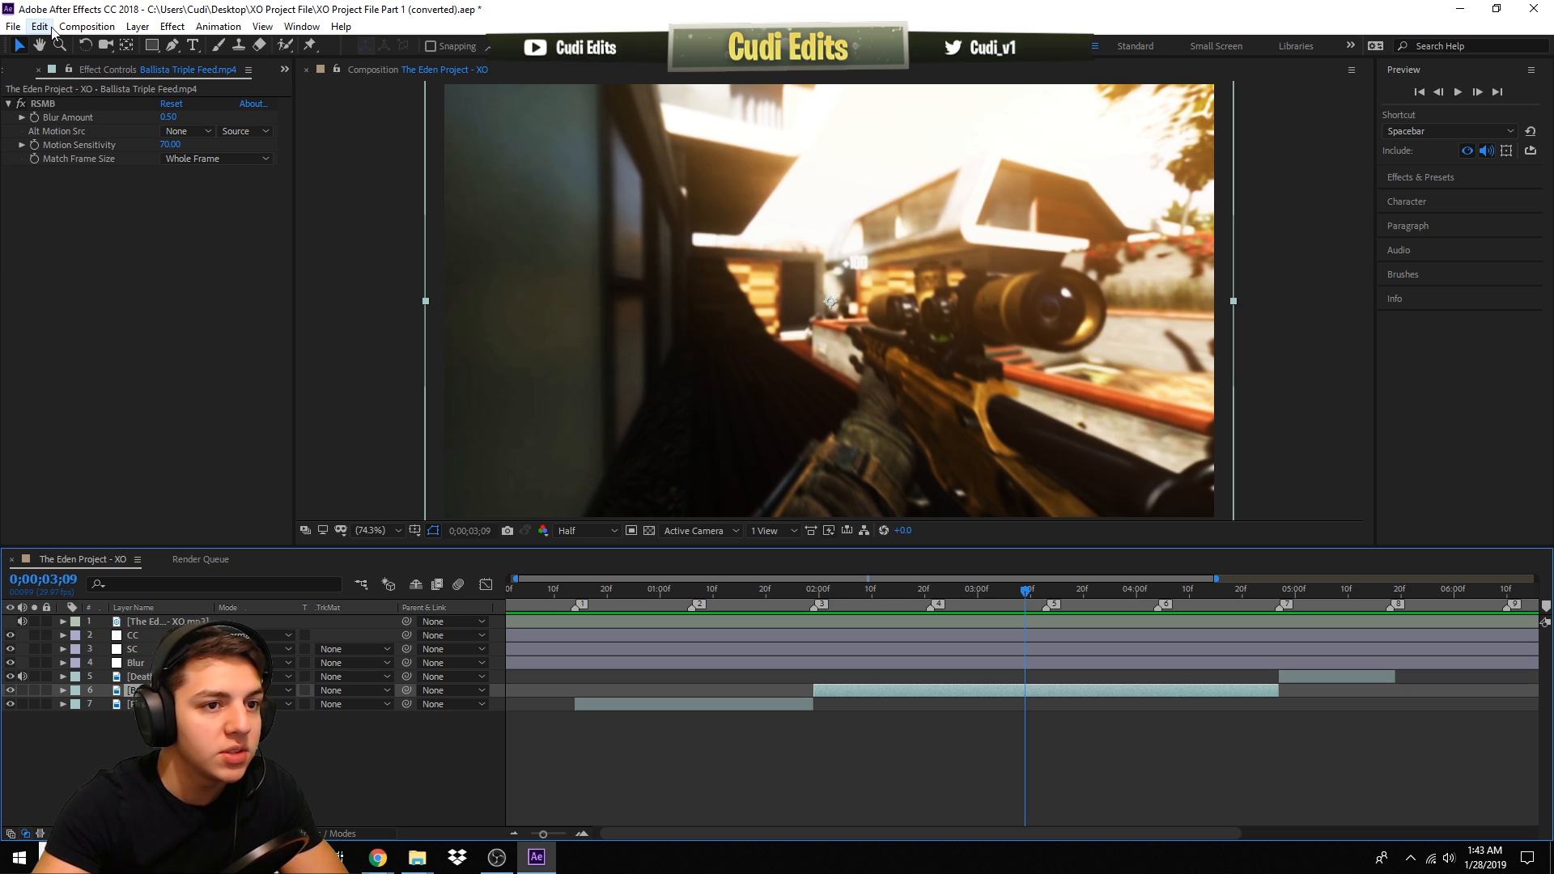
{"action": "left_click", "coordinate": [13, 26]}
{"action": "left_click", "coordinate": [55, 178]}
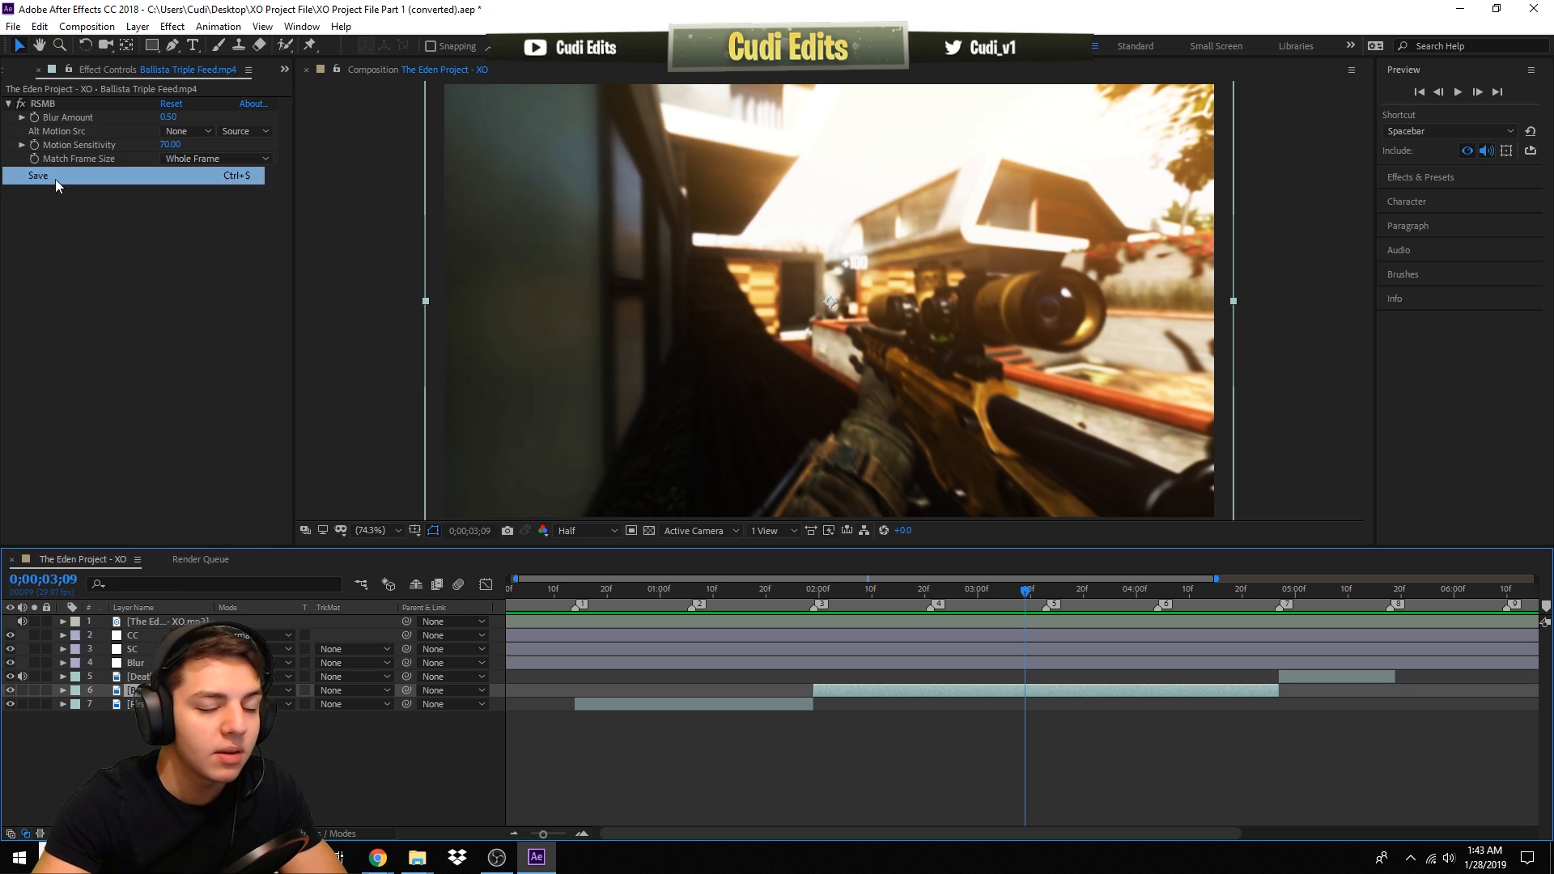
- Import the VX1K Ballista gunshot sound from the 300 SUBSCRIBER EDITING PACK's Gunshots > BO2 > Edited folder
{"action": "left_click", "coordinate": [13, 26]}
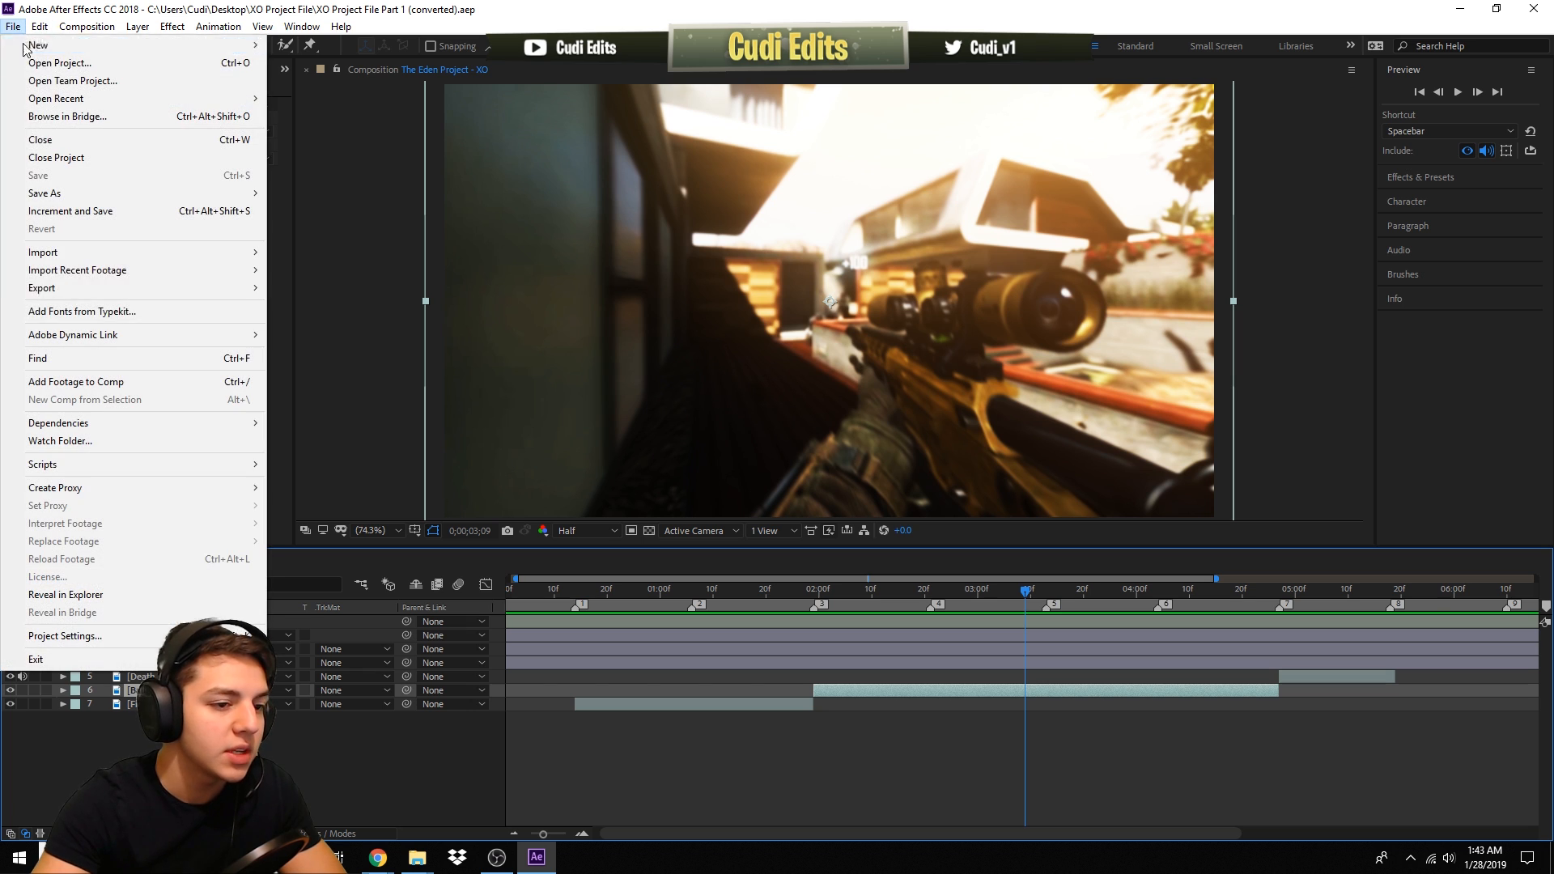
{"action": "mouse_move", "coordinate": [90, 252]}
{"action": "left_click", "coordinate": [296, 255]}
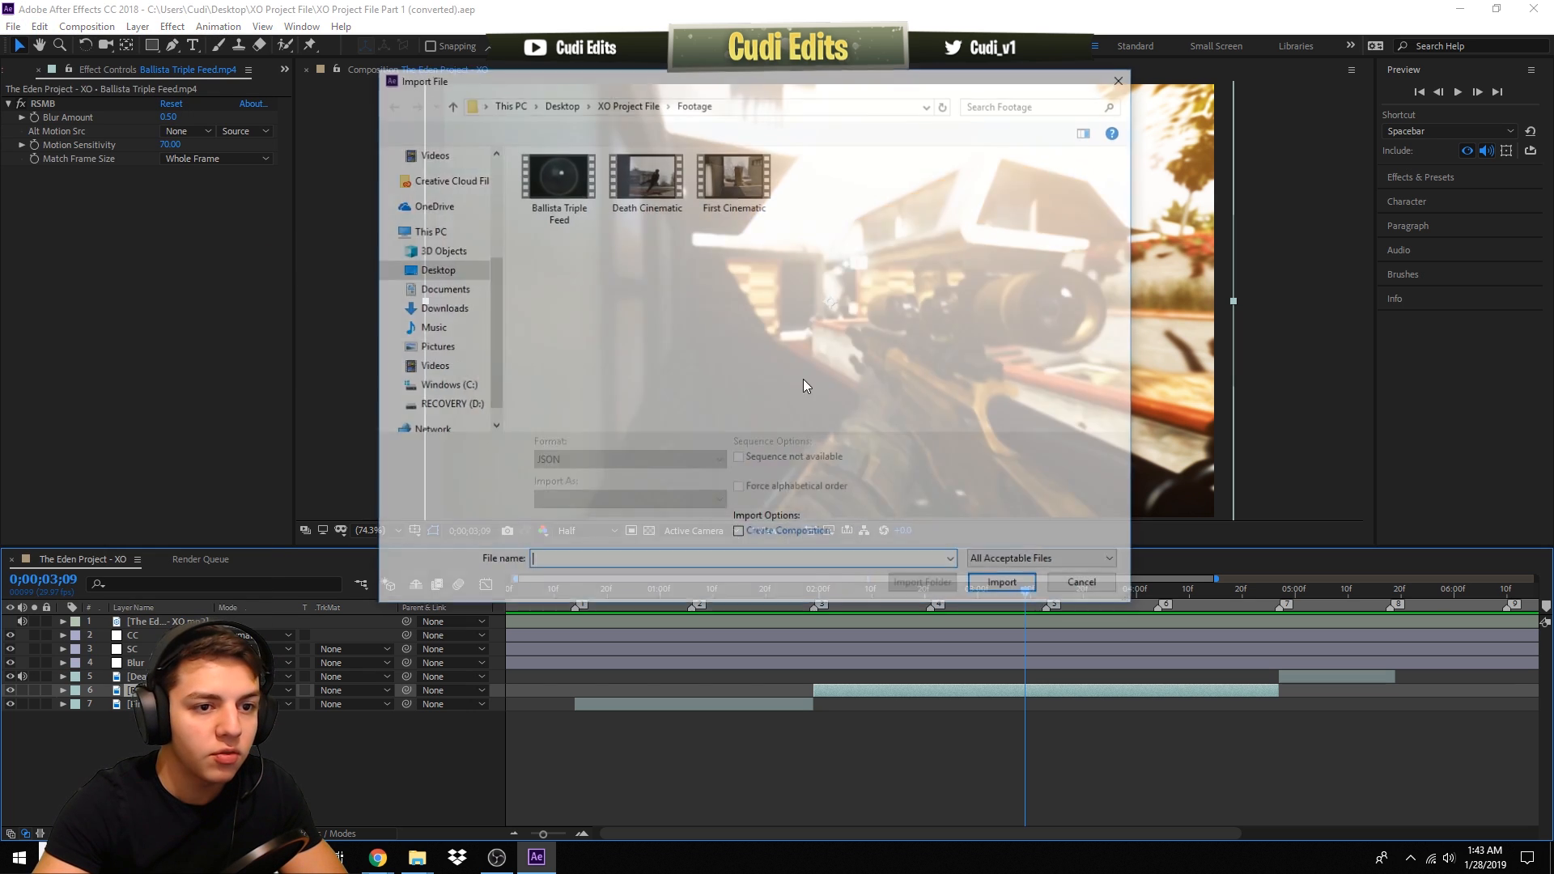
{"action": "scroll", "coordinate": [403, 236], "scroll_direction": "up", "scroll_amount": 4}
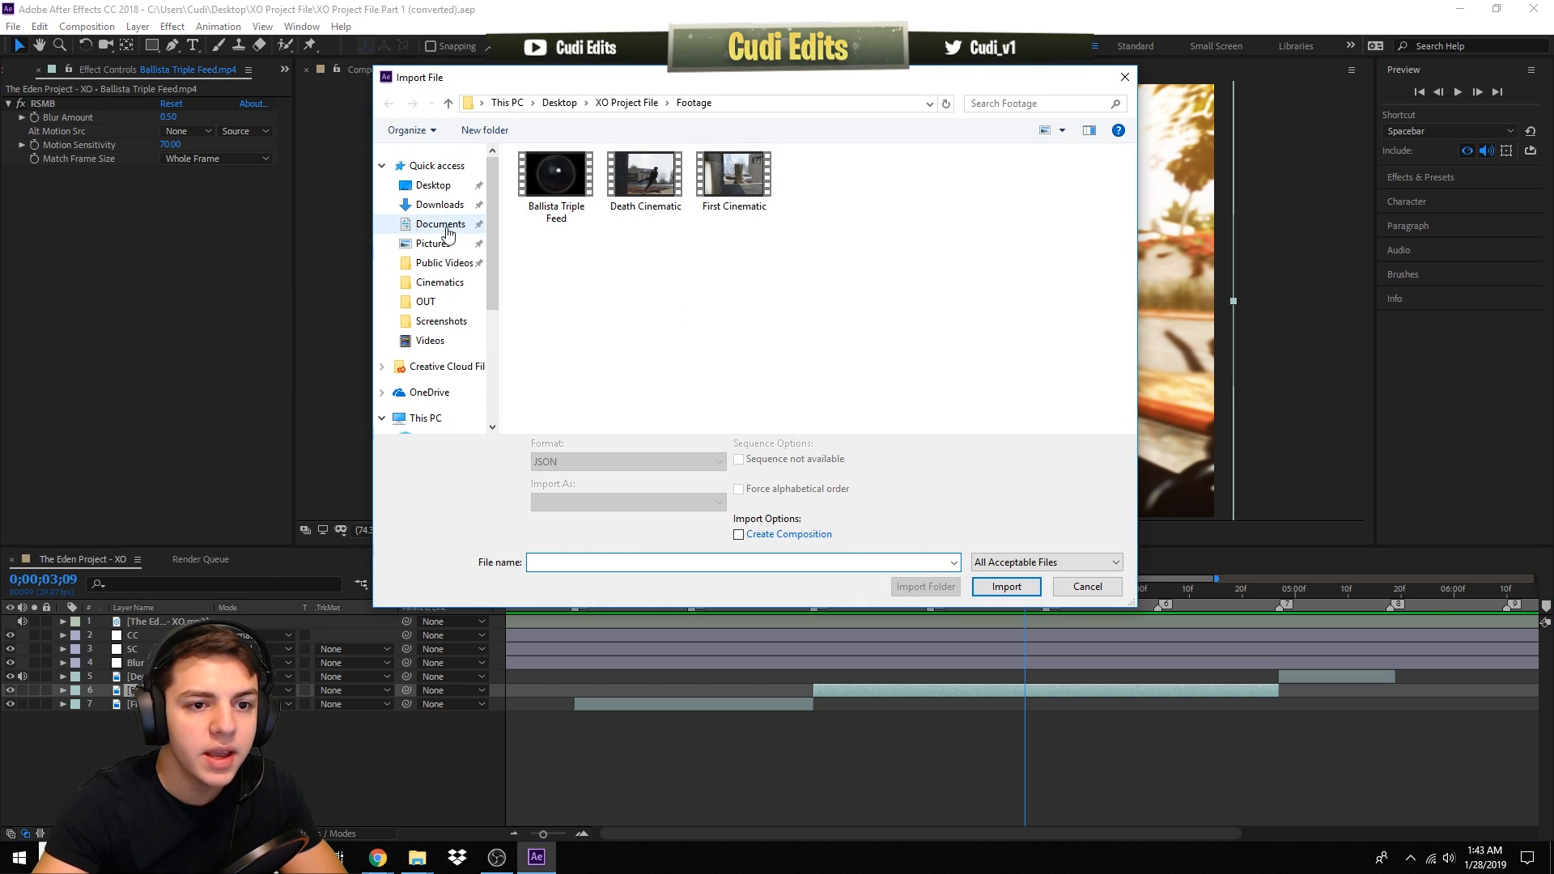
{"action": "left_click", "coordinate": [440, 205]}
{"action": "double_click", "coordinate": [558, 194]}
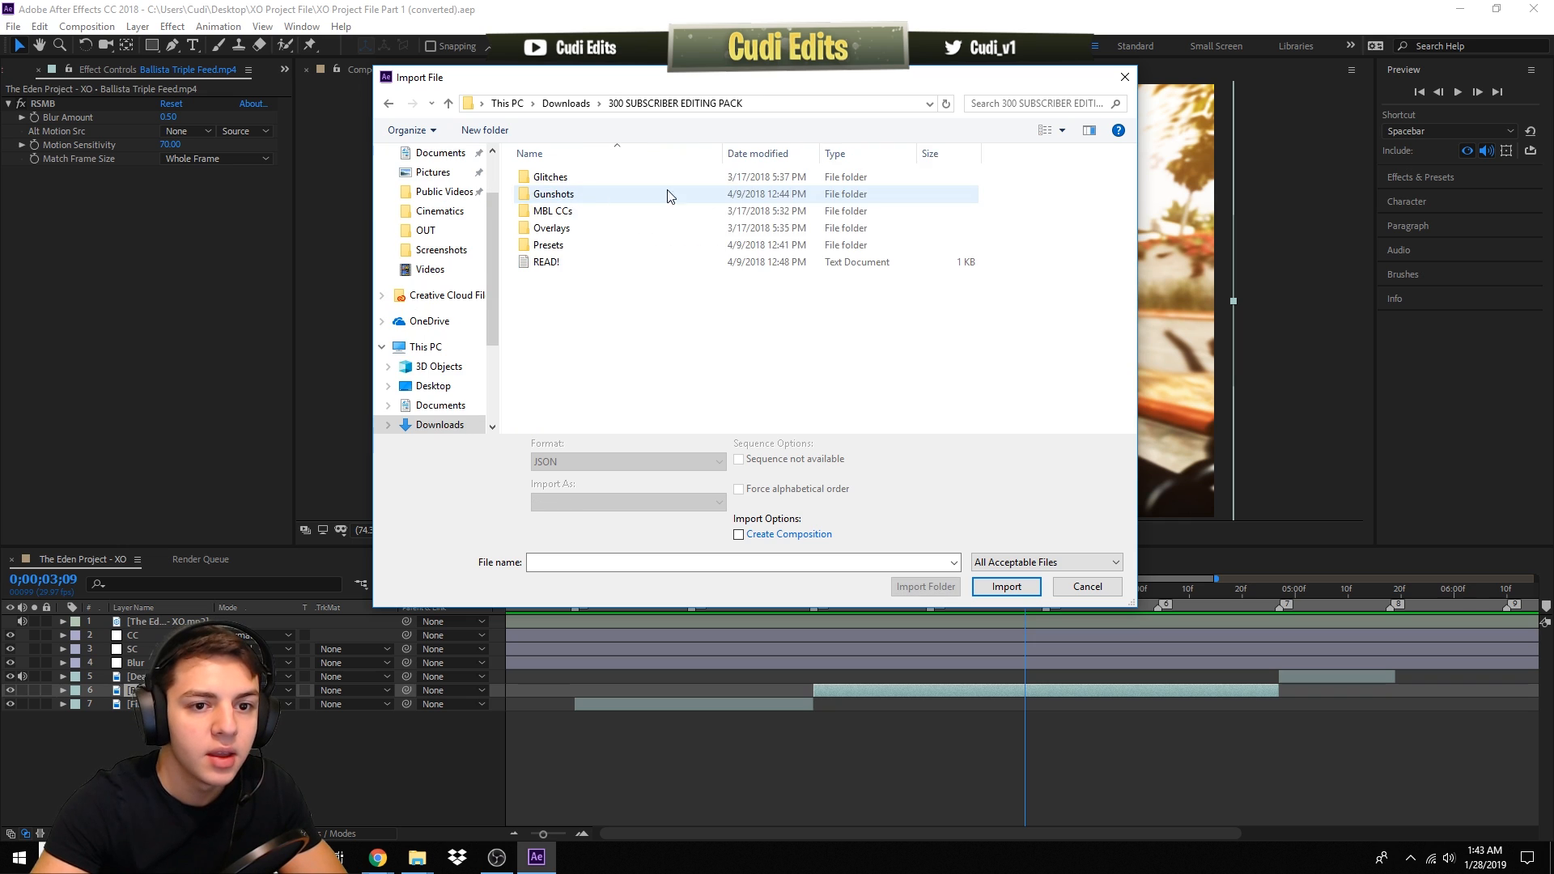
{"action": "double_click", "coordinate": [595, 196]}
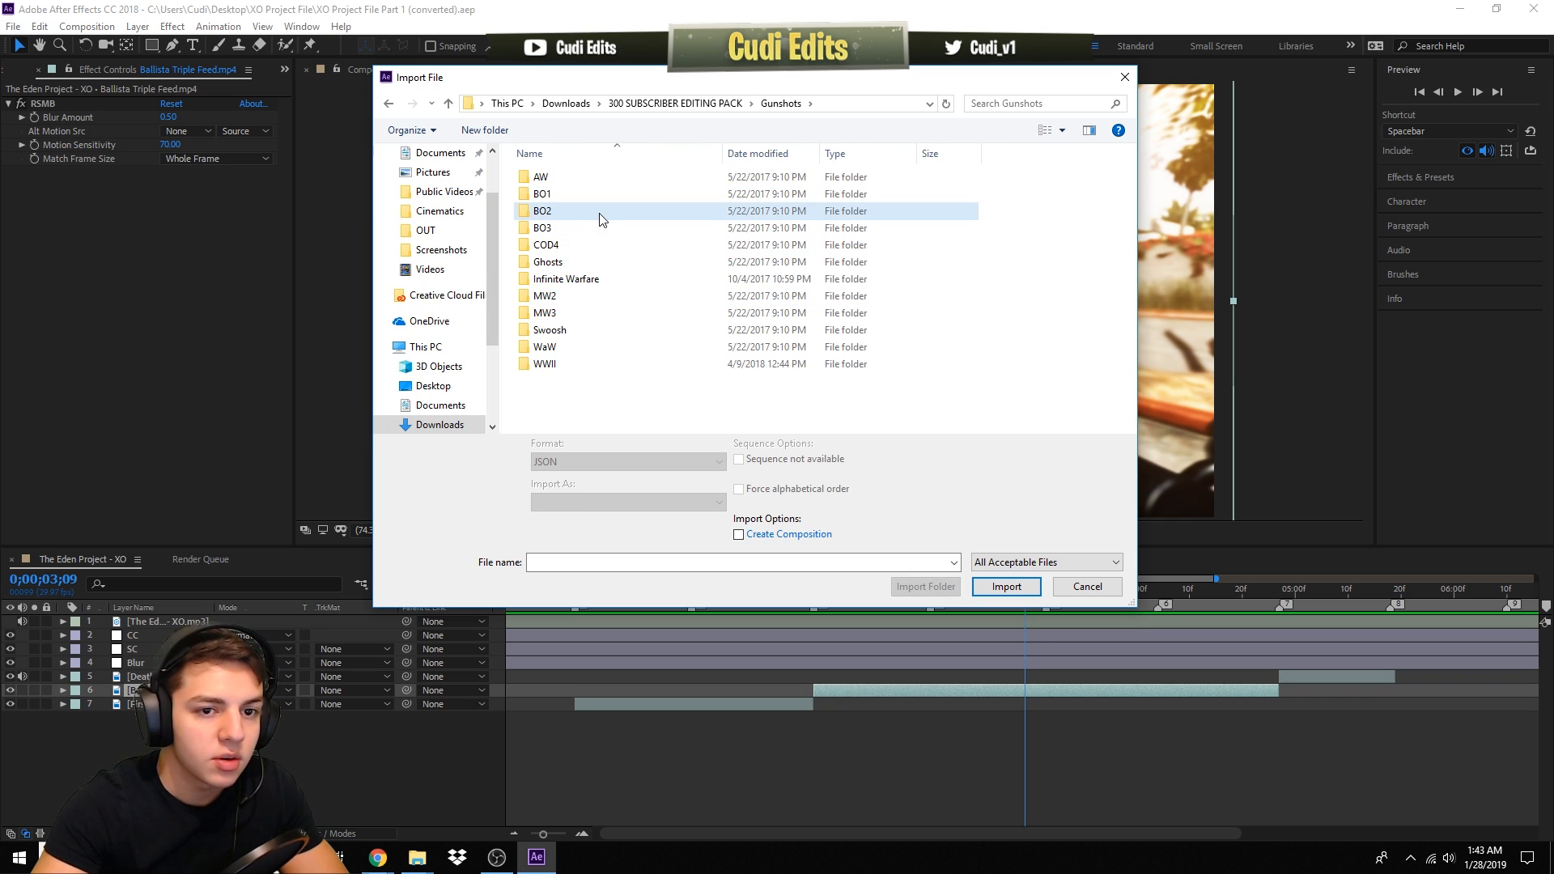
{"action": "double_click", "coordinate": [599, 213]}
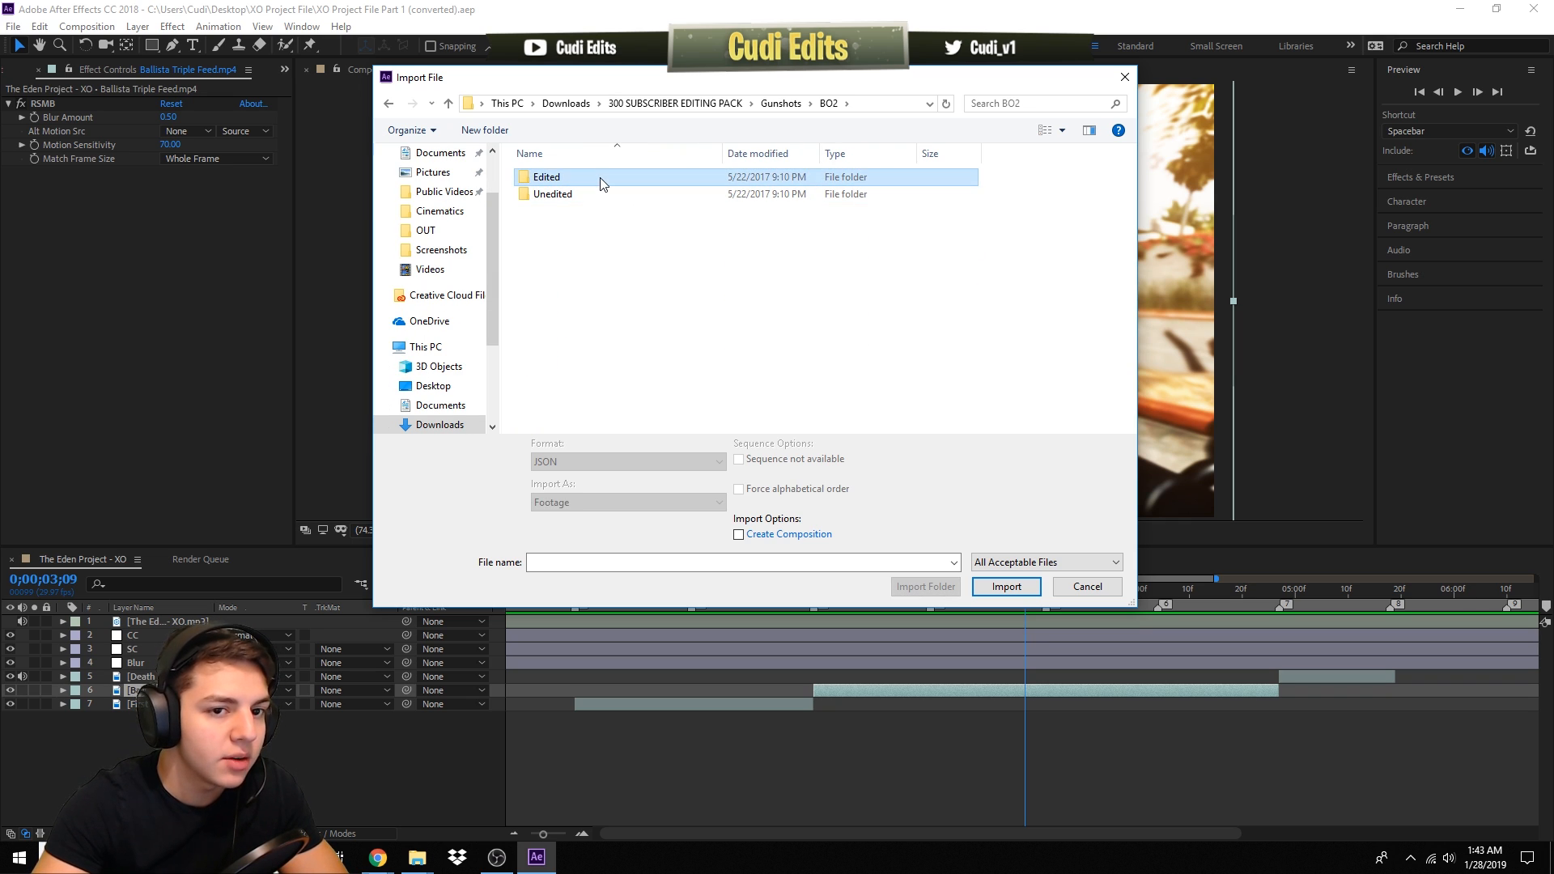
{"action": "double_click", "coordinate": [600, 180]}
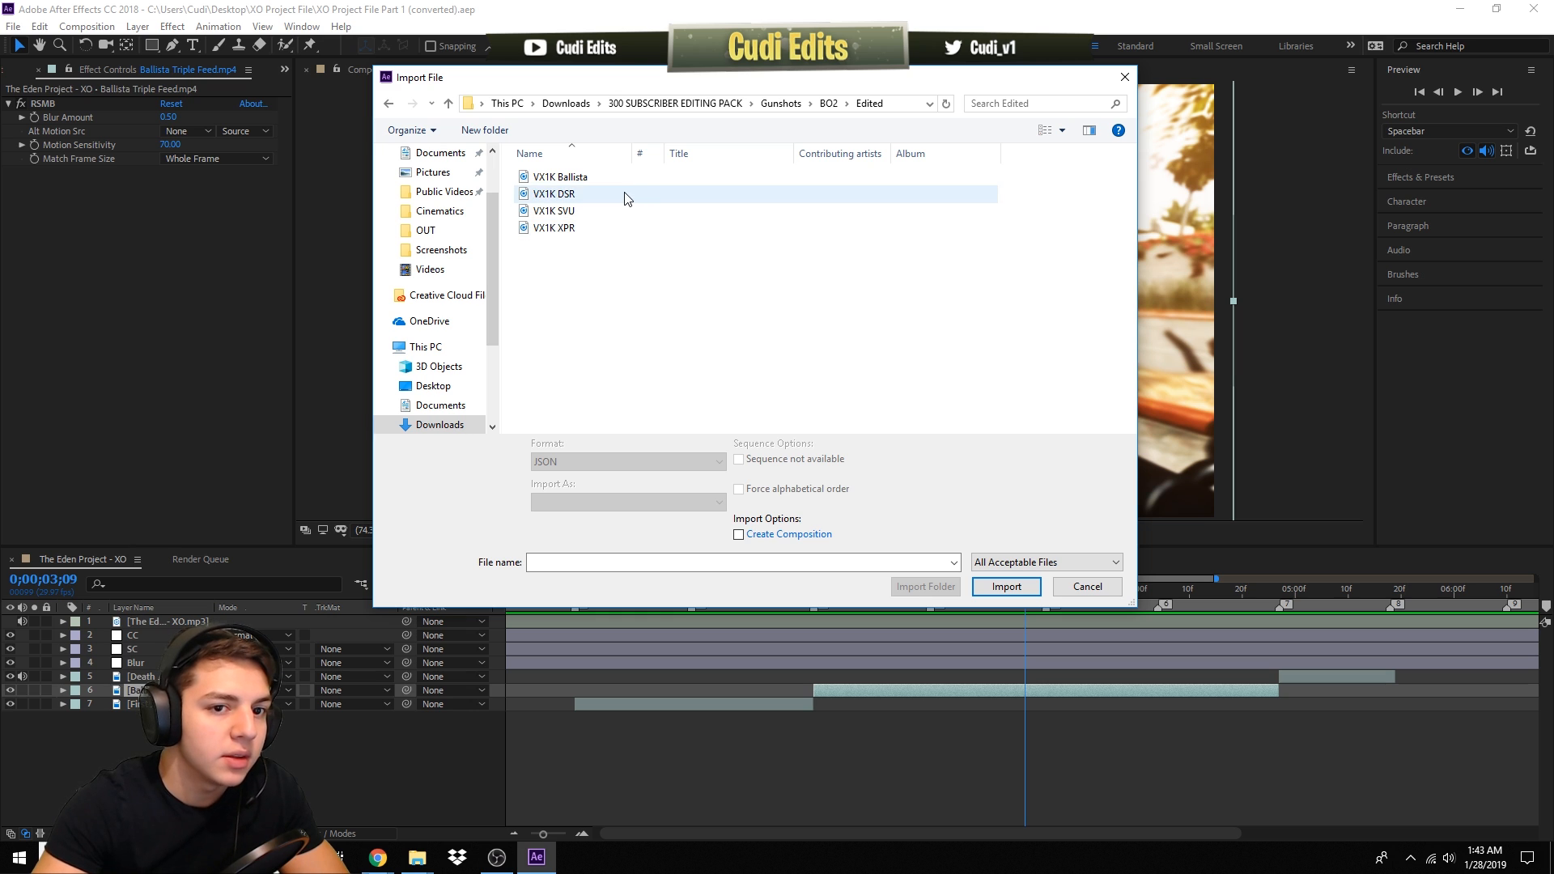
{"action": "left_click_drag", "start_coordinate": [704, 67], "coordinate": [866, 131]}
{"action": "double_click", "coordinate": [566, 241]}
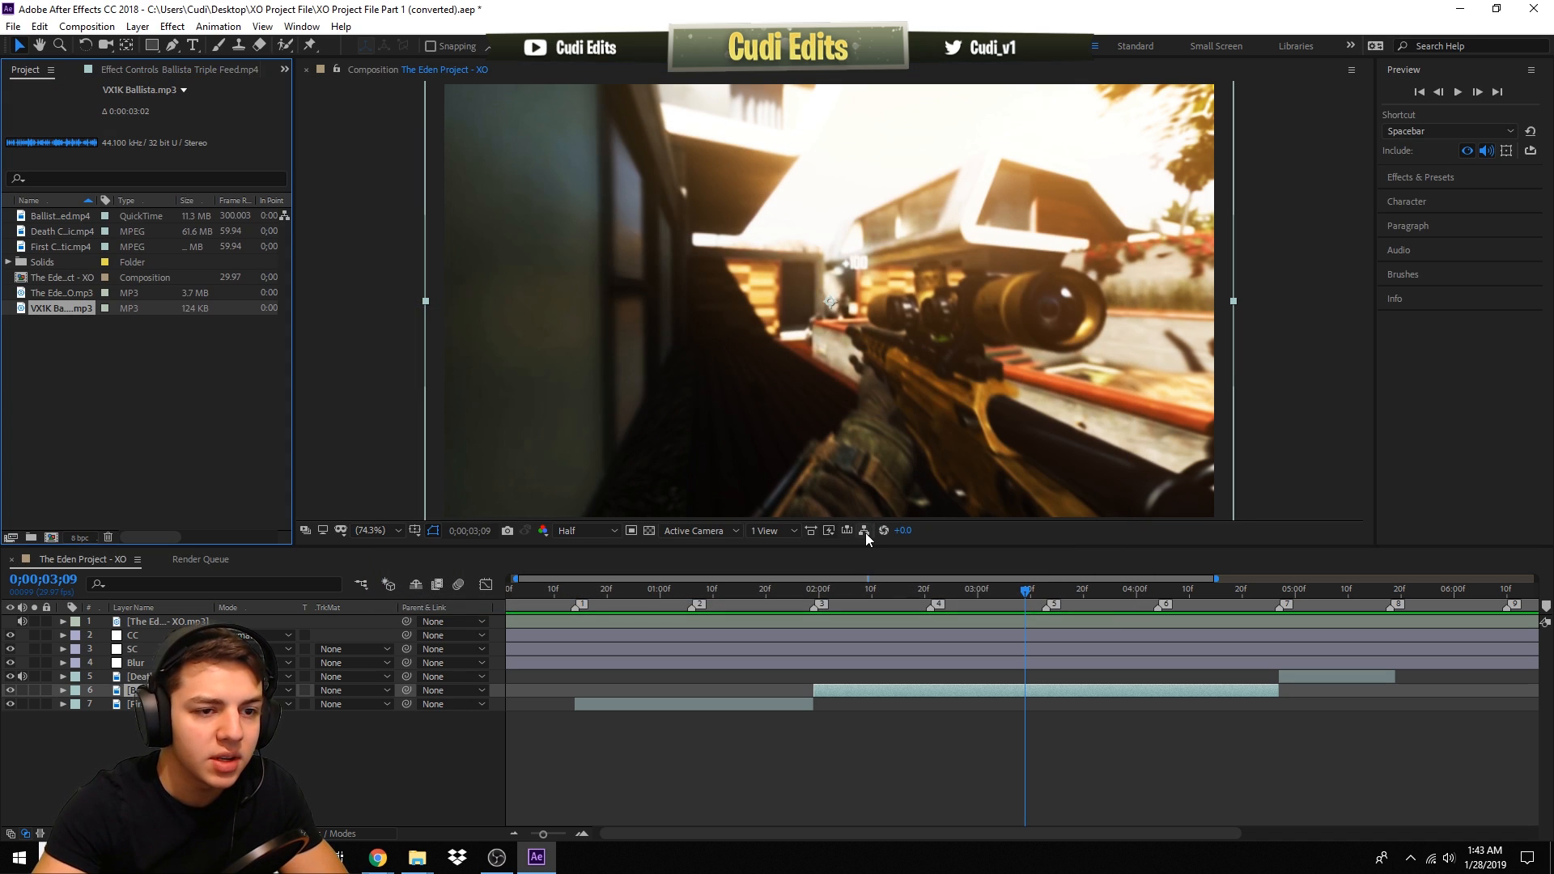
- Add the VX1K Ballista sound to the composition as layer 7 and reveal its waveform
{"action": "left_click_drag", "start_coordinate": [735, 625], "coordinate": [821, 706]}
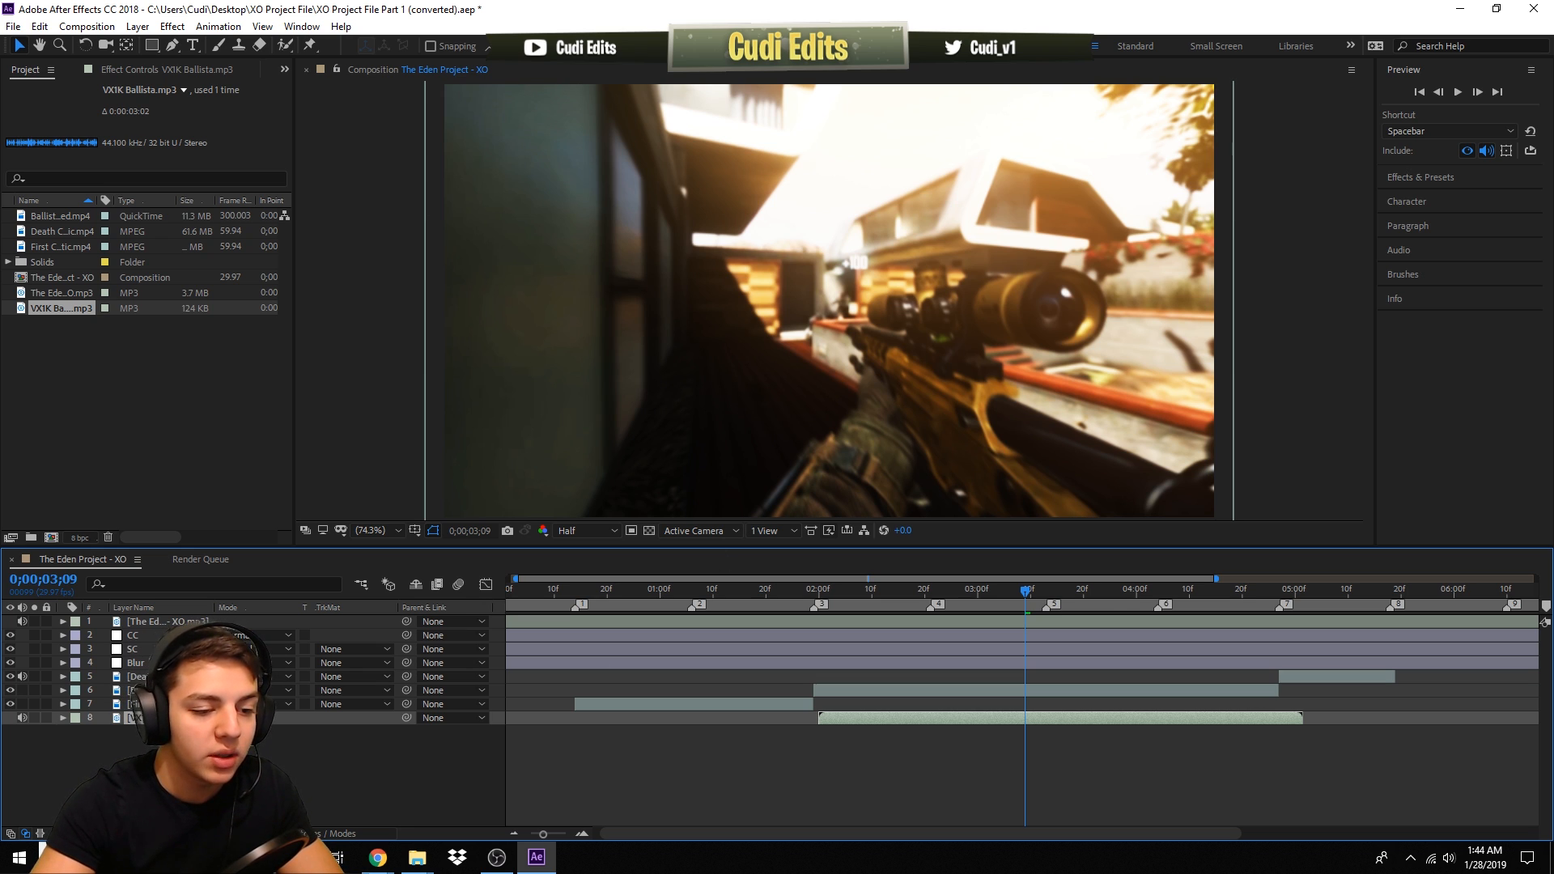
{"action": "key", "text": "ctrl+bracketleft"}
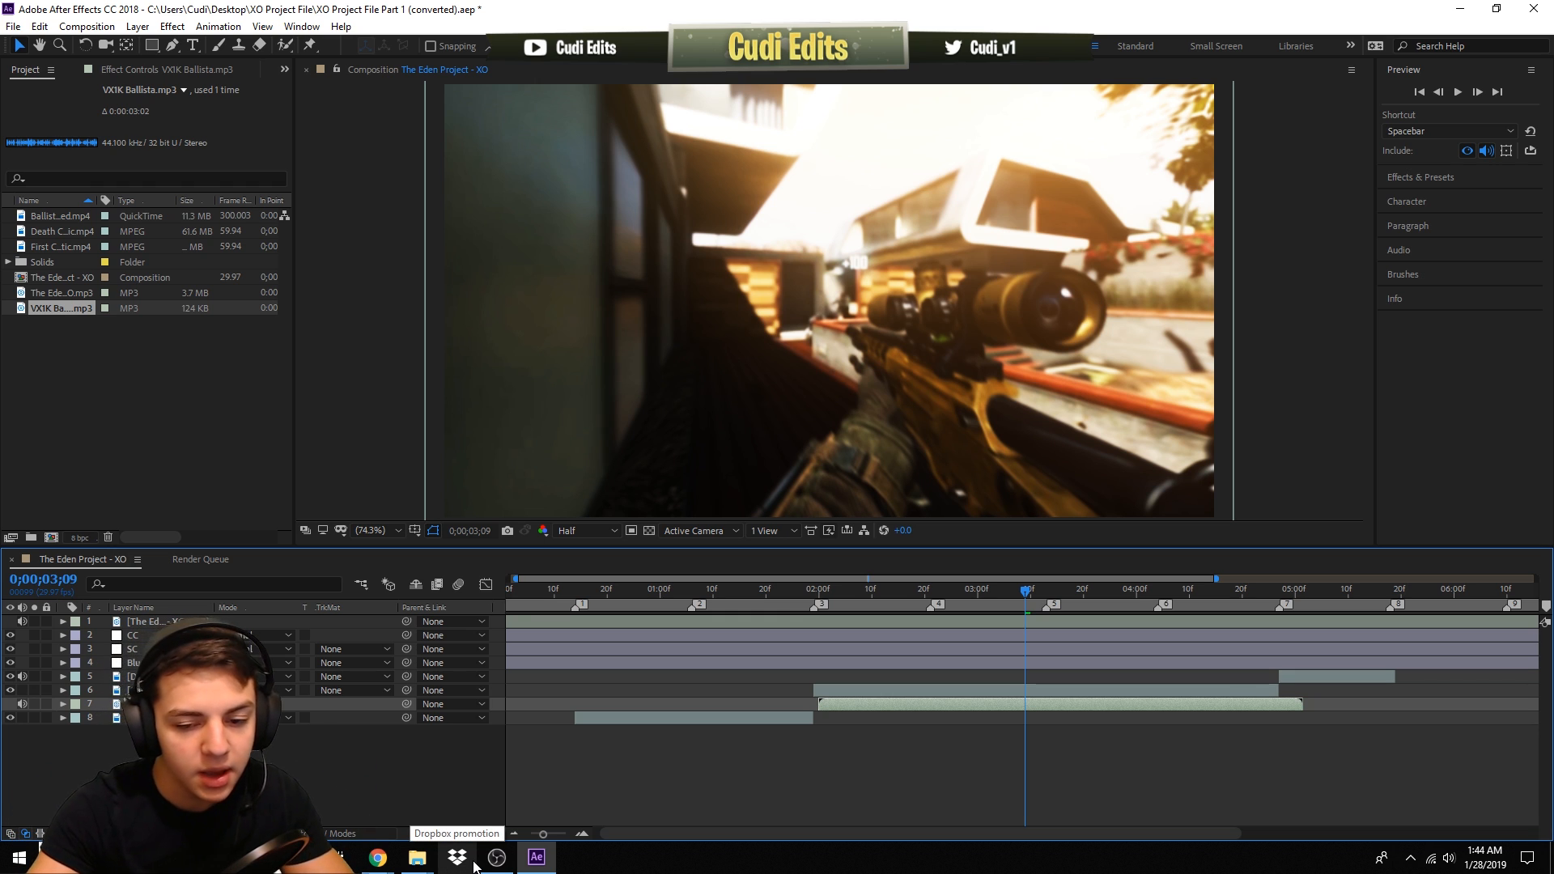
{"action": "key", "text": "l"}
{"action": "key", "text": "l"}
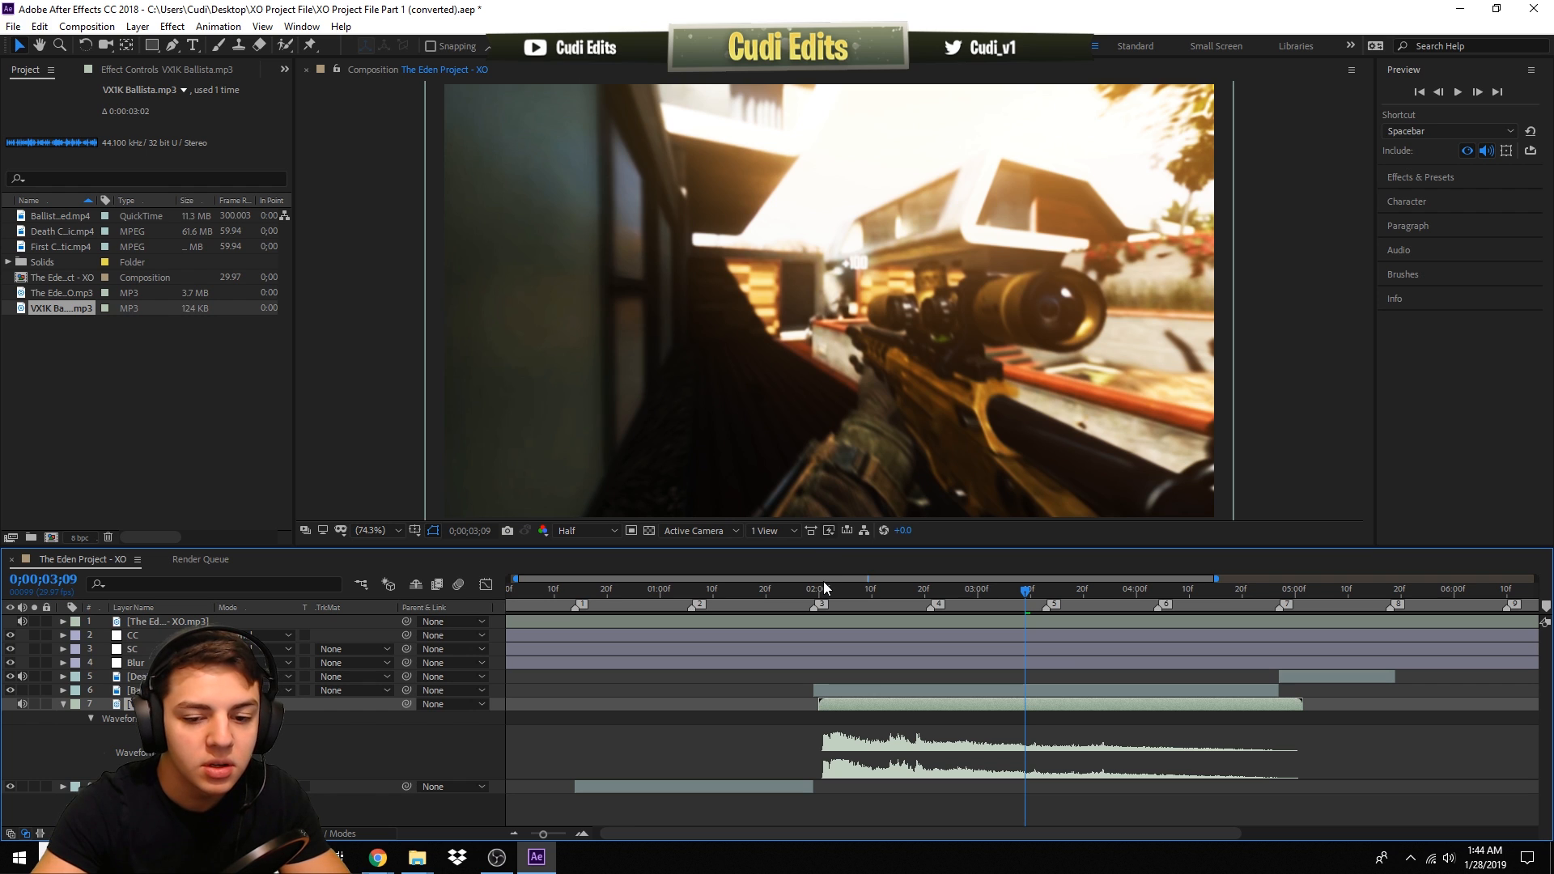
- Move the gunshot sound layer so it starts at 0;00;02;21
{"action": "left_click_drag", "start_coordinate": [817, 592], "coordinate": [814, 594]}
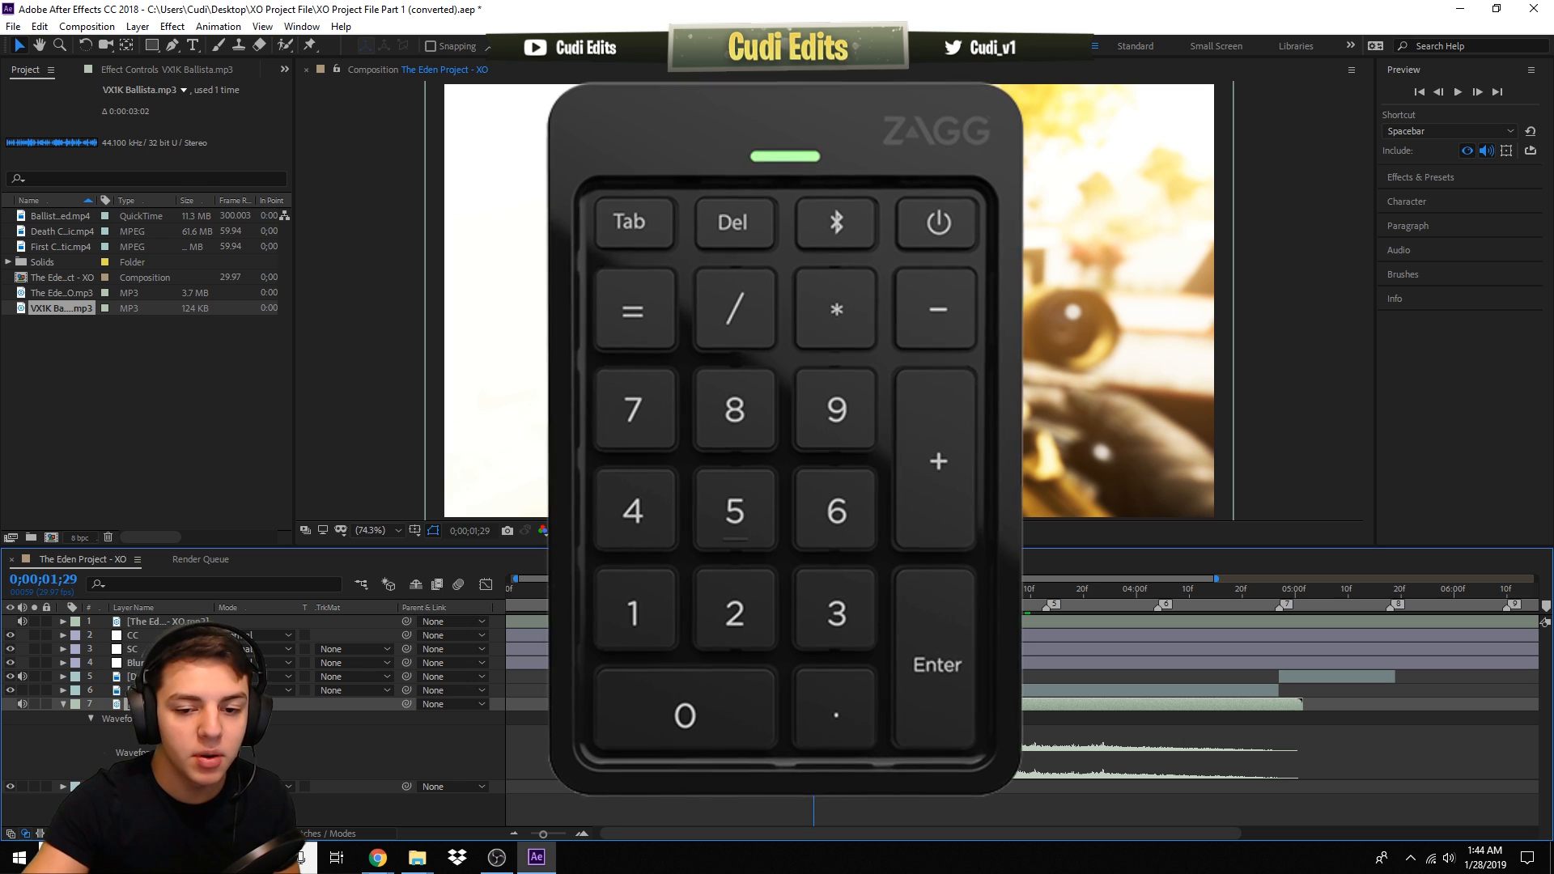
{"action": "key", "text": "space"}
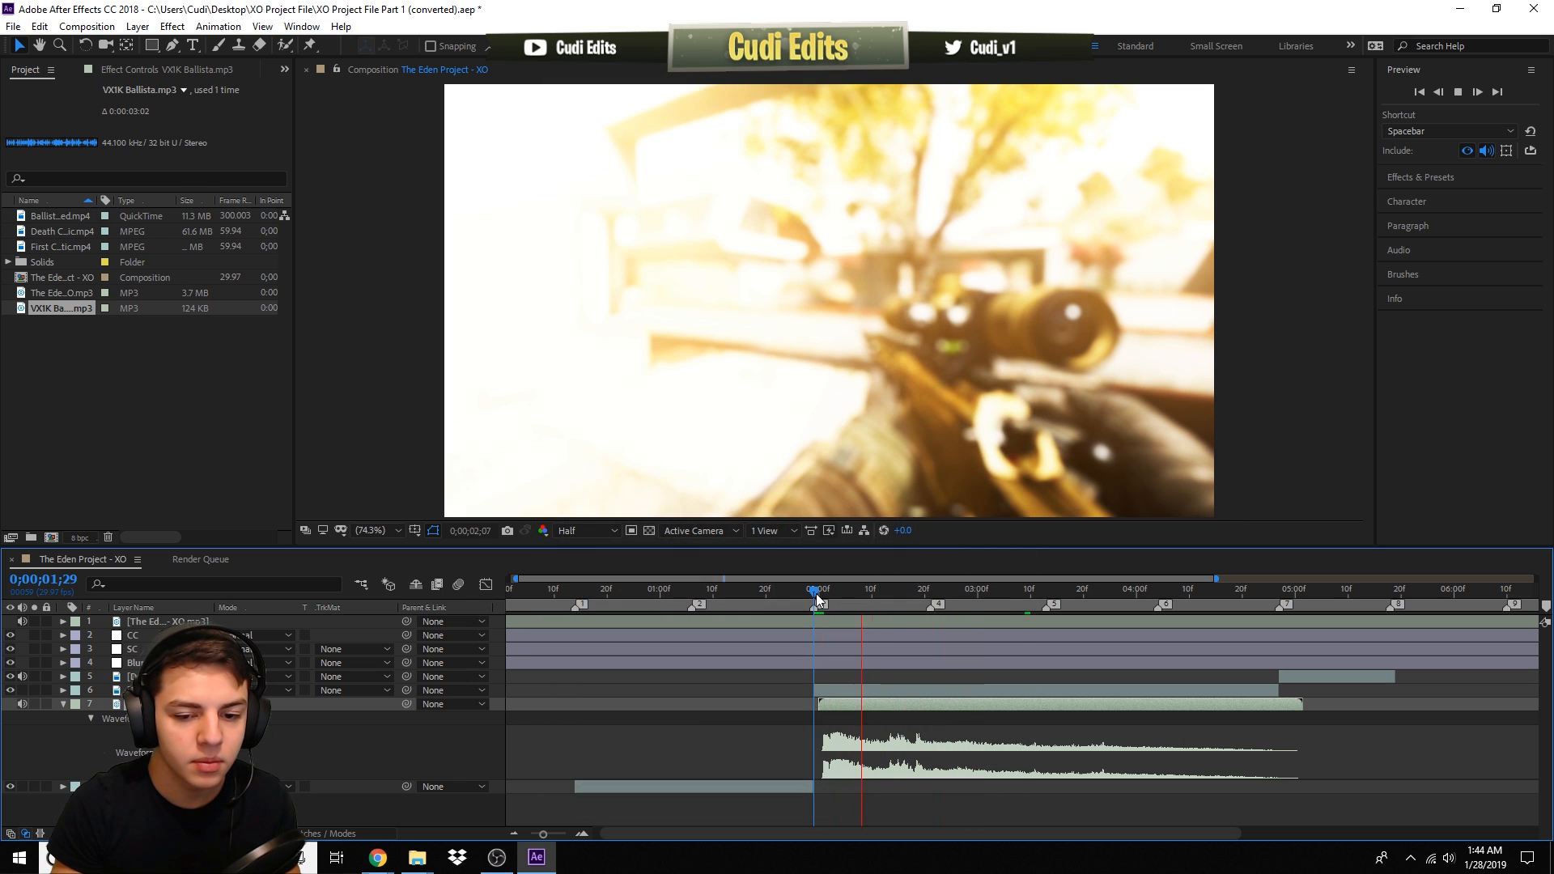
{"action": "key", "text": "space"}
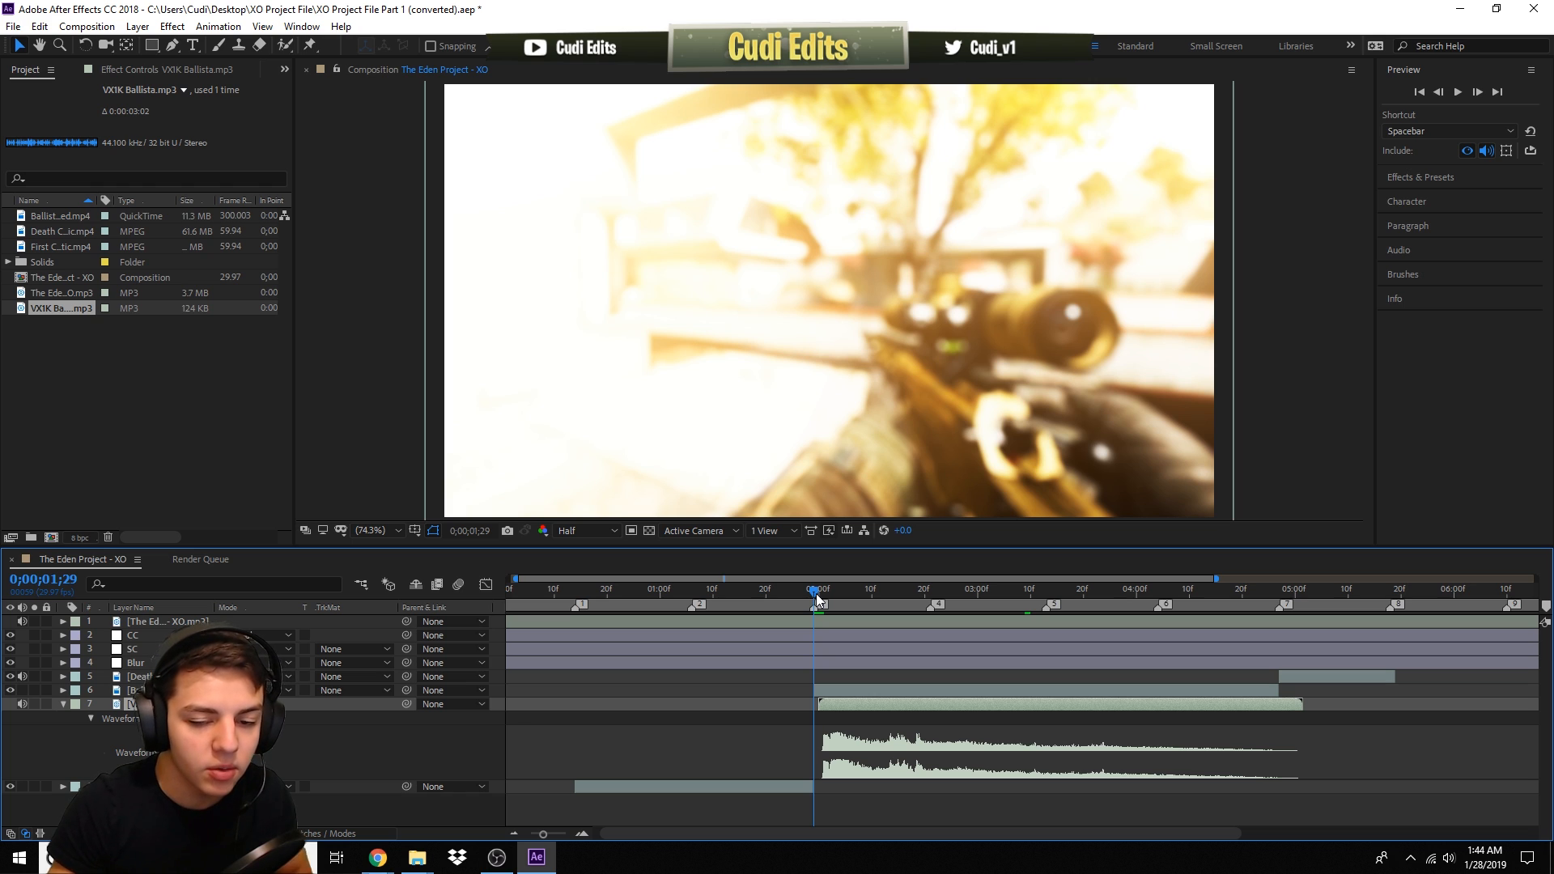
{"action": "left_click_drag", "start_coordinate": [846, 704], "coordinate": [839, 706]}
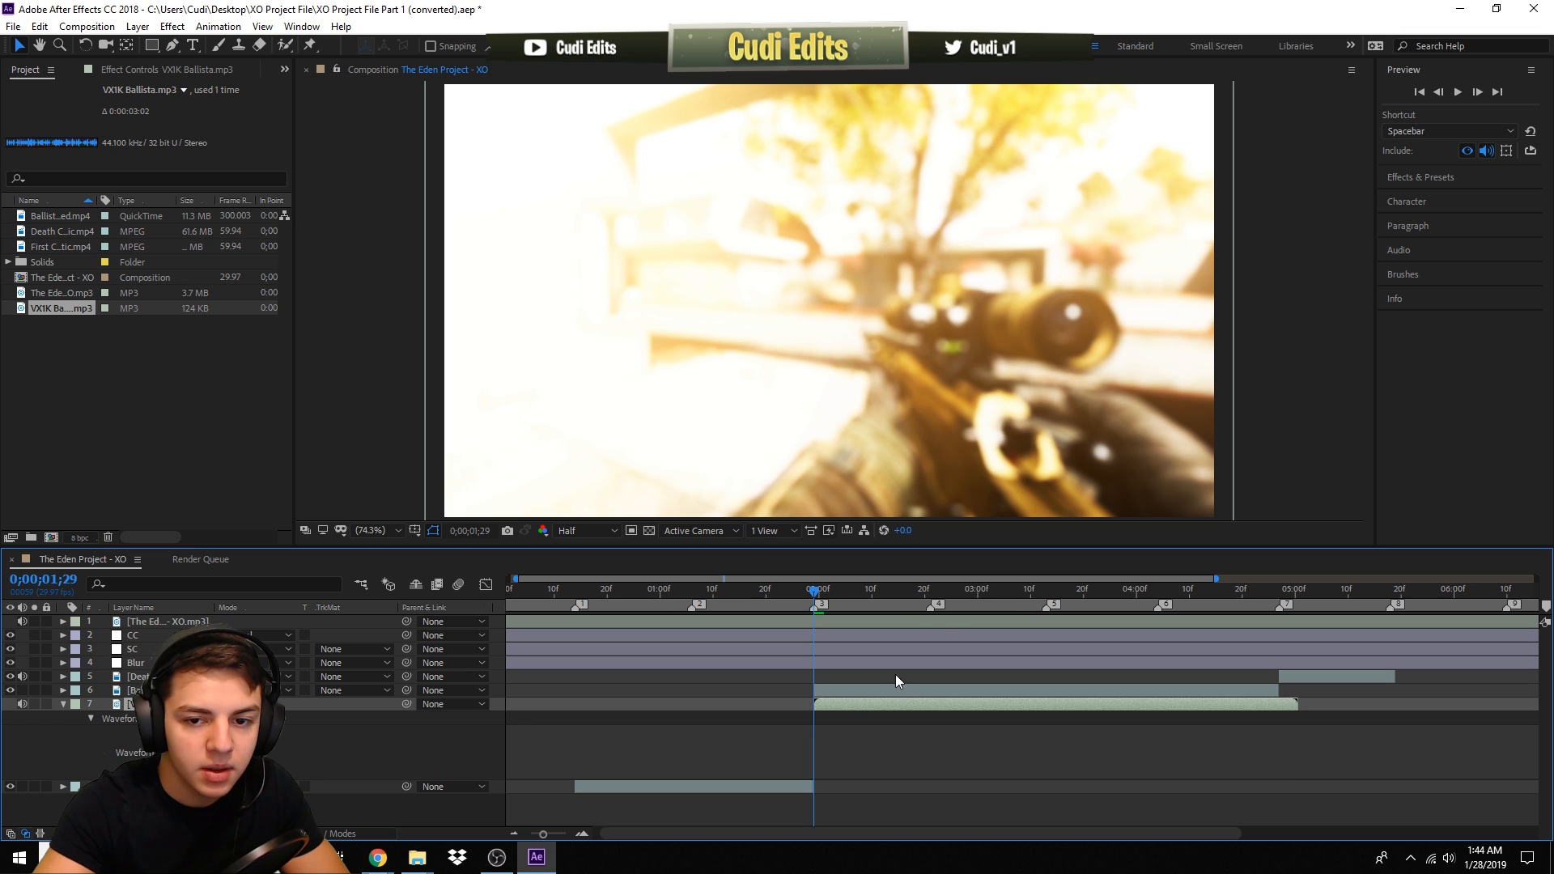
{"action": "left_click_drag", "start_coordinate": [916, 590], "coordinate": [929, 597]}
{"action": "left_click_drag", "start_coordinate": [905, 703], "coordinate": [1013, 700]}
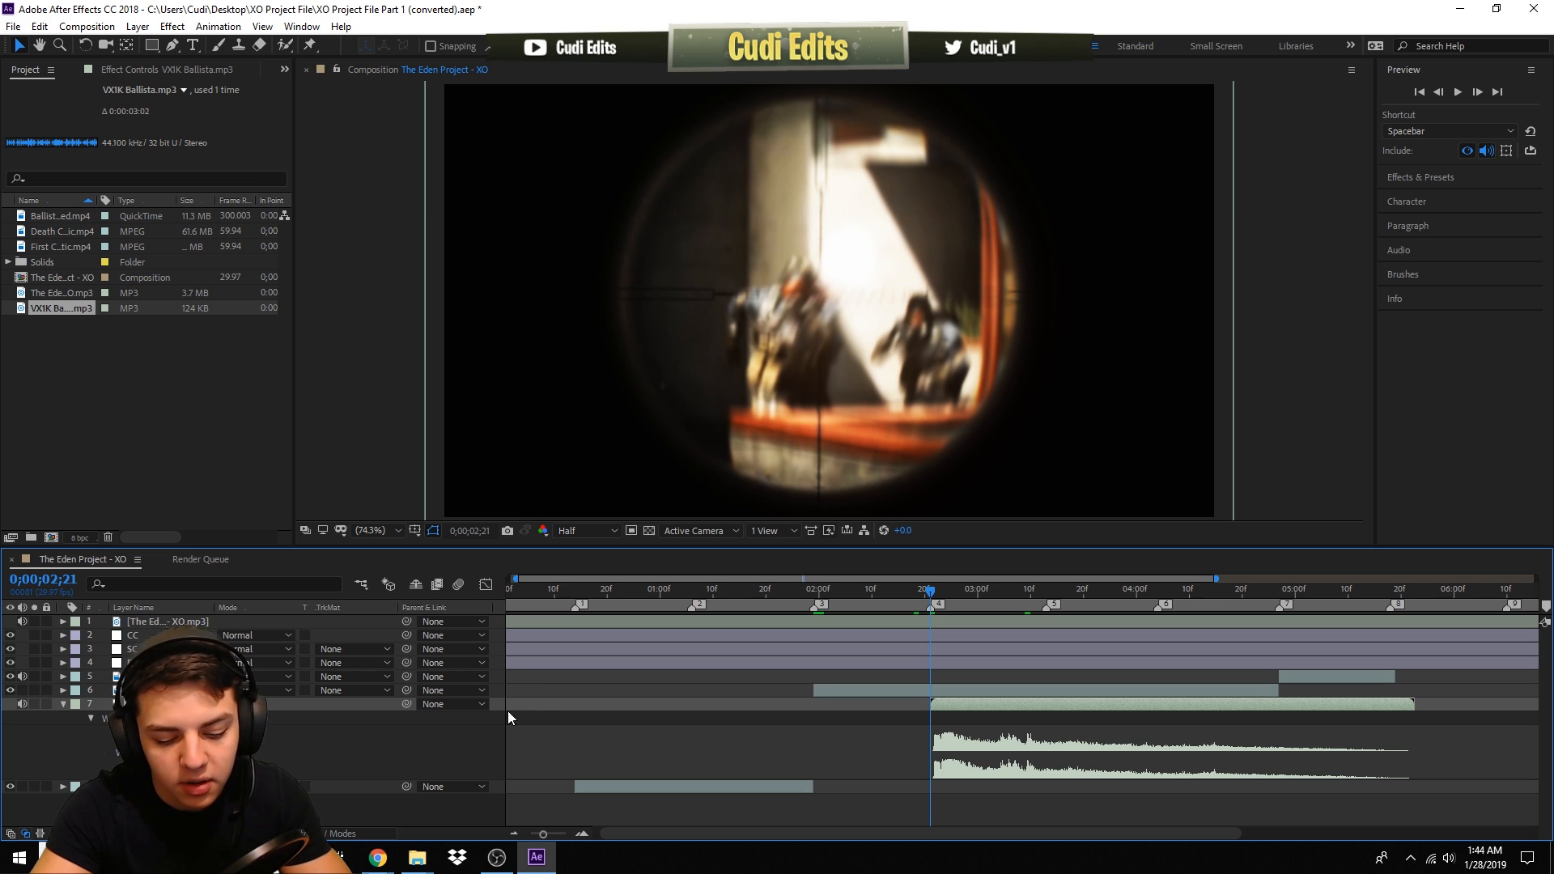
- Play back from 0;00;01;29 to check the gunshot's timing against the clip
{"action": "key", "text": "l"}
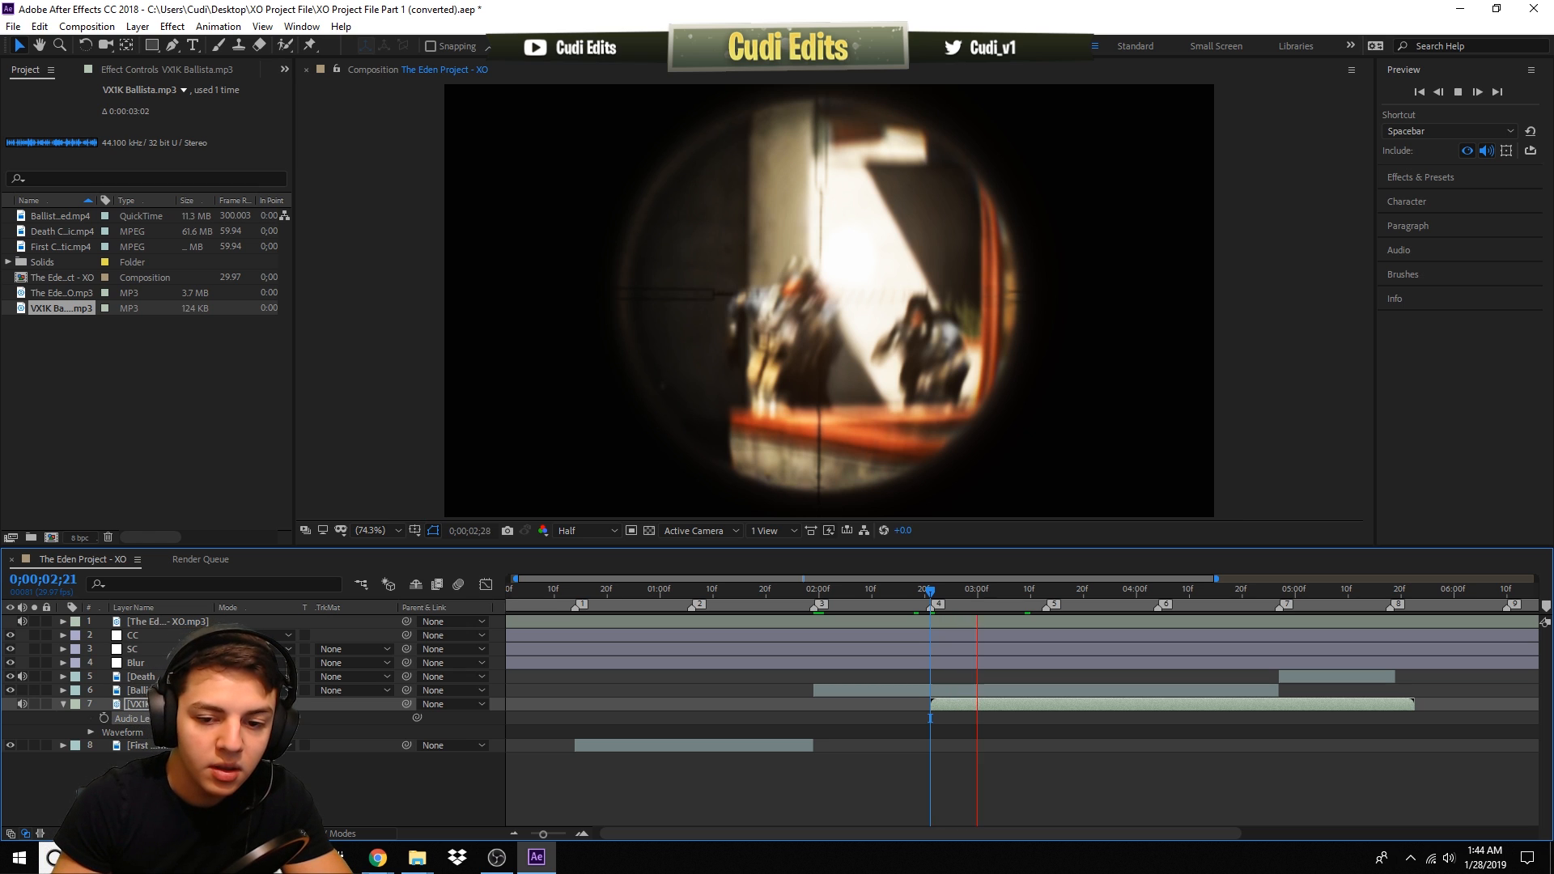
{"action": "left_click", "coordinate": [813, 592]}
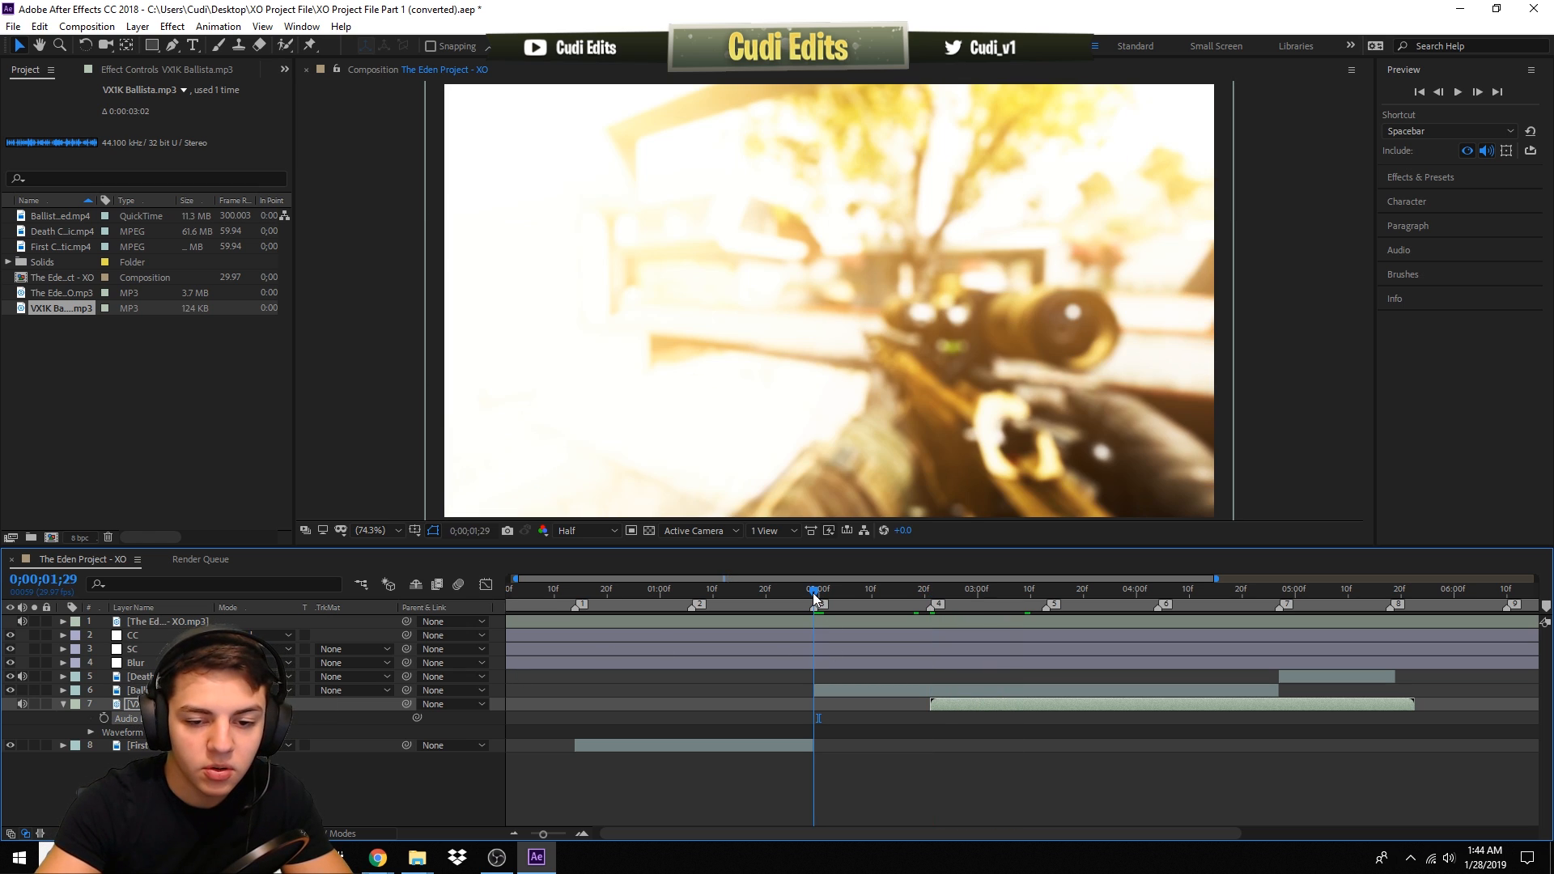
{"action": "key", "text": "space"}
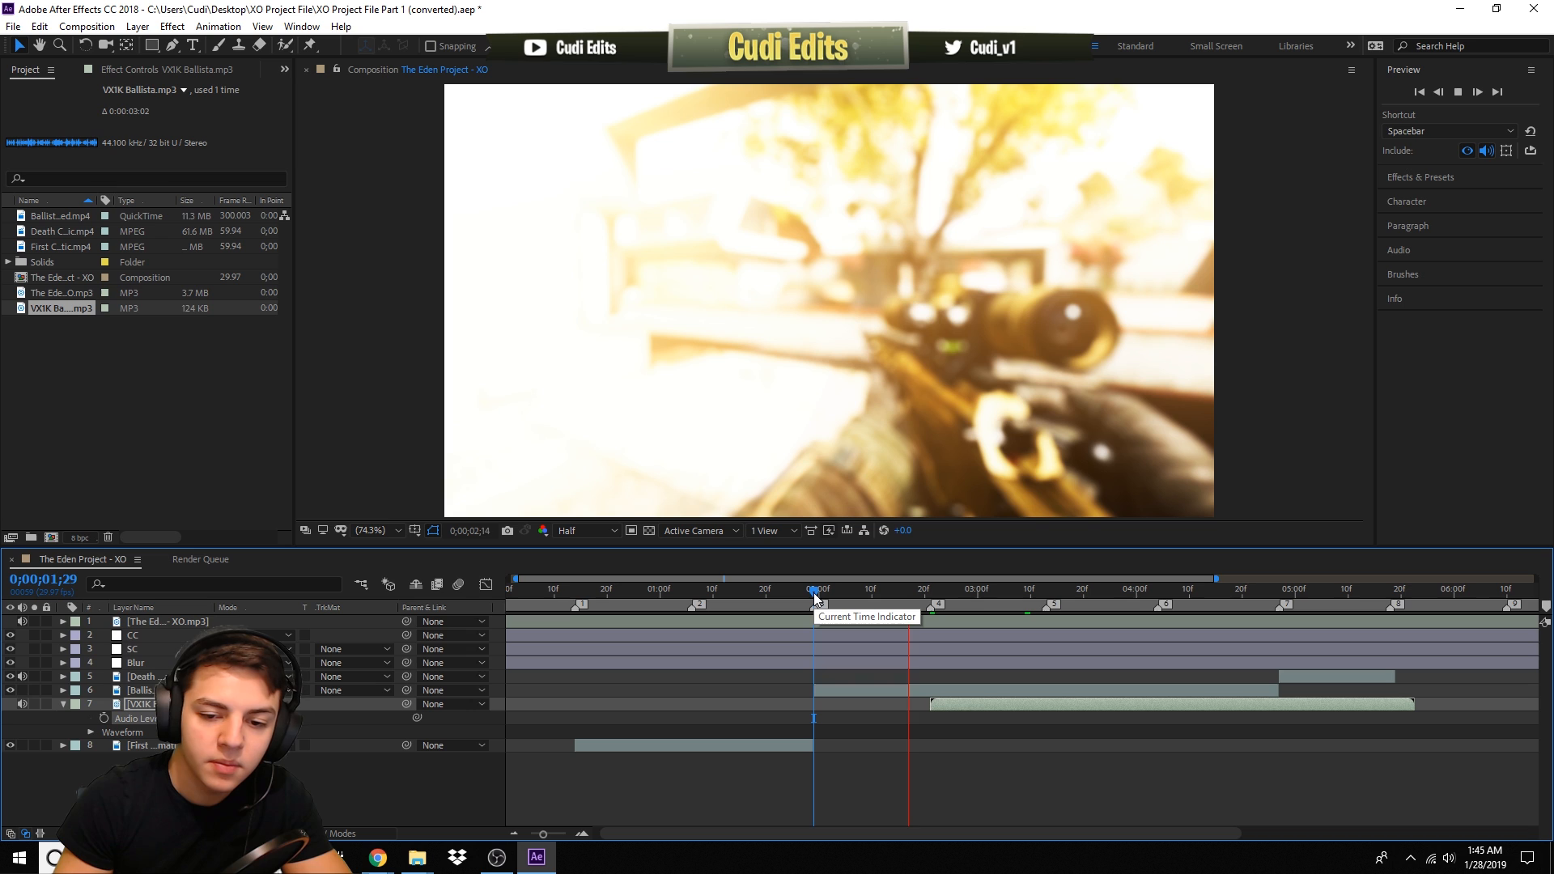
{"action": "key", "text": "space"}
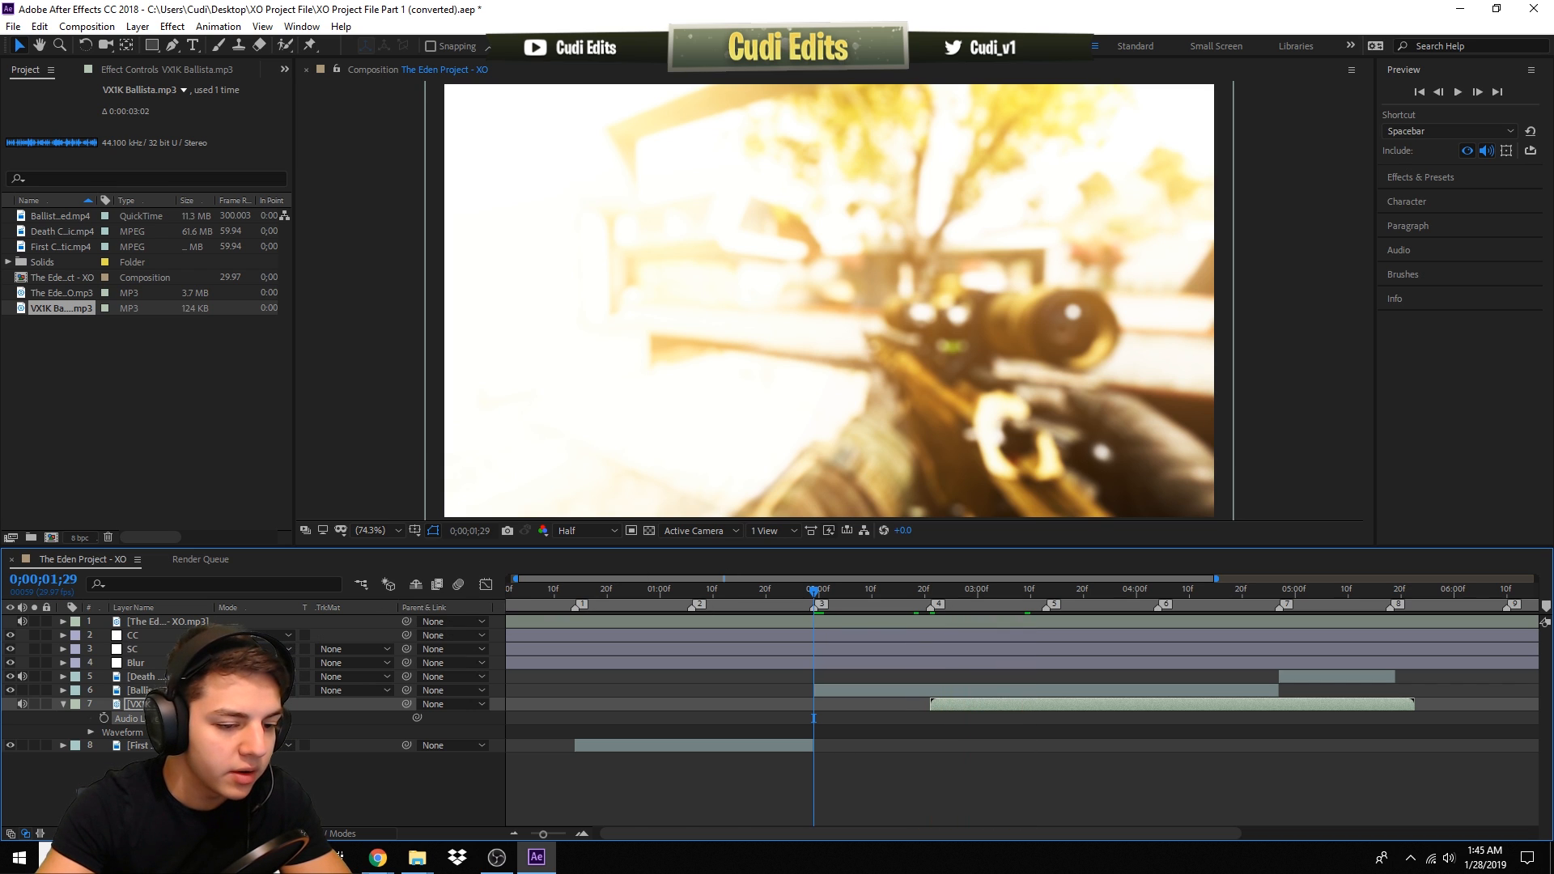
{"action": "key", "text": "space"}
{"action": "key", "text": "space"}
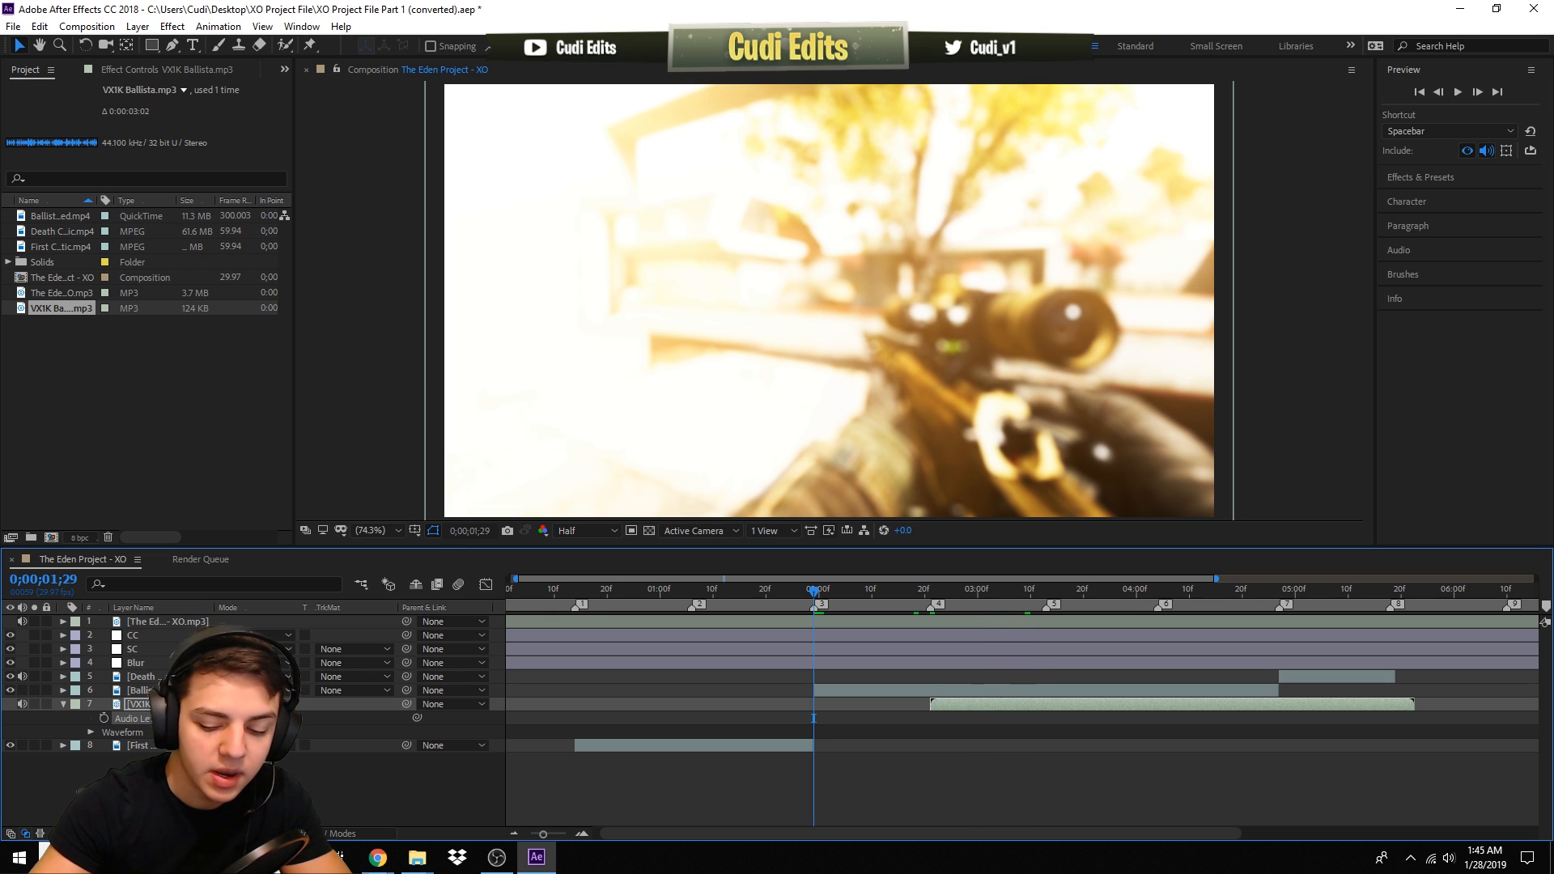
{"action": "key", "text": "space"}
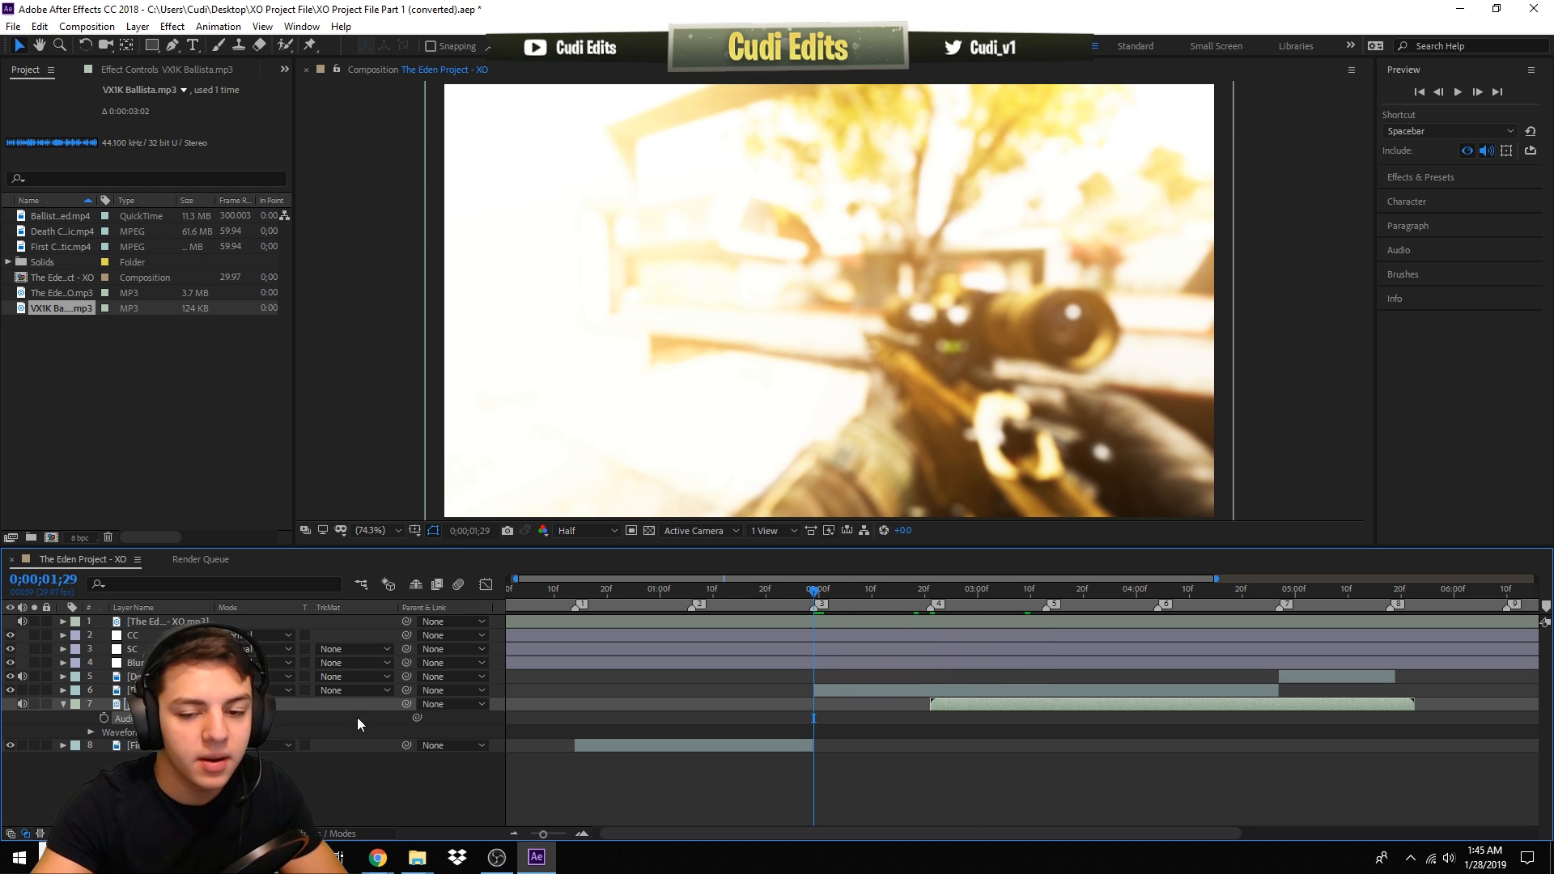
- Play back the montage from 0;00;00;13 to review it with the gunshot sound
{"action": "left_click", "coordinate": [925, 591]}
{"action": "left_click", "coordinate": [929, 591]}
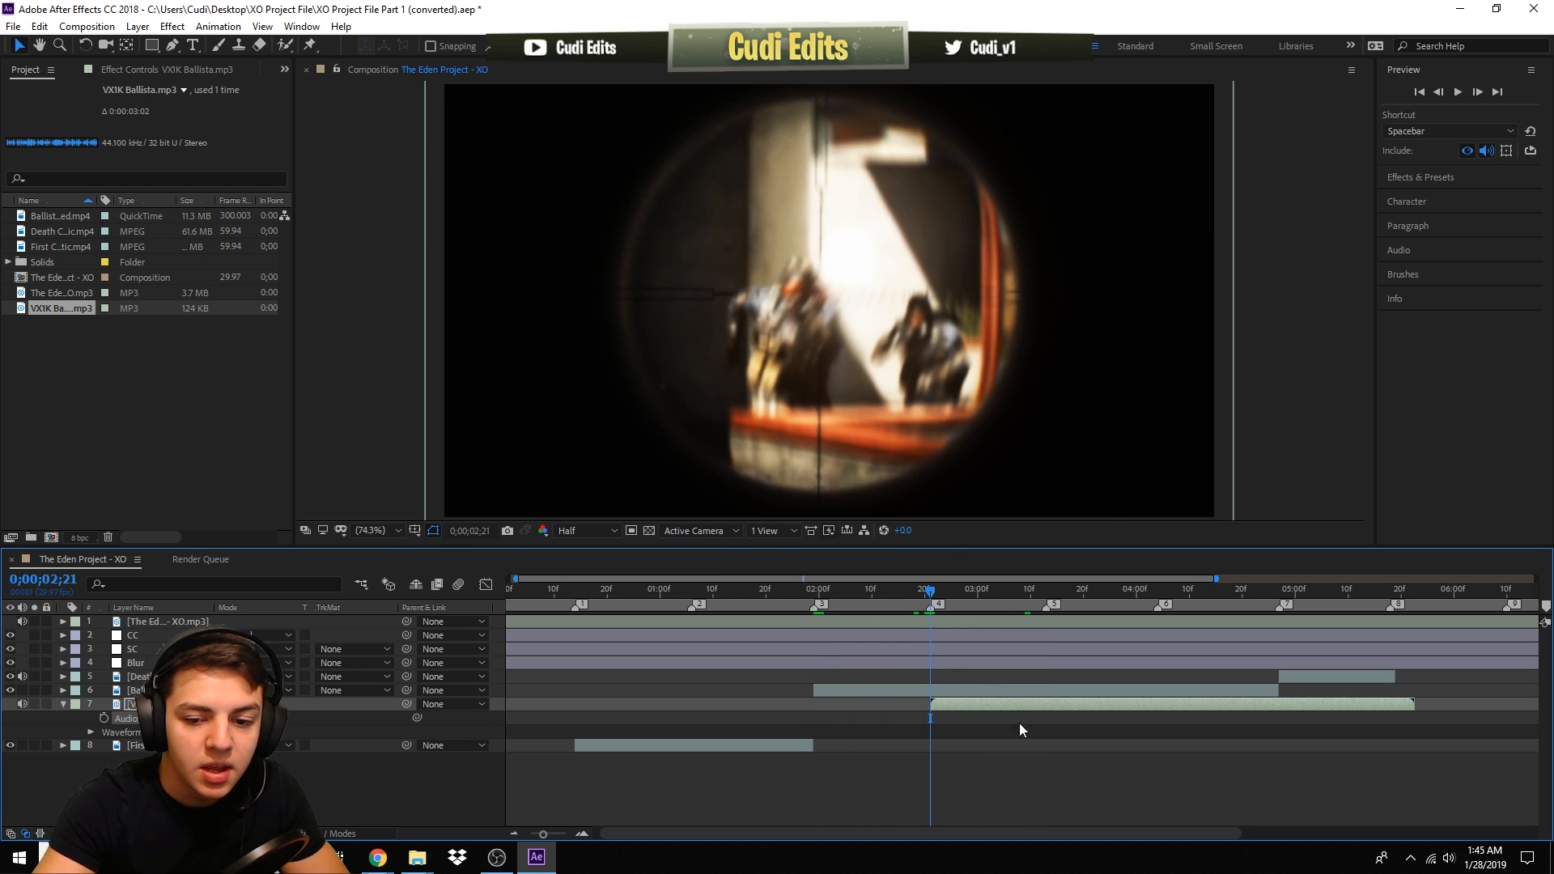
{"action": "left_click", "coordinate": [567, 590]}
{"action": "left_click", "coordinate": [571, 590]}
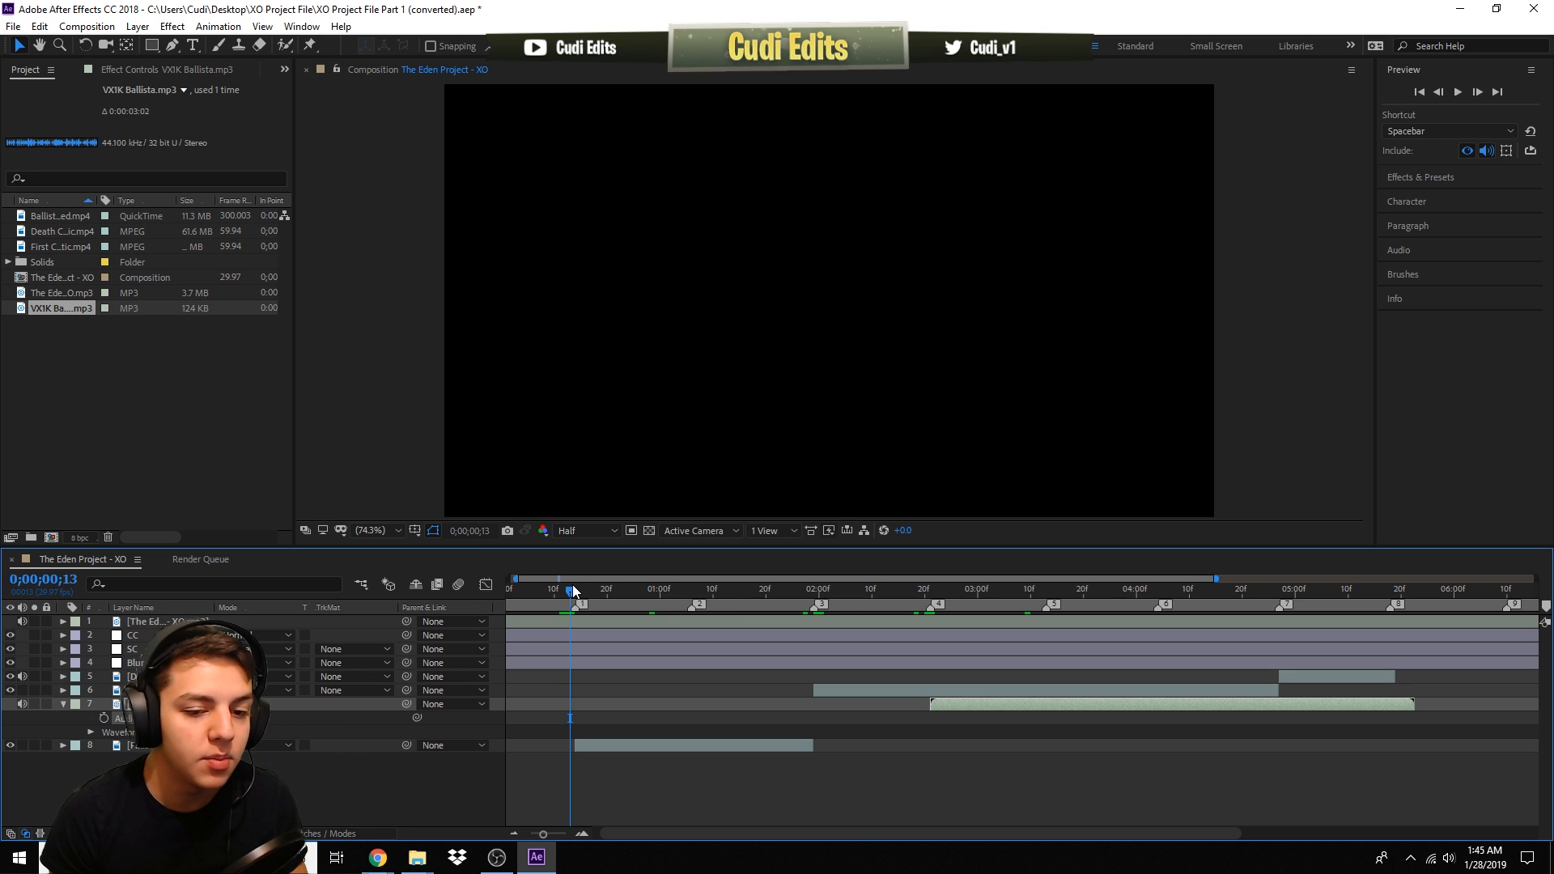
{"action": "key", "text": "space"}
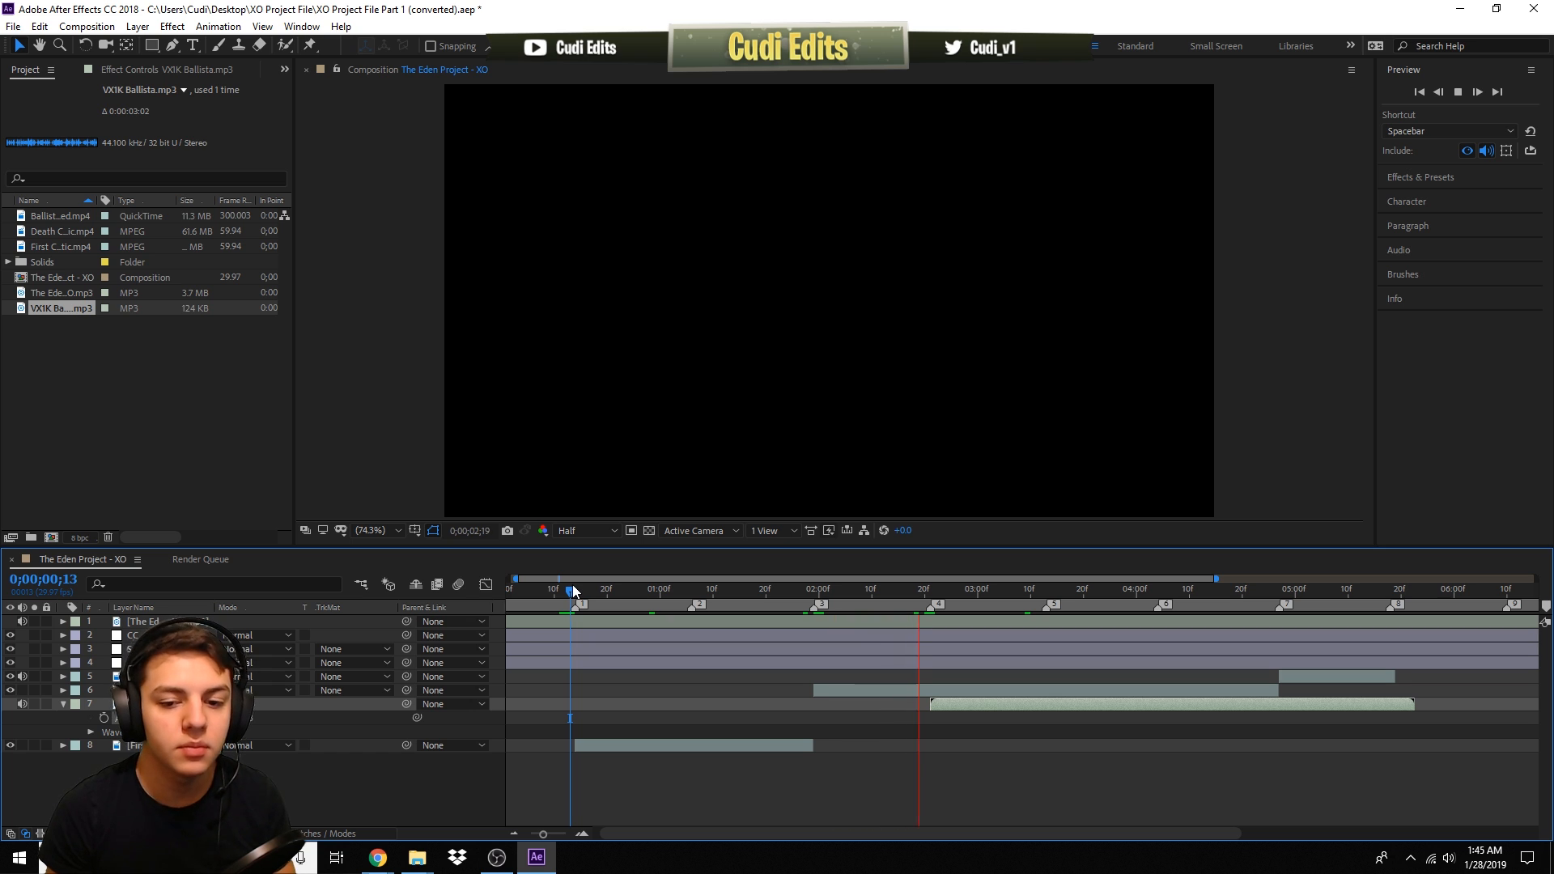
{"action": "key", "text": "space"}
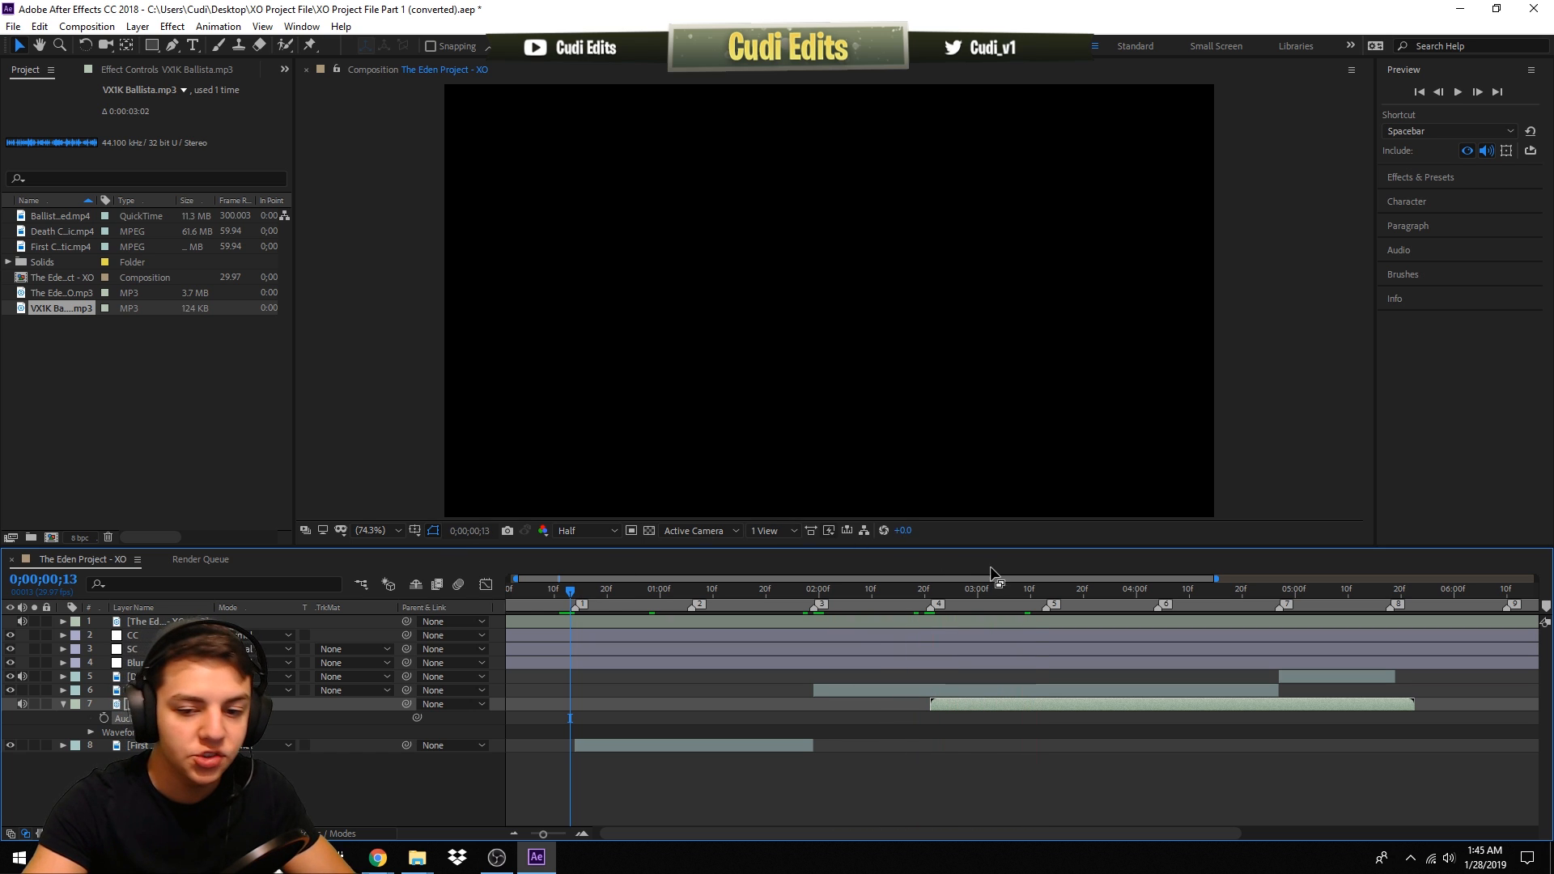
- Shift the gunshot sound layer one frame earlier so it starts at 0;00;02;20, then preview it
{"action": "mouse_move", "coordinate": [958, 588]}
{"action": "left_mouse_down"}
{"action": "mouse_move", "coordinate": [929, 589]}
{"action": "mouse_move", "coordinate": [988, 588]}
{"action": "mouse_move", "coordinate": [930, 589]}
{"action": "left_mouse_up"}
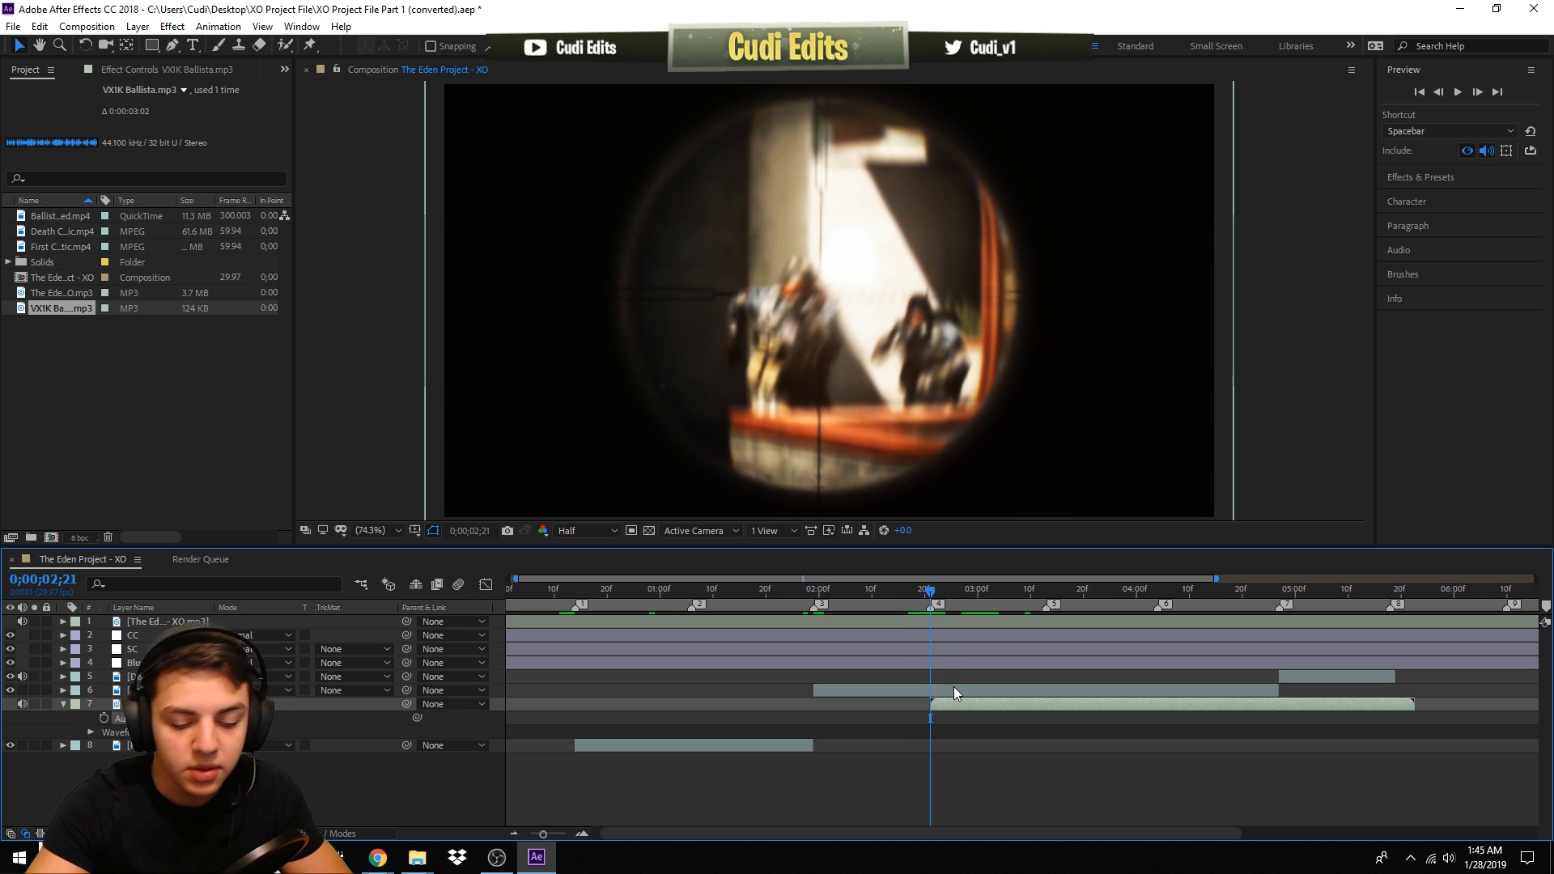
{"action": "key", "text": "l"}
{"action": "key", "text": "l"}
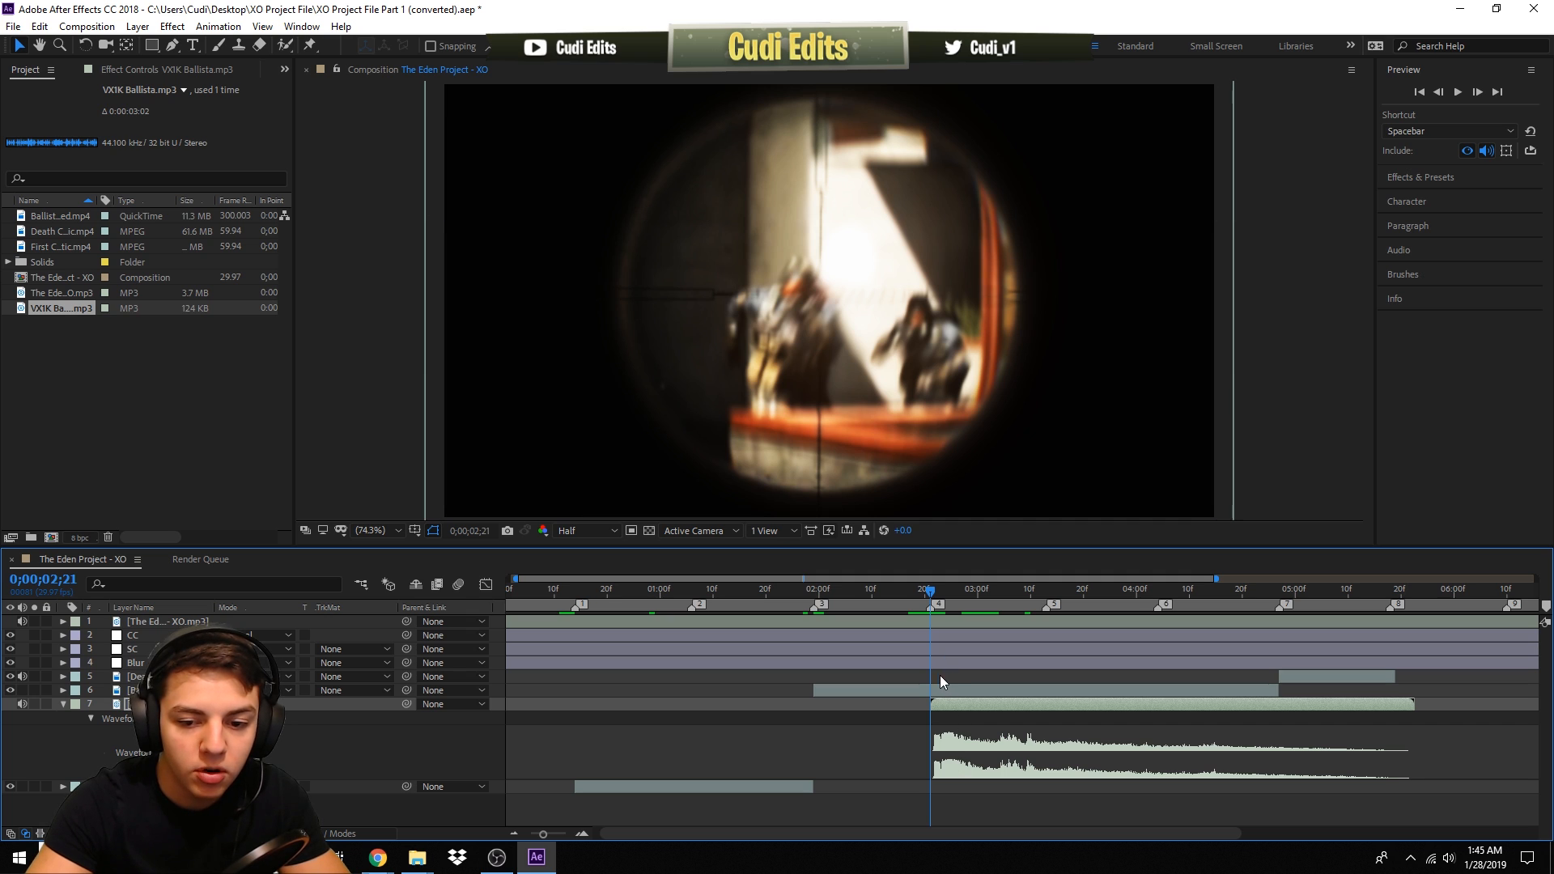
{"action": "left_click_drag", "start_coordinate": [1213, 581], "coordinate": [828, 591]}
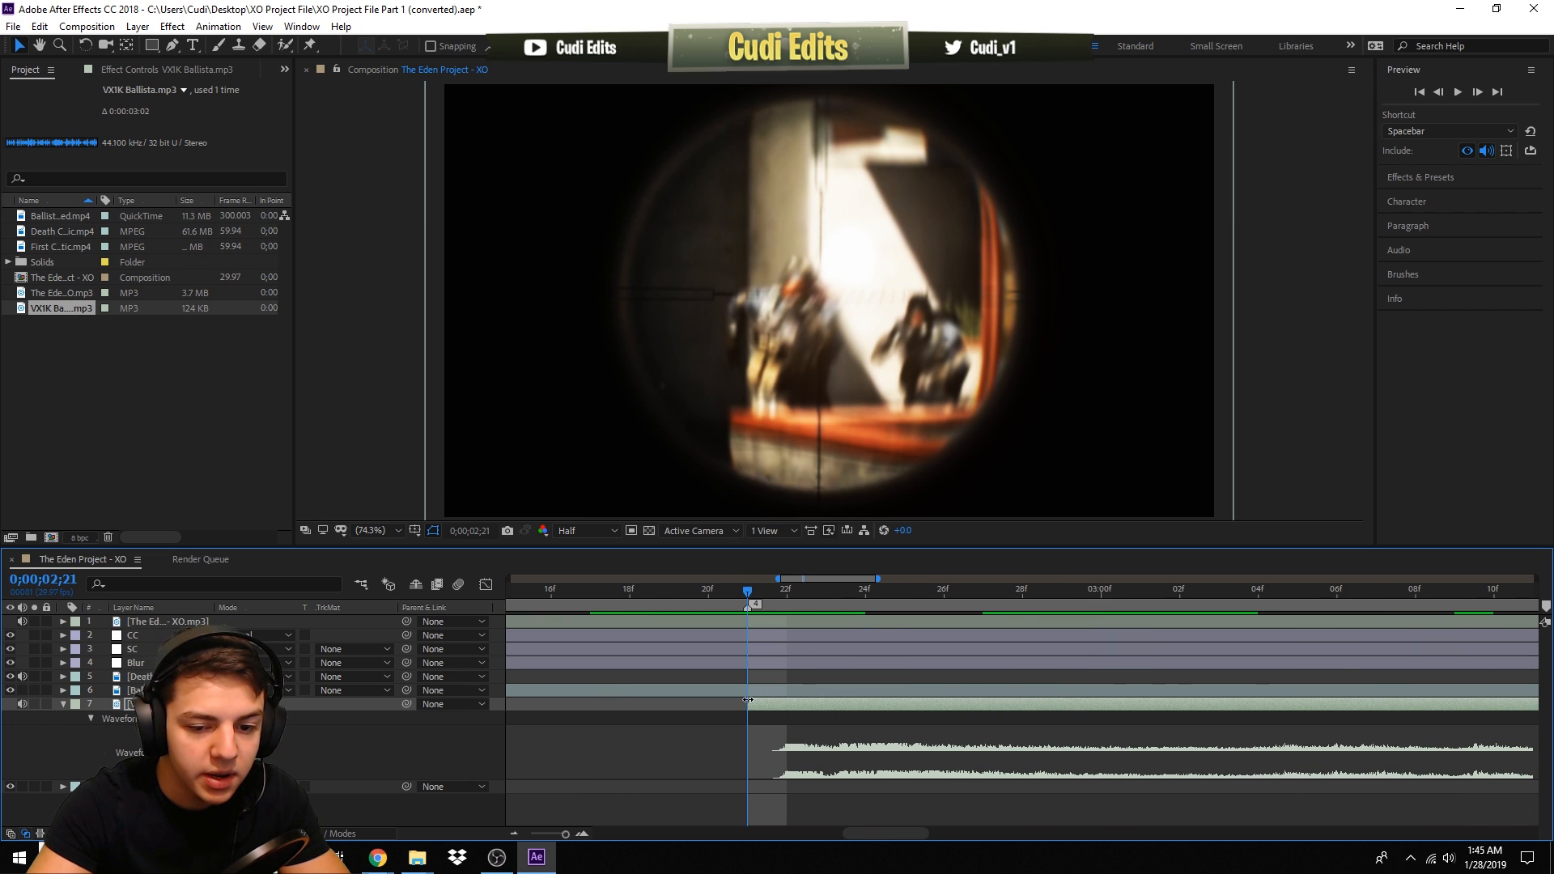
{"action": "left_click_drag", "start_coordinate": [780, 702], "coordinate": [733, 703]}
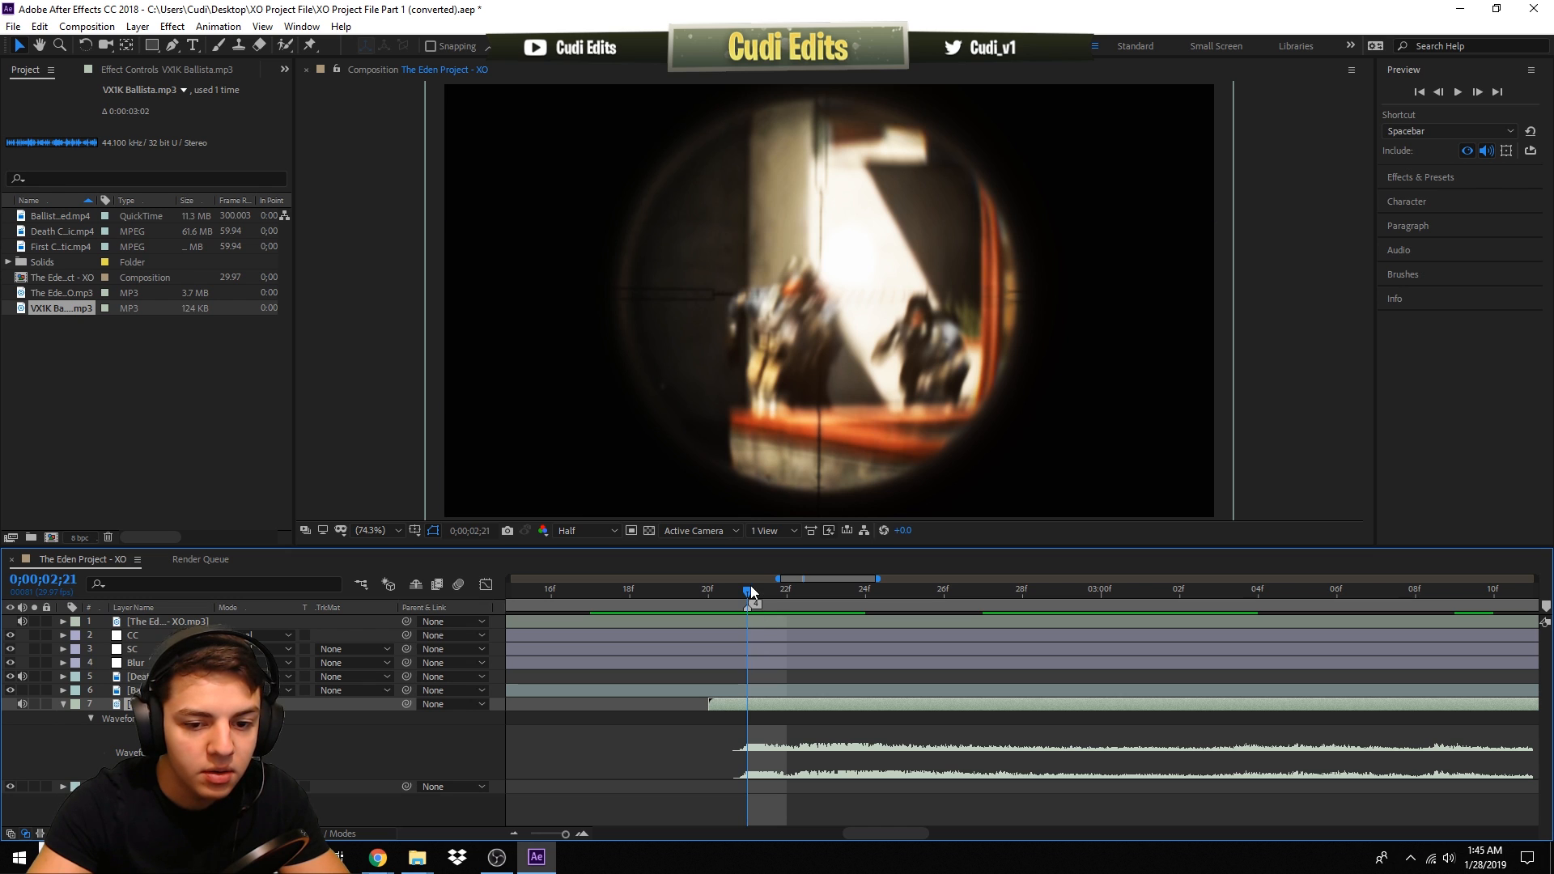
{"action": "left_click", "coordinate": [711, 591]}
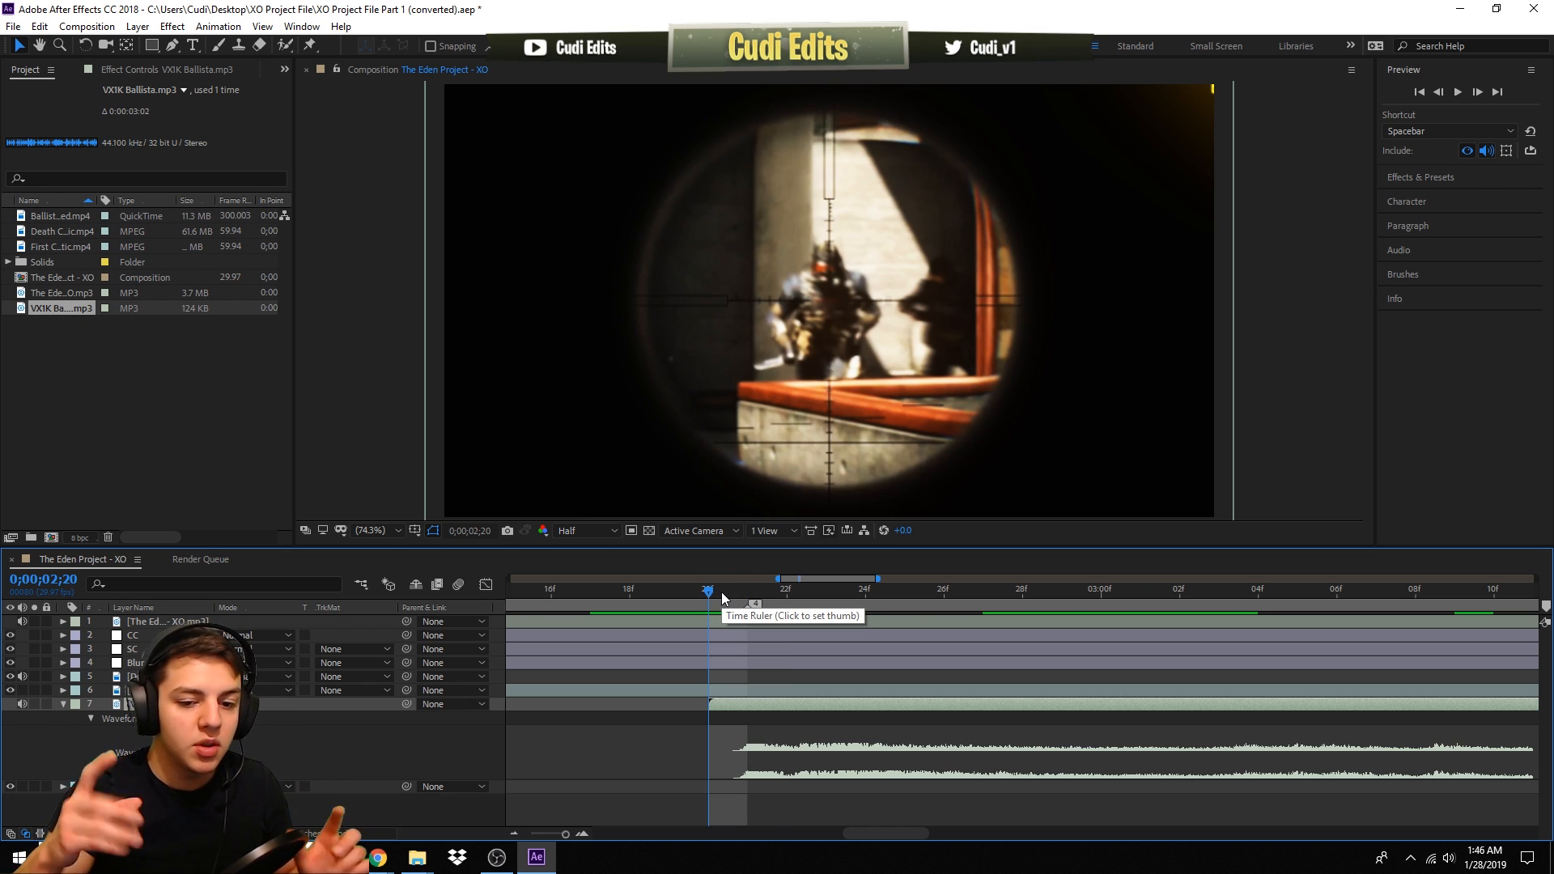
{"action": "key", "text": "space"}
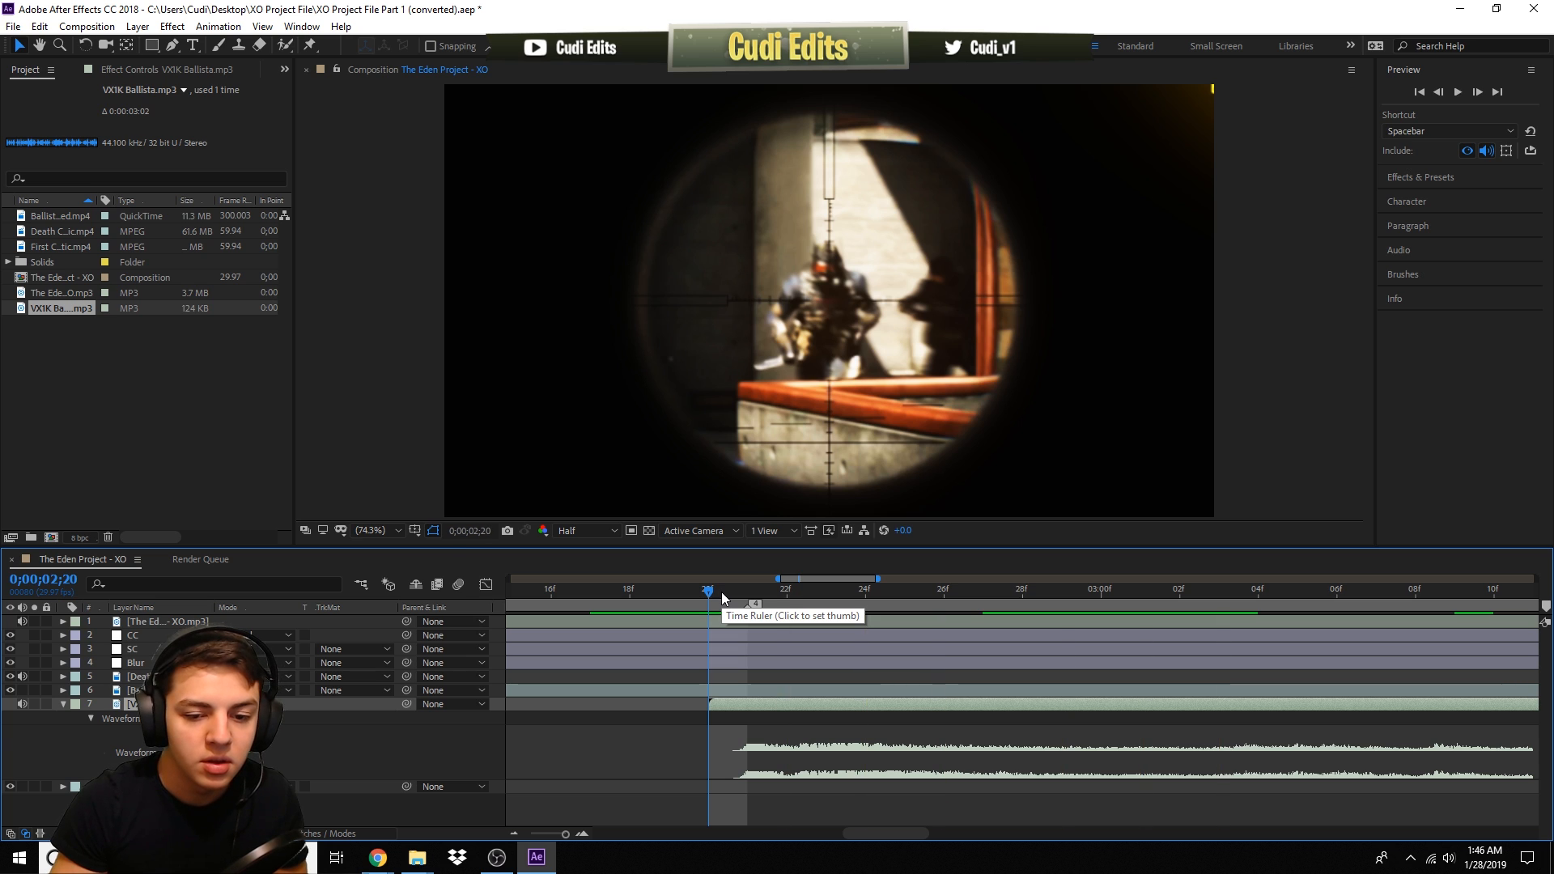
{"action": "key", "text": "space"}
- Duplicate the gunshot sound layer and place the copy at 0;00;03;13
{"action": "key", "text": "minus"}
{"action": "key", "text": "minus"}
{"action": "key", "text": "minus"}
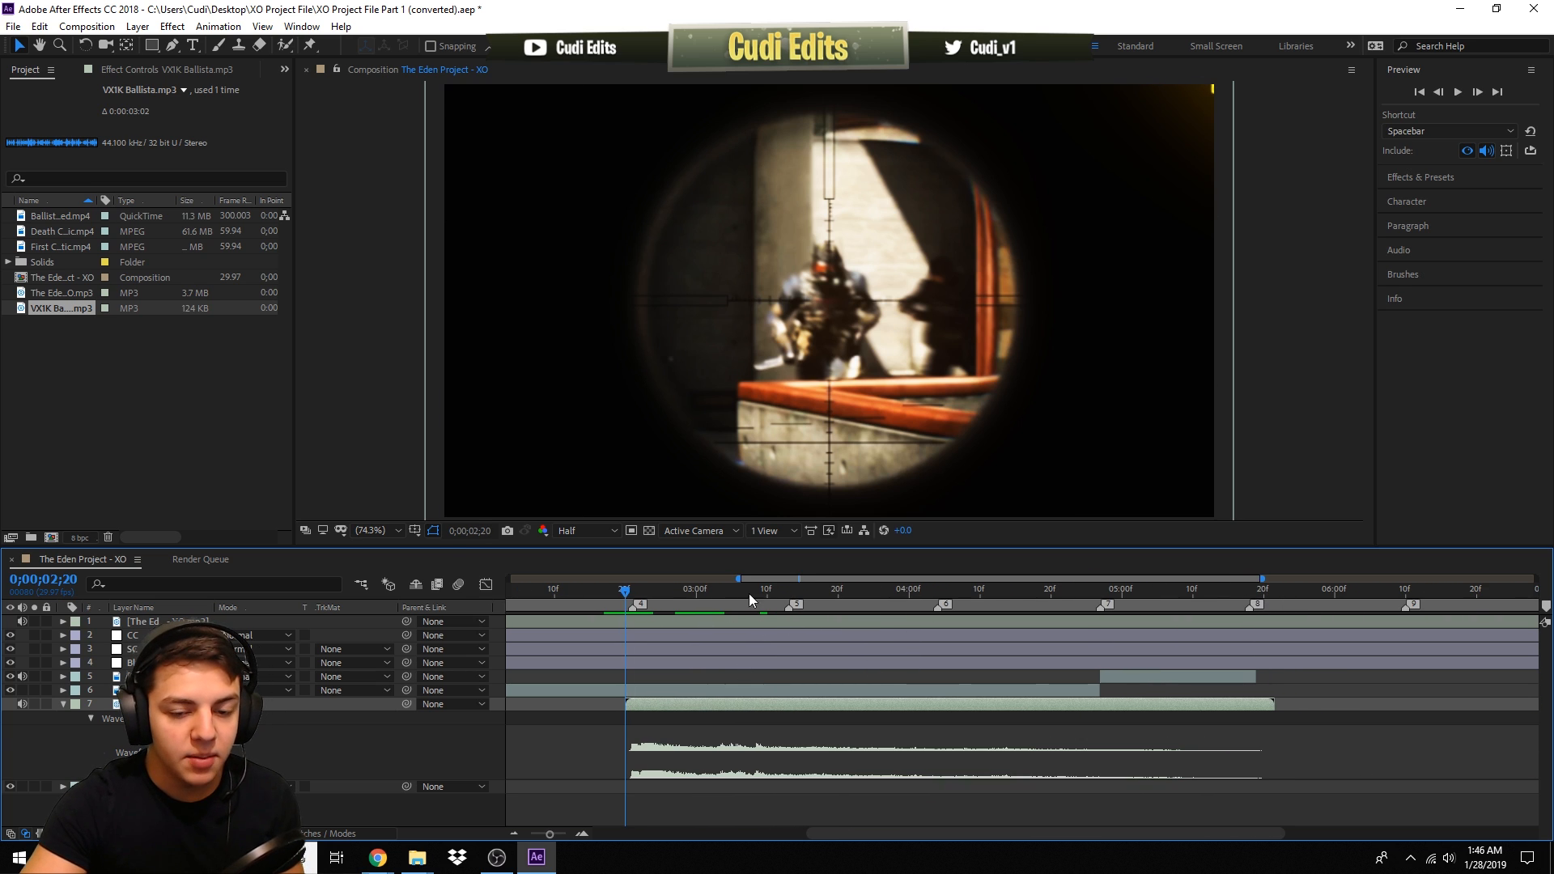
{"action": "left_click", "coordinate": [788, 590]}
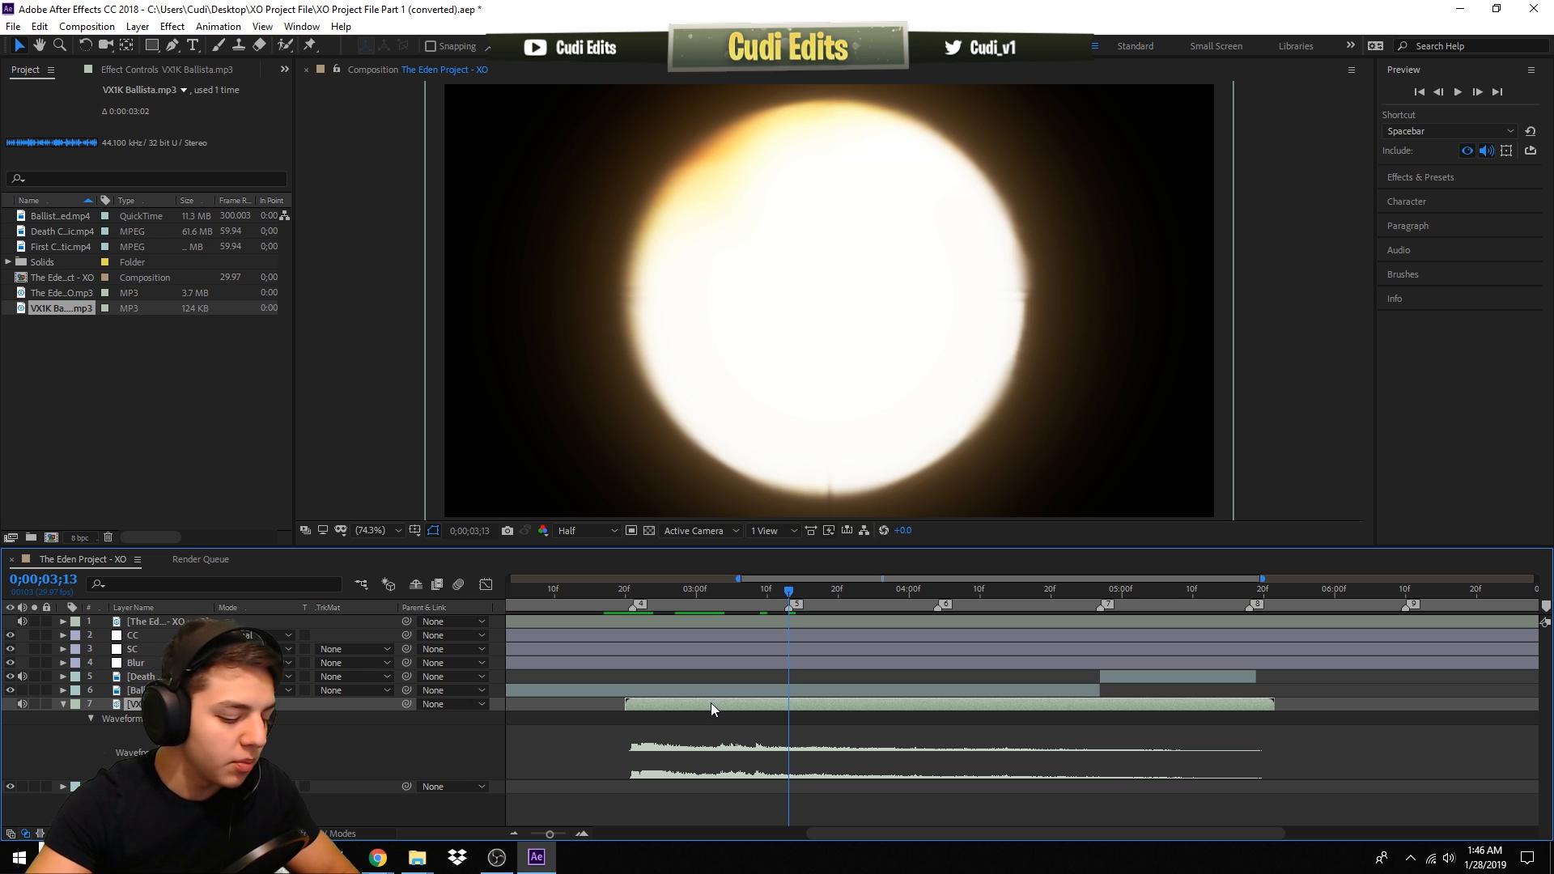
{"action": "key", "text": "ctrl+d"}
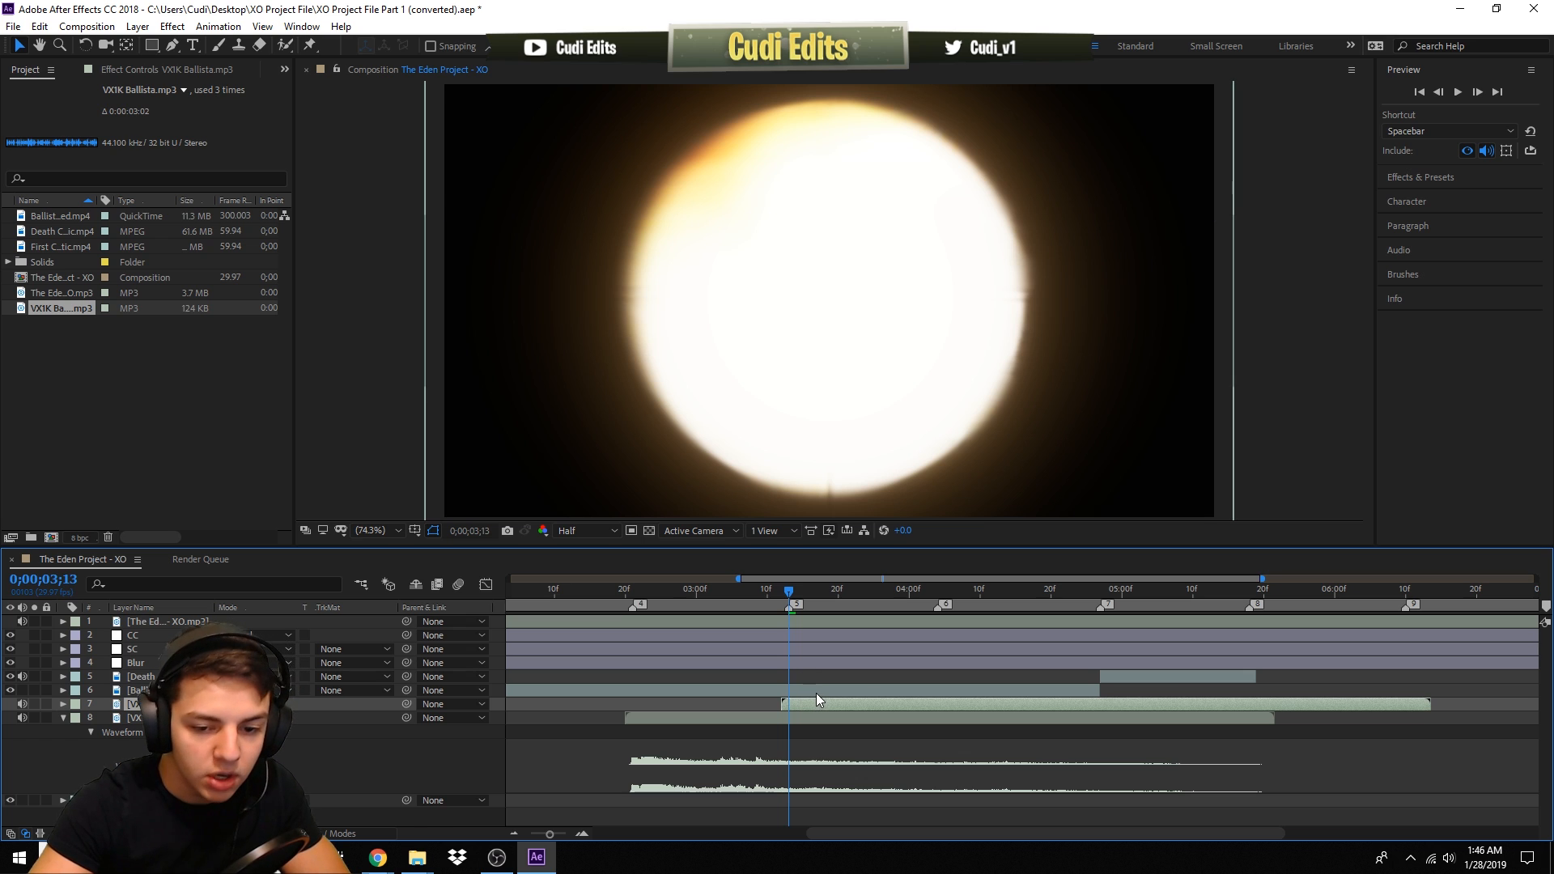
- Duplicate the gunshot sound again and place the new copy at 0;00;04;04
{"action": "key", "text": "ctrl+d"}
{"action": "left_click", "coordinate": [927, 596]}
{"action": "left_click_drag", "start_coordinate": [928, 596], "coordinate": [937, 599]}
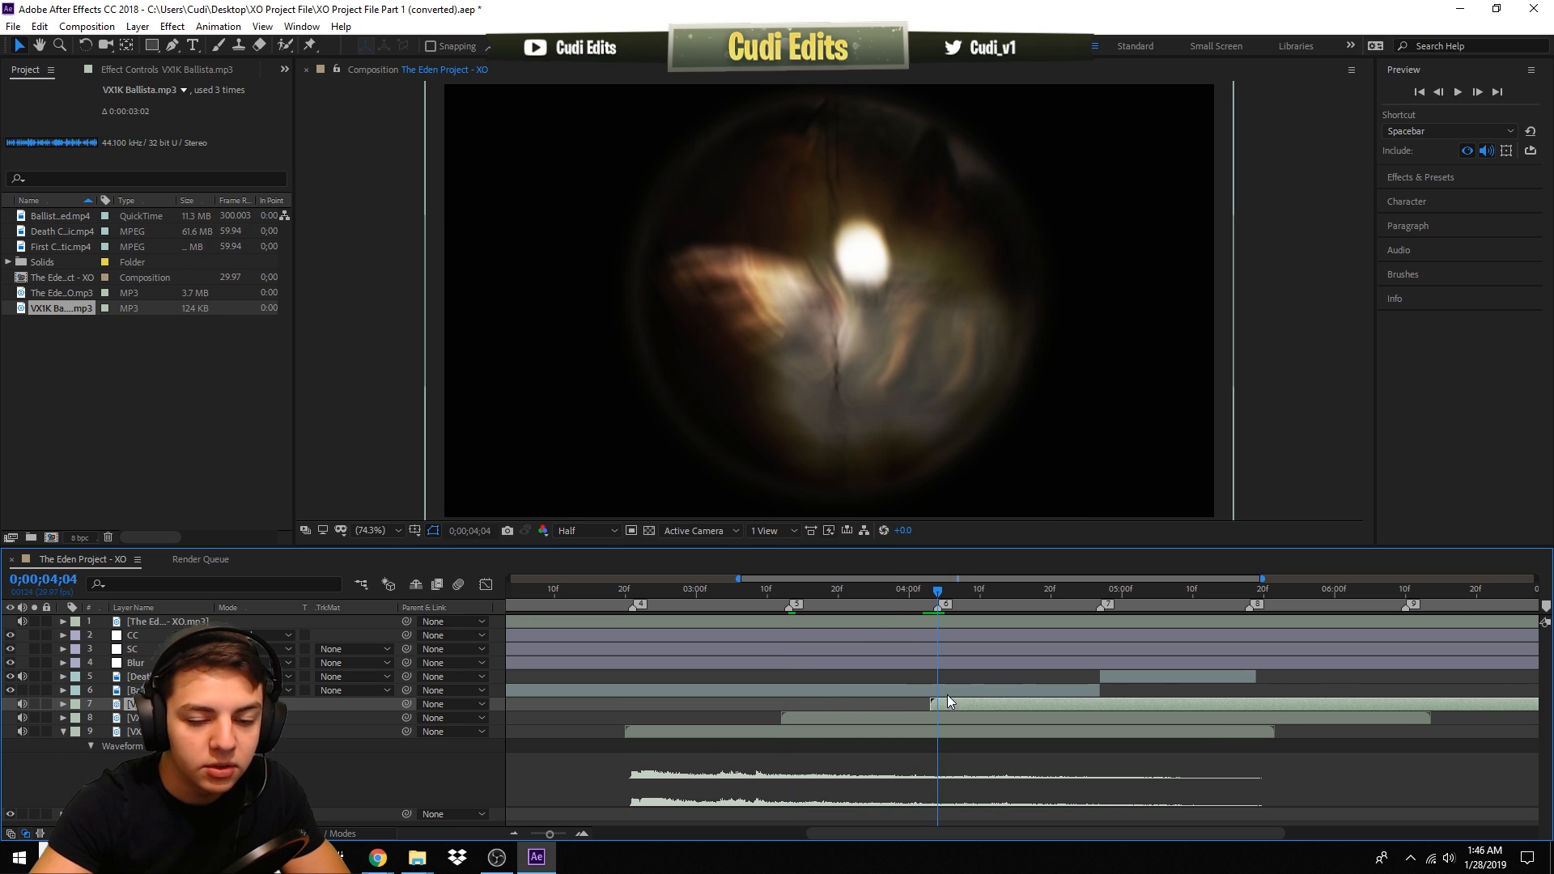
- Play back the montage from 0;00;00;14 to review the three gunshot sounds
{"action": "left_click", "coordinate": [633, 591]}
{"action": "left_click_drag", "start_coordinate": [740, 579], "coordinate": [510, 581]}
{"action": "left_click", "coordinate": [583, 590]}
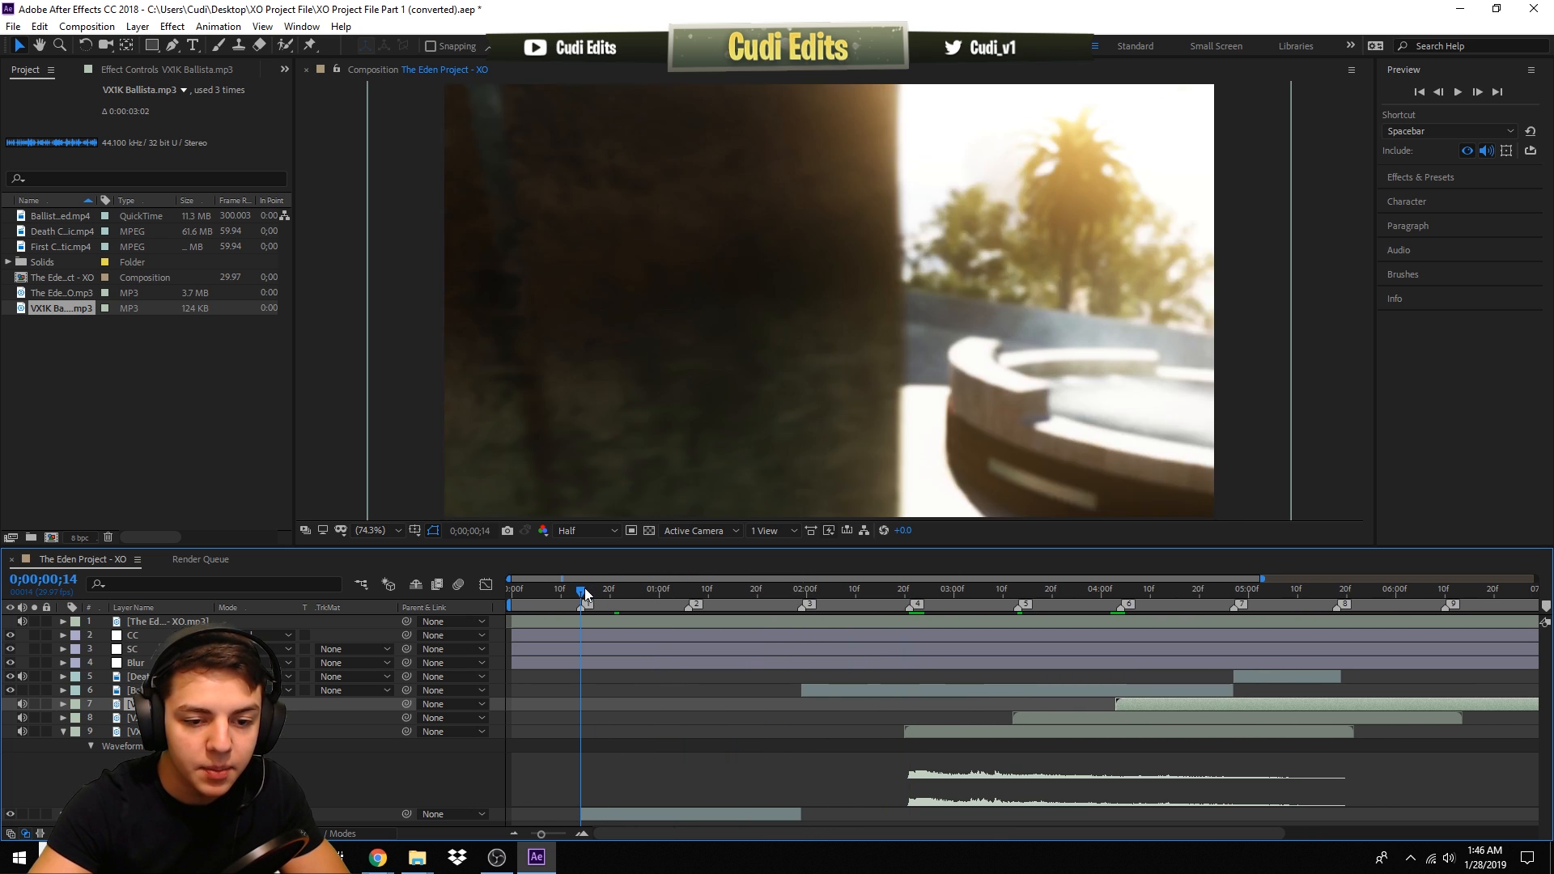
{"action": "key", "text": "space"}
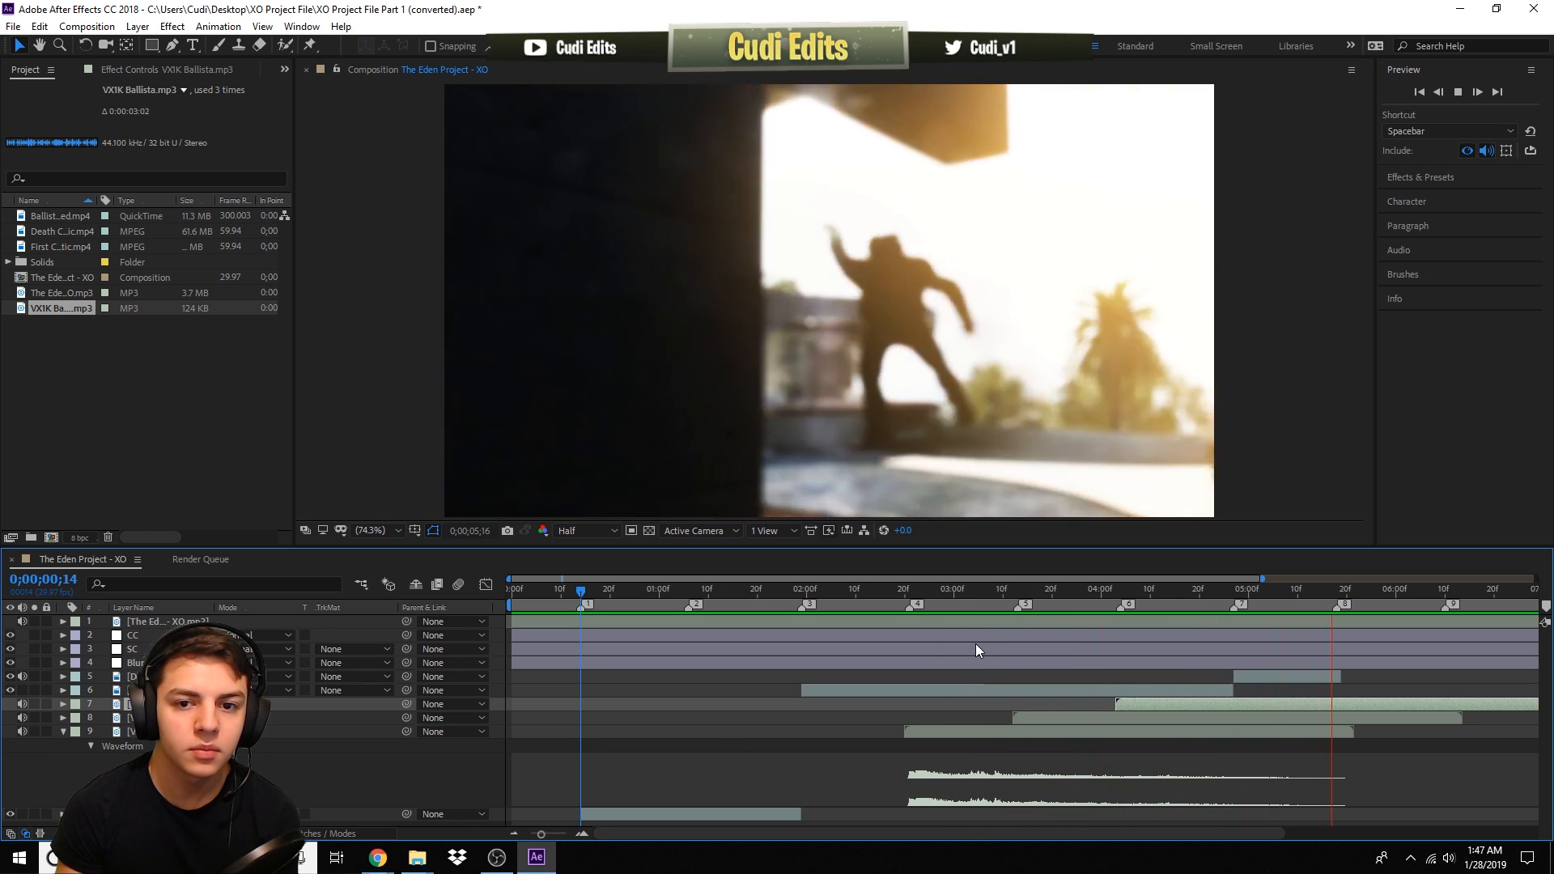
{"action": "key", "text": "space"}
- Play back from 0;00;02;20 and scrub through the montage to check the gunshot timing
{"action": "left_click", "coordinate": [939, 591]}
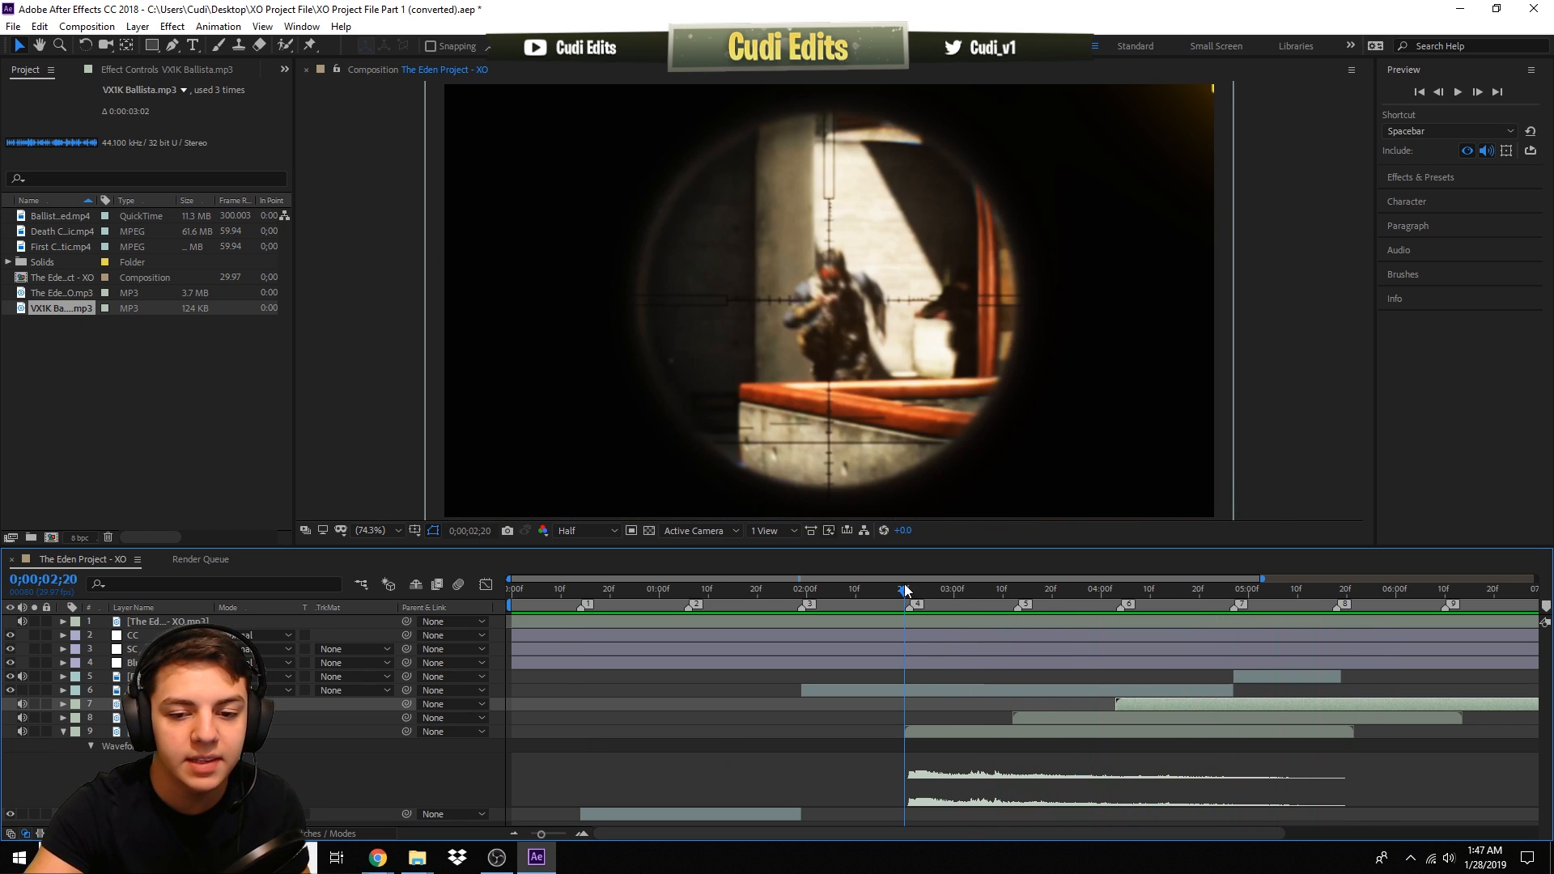
{"action": "key", "text": "space"}
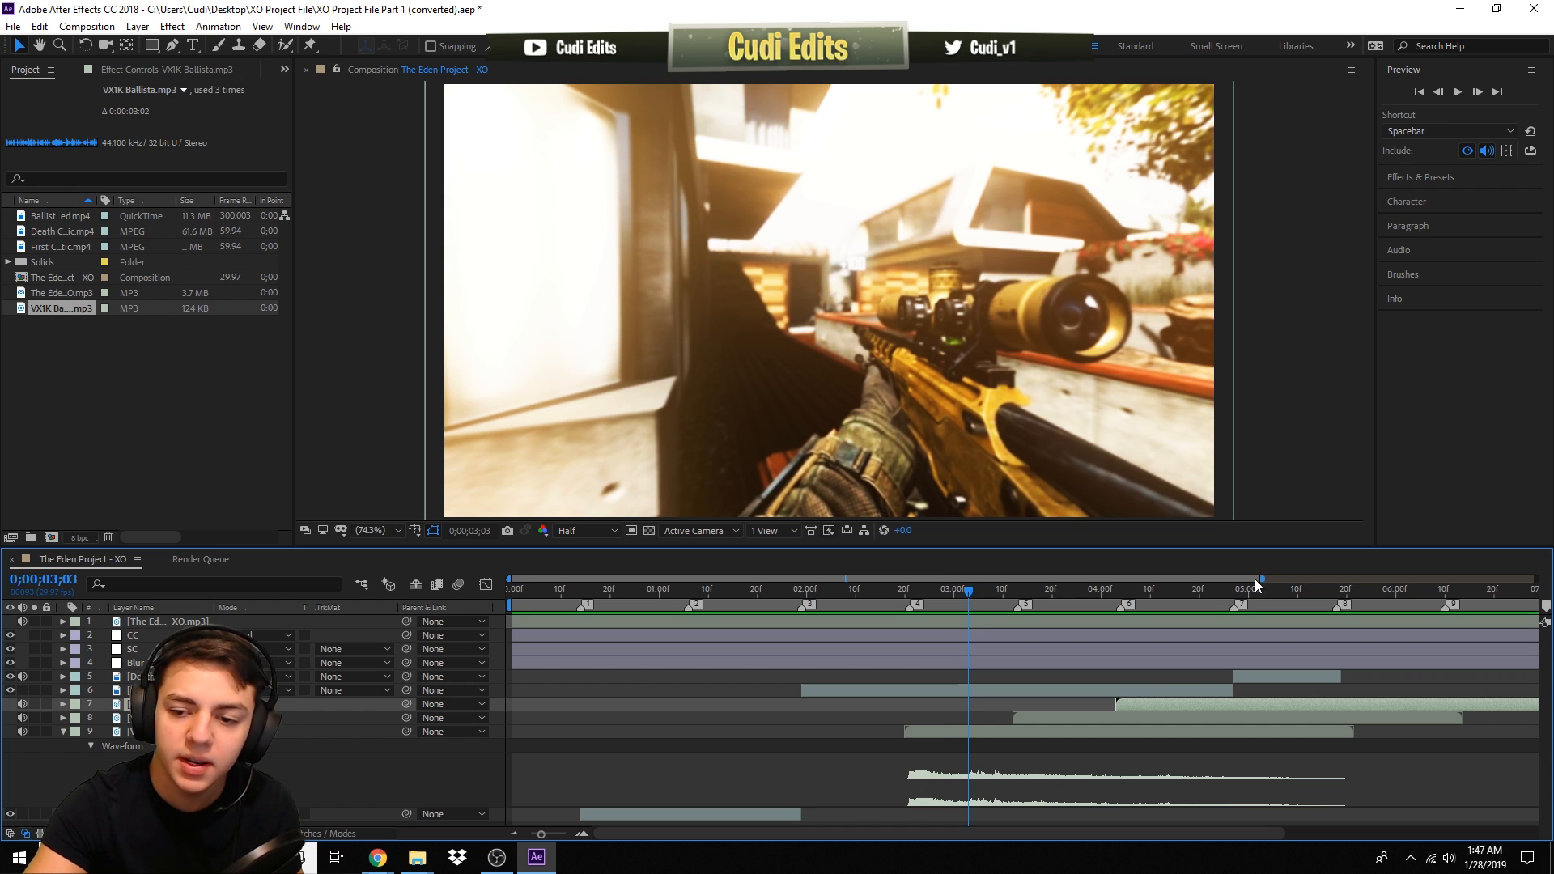
{"action": "left_click_drag", "start_coordinate": [1264, 577], "coordinate": [1535, 577]}
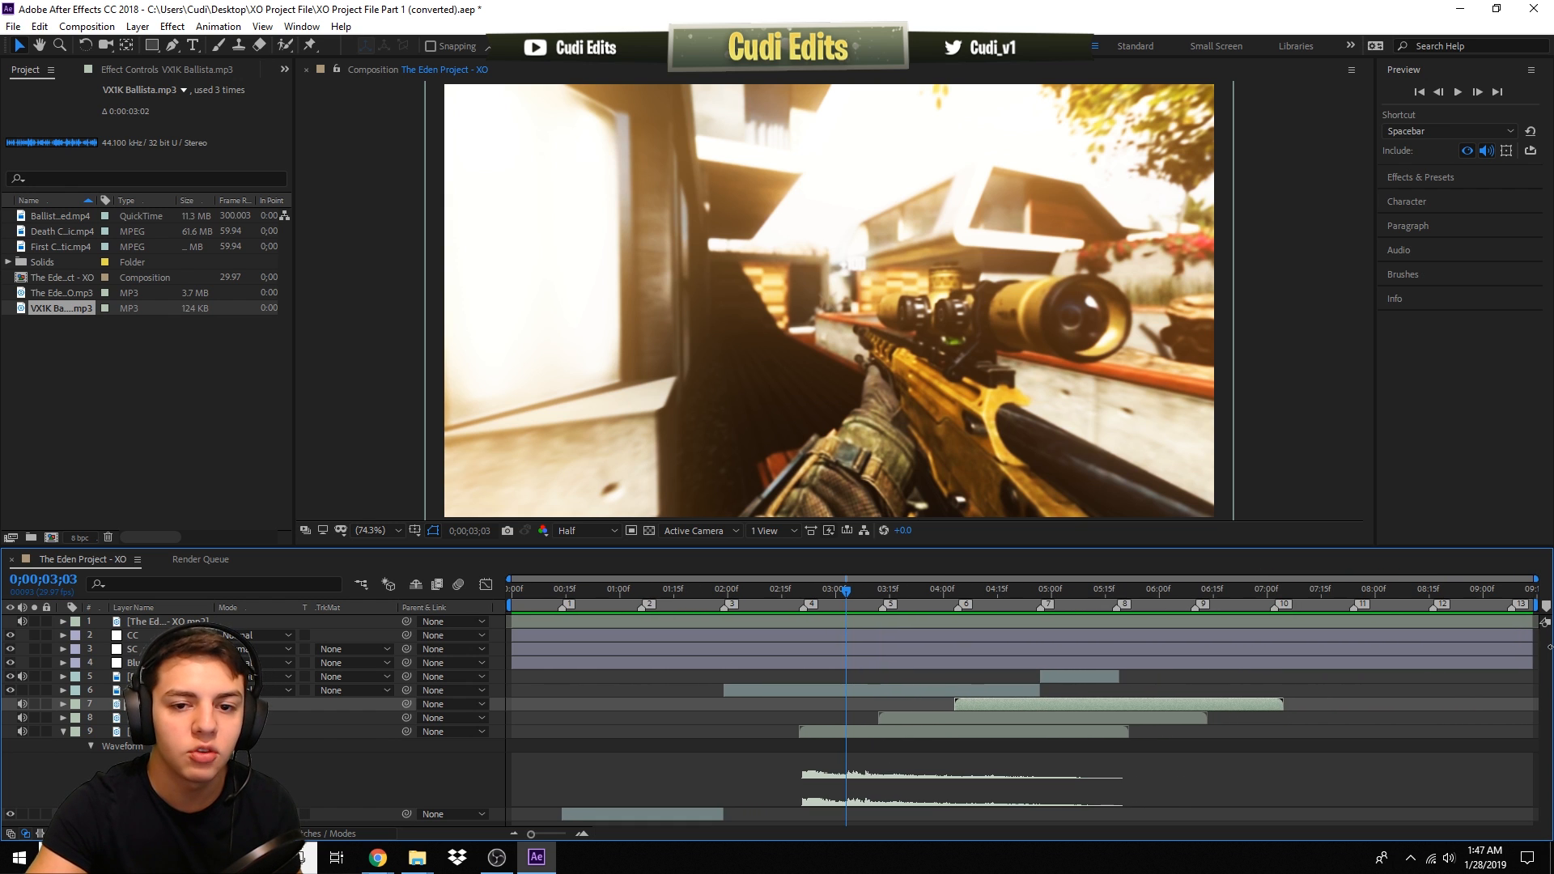
{"action": "left_click", "coordinate": [859, 594]}
{"action": "left_click_drag", "start_coordinate": [860, 594], "coordinate": [714, 610]}
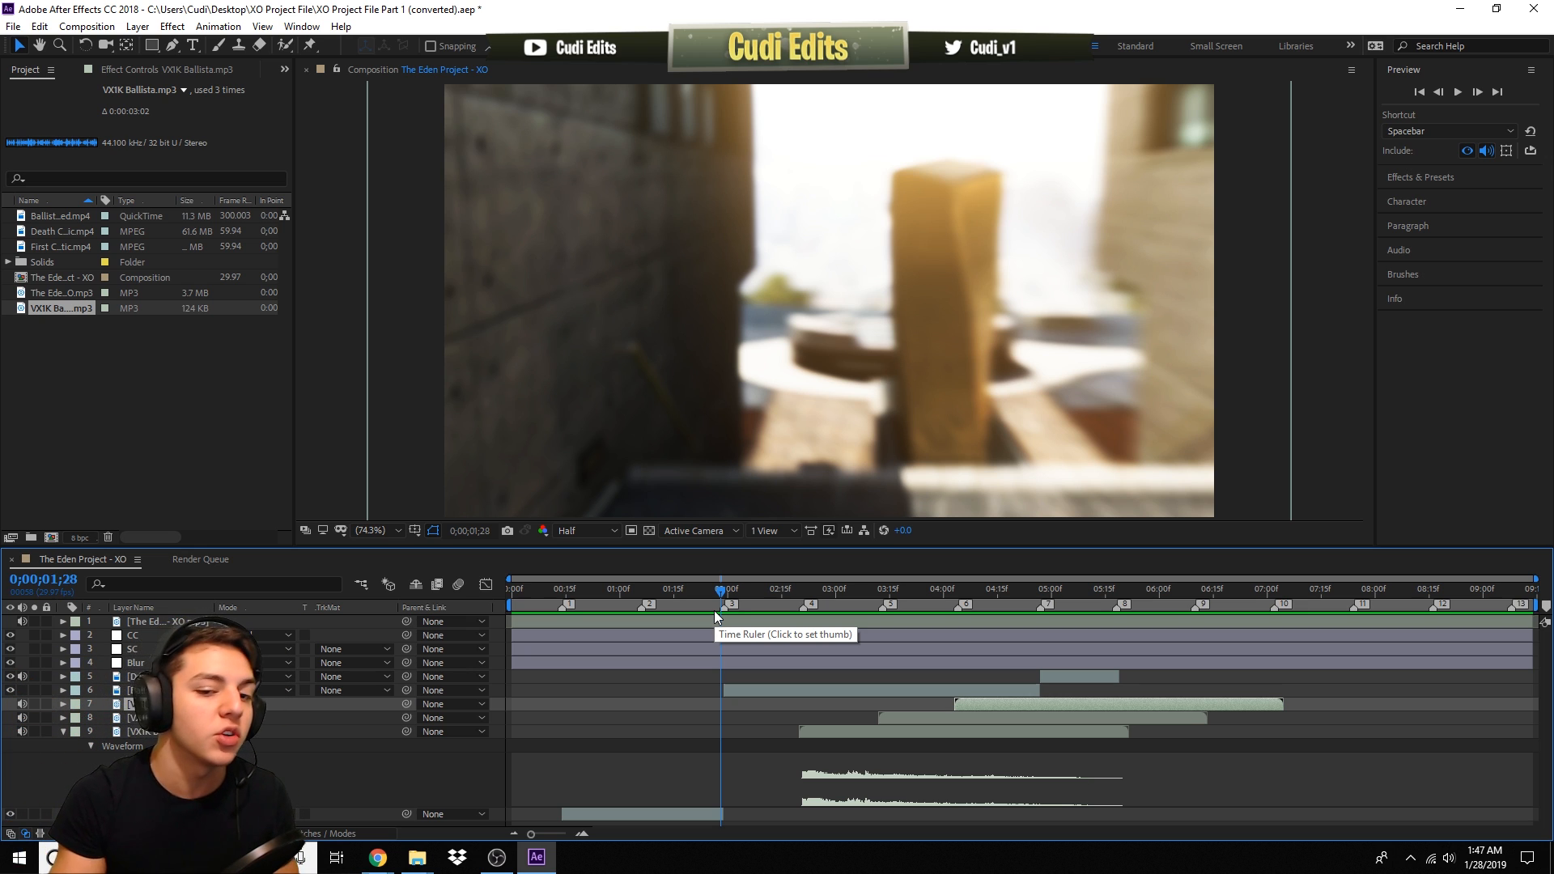
{"action": "left_click_drag", "start_coordinate": [731, 588], "coordinate": [560, 721]}
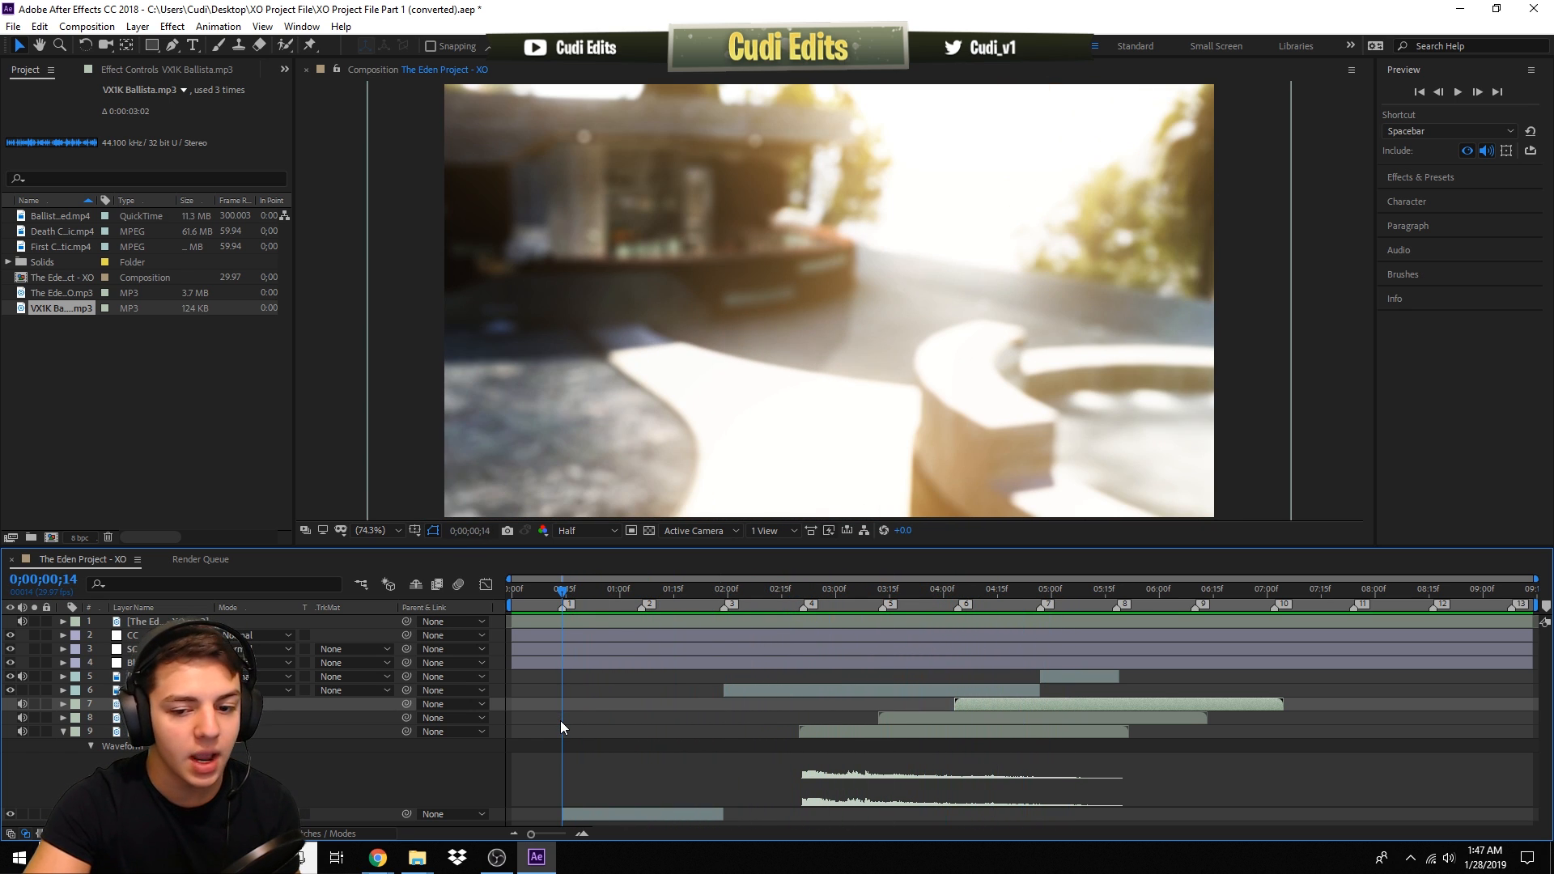
- Select the Blur layer and scrub through the montage to review the effects
{"action": "left_click", "coordinate": [143, 651]}
{"action": "left_click", "coordinate": [138, 663]}
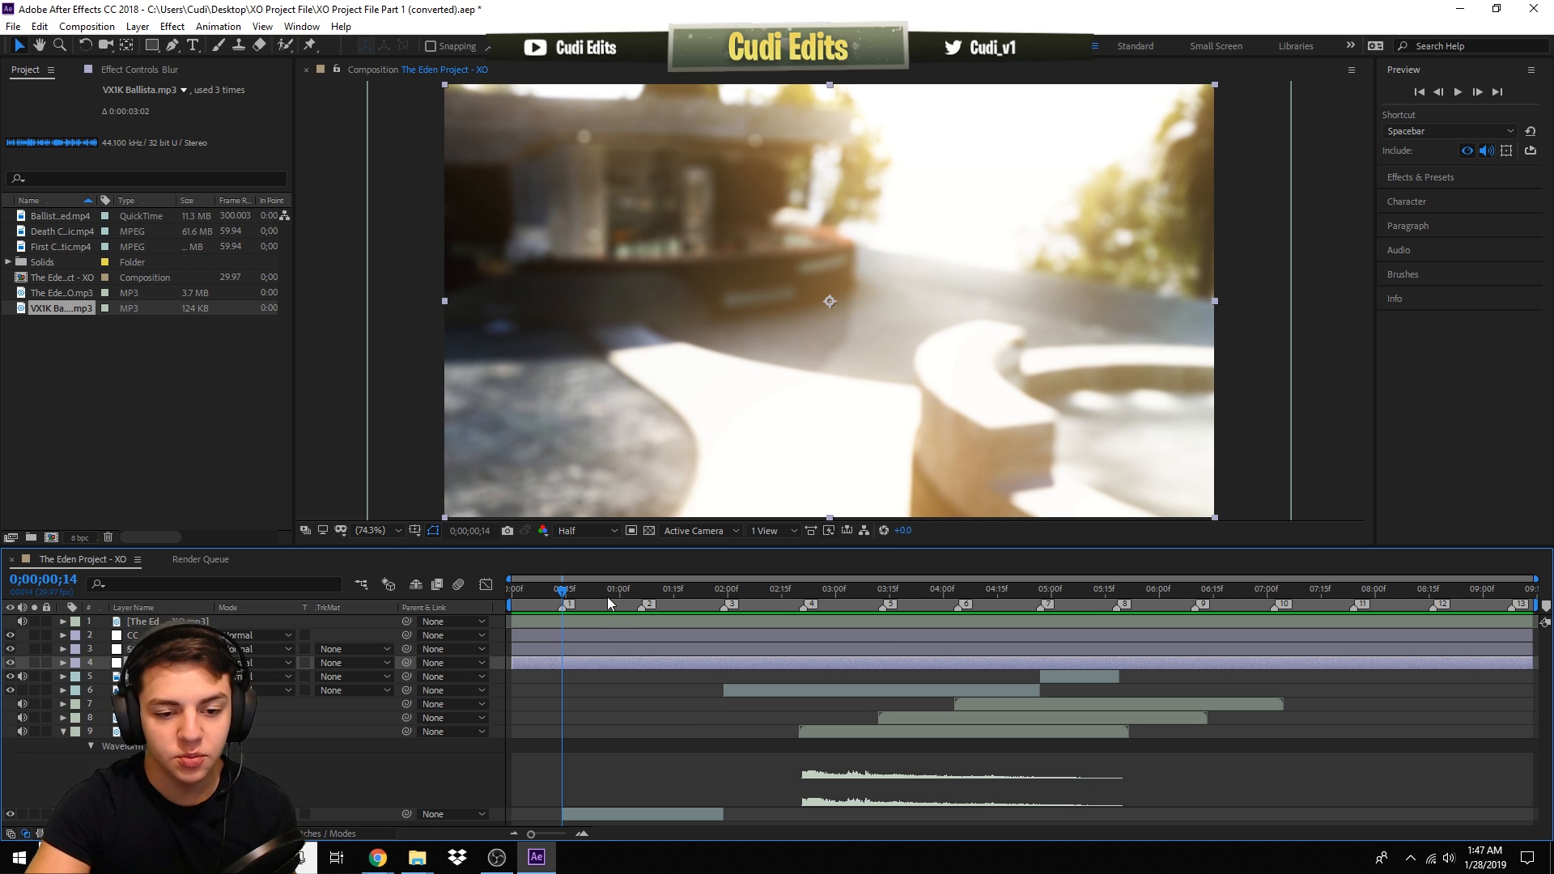
{"action": "left_click_drag", "start_coordinate": [570, 603], "coordinate": [865, 620]}
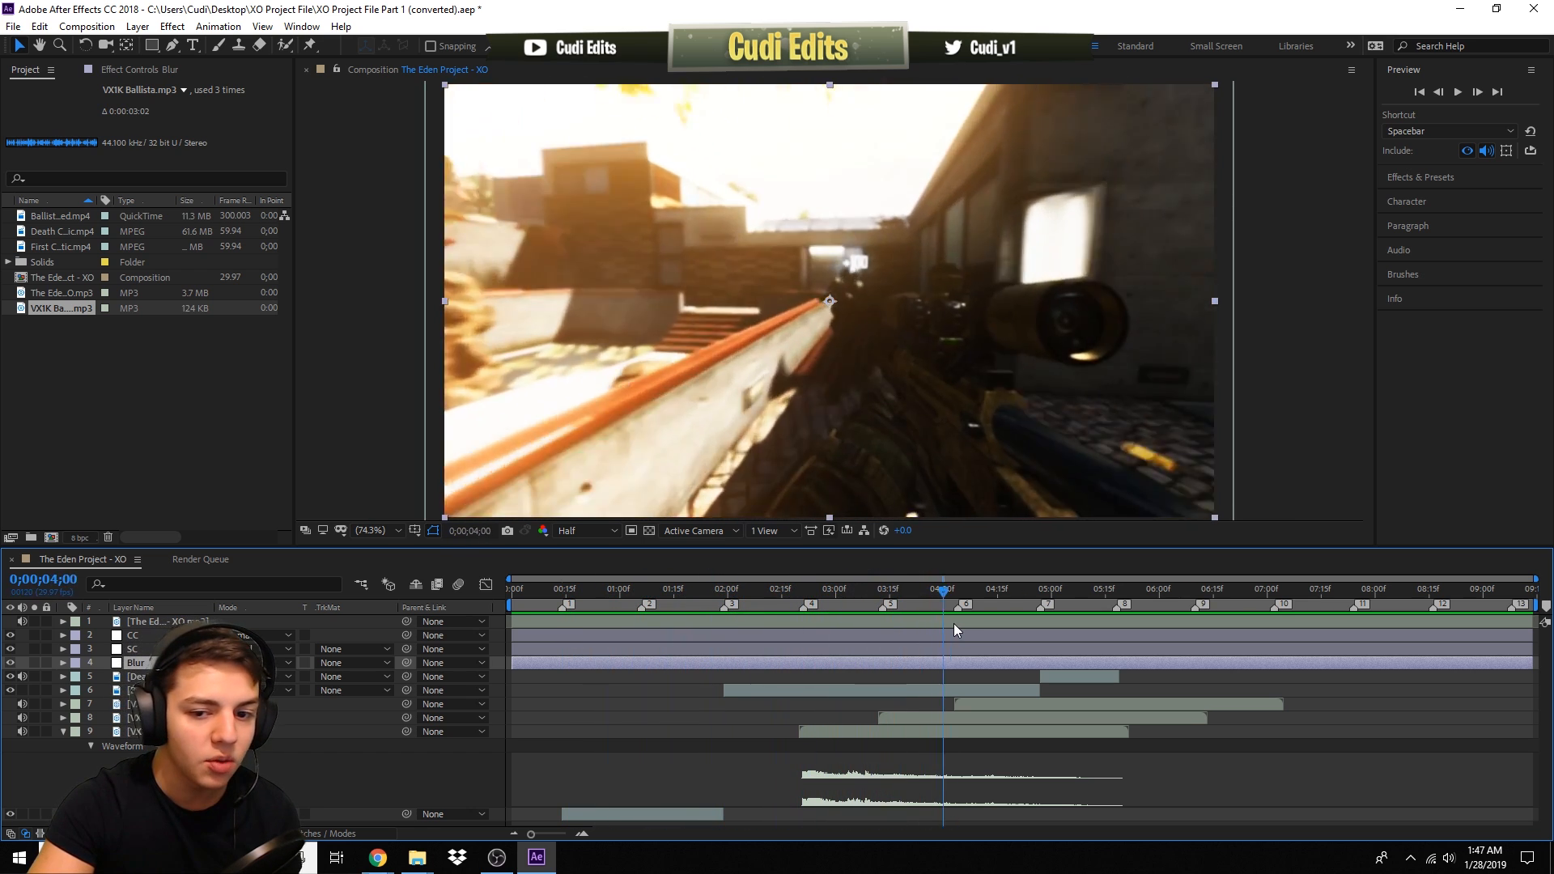
{"action": "left_click_drag", "start_coordinate": [953, 623], "coordinate": [658, 706]}
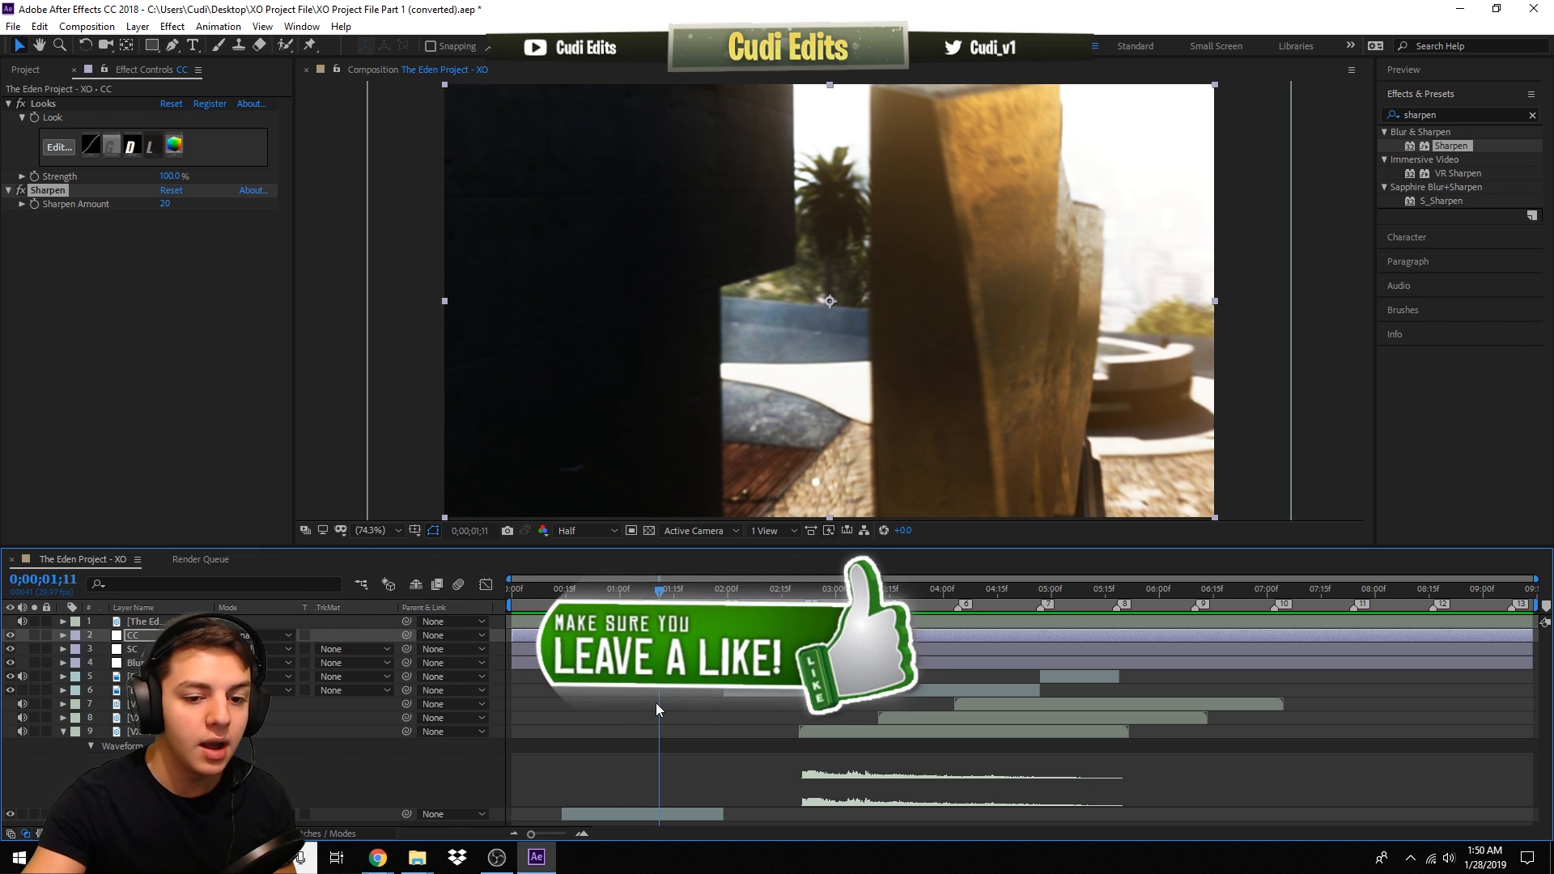
{"action": "left_click_drag", "start_coordinate": [711, 586], "coordinate": [1148, 633]}
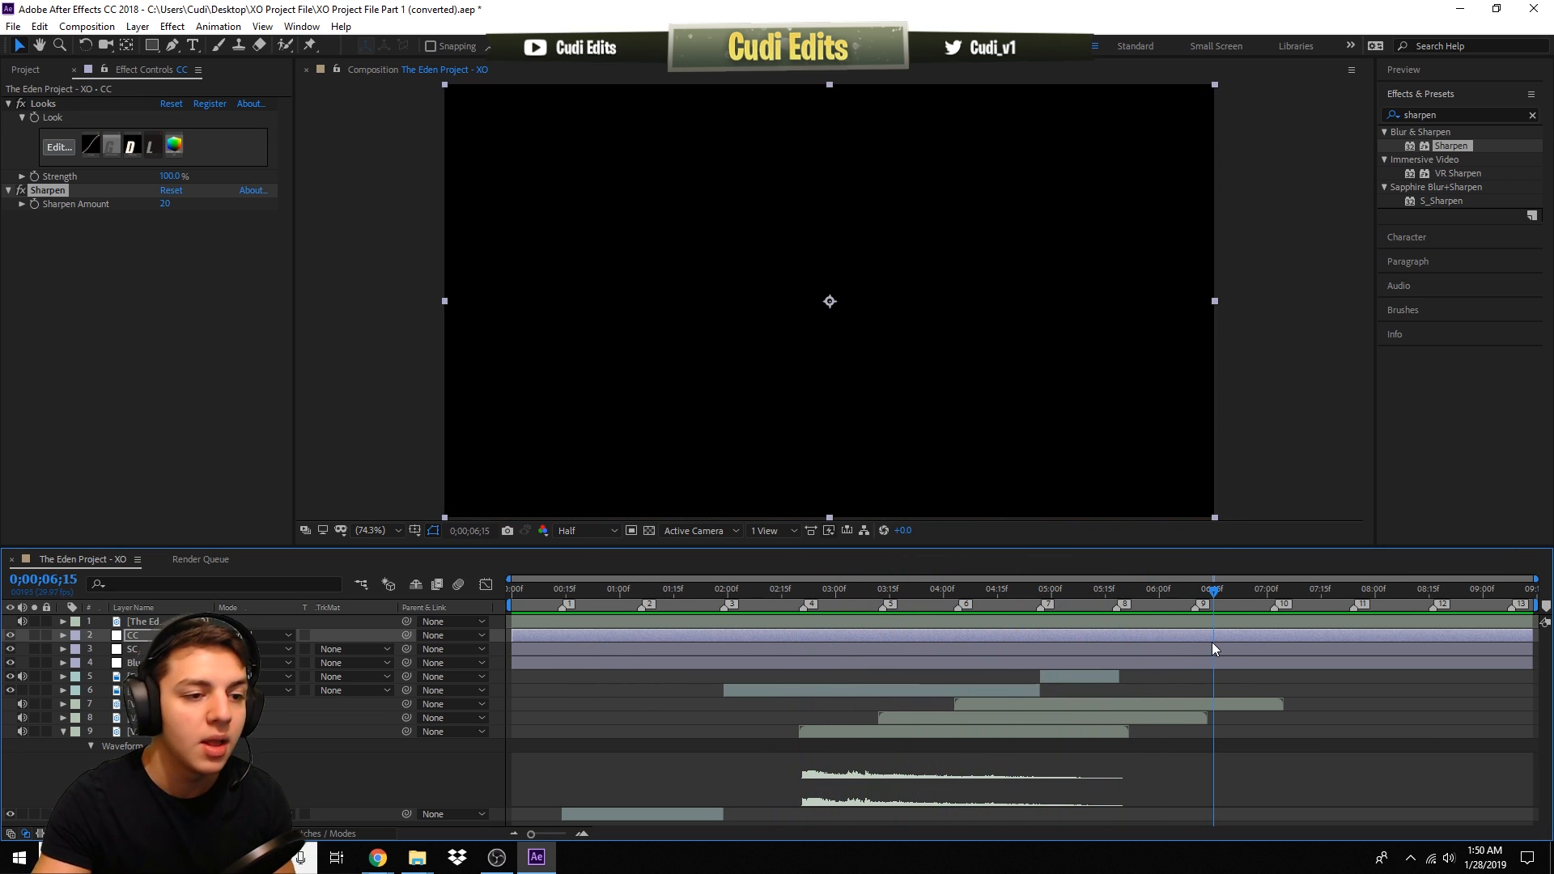